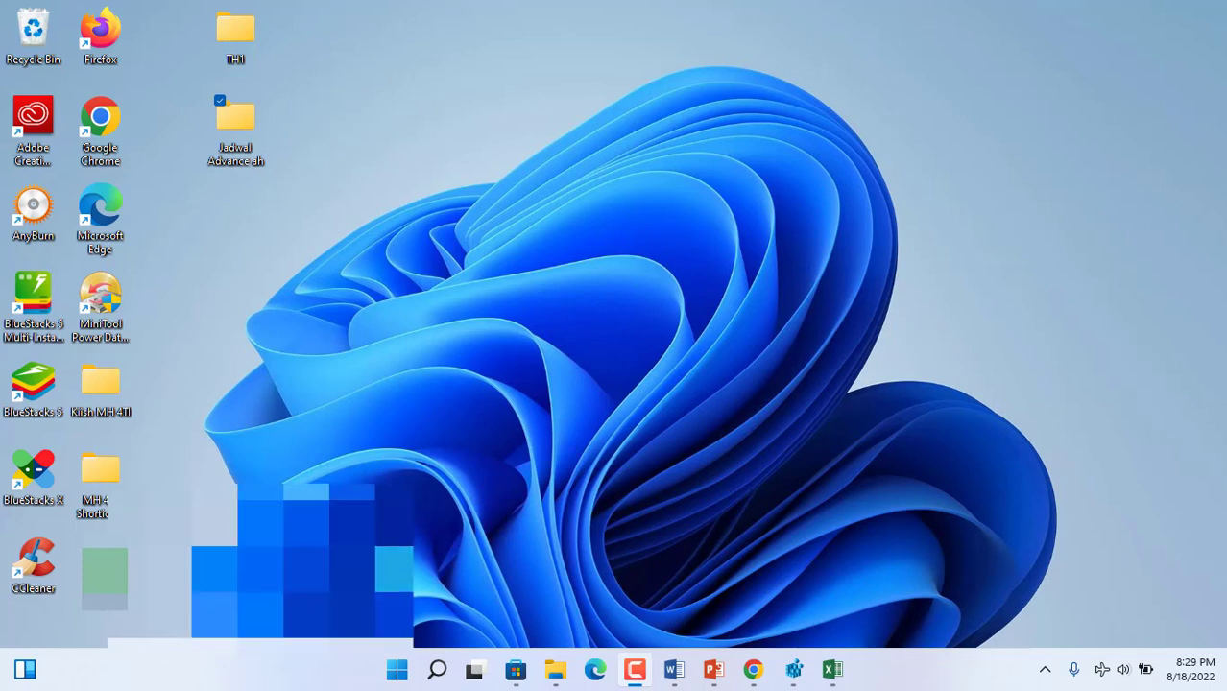
- Launch Excel 2016, maximize its window and create a blank workbook
click(396, 669)
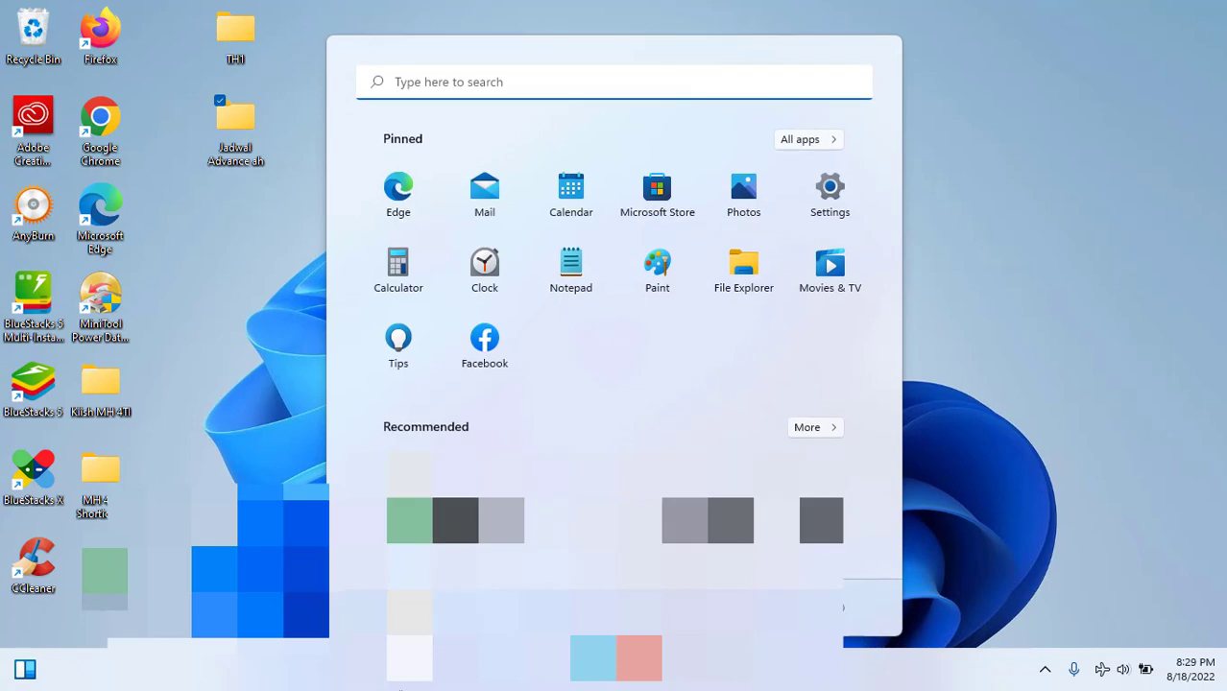
text(exce)
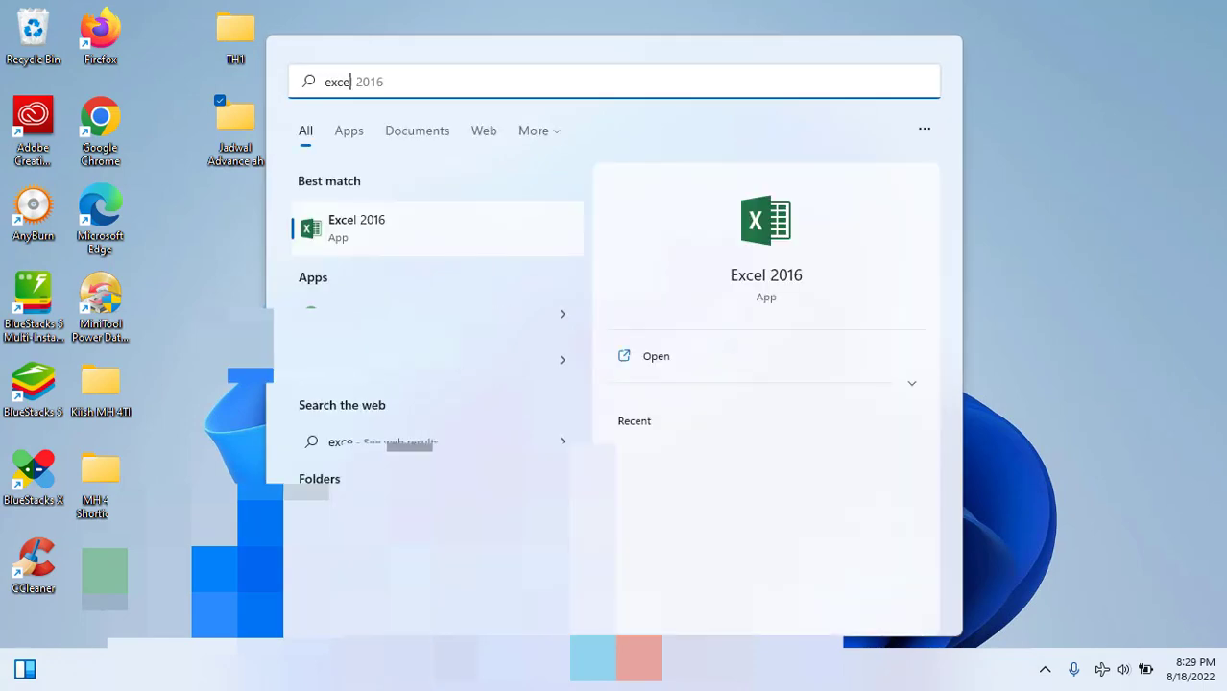
click(381, 235)
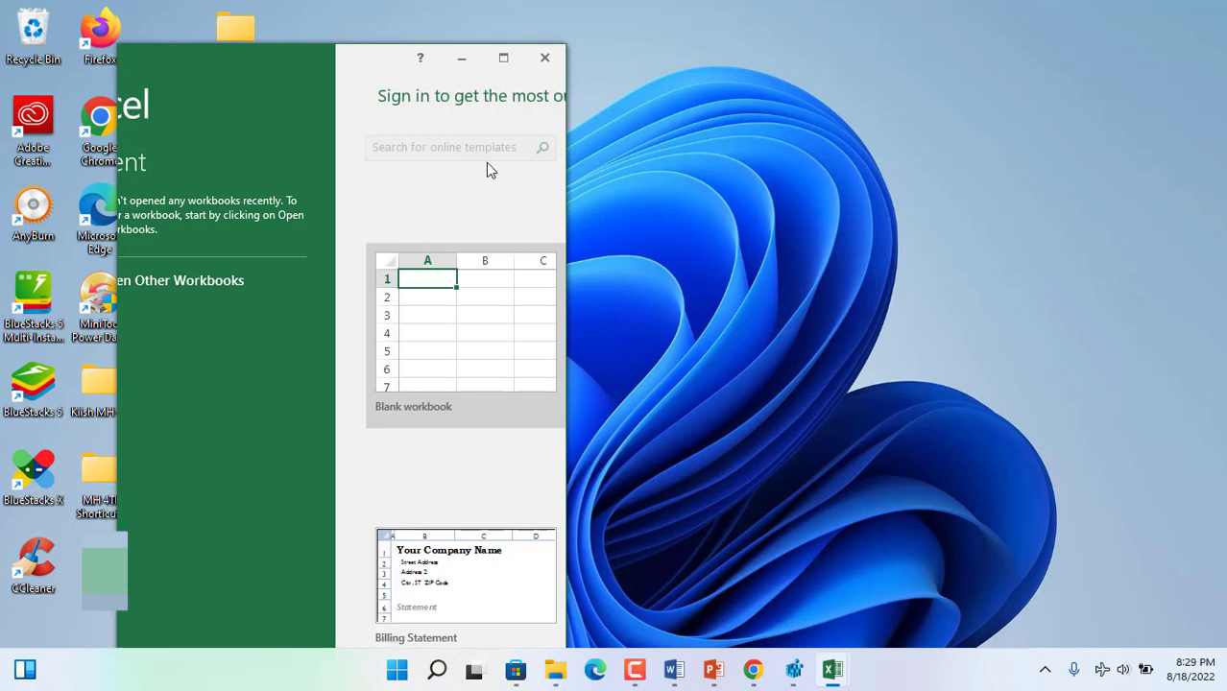
click(503, 57)
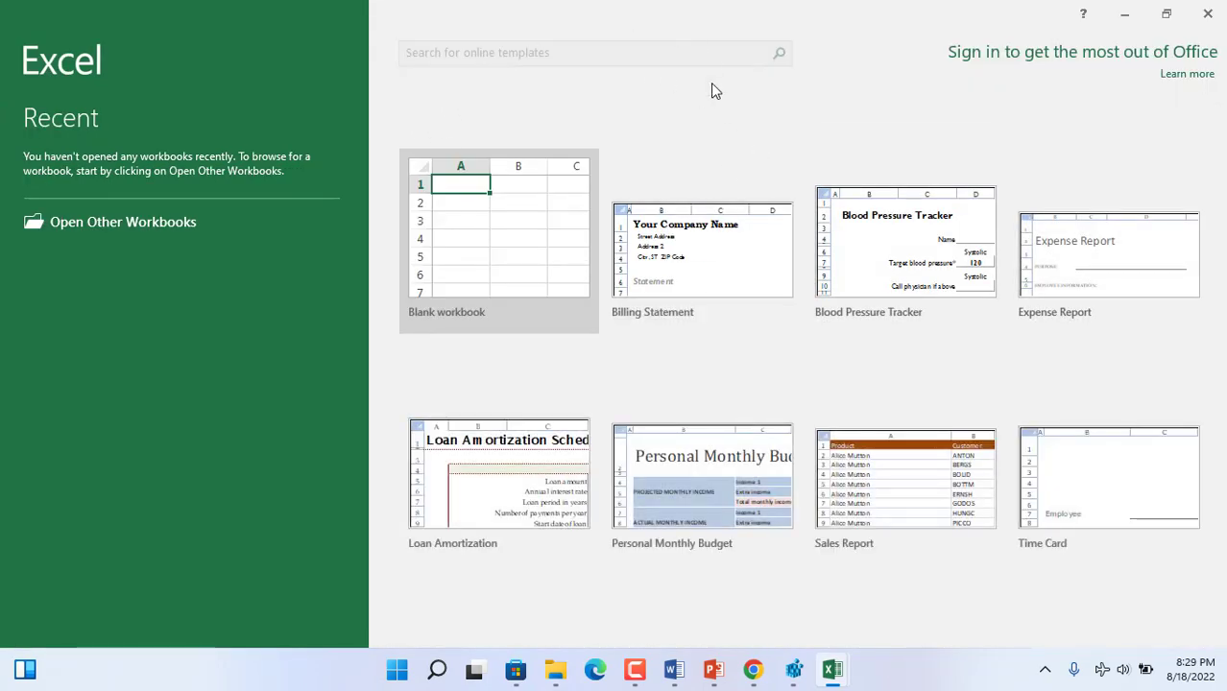
click(508, 247)
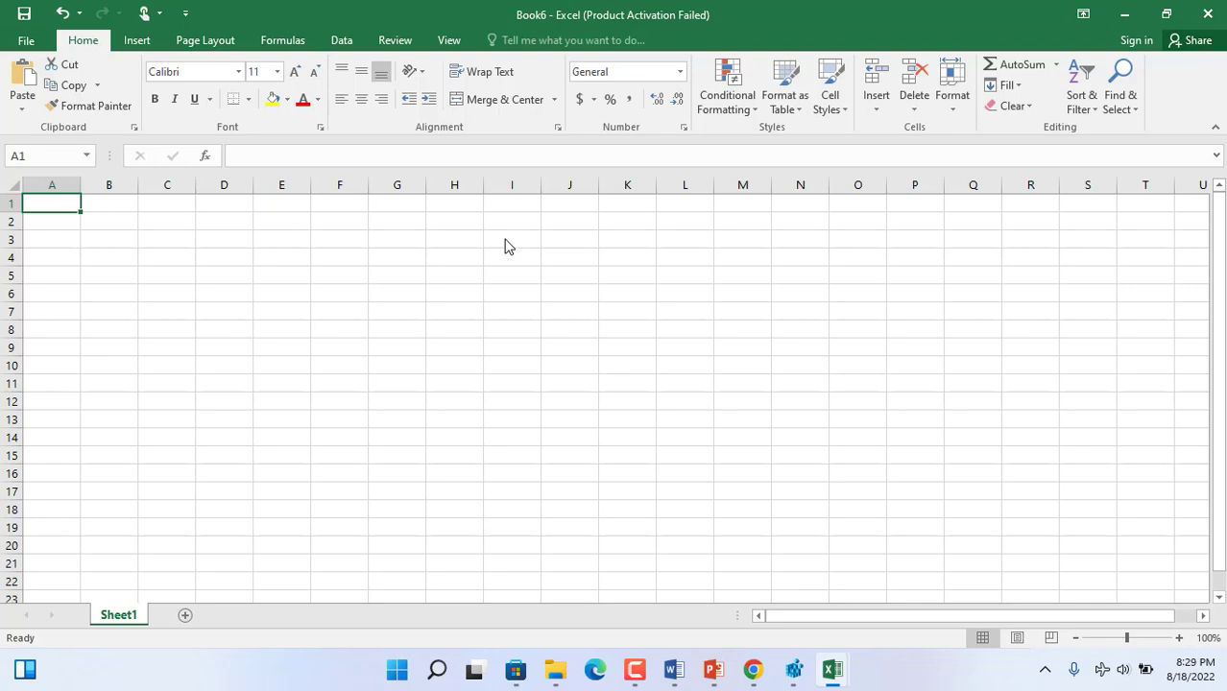
- Save the workbook as "Jadwal Advance Level - Excel" in the "Jadwal Advance ah" folder on the Desktop
click(26, 40)
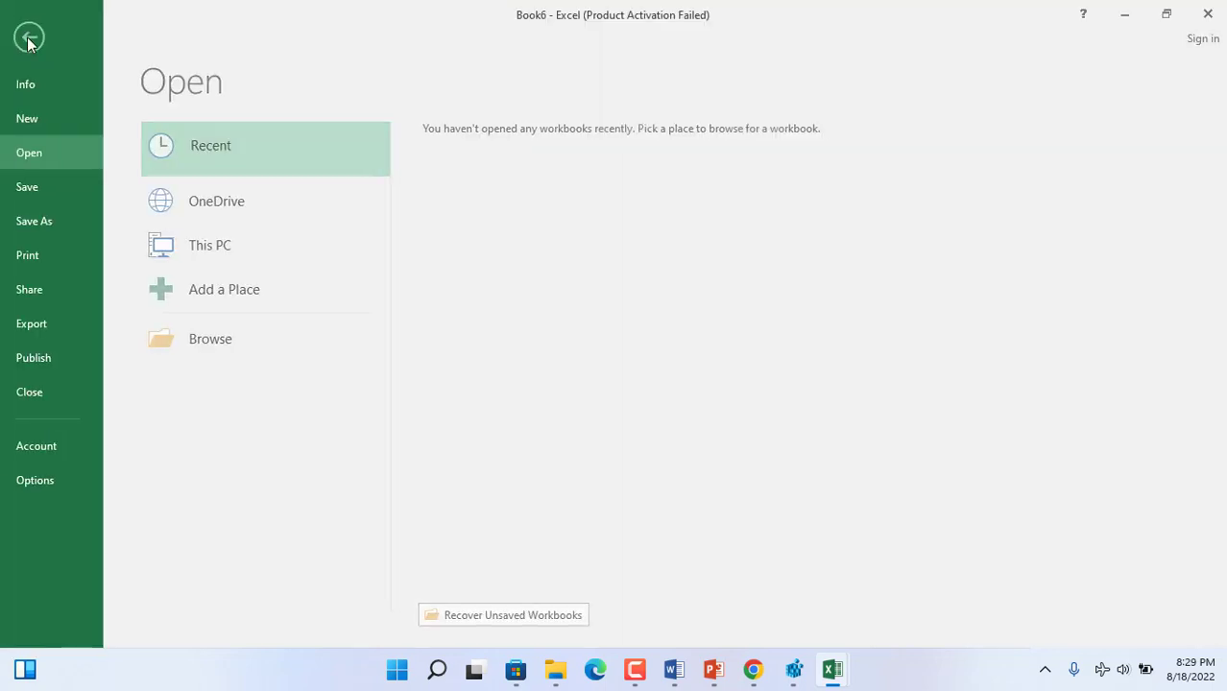
click(49, 192)
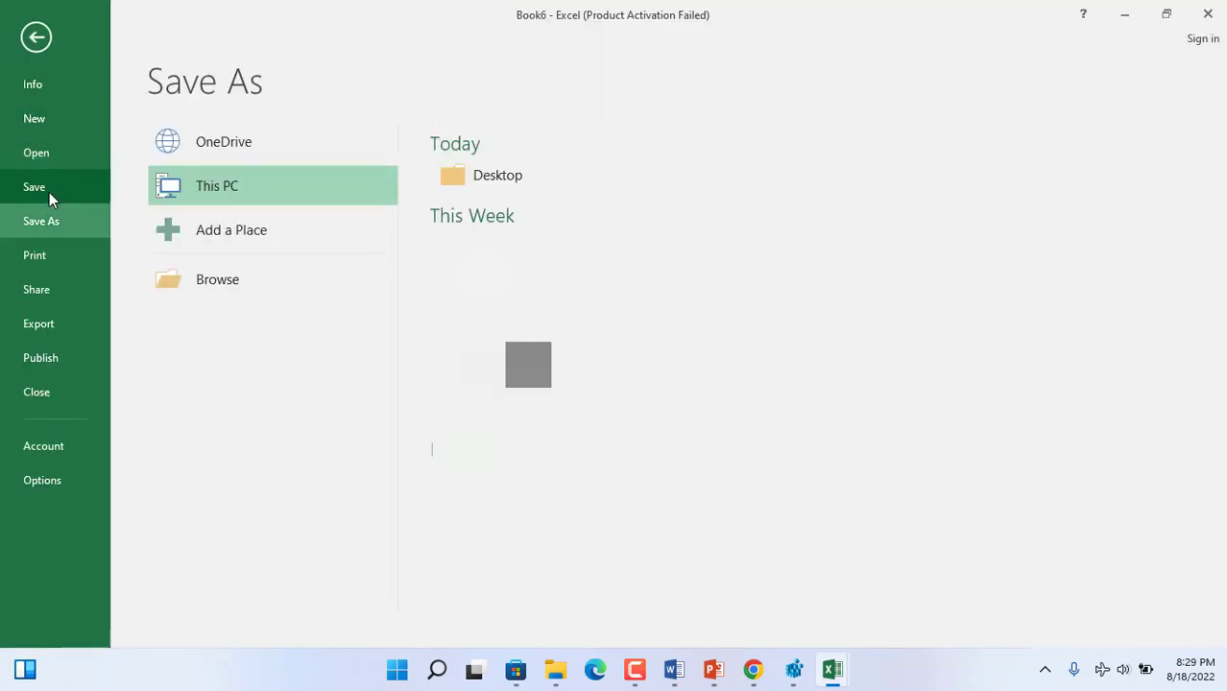
click(505, 173)
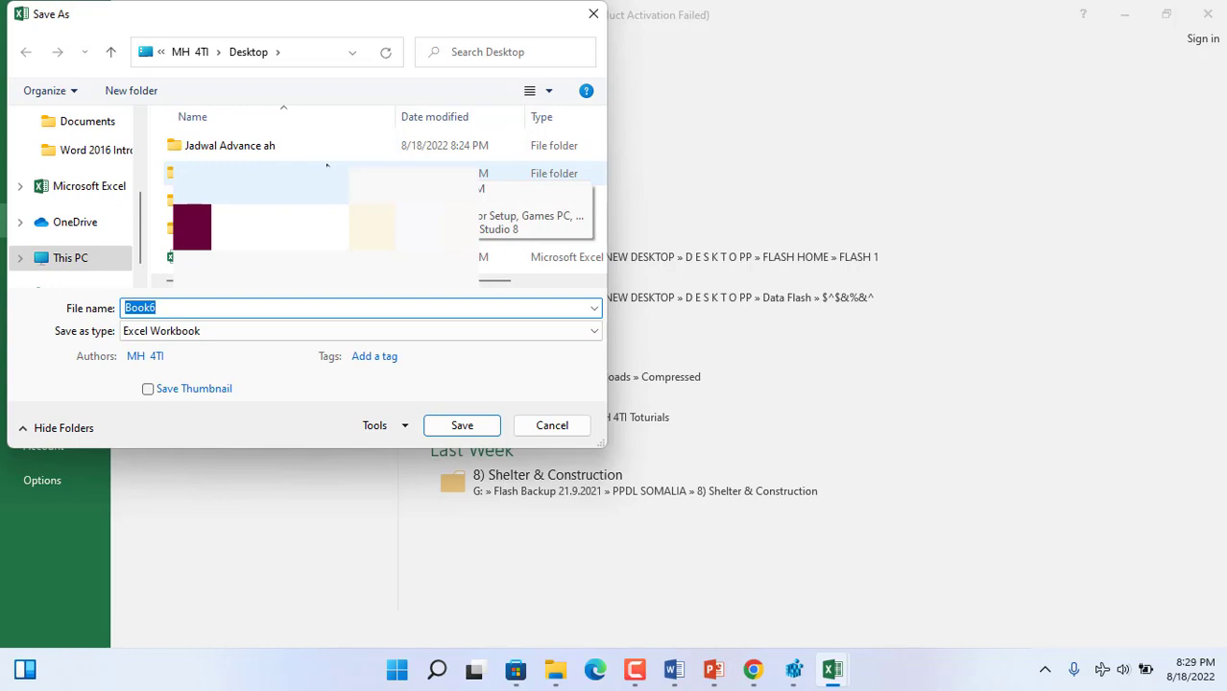
double_click(292, 154)
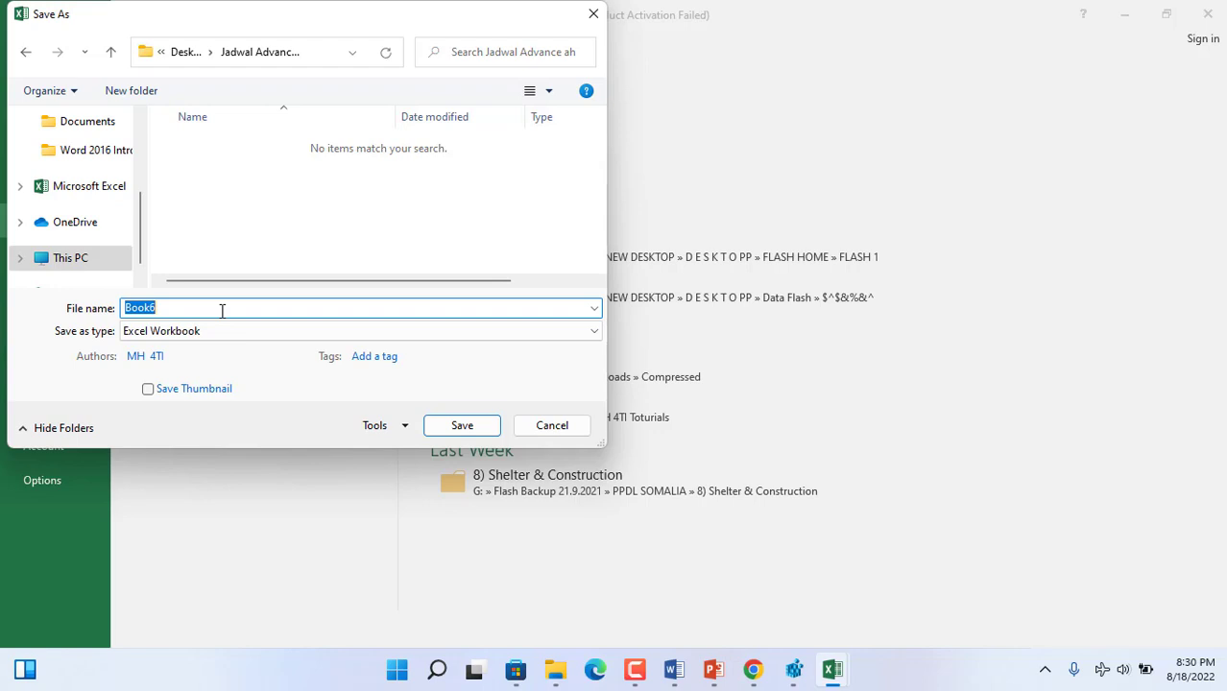
text(Jadwal Advance Level - Excel)
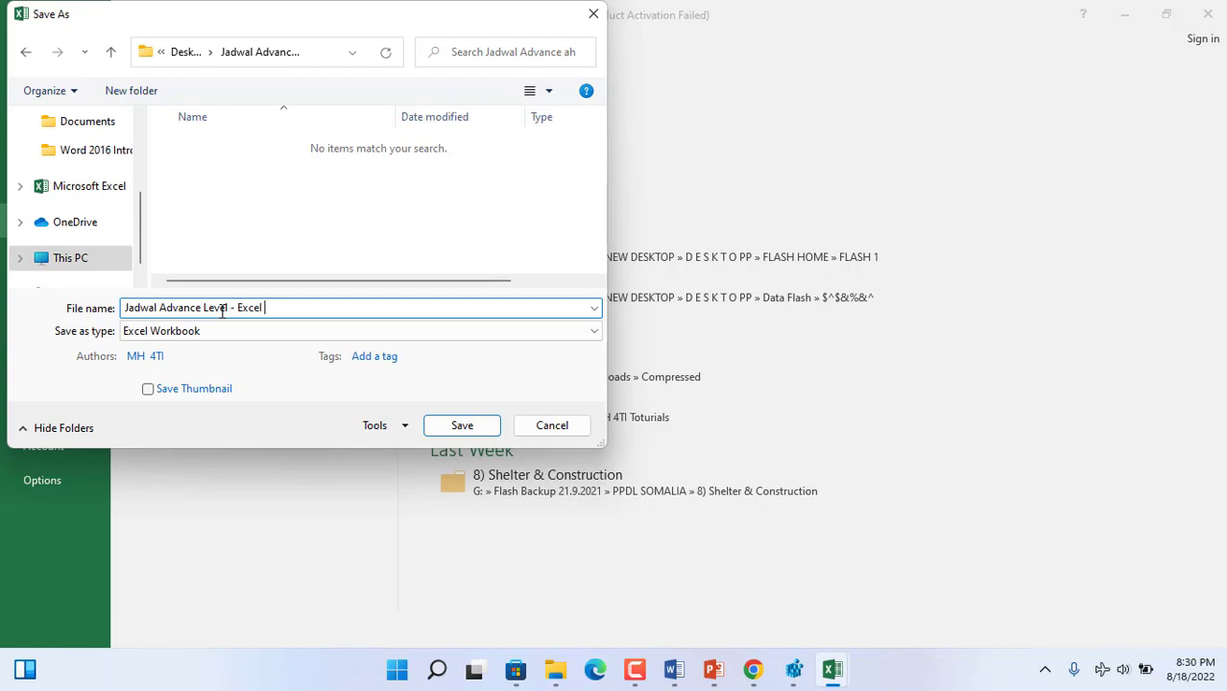
key(Return)
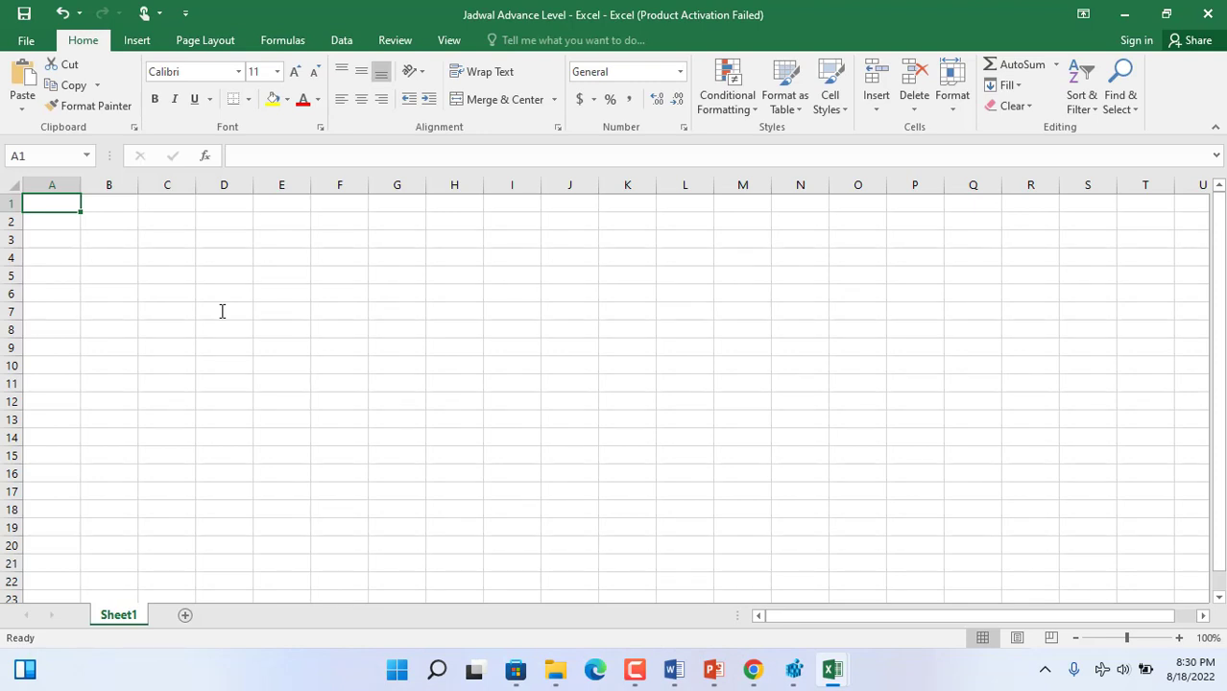
- Enter the title "MH 4TI Information Technology Company" in cell G2
click(386, 222)
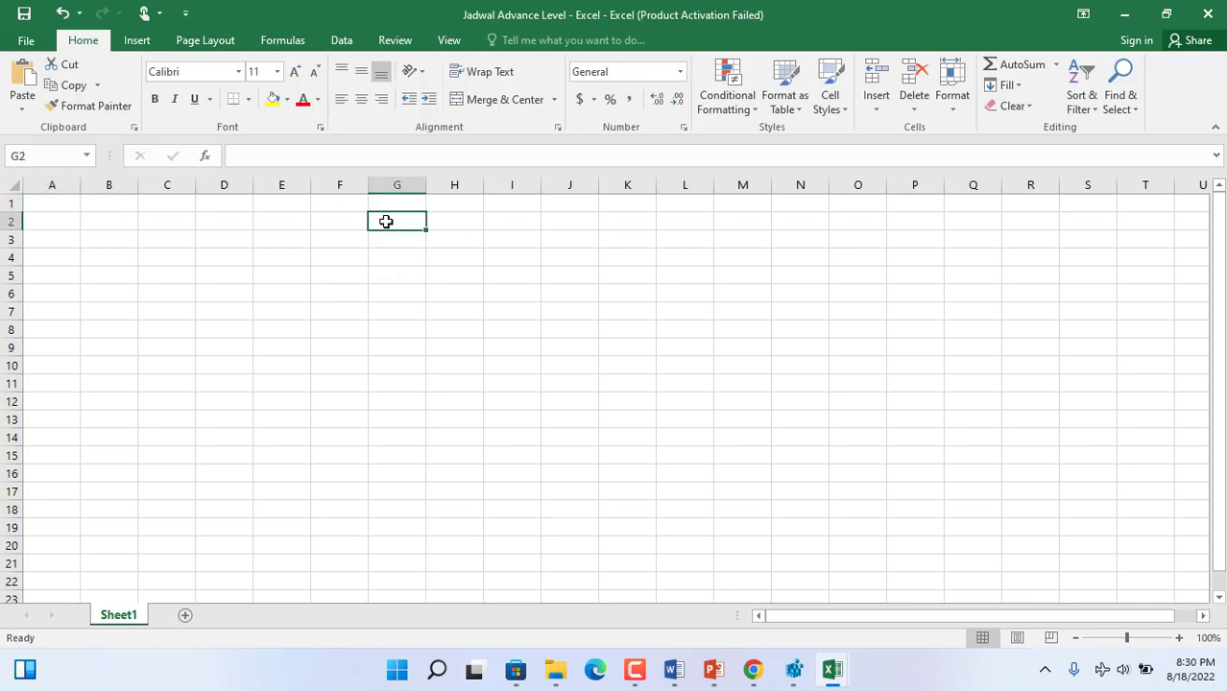
text(MH)
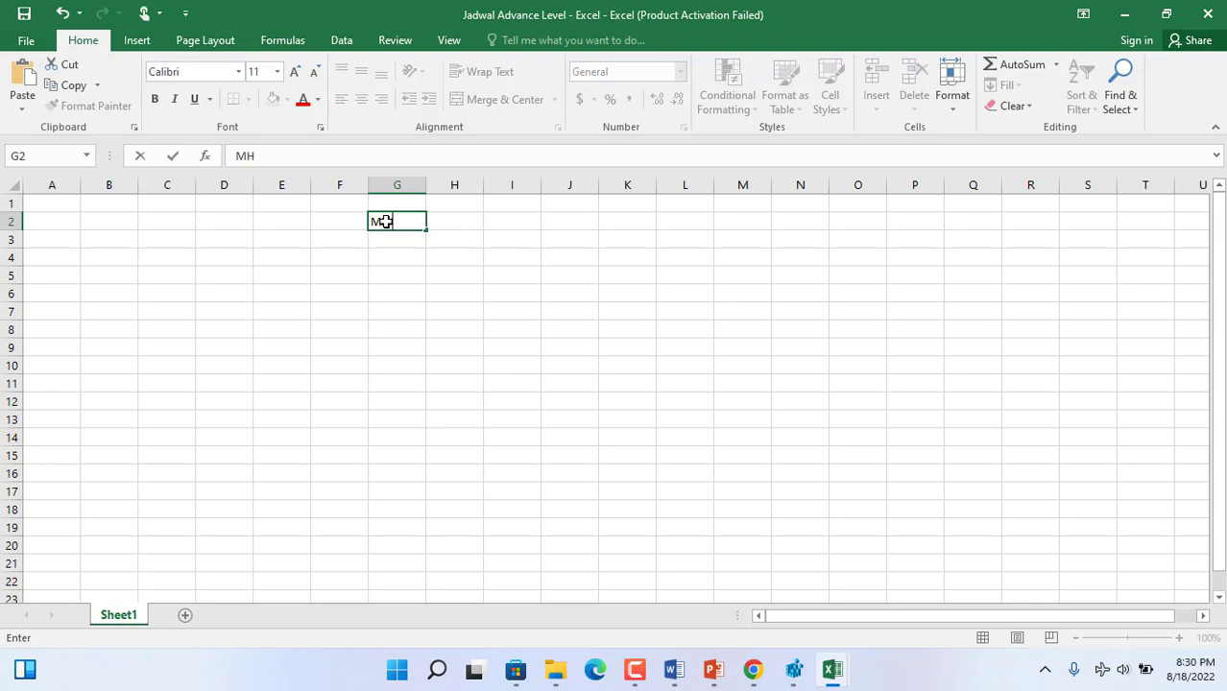
text( $TI Information )
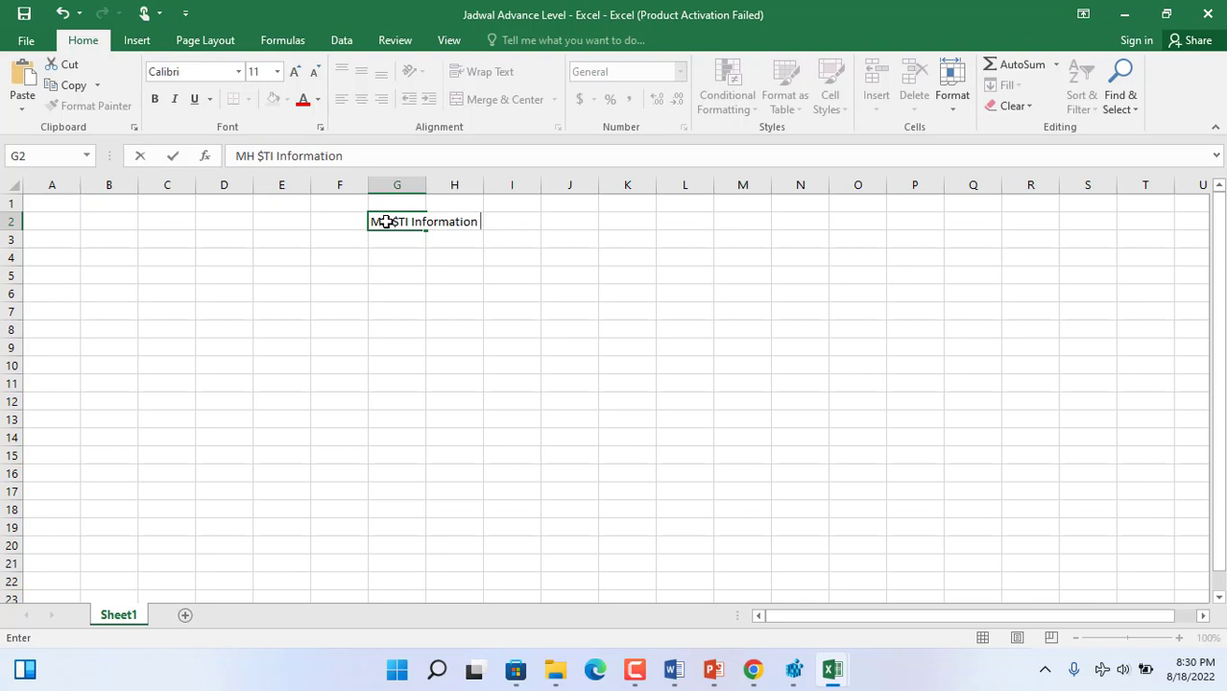
text(Technolo)
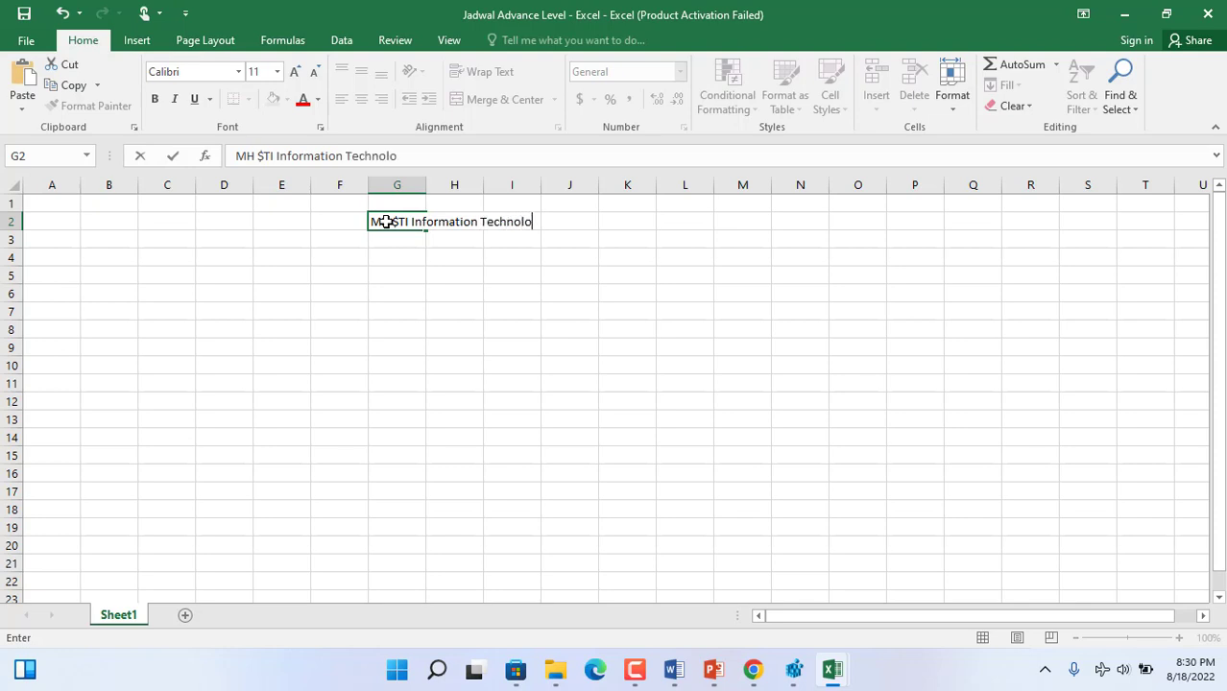
text(gy Compan)
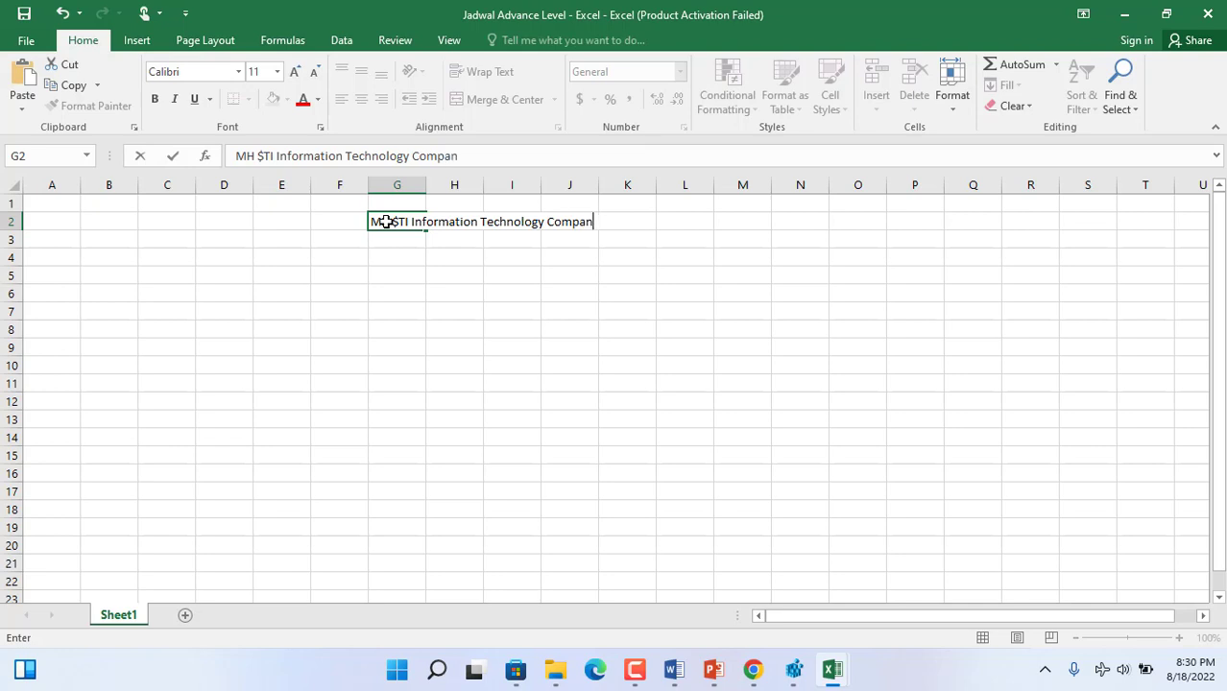
text(y)
drag(390, 221, 401, 222)
text(4)
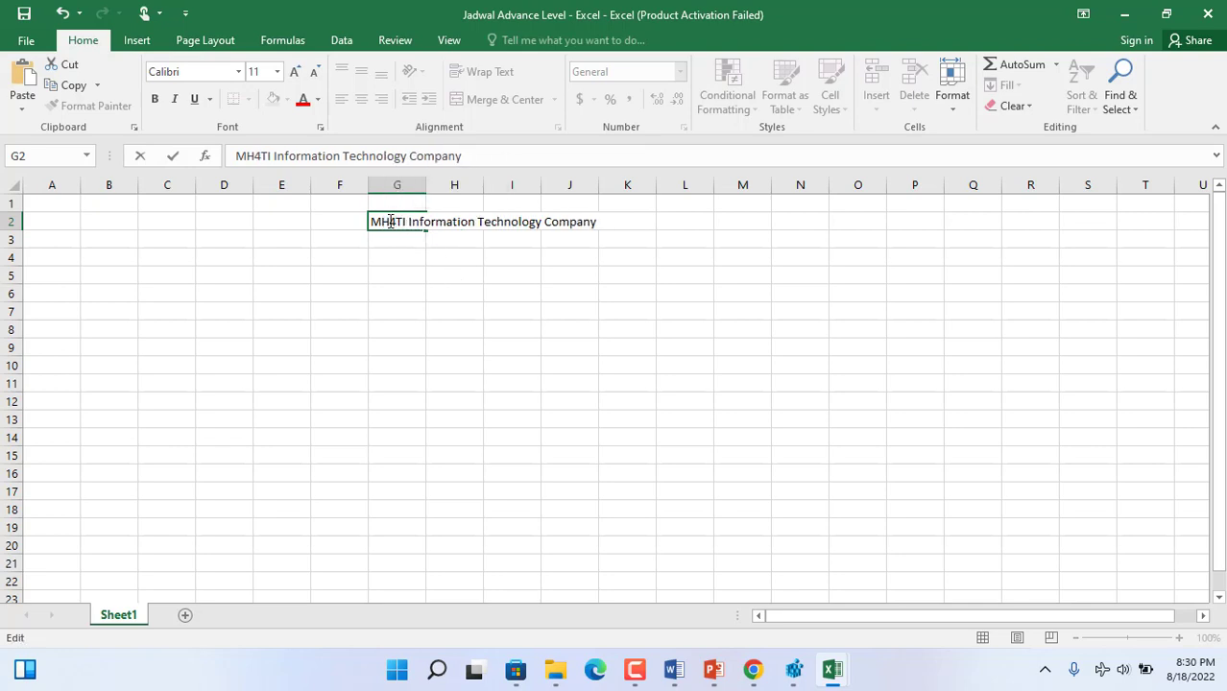
click(390, 222)
click(446, 260)
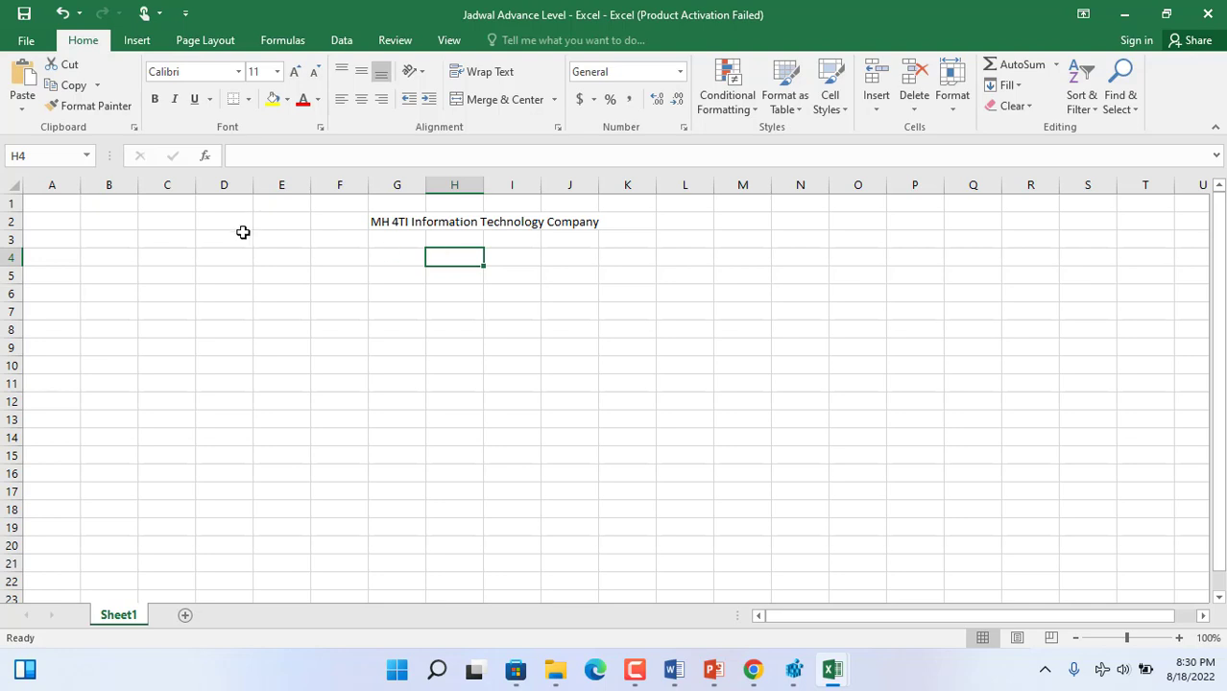
- Enter the heading "Full name of the Staff" in cell B4
click(95, 259)
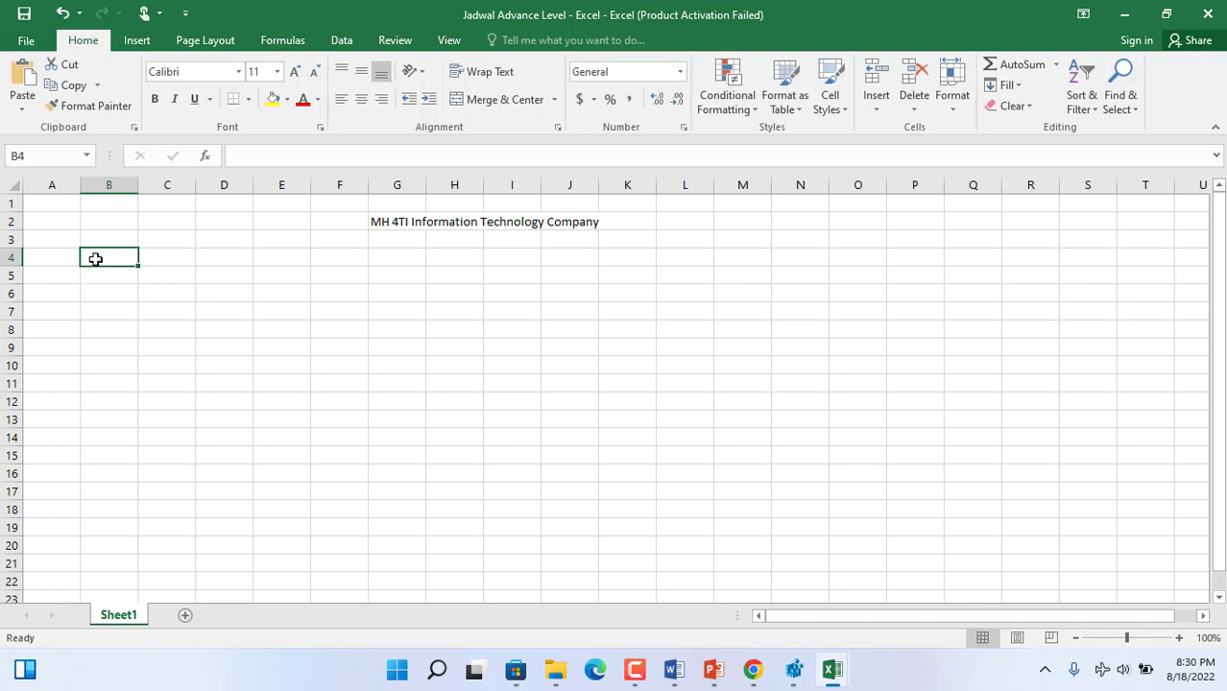
text(Name)
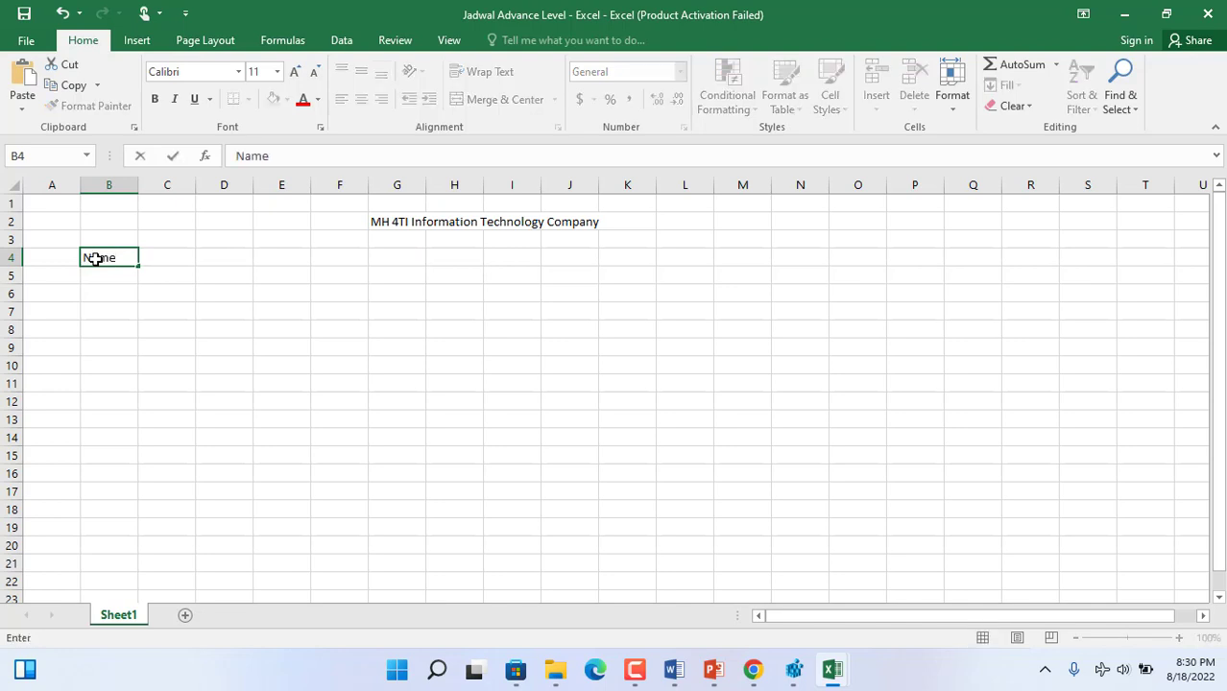
key(BackSpace)
key(BackSpace)
key(BackSpace)
key(BackSpace)
text(Full name of)
key(BackSpace)
key(BackSpace)
text(of )
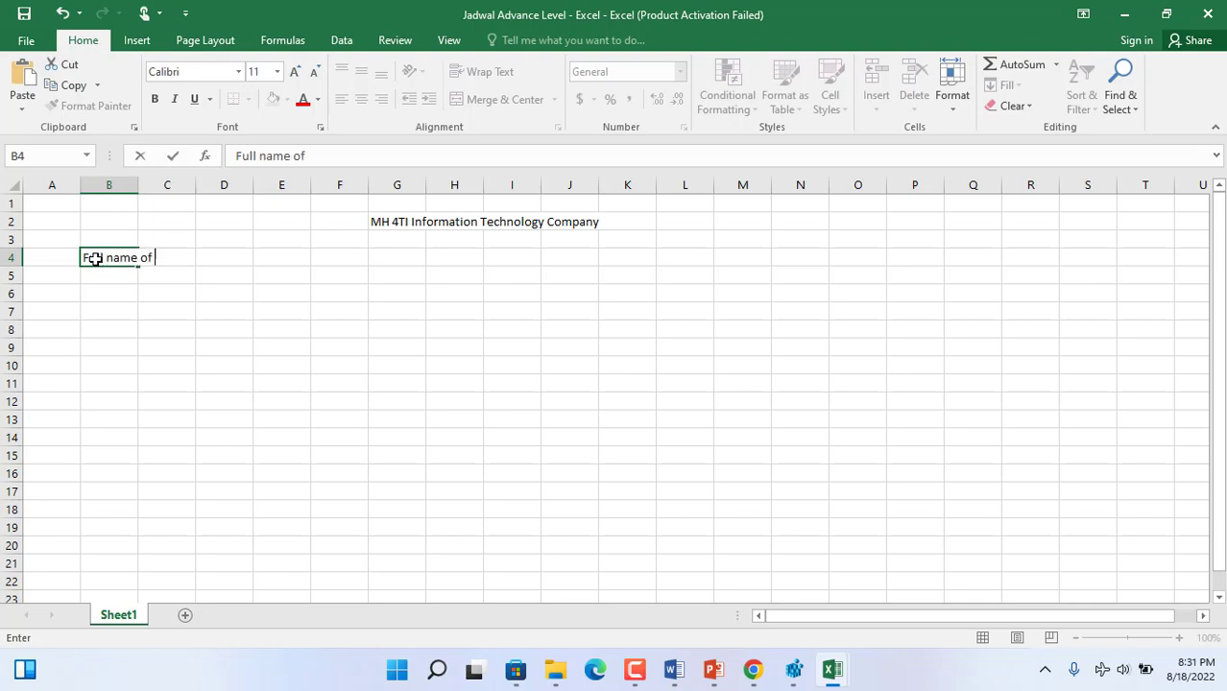
text(the Staff)
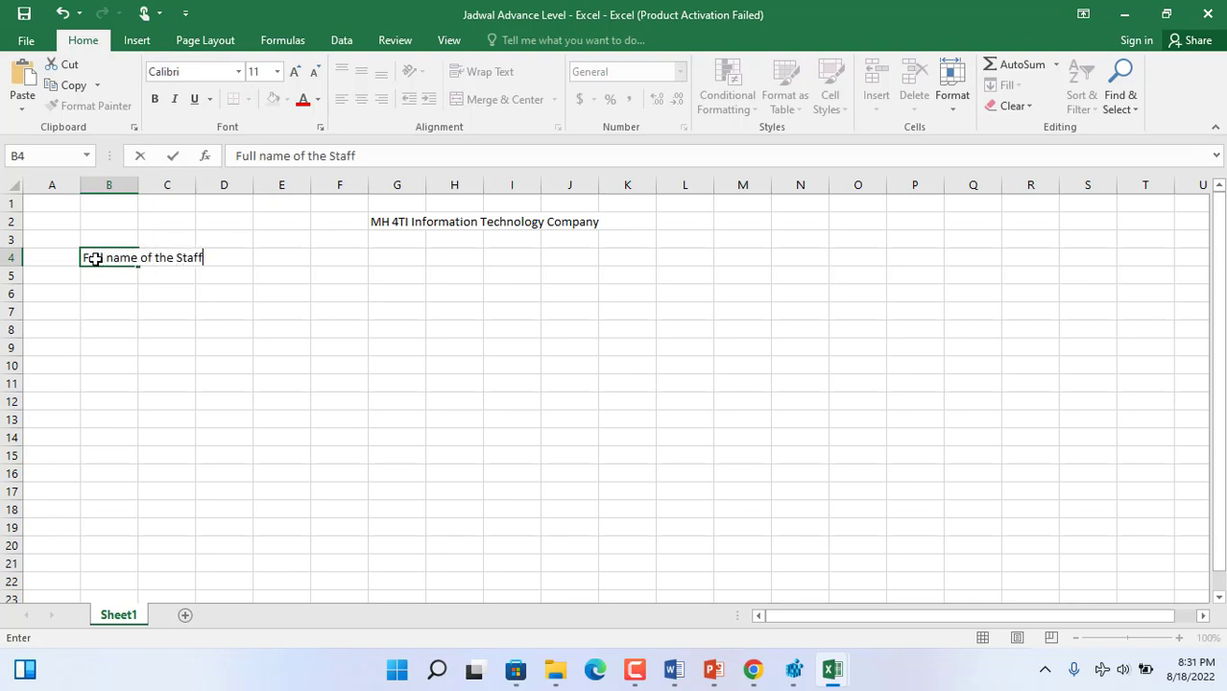
- Autofit the width of column B to the staff name heading
click(144, 184)
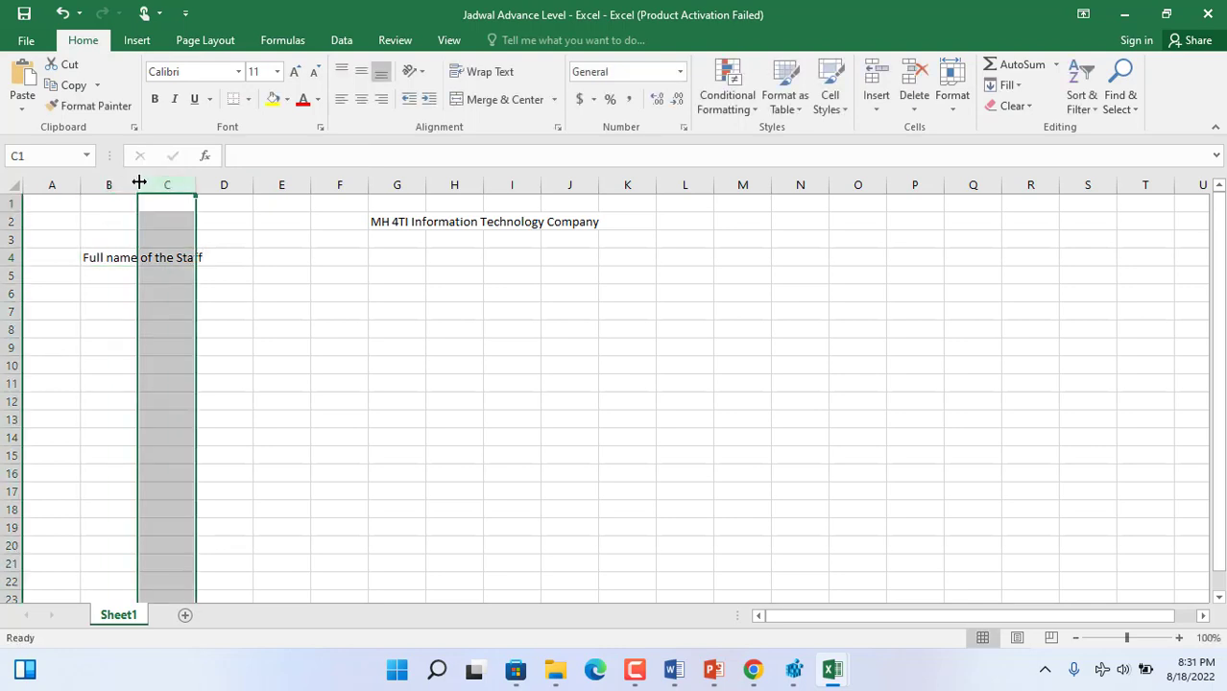
double_click(139, 183)
click(236, 257)
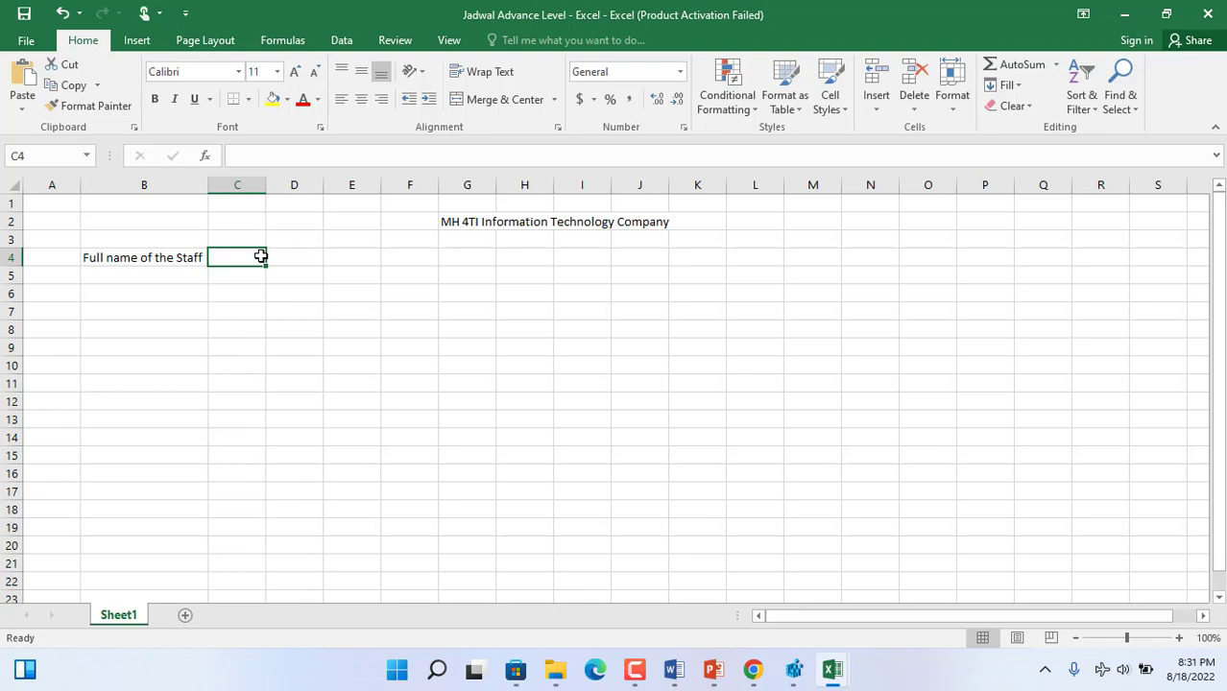
- Enter the weekday "Sat" in cell C3 and the day number 1 in cell C4
click(259, 237)
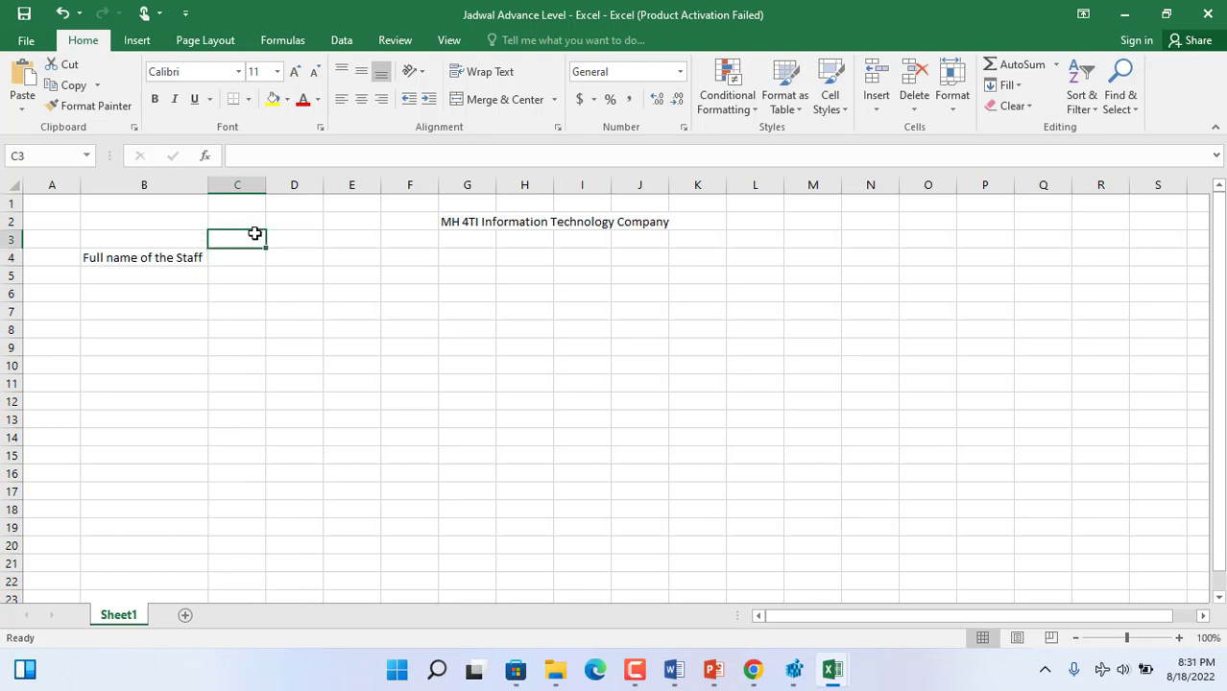
text(day)
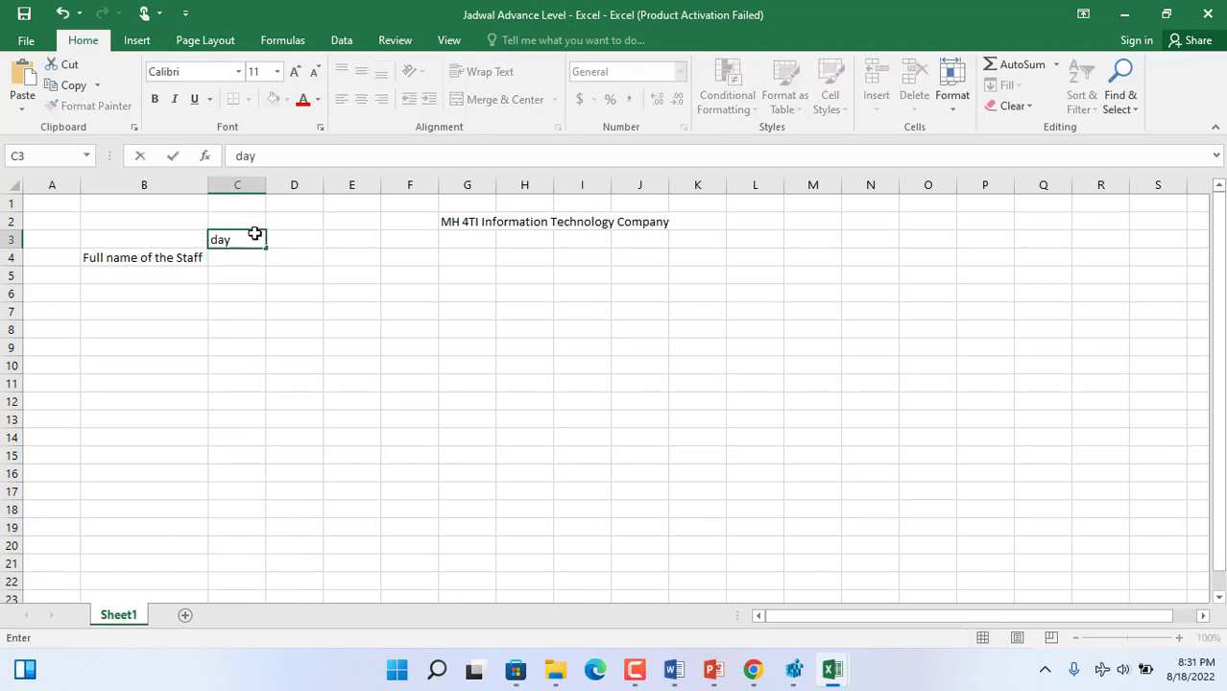
key(BackSpace)
key(BackSpace)
key(BackSpace)
text(S)
key(BackSpace)
text(Sat)
click(252, 257)
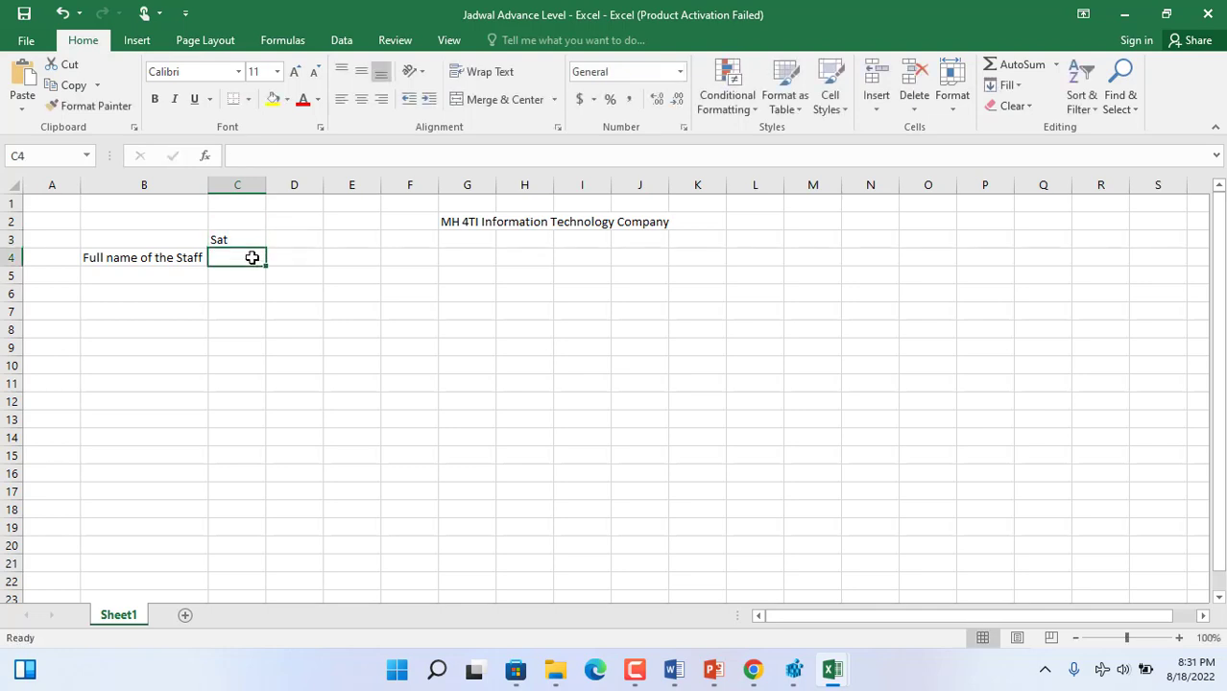
text(1)
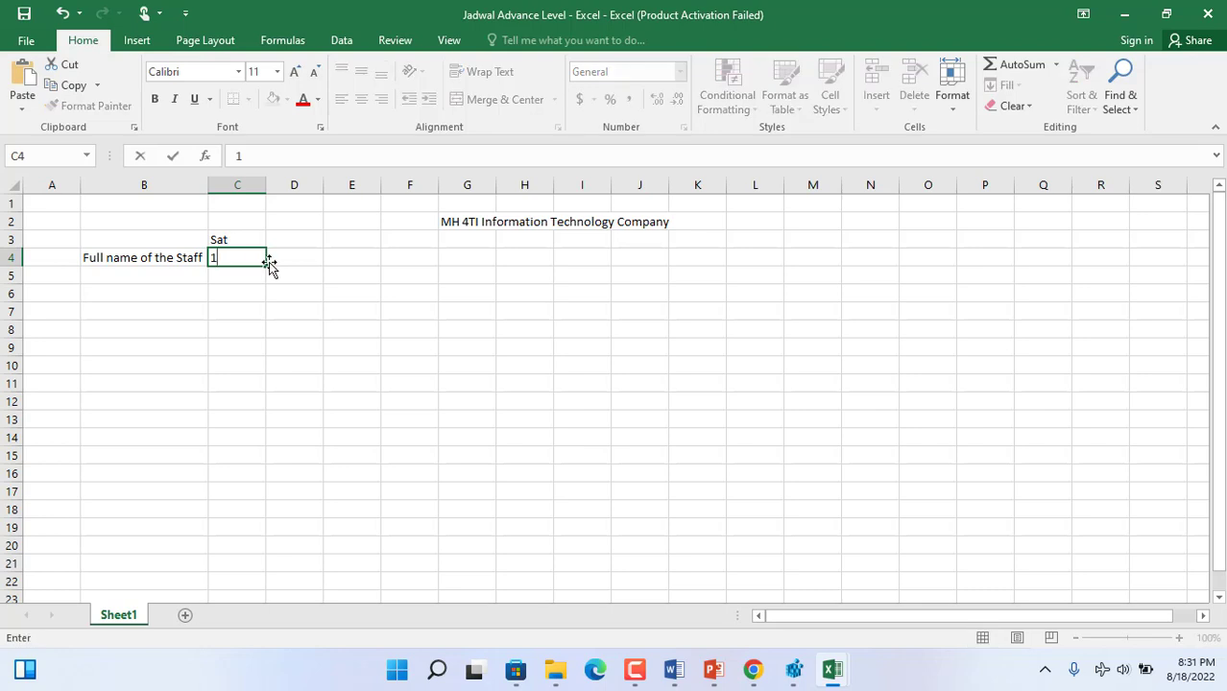
click(288, 272)
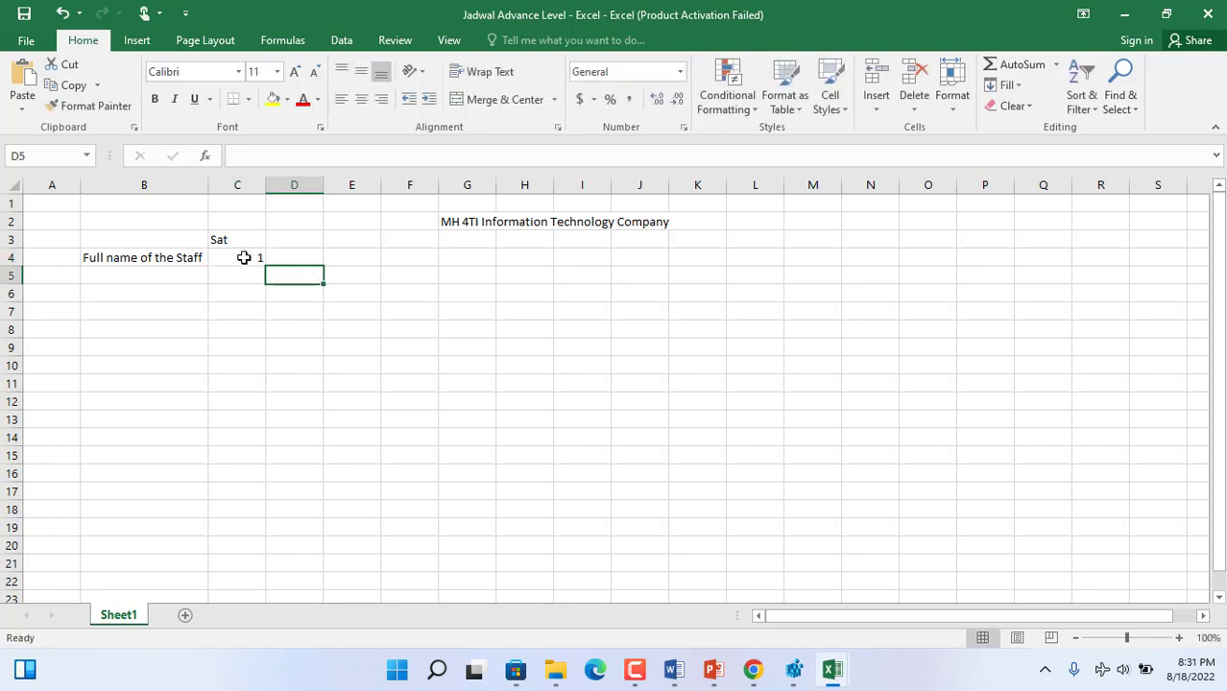
click(244, 258)
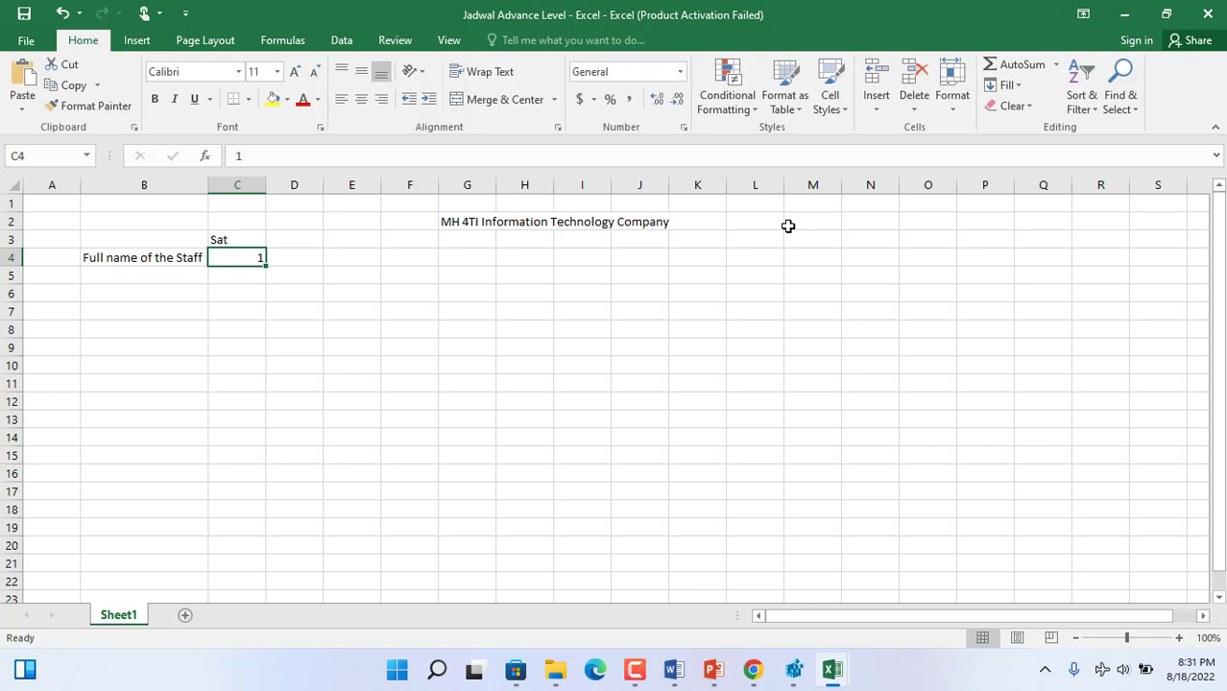
- Enter the schedule label "Jadwalka September" in cell M2
click(823, 225)
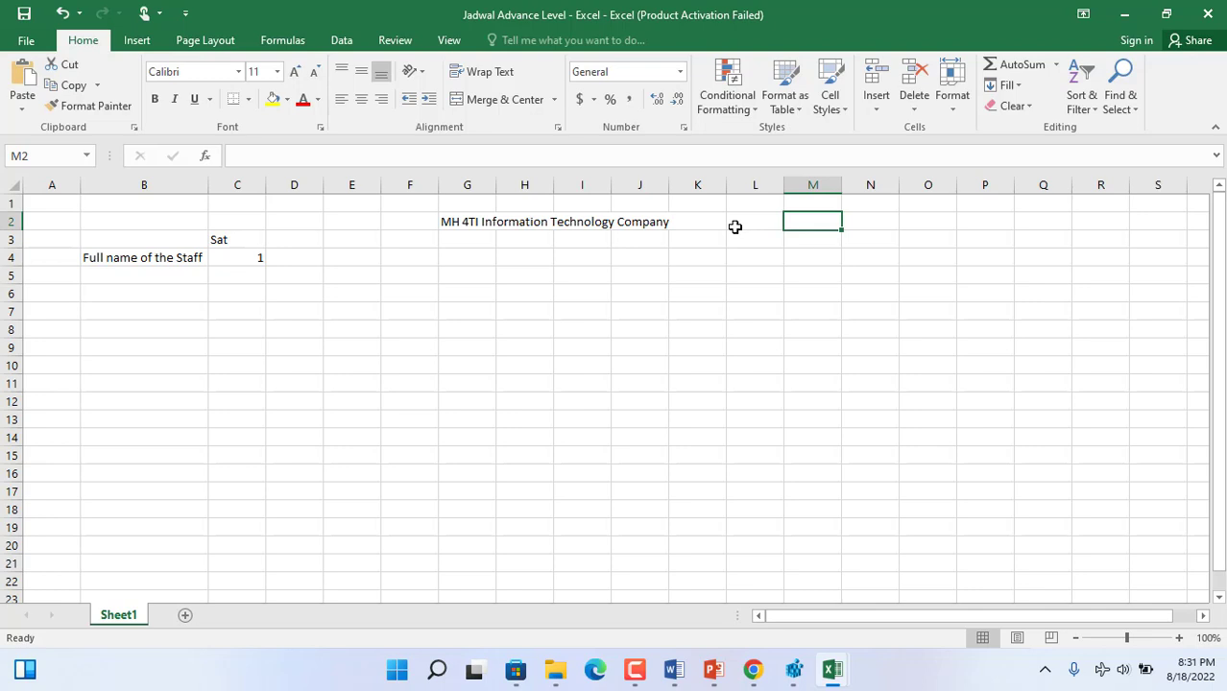
text(JA)
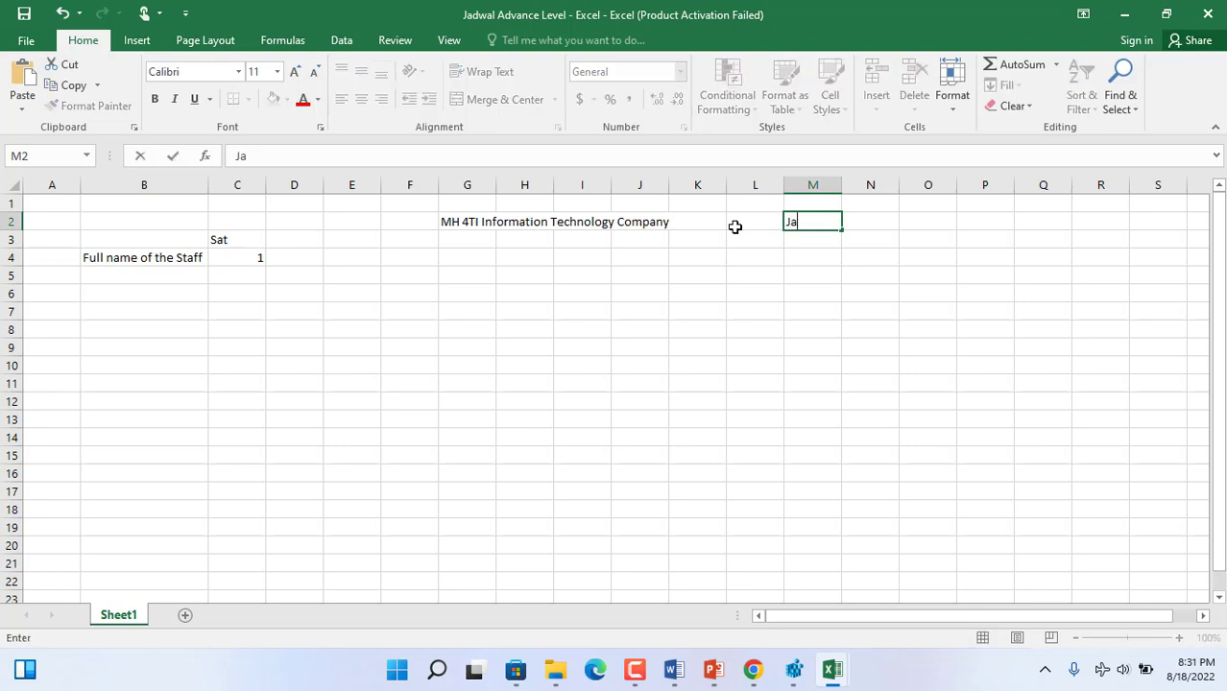
text(dwalka Sep)
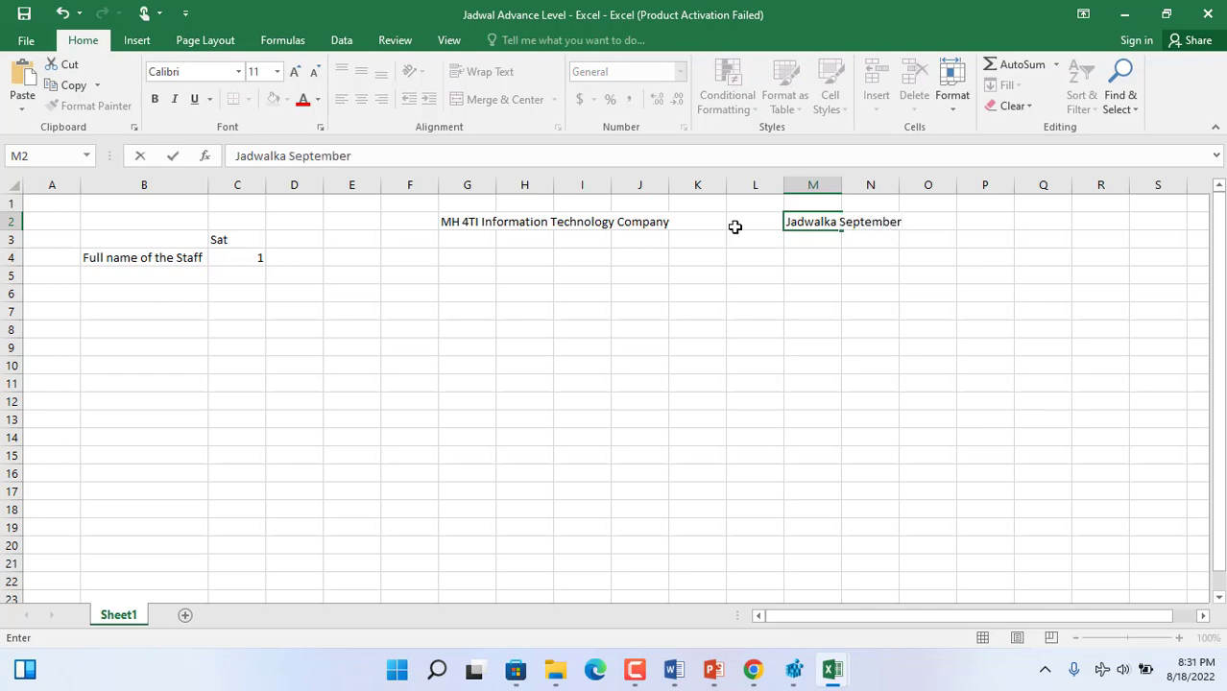
text(tember)
click(771, 261)
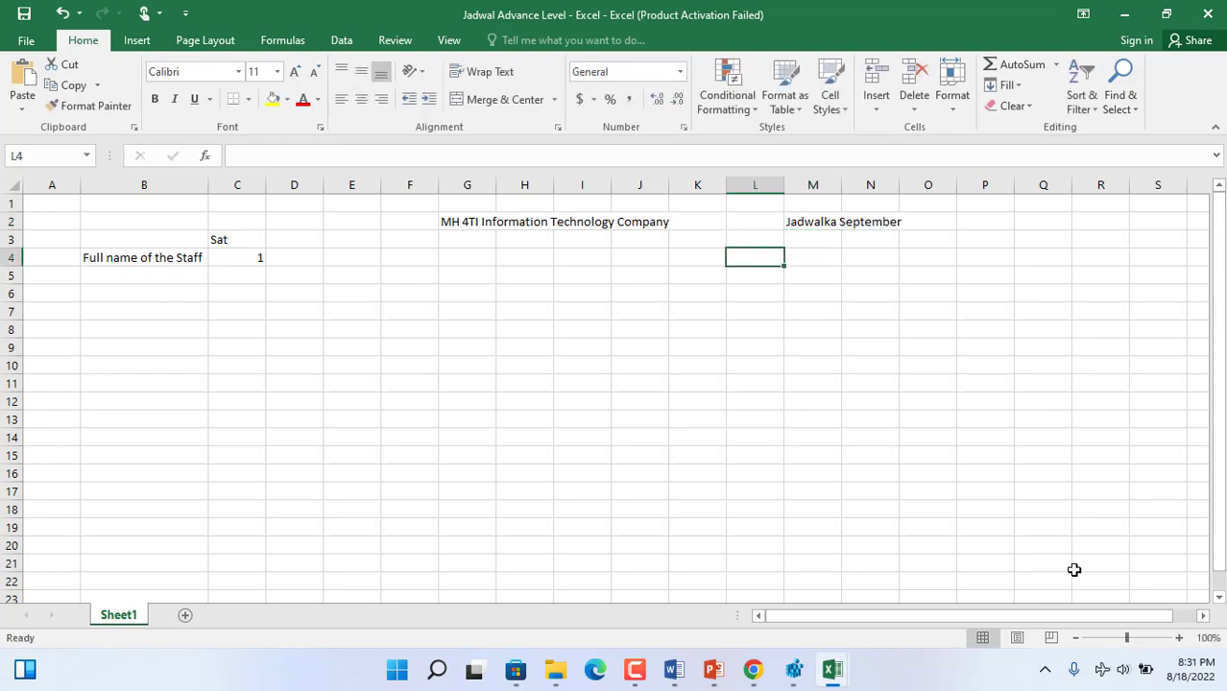
- Check the September 2022 calendar, change cell C3 to "Thu" and fill the weekdays and day numbers across to column AF
click(1177, 669)
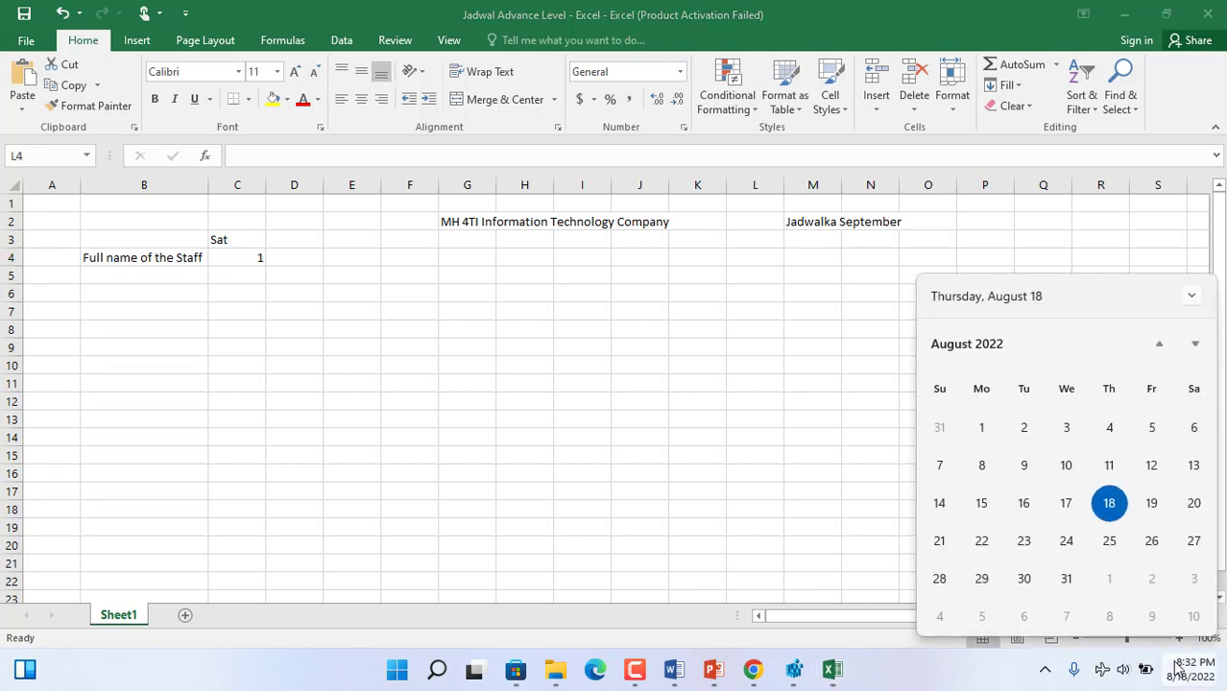
click(1195, 345)
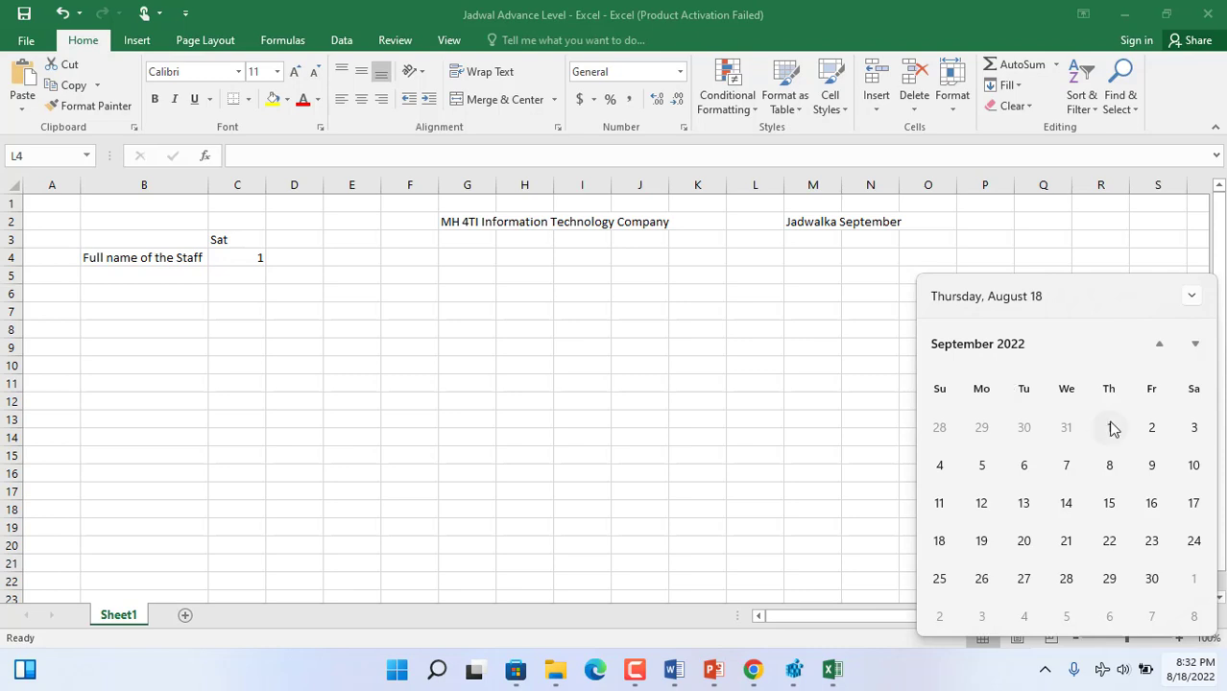
double_click(230, 240)
click(233, 239)
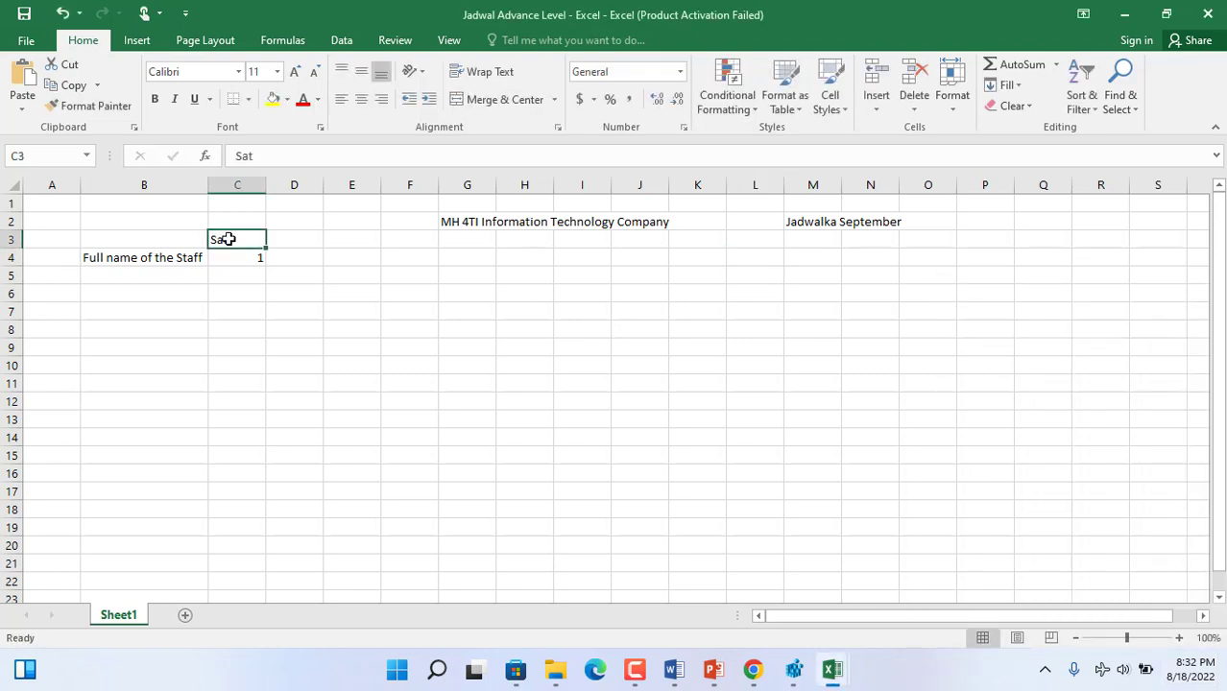
text(Thu)
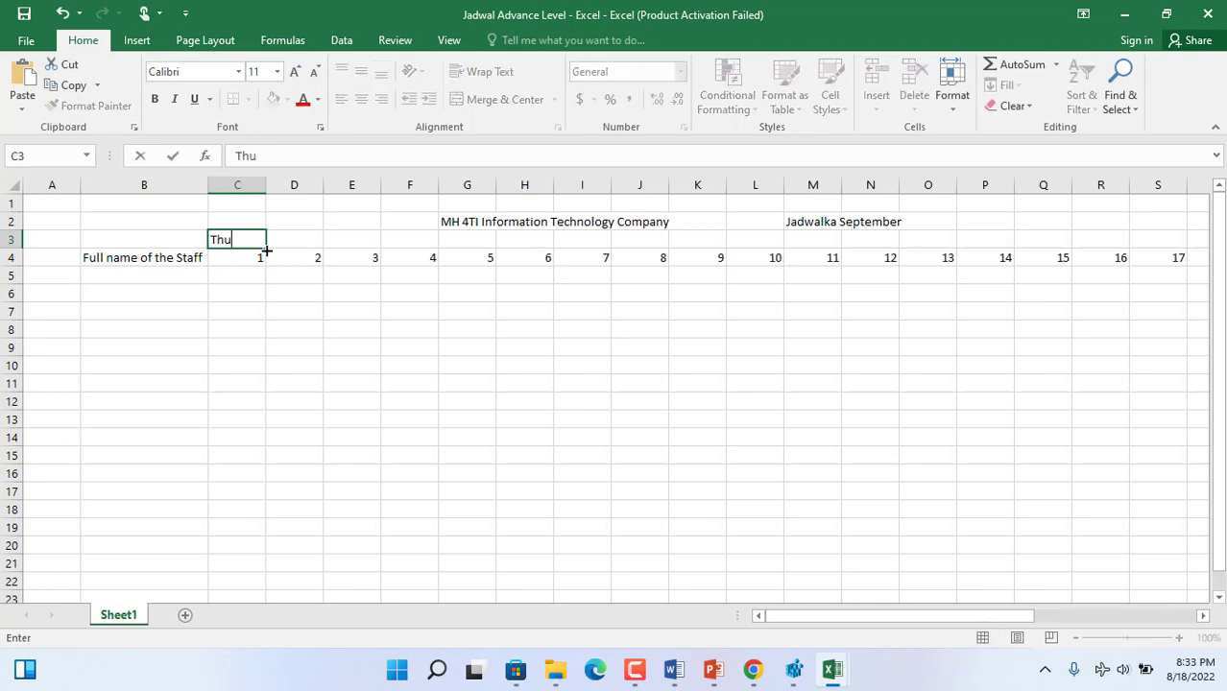
drag(266, 248, 1137, 345)
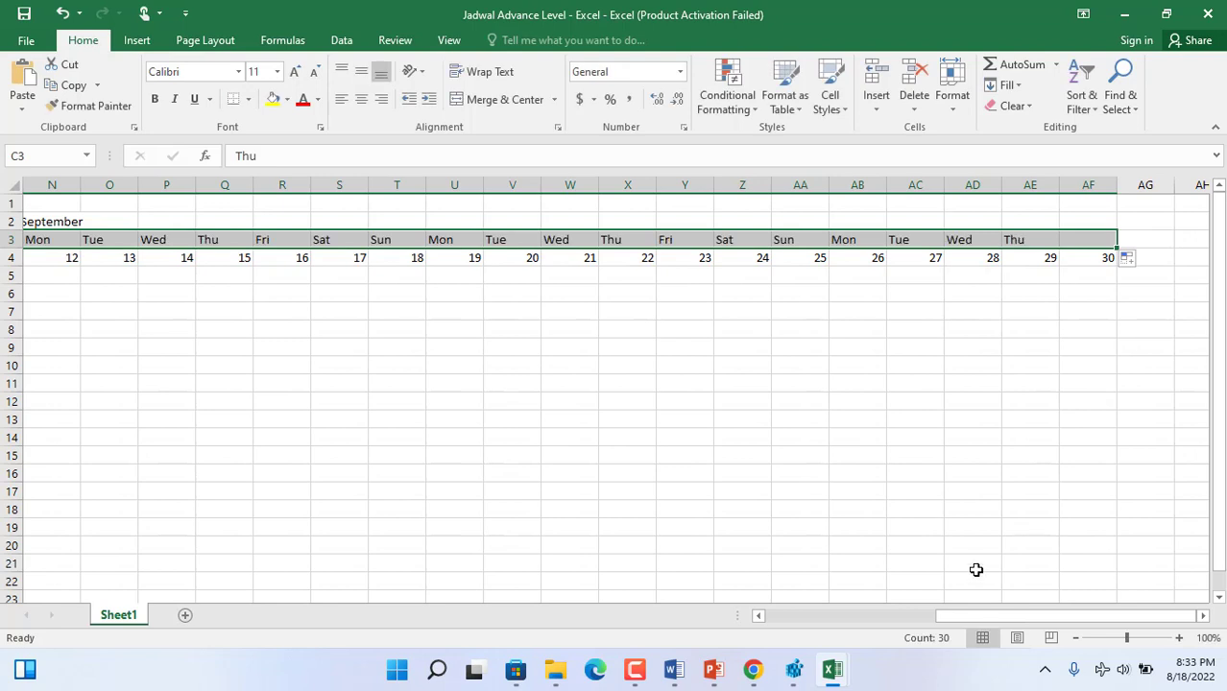
- Format the weekday row C3:AF3 as bold, centred horizontally, top-aligned and size 12
click(155, 99)
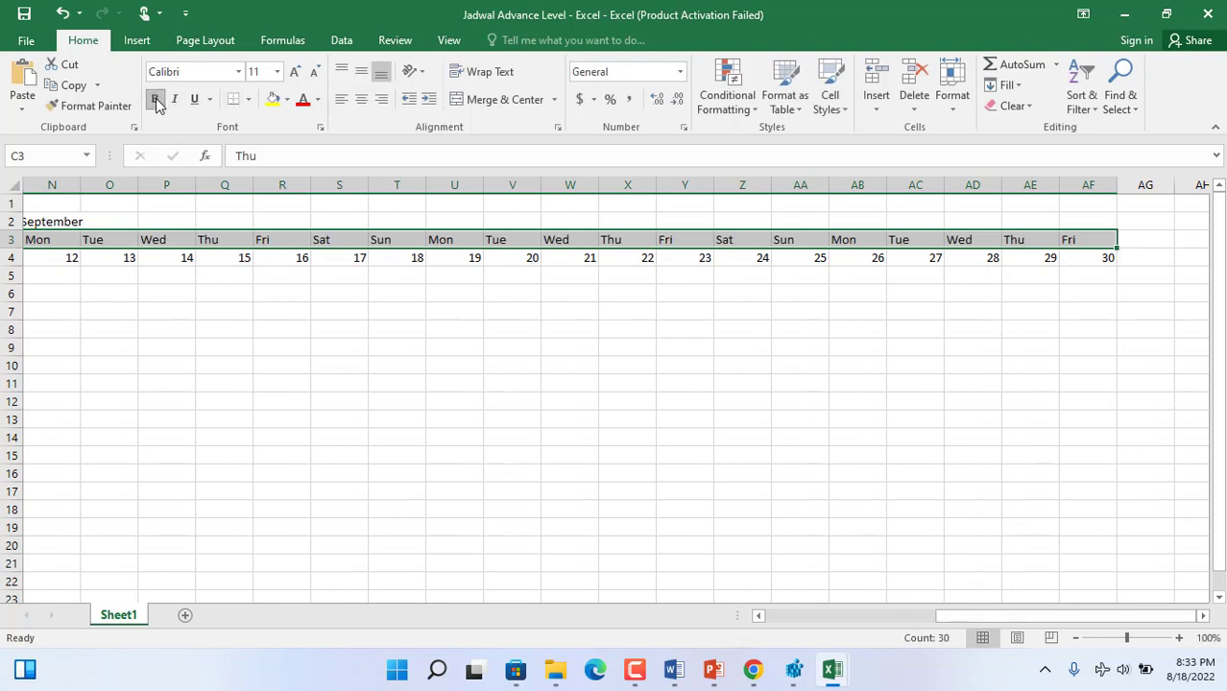
click(361, 99)
click(342, 74)
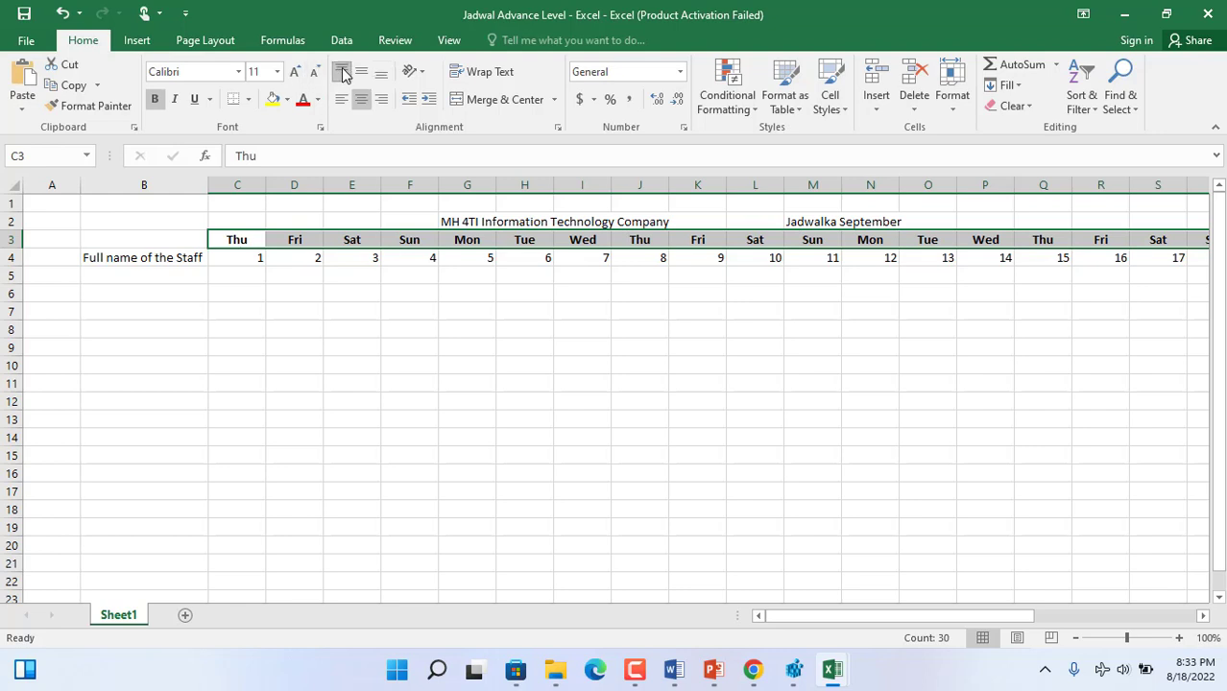
click(294, 72)
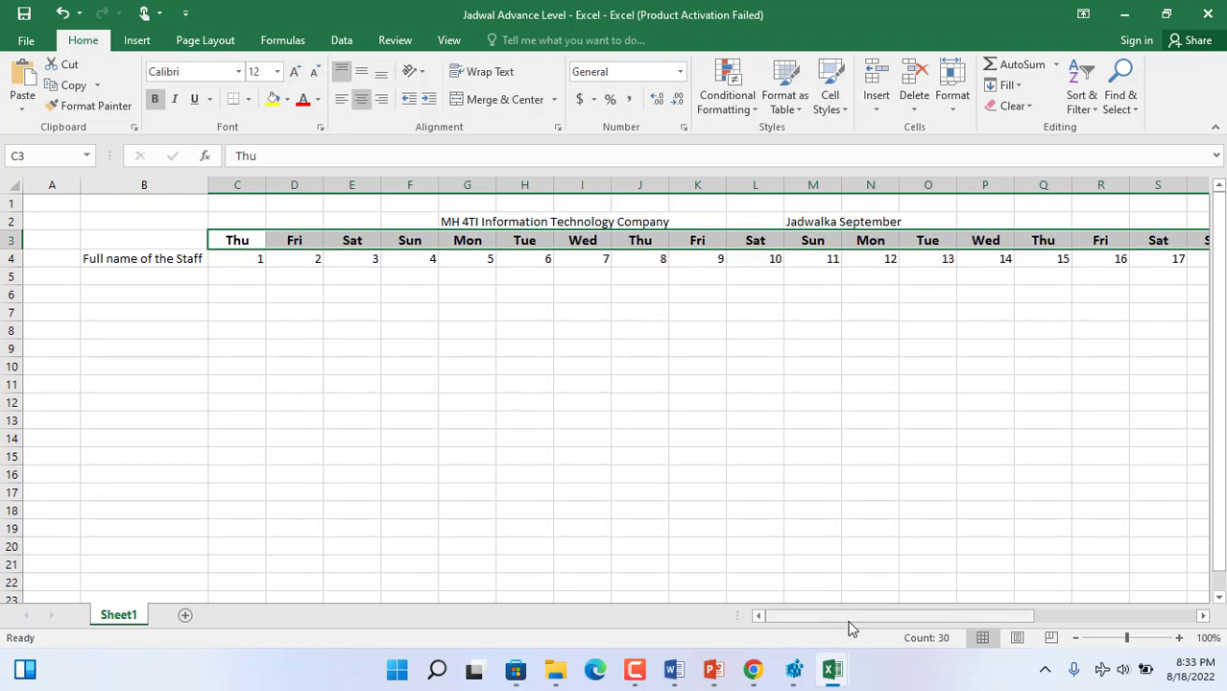
- Format the day numbers in C4:AF4 as bold, centred and size 12
click(819, 621)
drag(250, 256, 1109, 261)
click(156, 99)
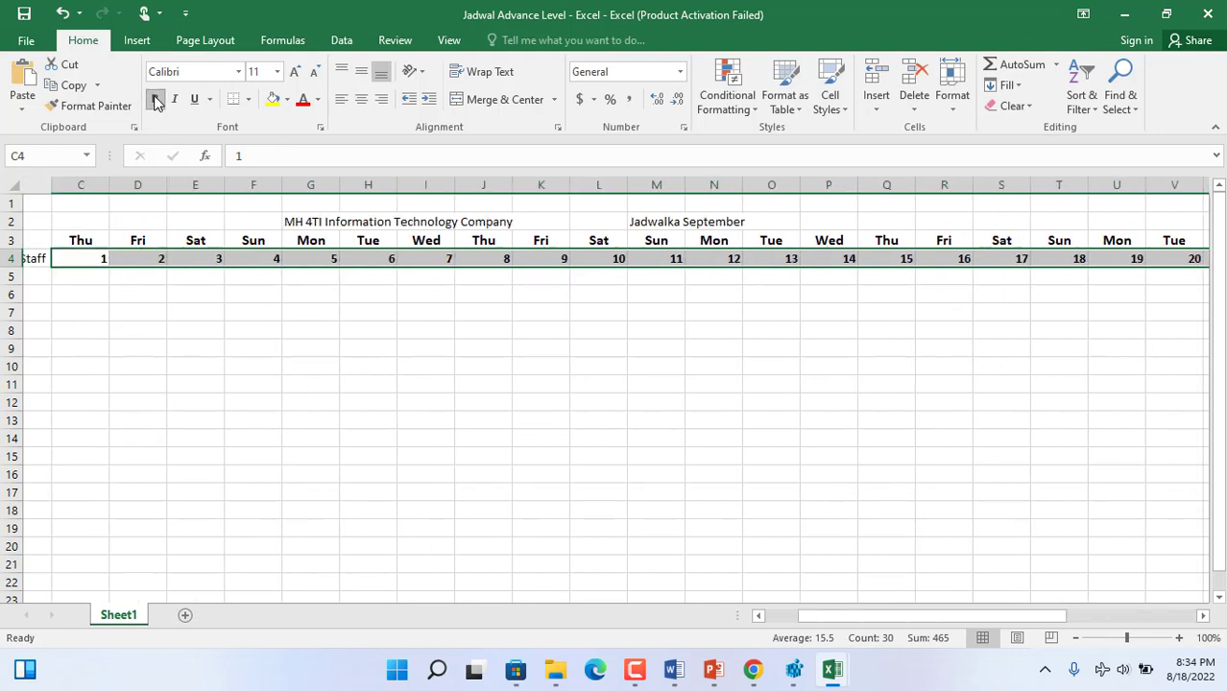
click(361, 99)
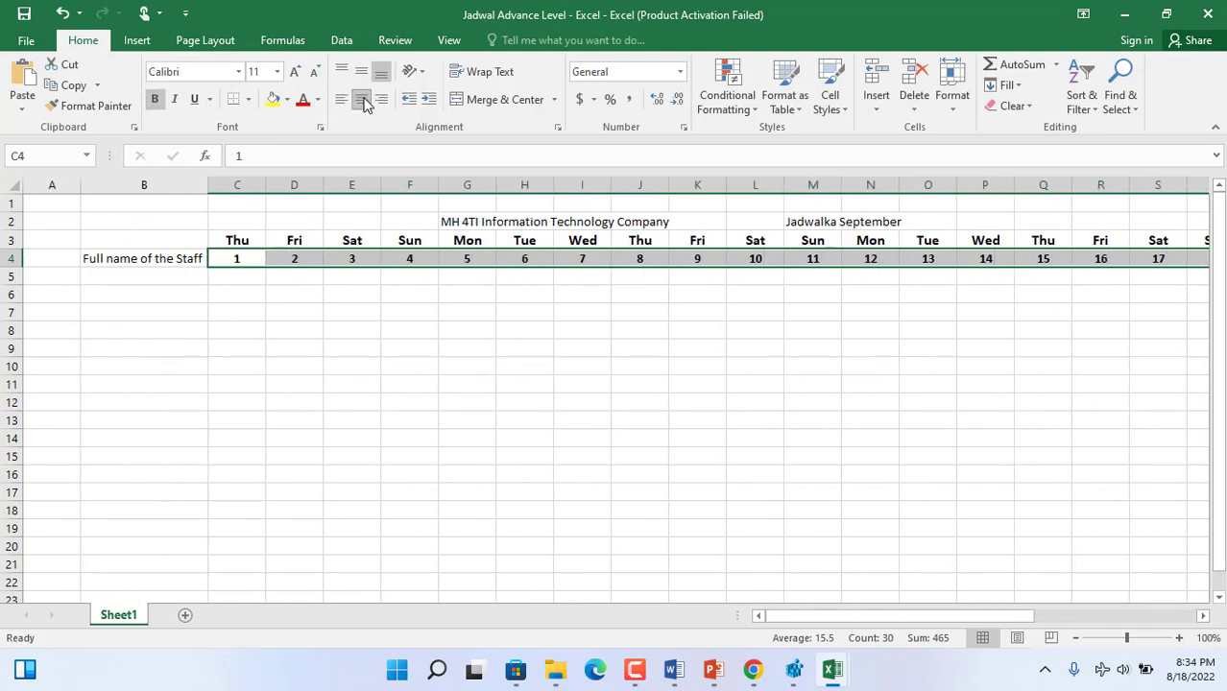
click(297, 73)
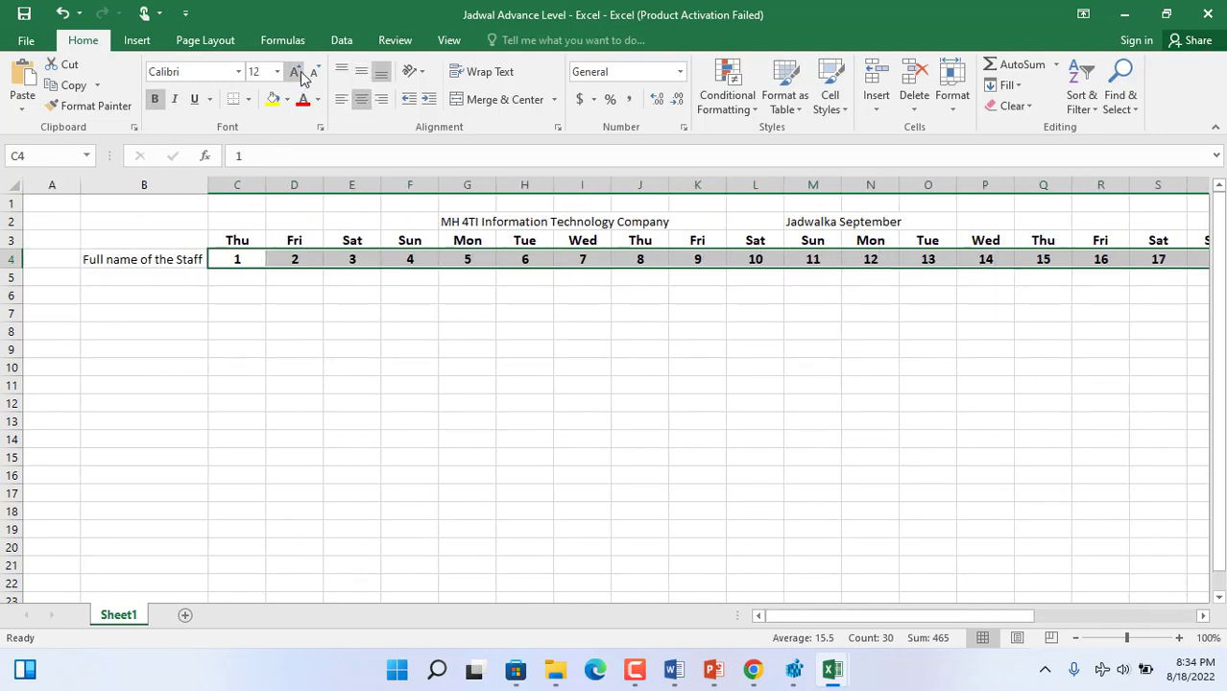
- Make the staff name heading in B4 bold at size 12 and autofit column B to it
click(146, 263)
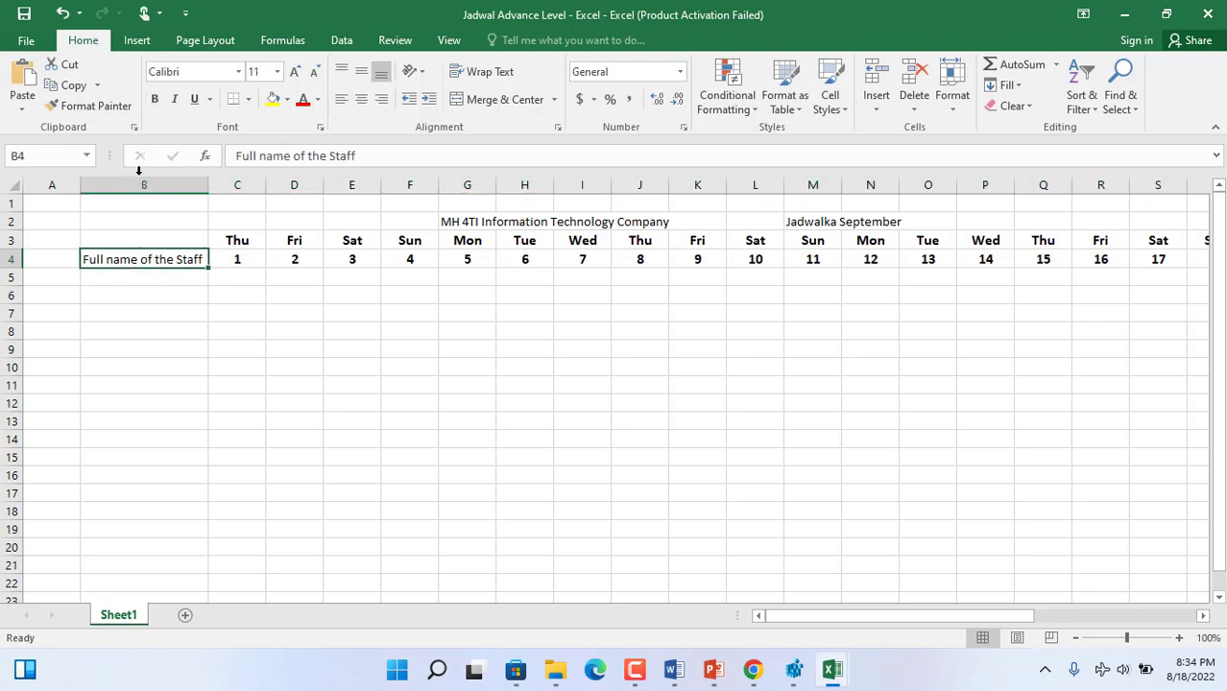
click(154, 99)
click(295, 72)
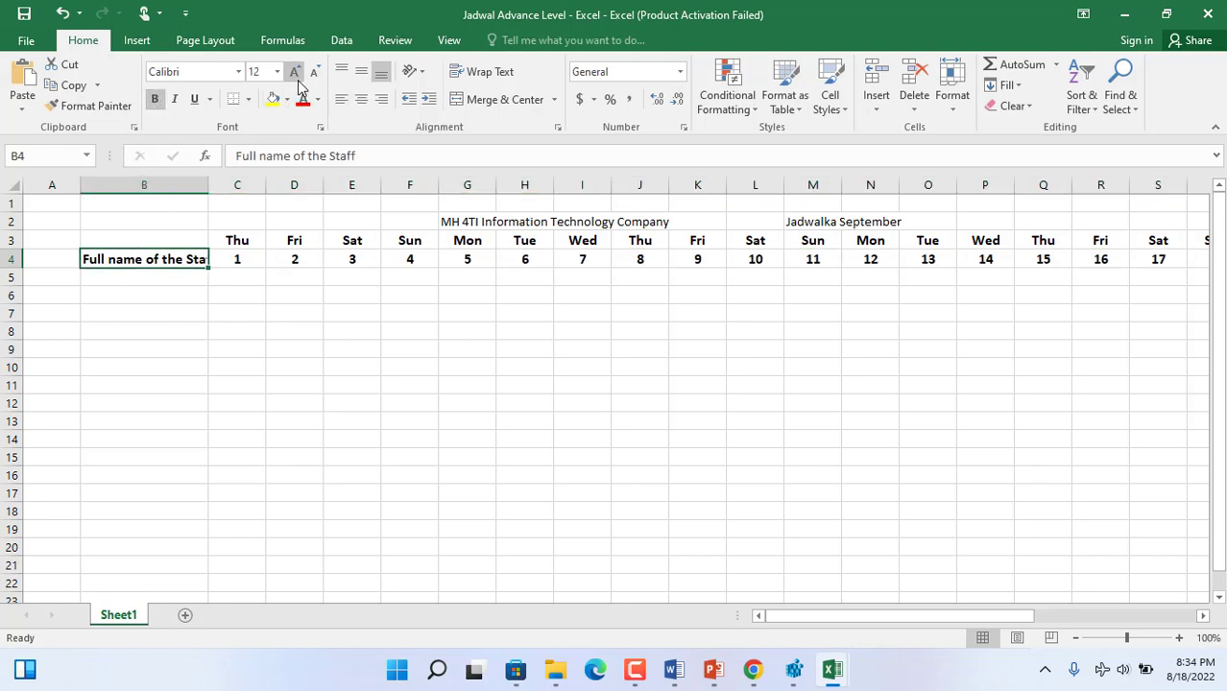
double_click(208, 185)
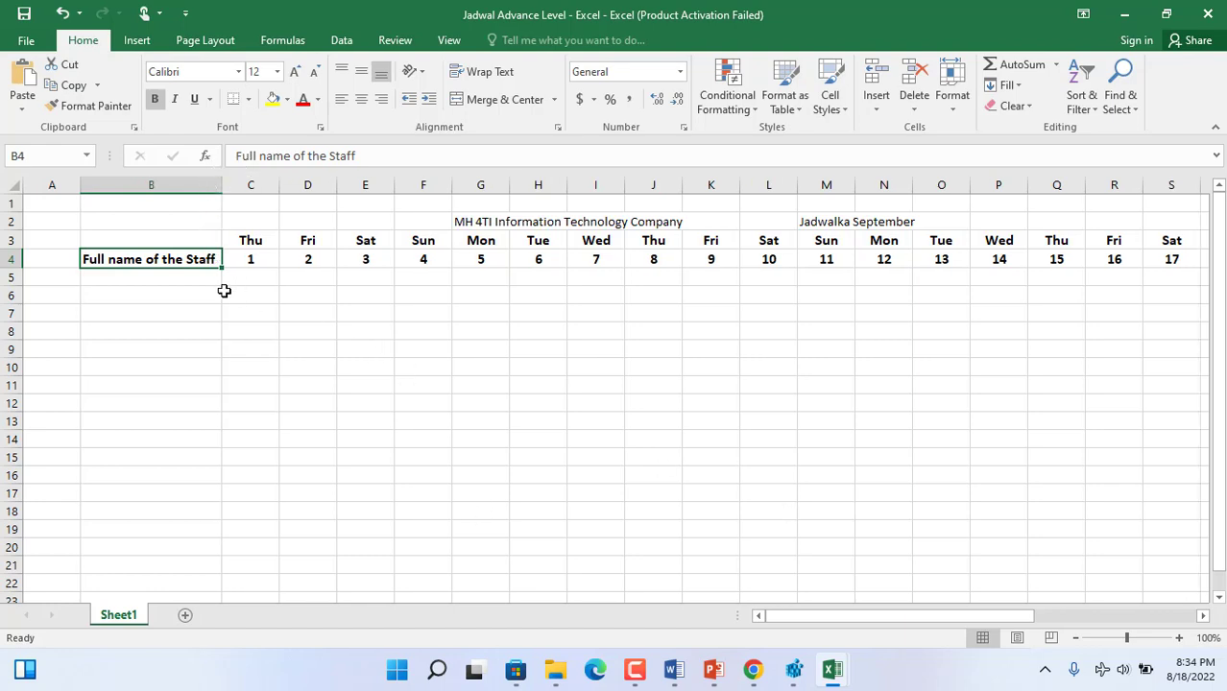
- Fill in the staff names in B5:B16 and paste the copied shift codes starting at cell C5
click(189, 281)
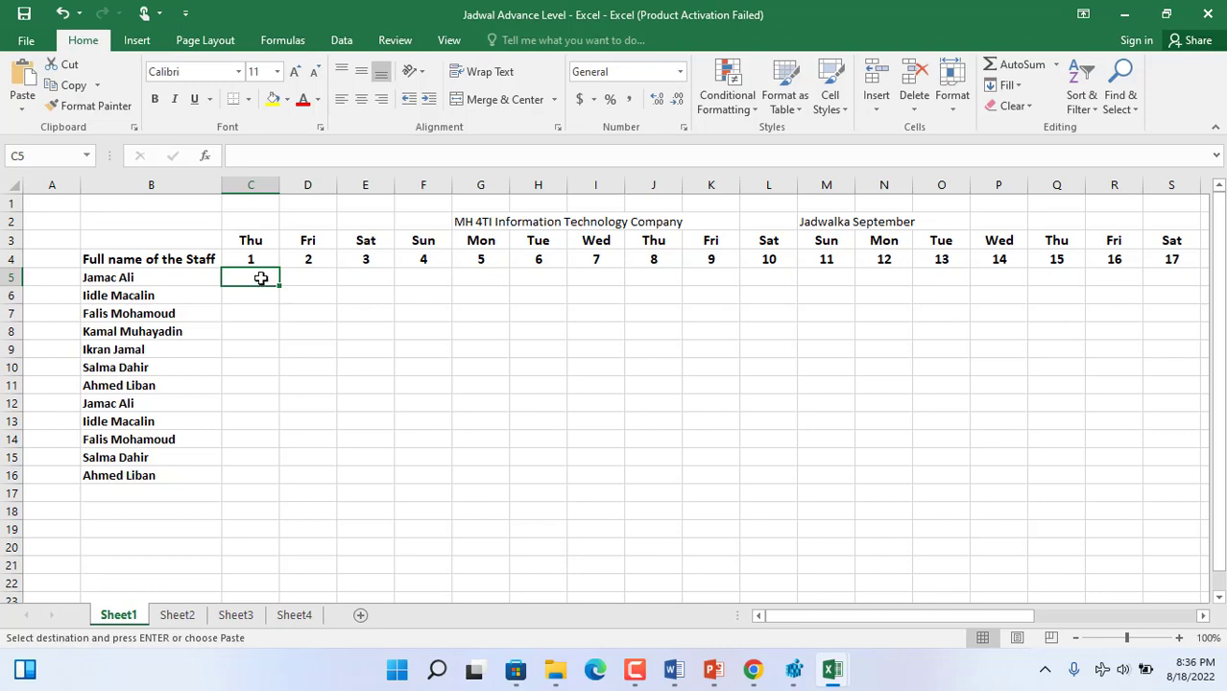
key(ctrl+v)
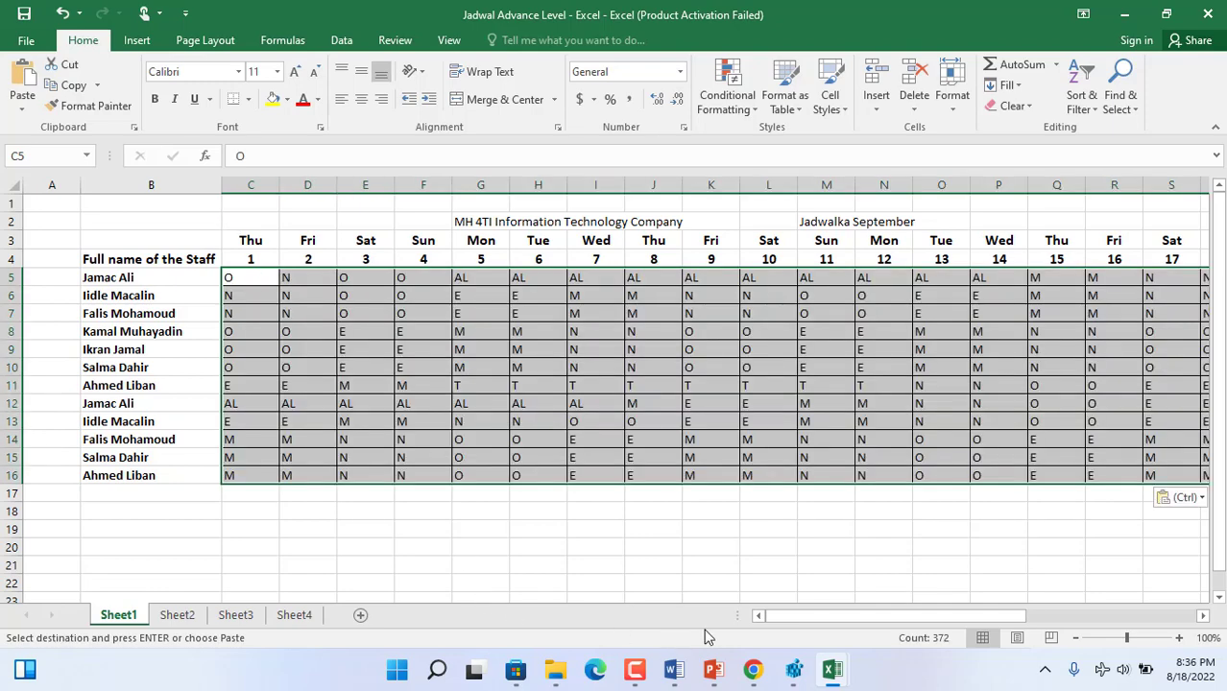
drag(769, 619, 1000, 605)
click(960, 547)
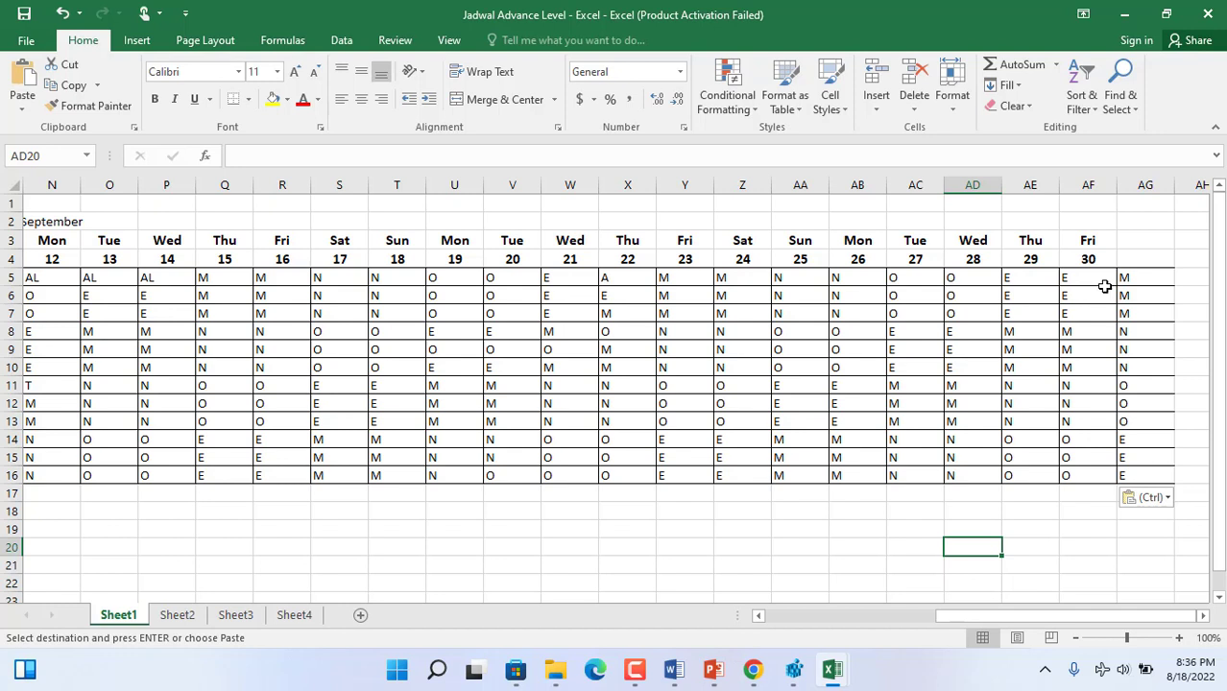
- Clear the surplus shift codes and borders after day 30 by filling blank cell AG4 down to AG17
click(1146, 259)
drag(1173, 269, 1178, 496)
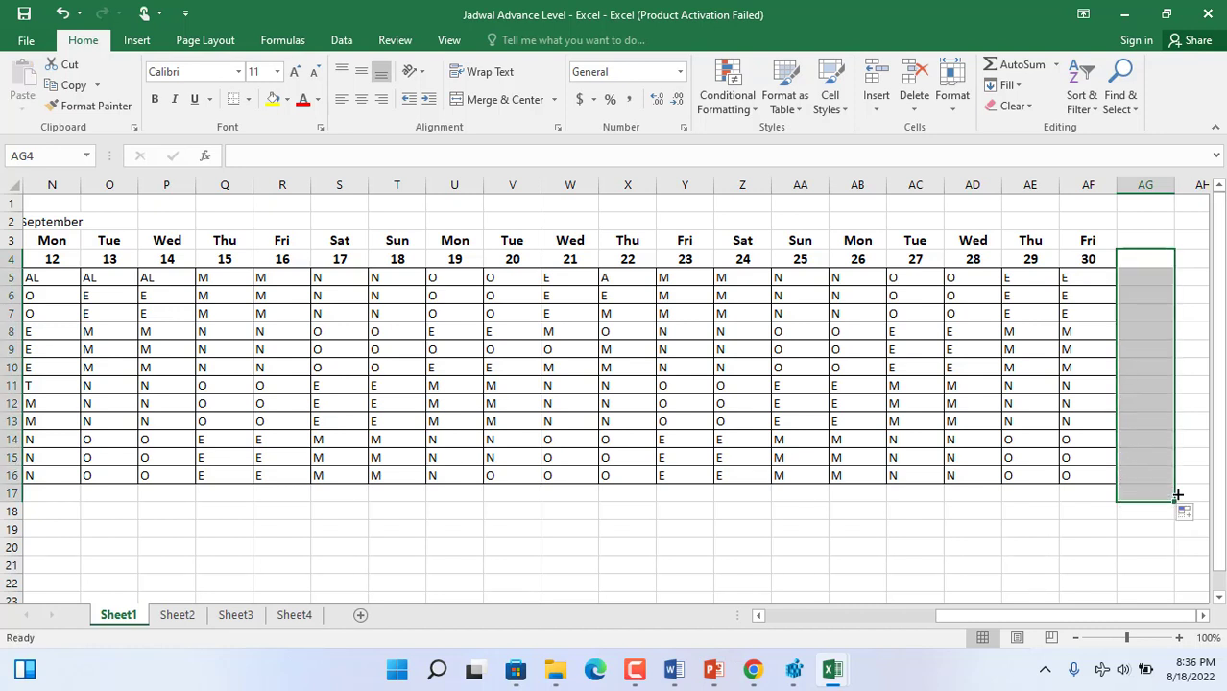
drag(954, 613, 1014, 605)
click(1136, 234)
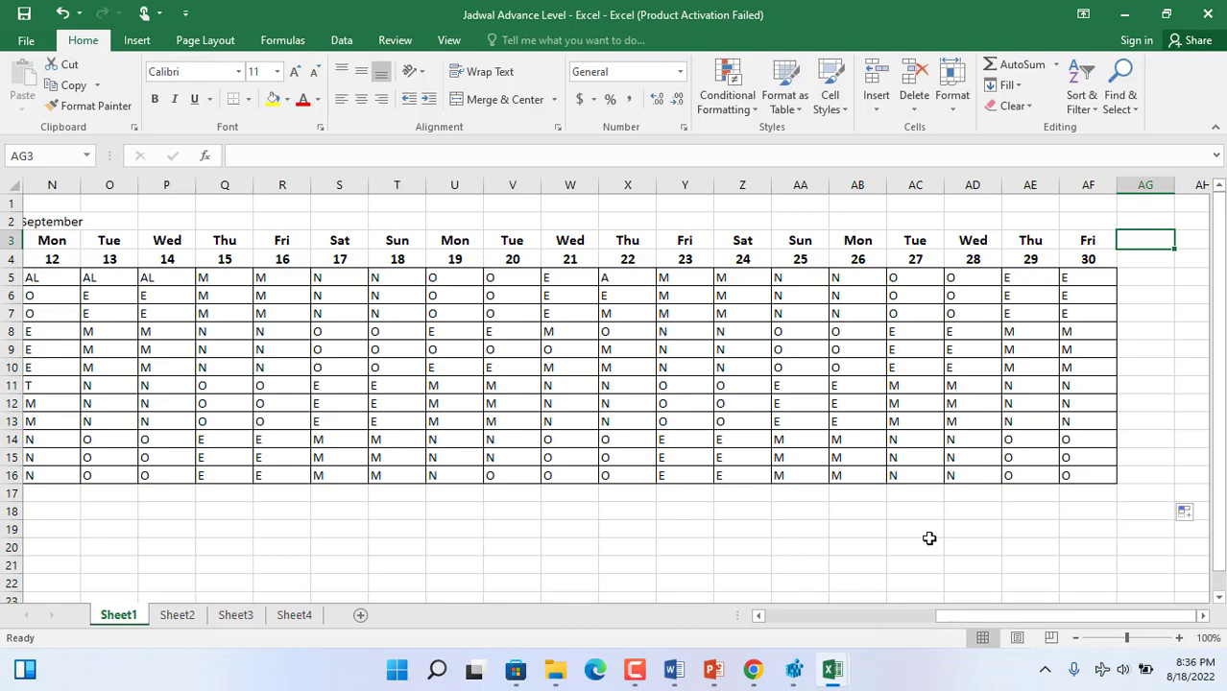
- Format the company title in G2 with a yellow fill, bold text and size 14
drag(928, 545, 675, 612)
click(479, 240)
click(473, 209)
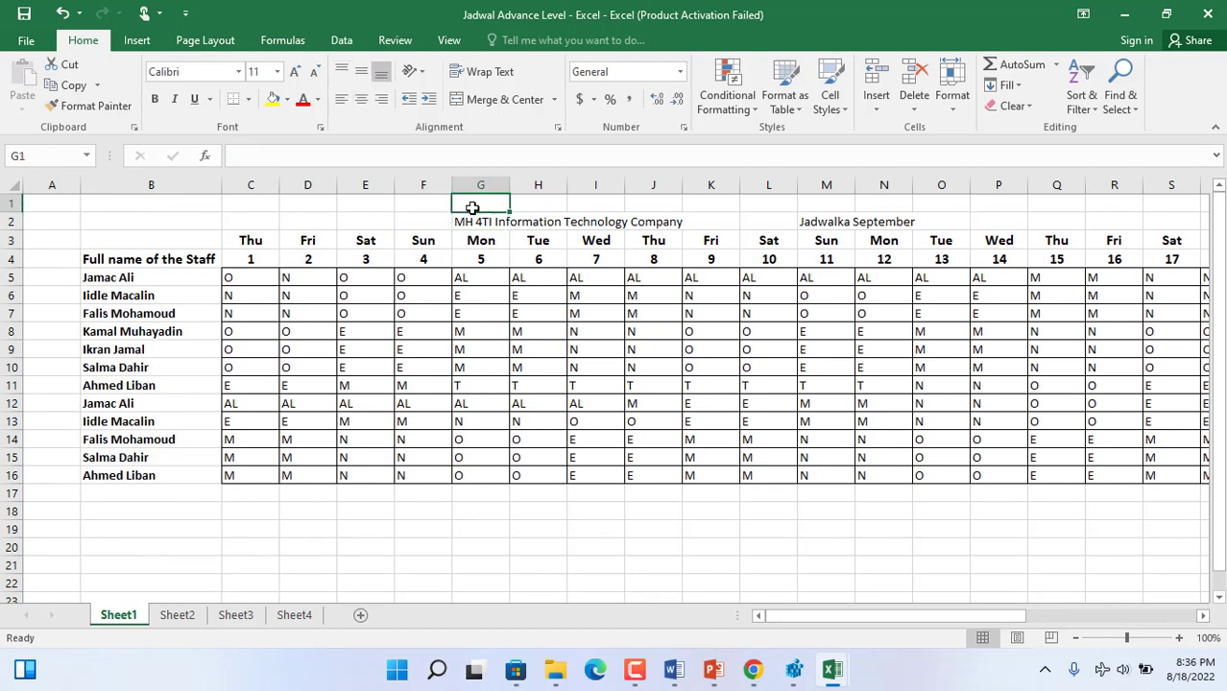
click(471, 220)
click(272, 99)
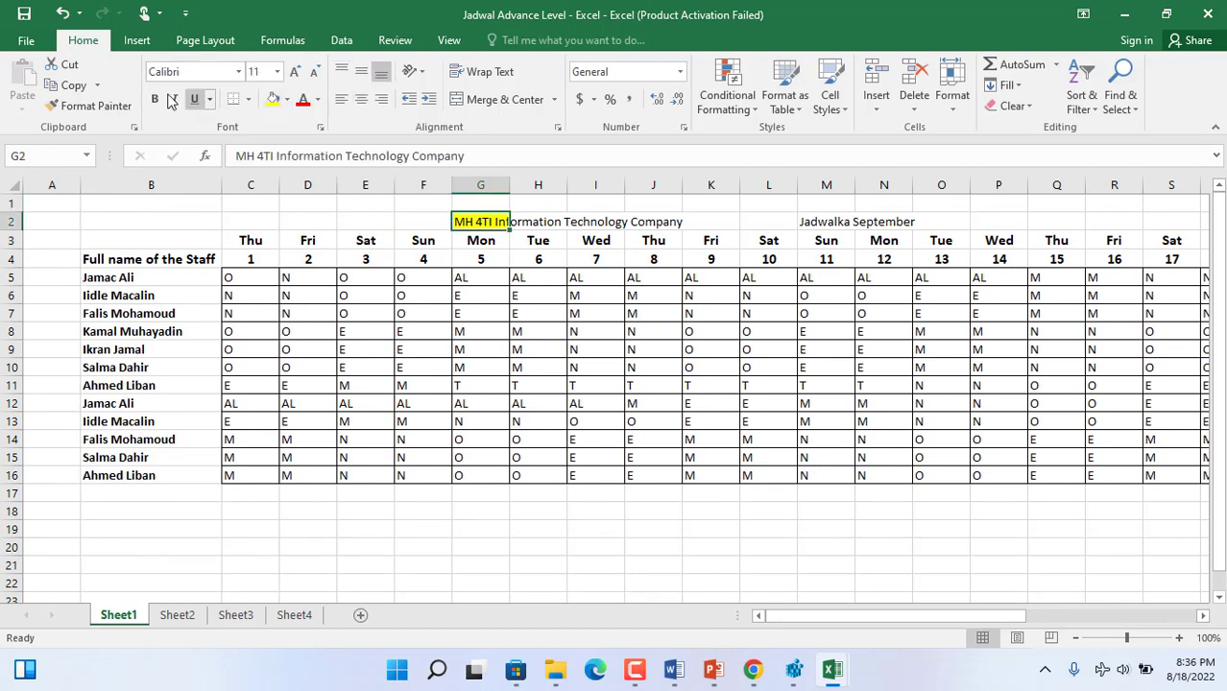
click(154, 99)
click(295, 71)
click(295, 71)
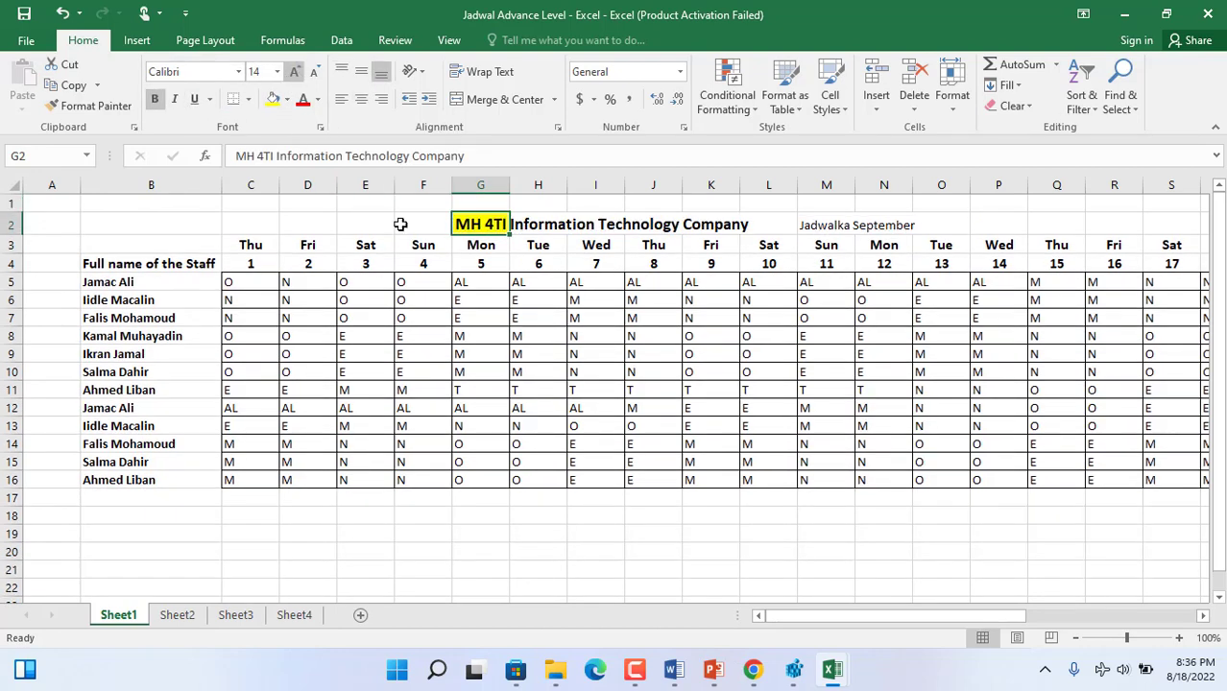
- Format the "Jadwalka September" label in M2:N2 as bold, size 12, with a light blue fill
click(832, 225)
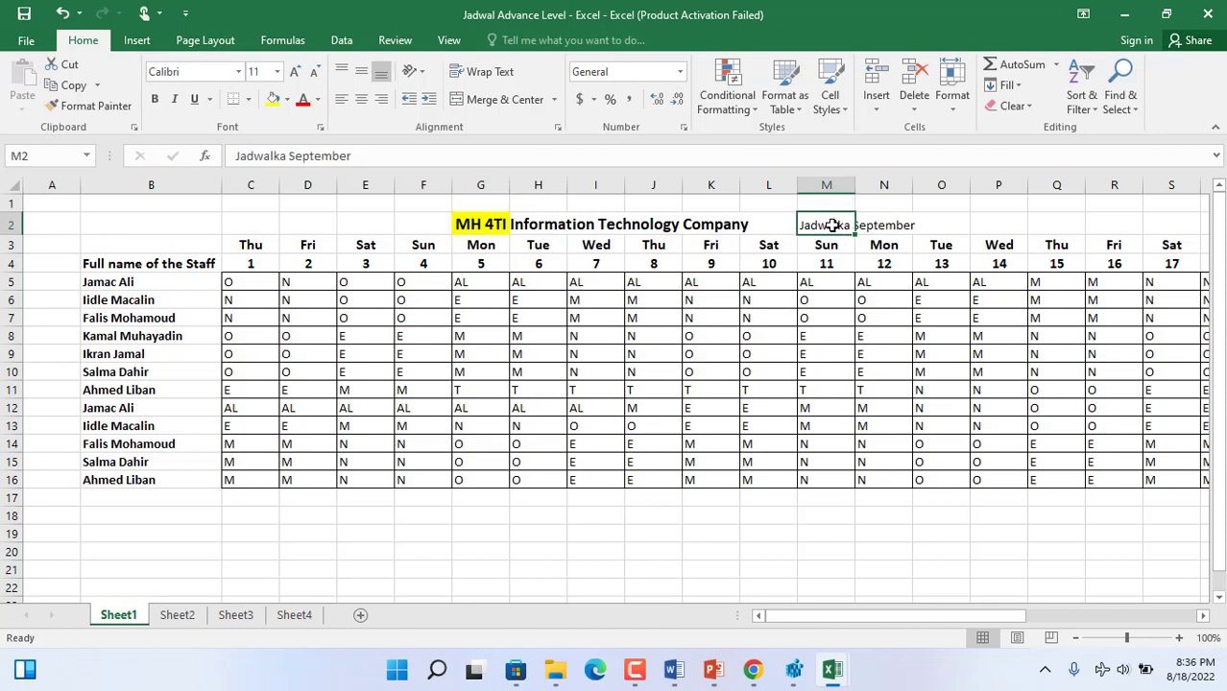
drag(869, 225, 833, 224)
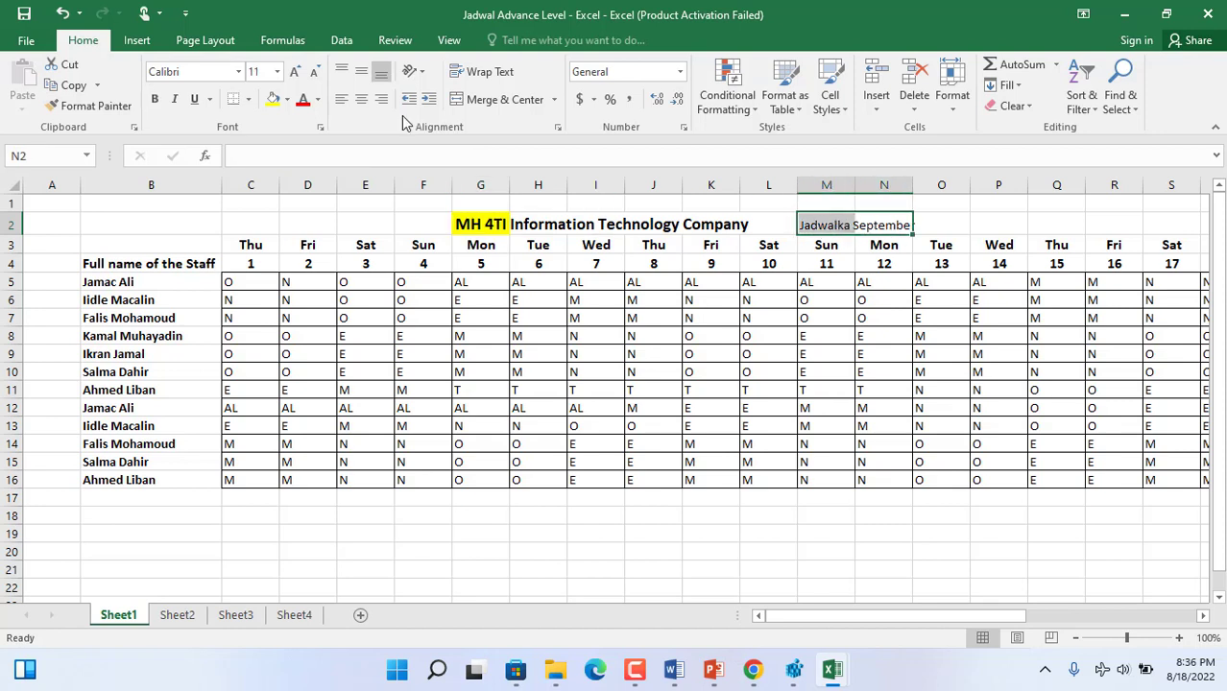
click(155, 99)
click(296, 73)
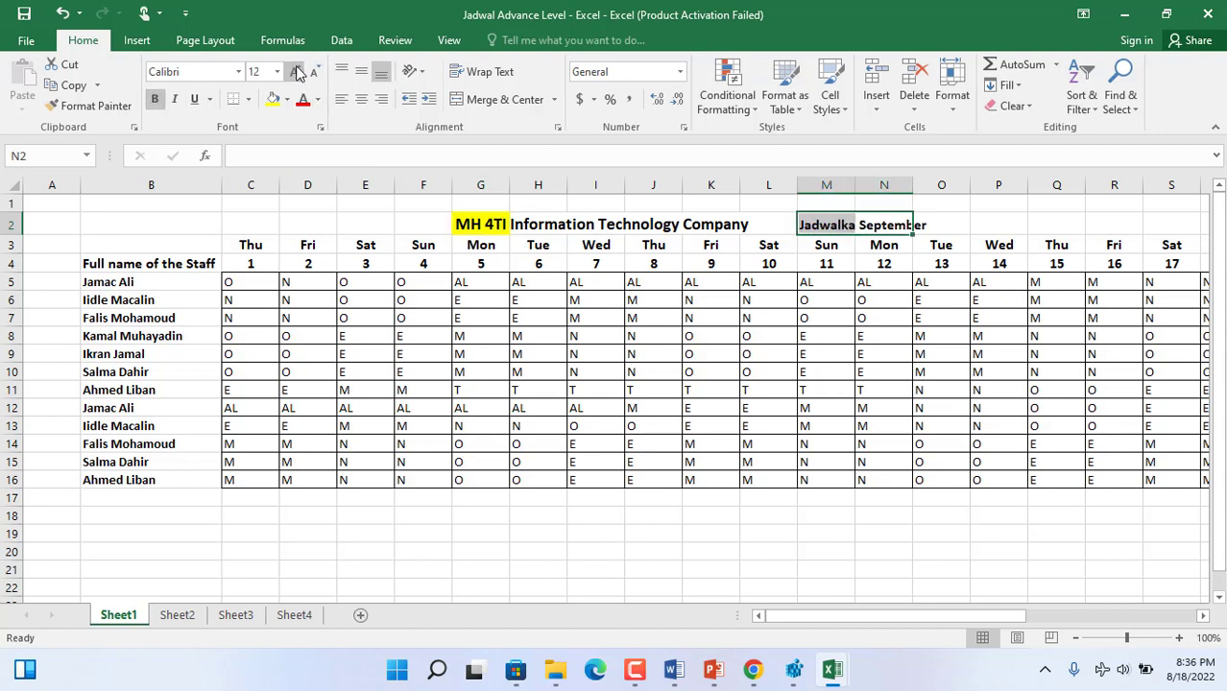
click(286, 98)
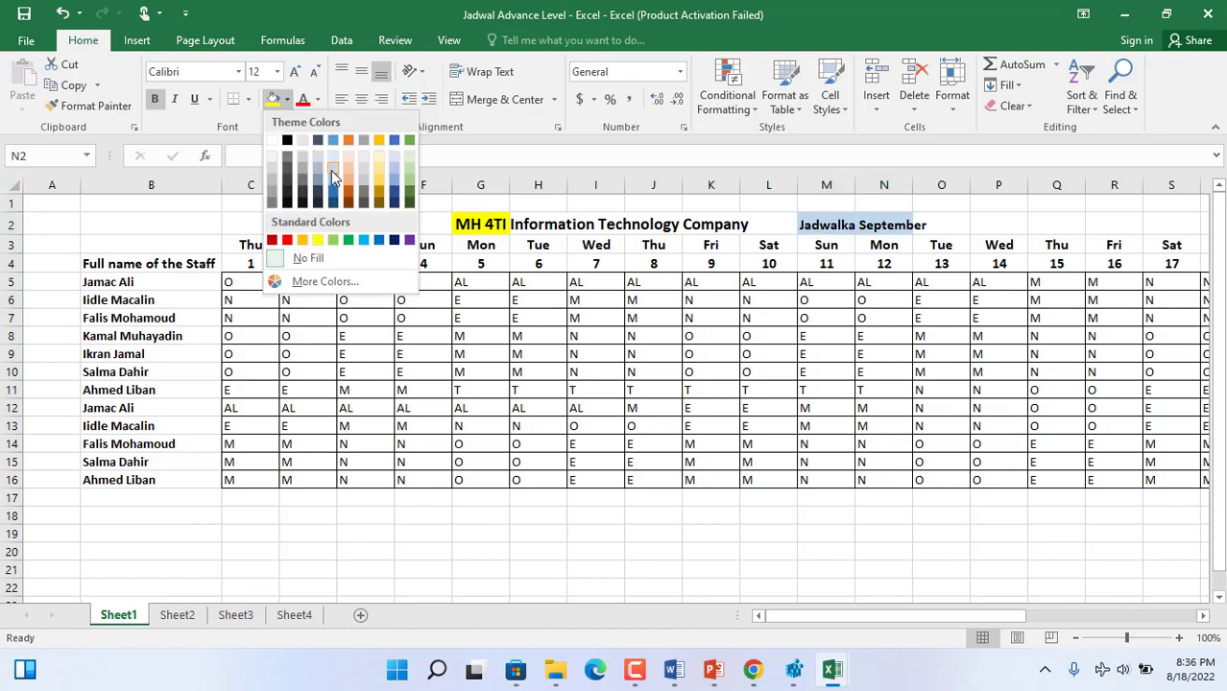
click(332, 170)
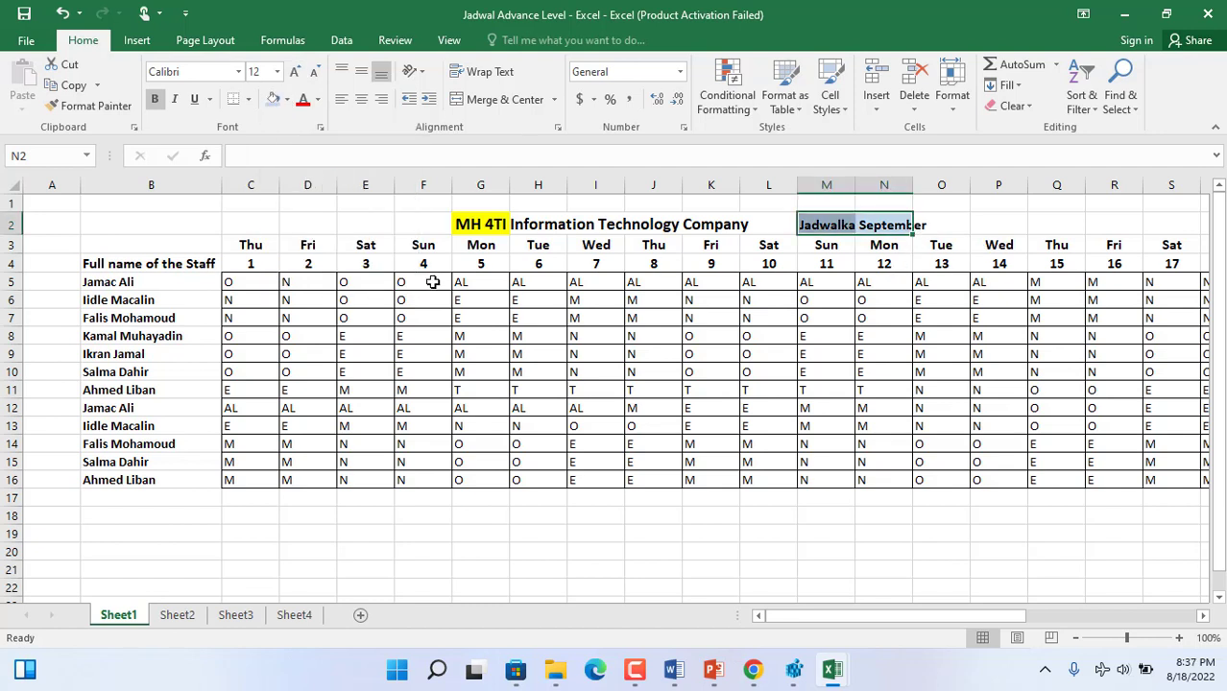
- Apply the same light blue fill to the weekday row C3:AF3
drag(252, 241, 1173, 243)
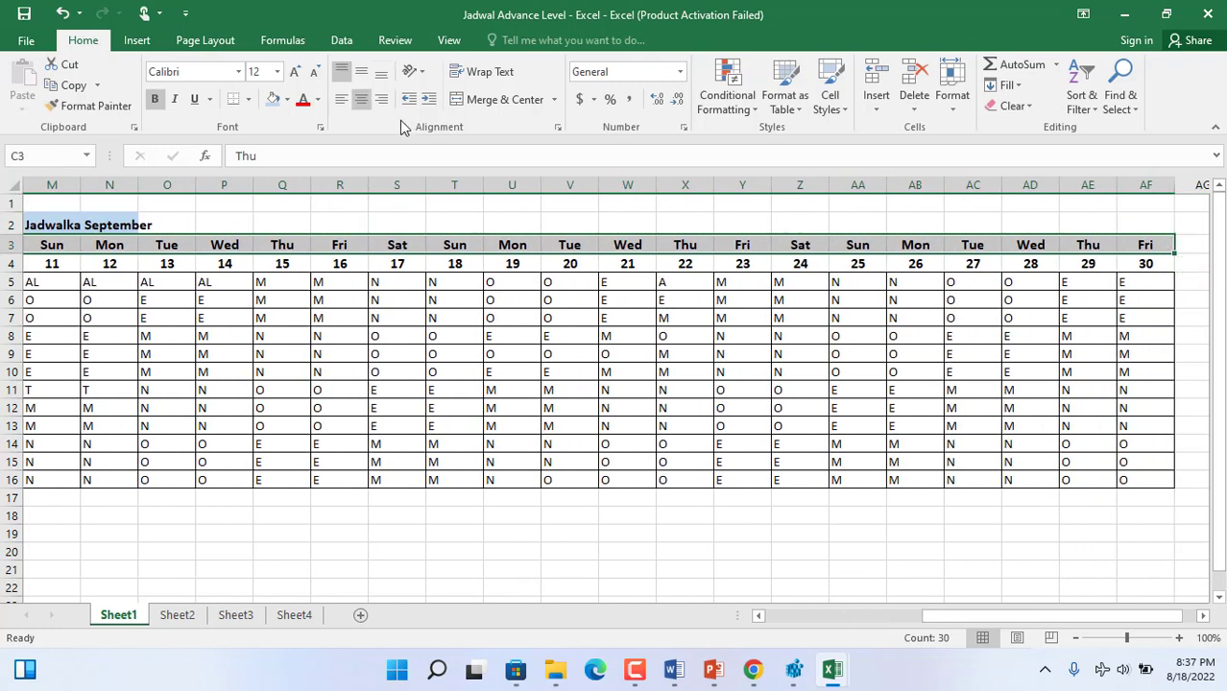
click(277, 100)
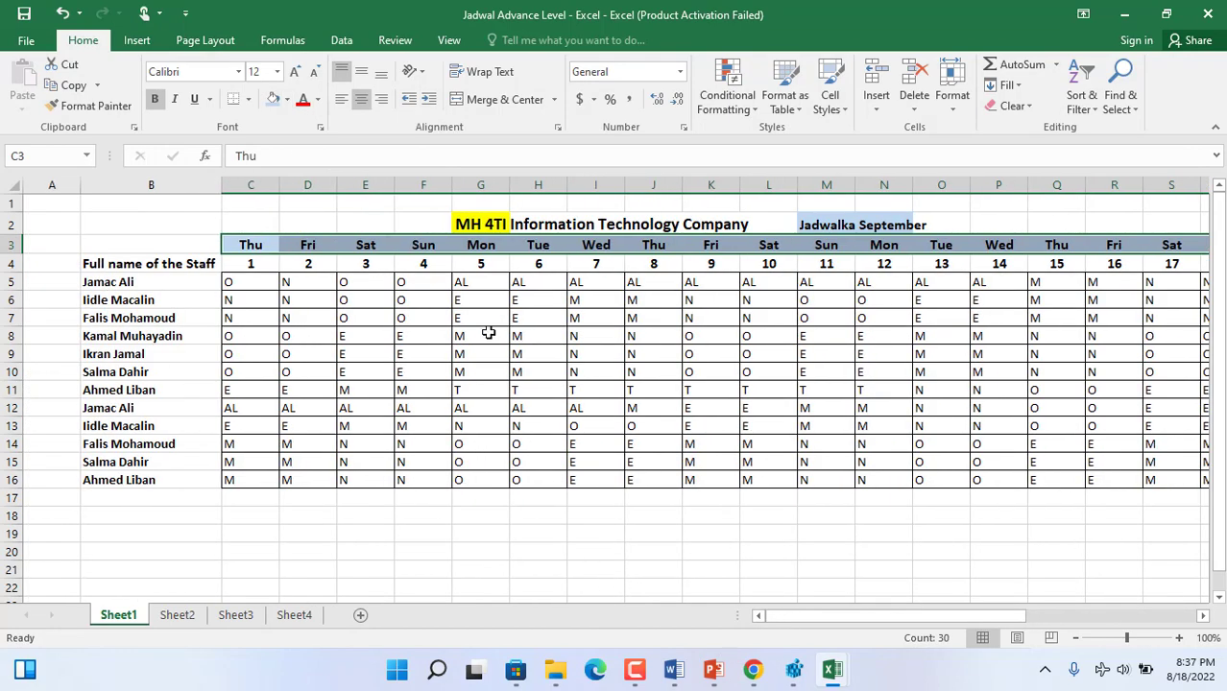
click(488, 334)
- Apply a light orange fill to the day numbers in C4:AF4
drag(257, 264, 1181, 283)
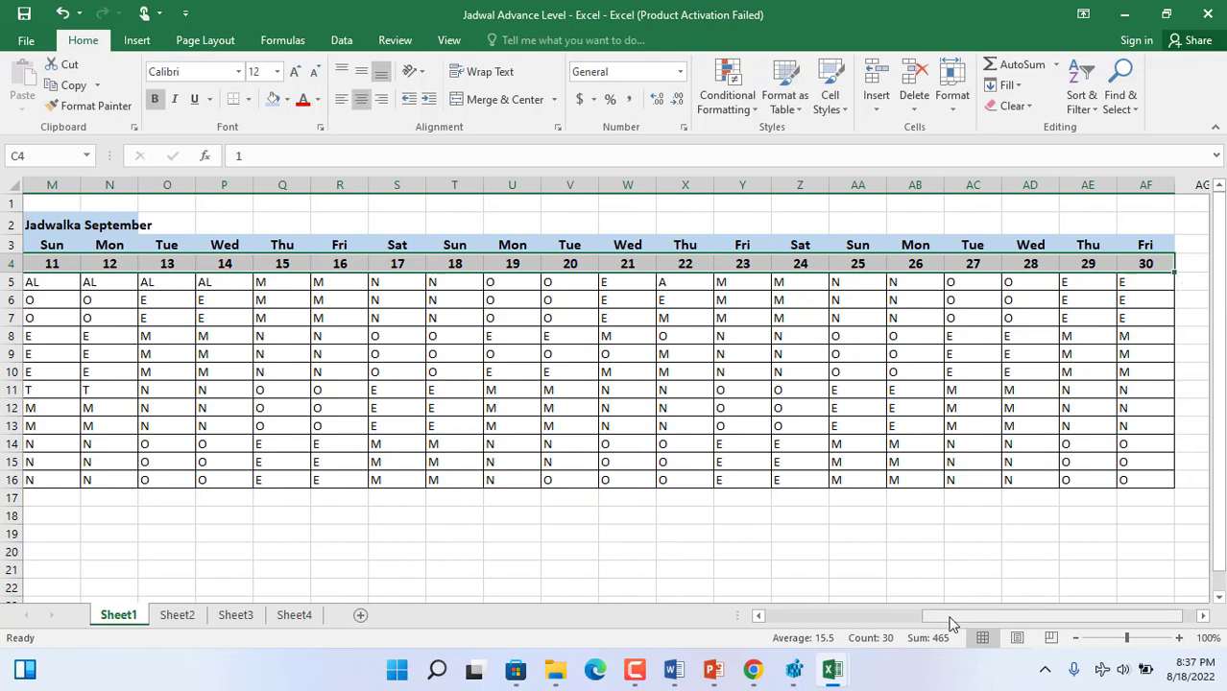
drag(950, 623, 734, 601)
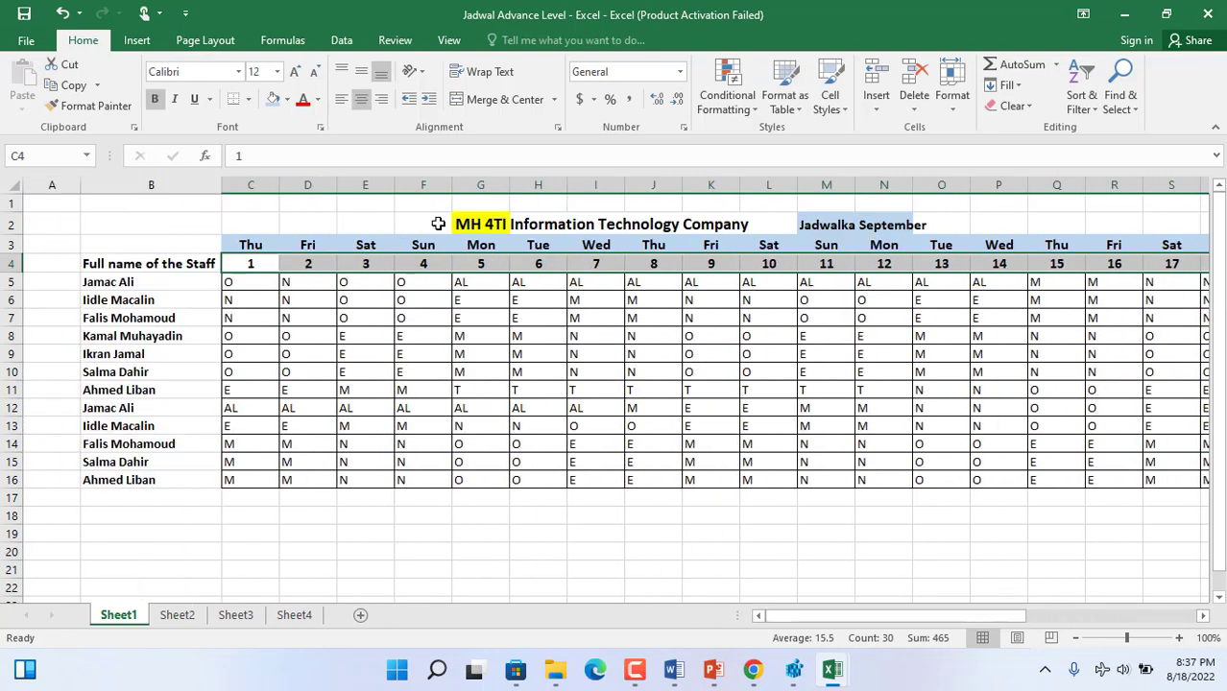
click(287, 99)
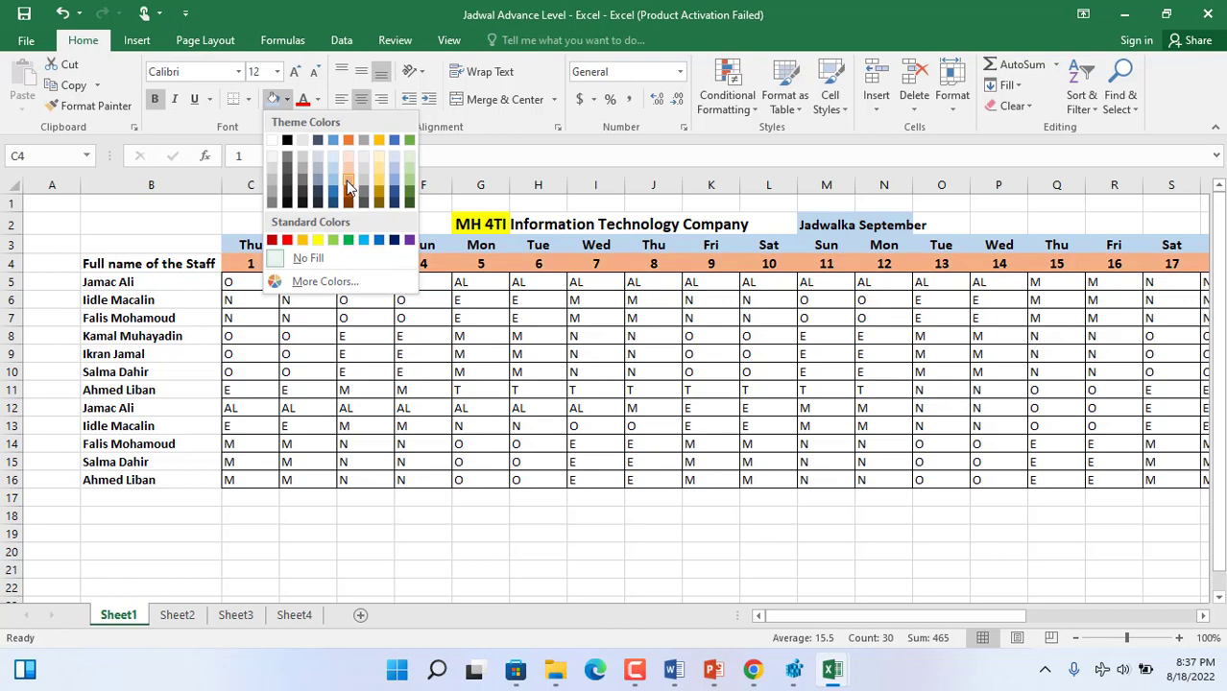
click(349, 182)
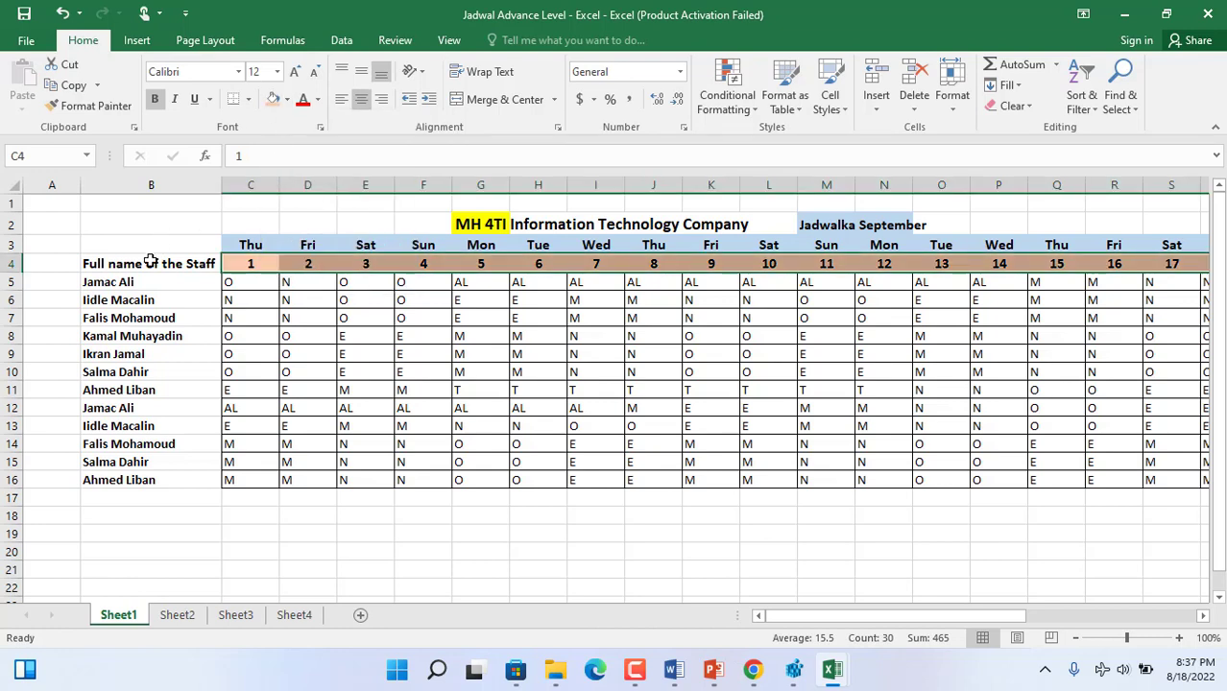
- Apply a yellow fill to the staff names in B5:B16
drag(144, 279, 157, 480)
click(286, 99)
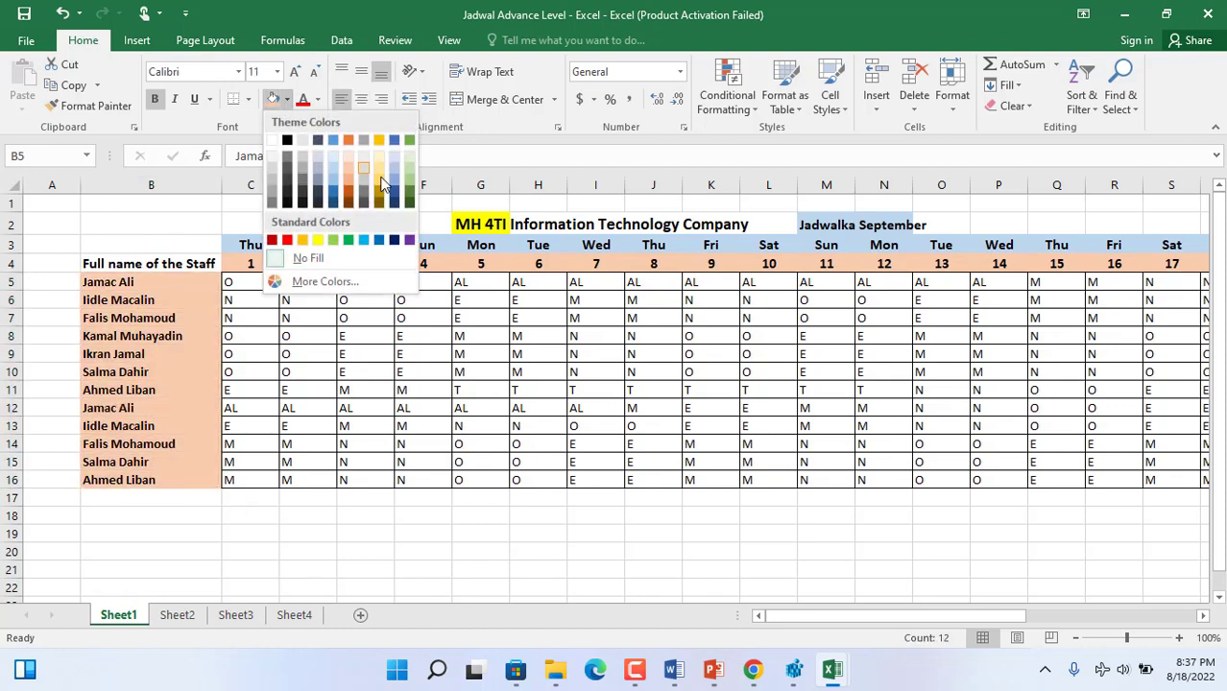
click(319, 239)
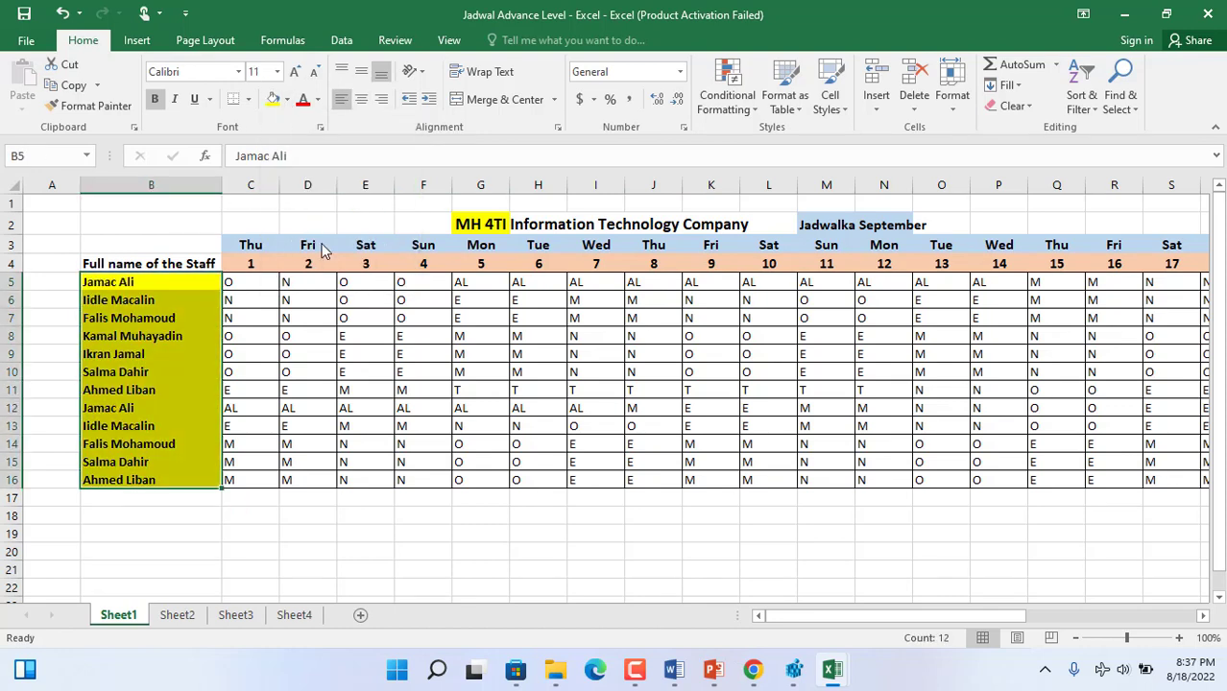
- Apply all borders to the staff names in B5:B16 and to the weekday and day-number rows in C3:AF4
click(249, 100)
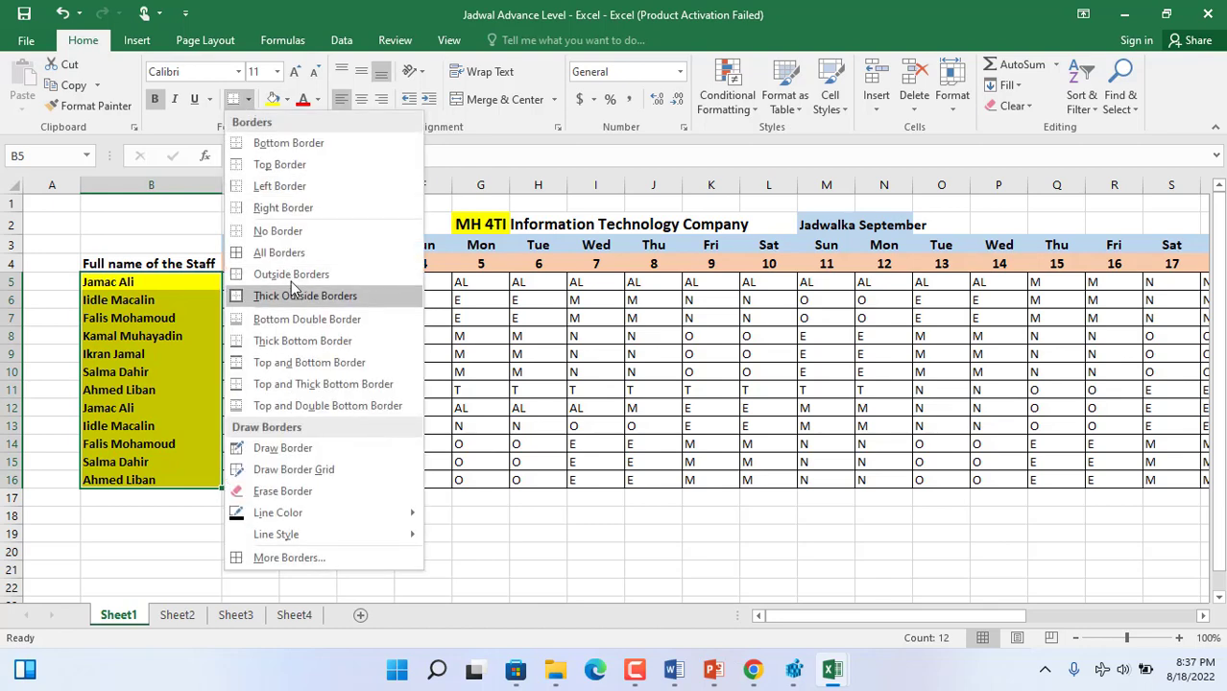
click(273, 252)
drag(249, 245, 1107, 265)
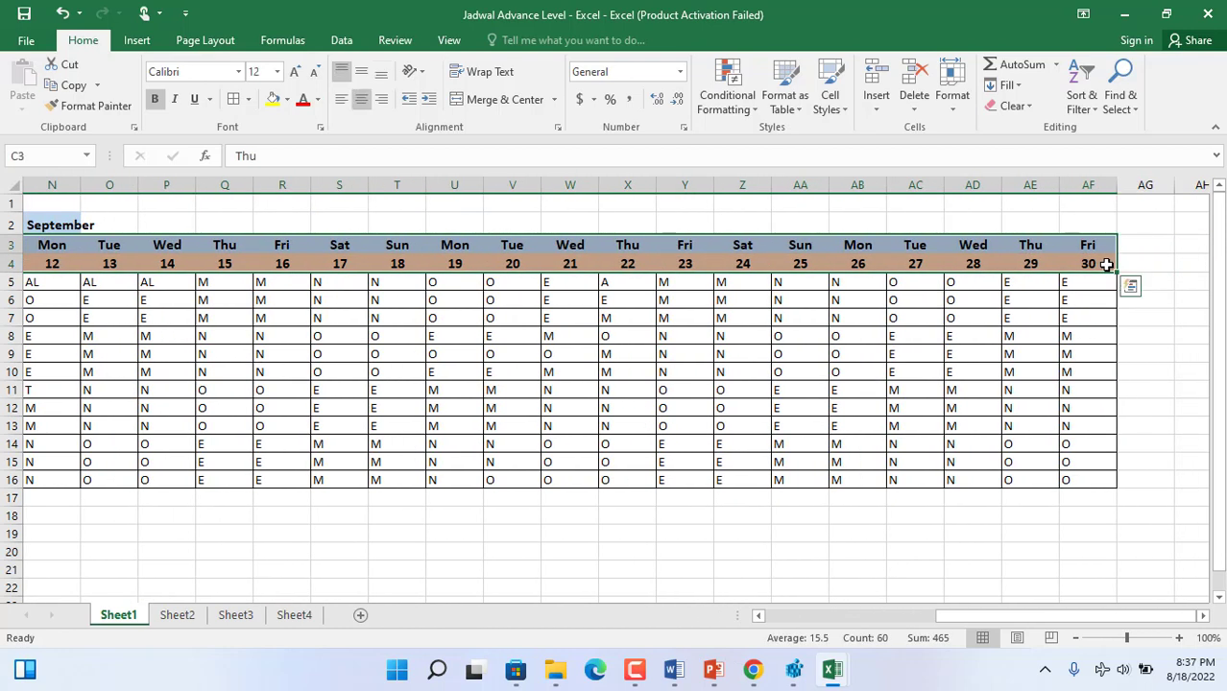
click(235, 100)
click(758, 616)
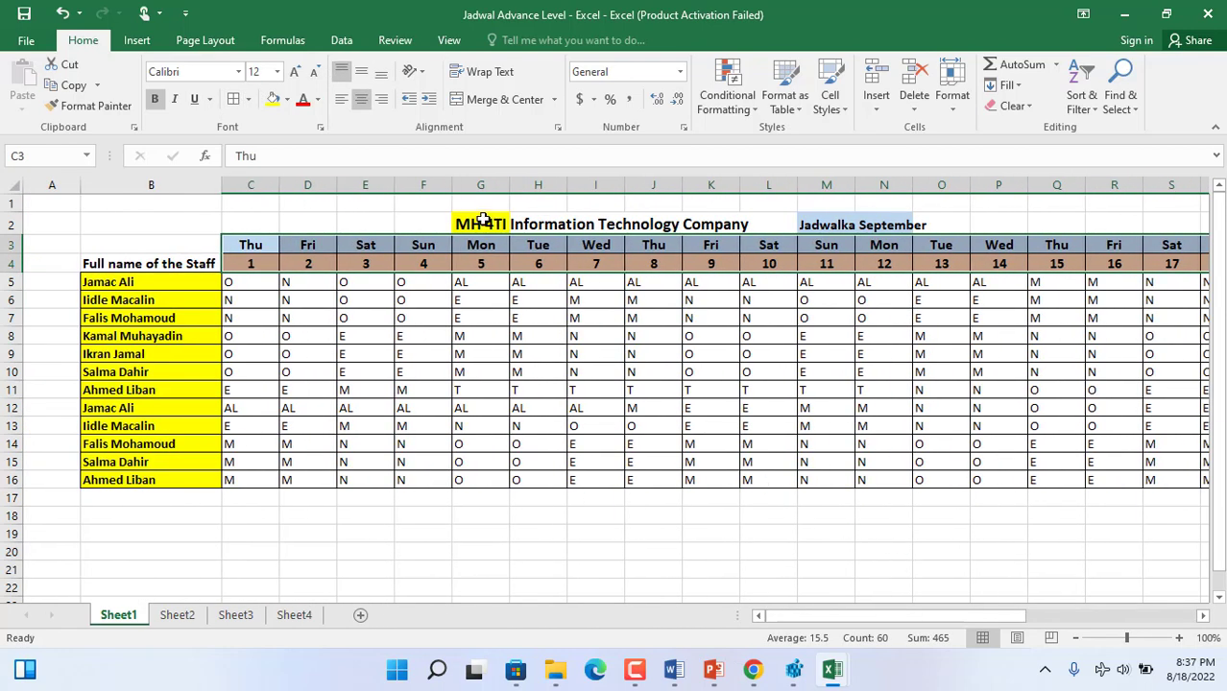
click(194, 261)
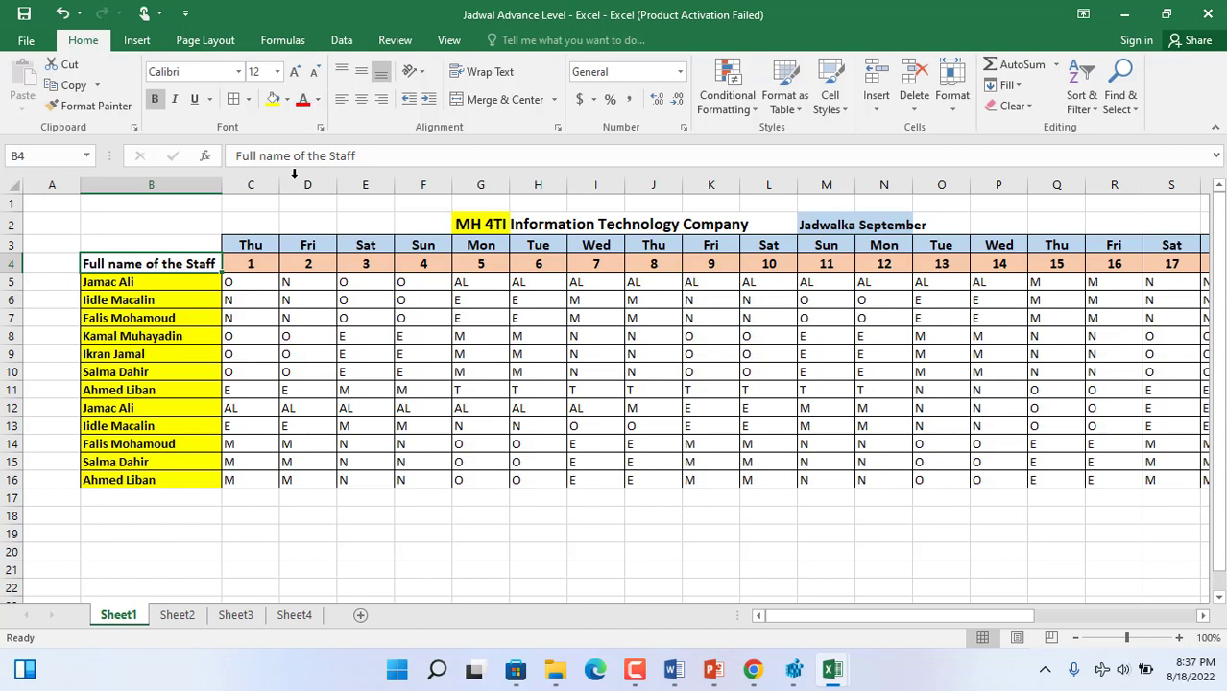
- Narrow columns C and D and autofit columns E through AF to their contents
drag(281, 185, 1128, 161)
key(ctrl+s)
click(357, 185)
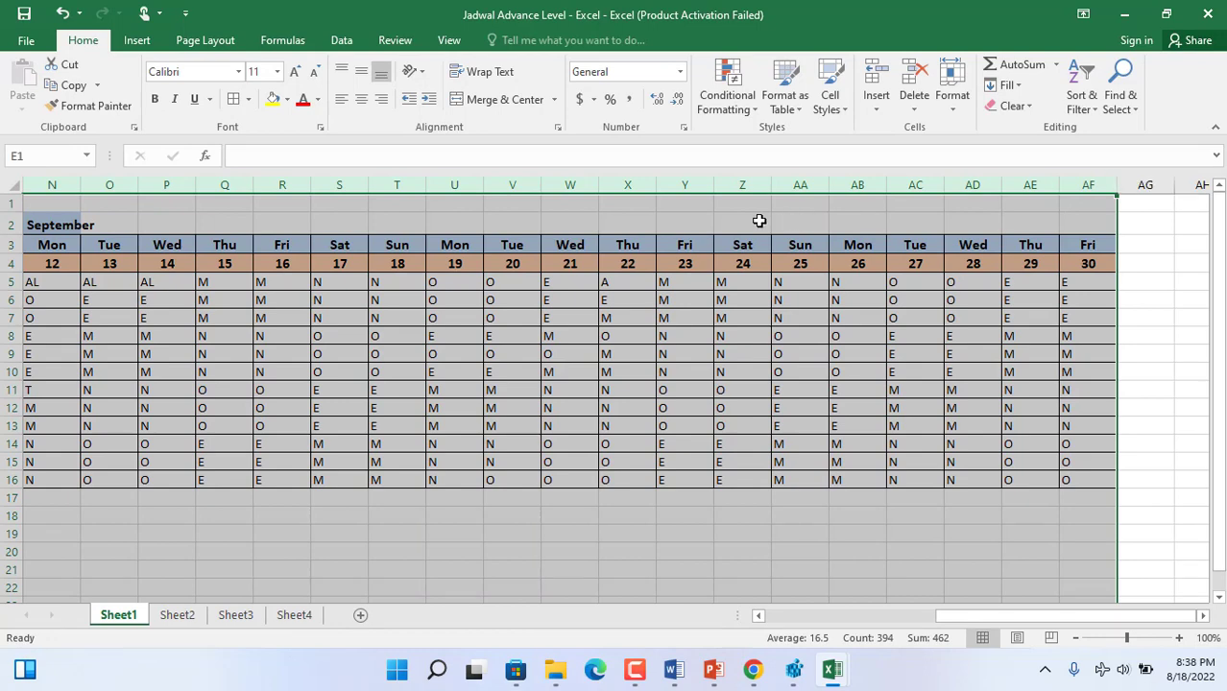
double_click(657, 184)
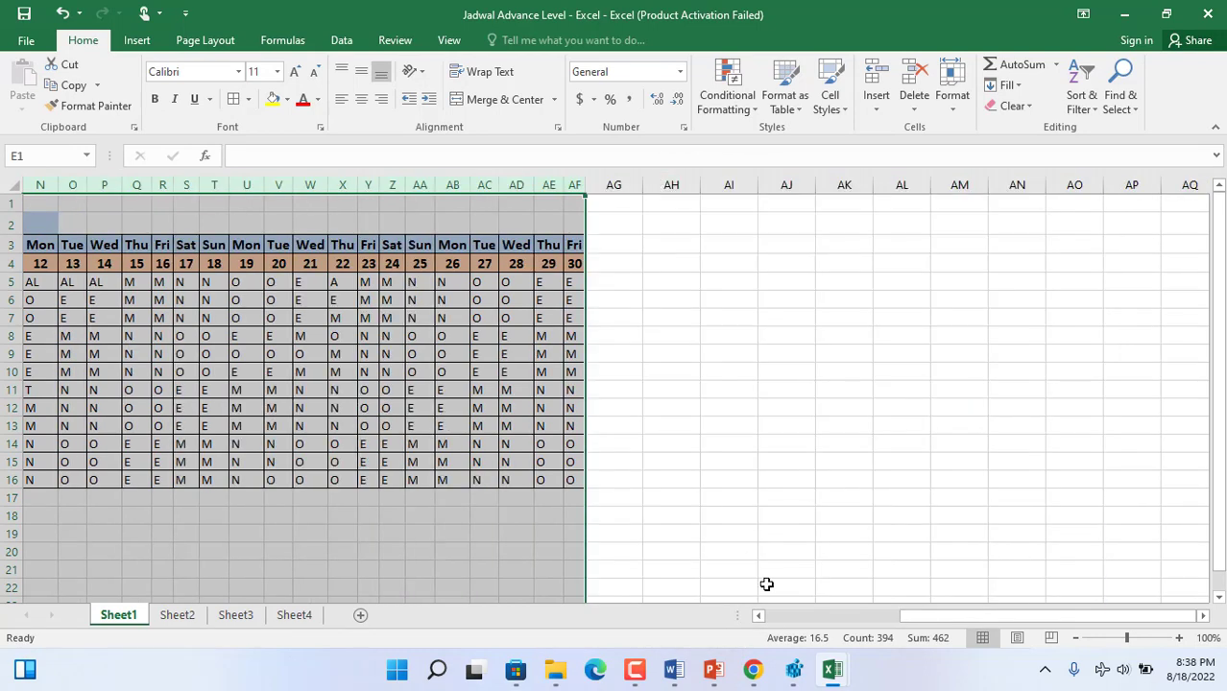
click(797, 616)
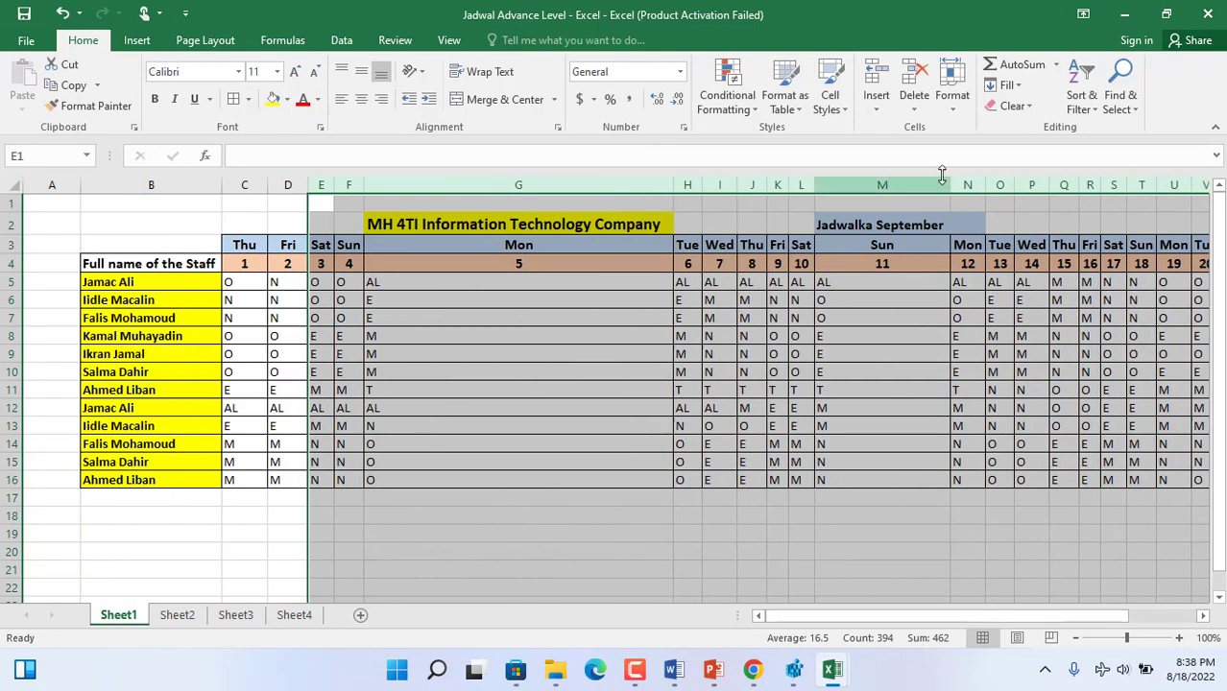
- Narrow columns M and G to about the width of the neighbouring day columns
click(929, 206)
click(926, 225)
drag(951, 185, 844, 184)
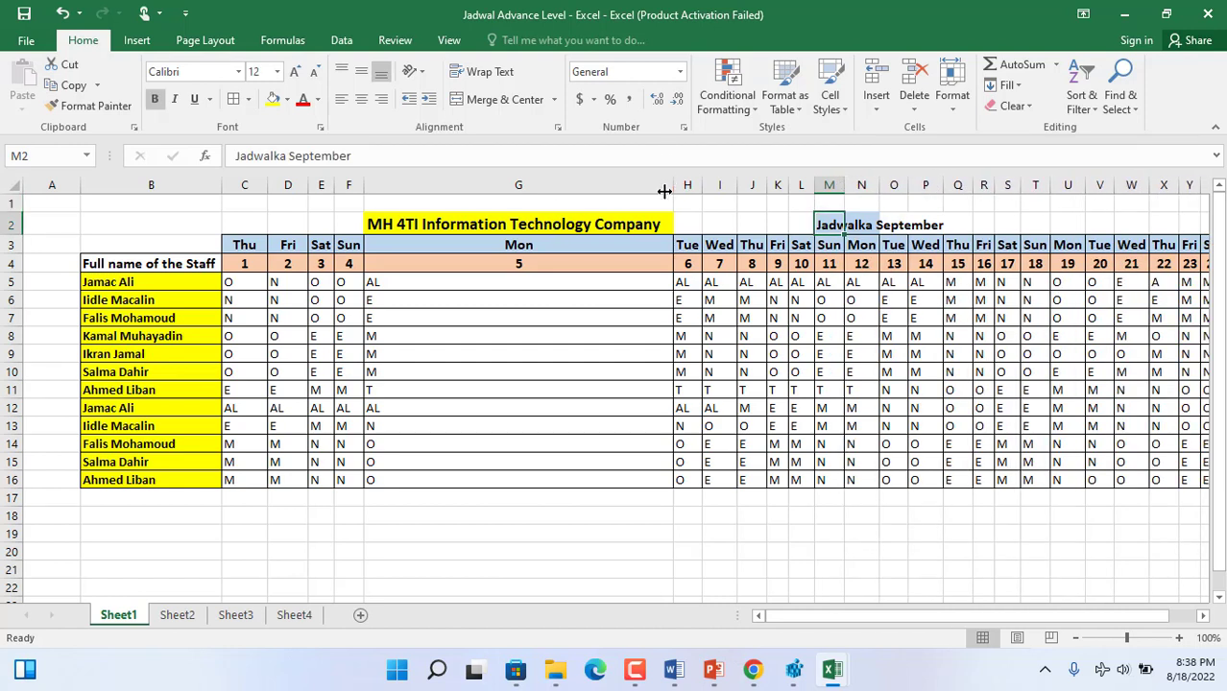
click(592, 228)
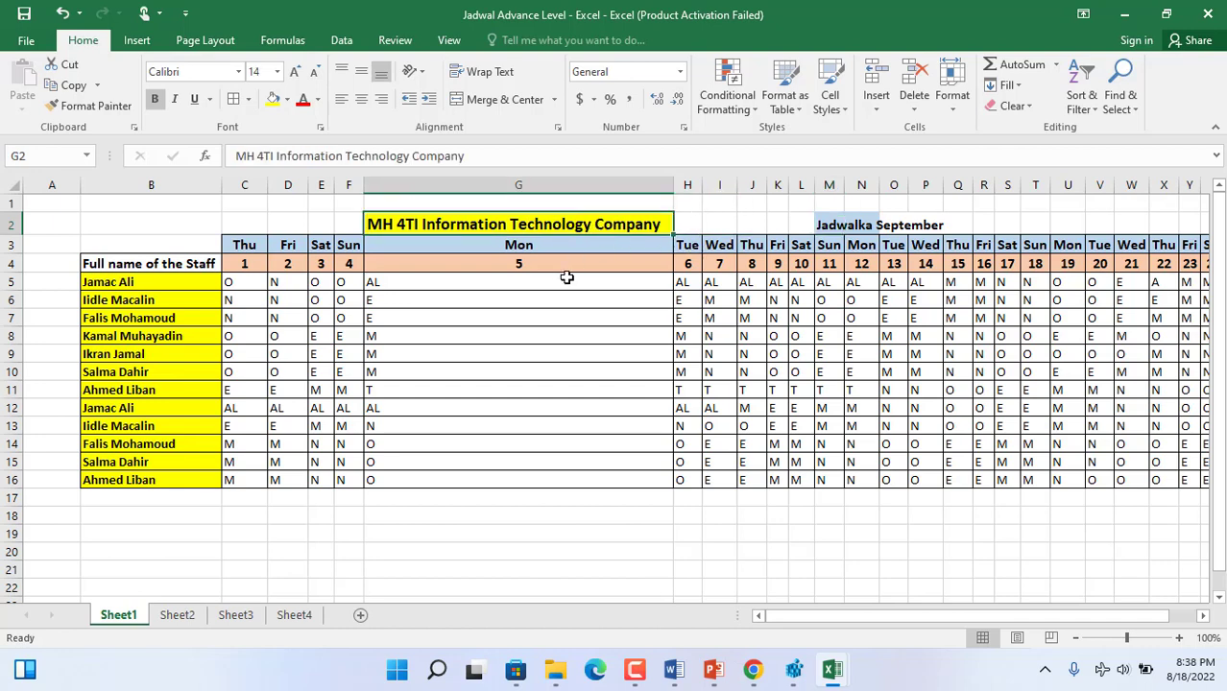
drag(674, 185, 404, 206)
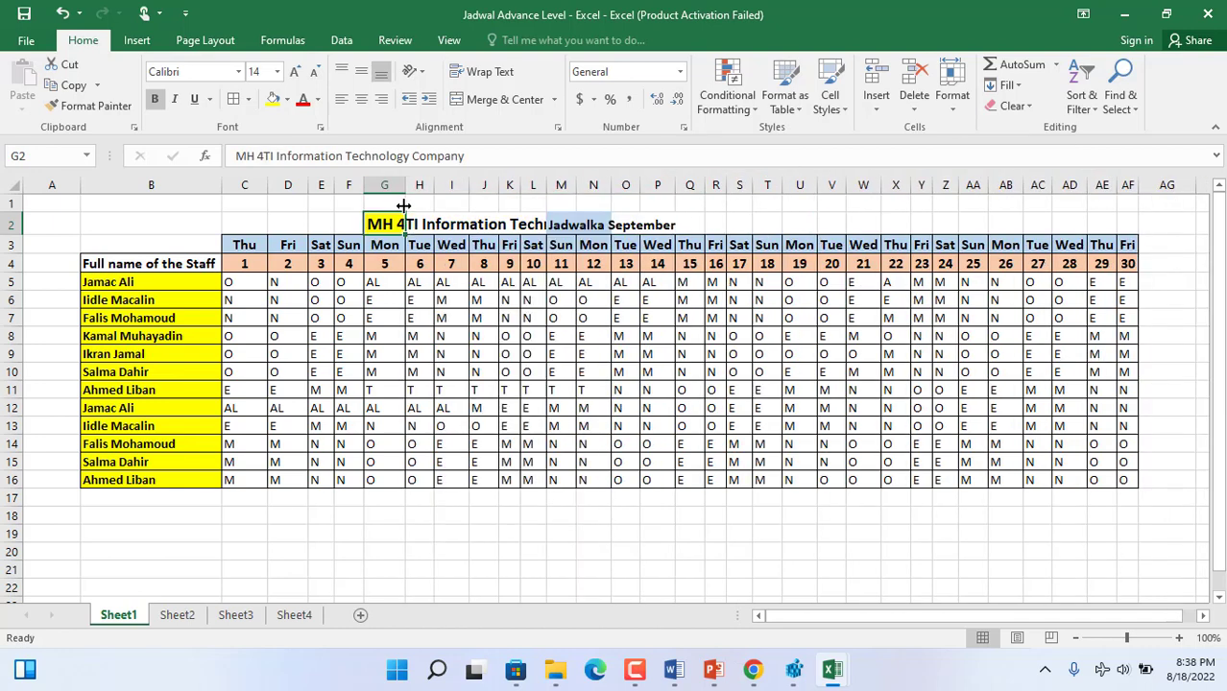
- Move the "Jadwalka September" label from M2 to T2, clear of the company title
click(584, 224)
click(562, 223)
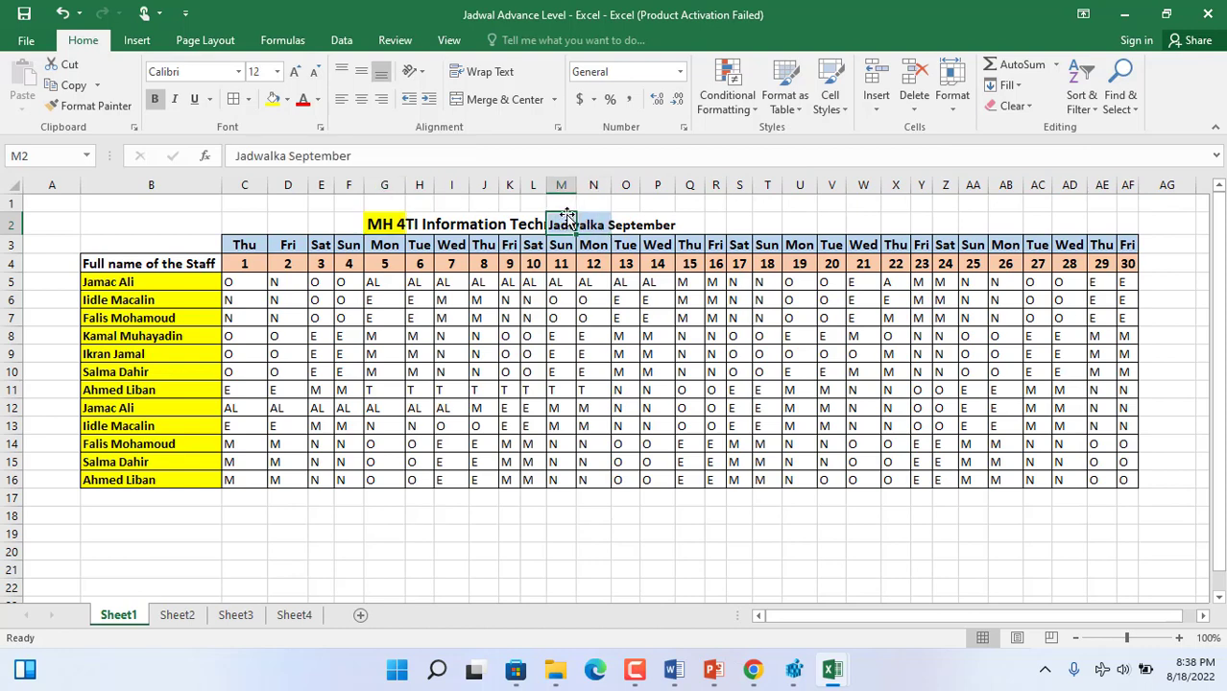
drag(566, 219, 768, 221)
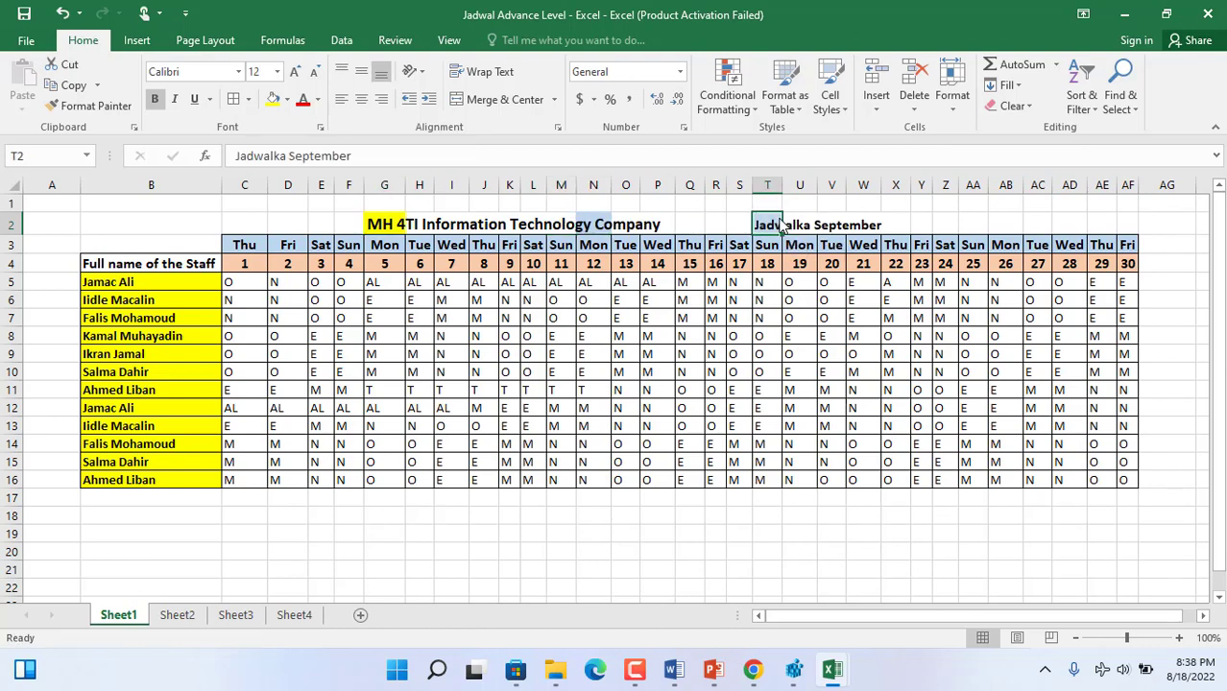
click(705, 336)
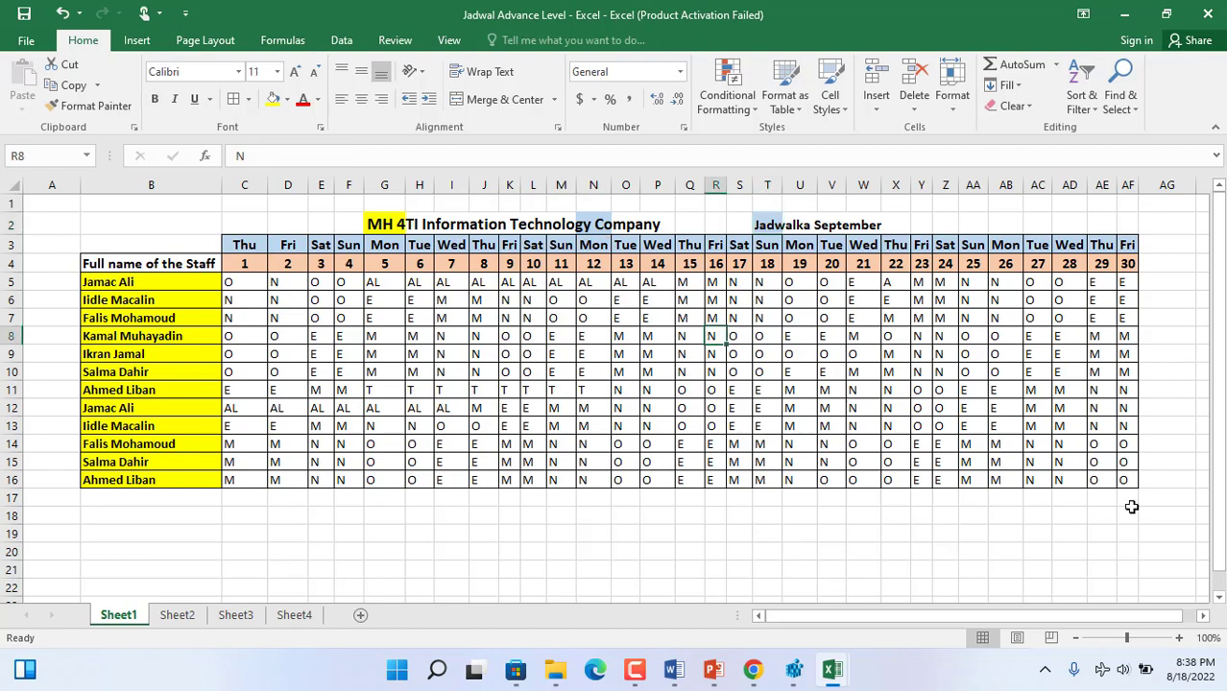
- Review the schedule's staff names, day numbers, weekday row, company title and month label
click(123, 281)
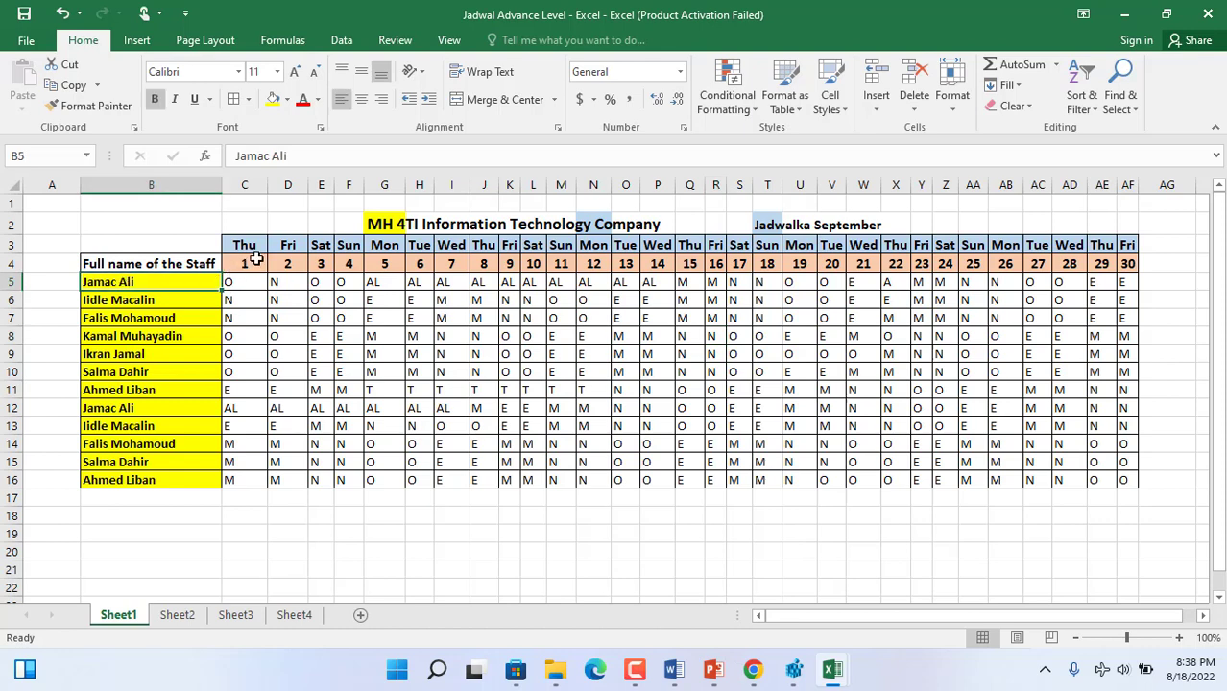
drag(244, 265, 1128, 265)
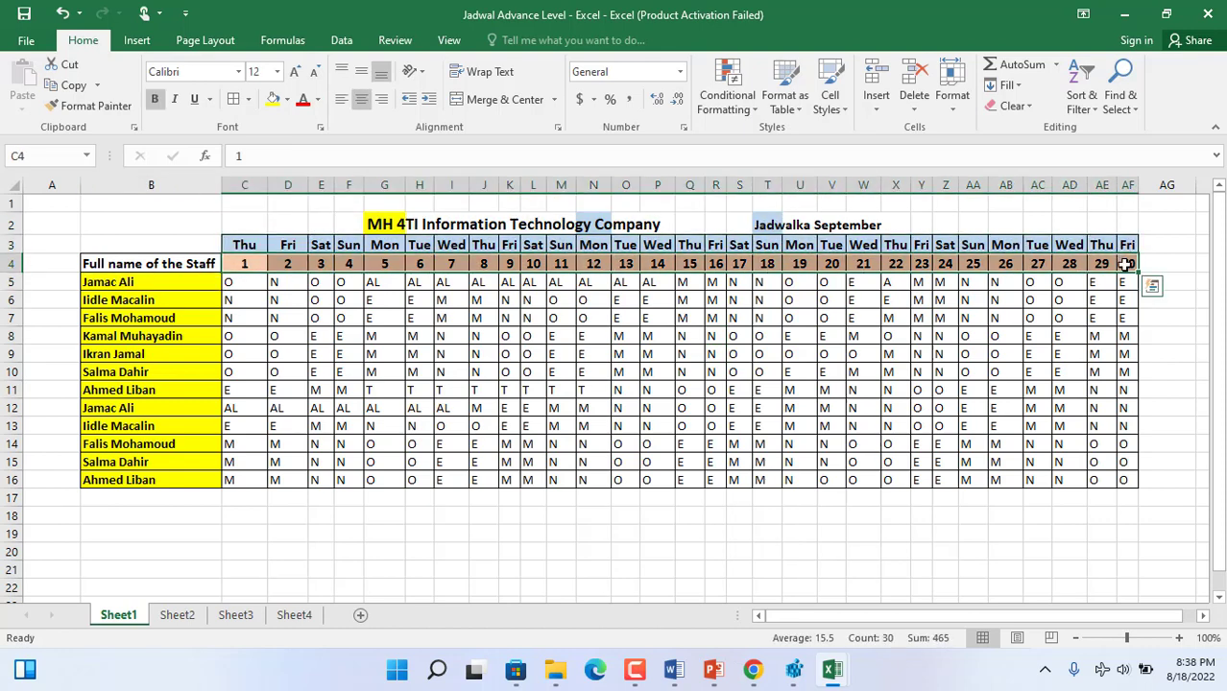
click(257, 243)
drag(257, 243, 1121, 245)
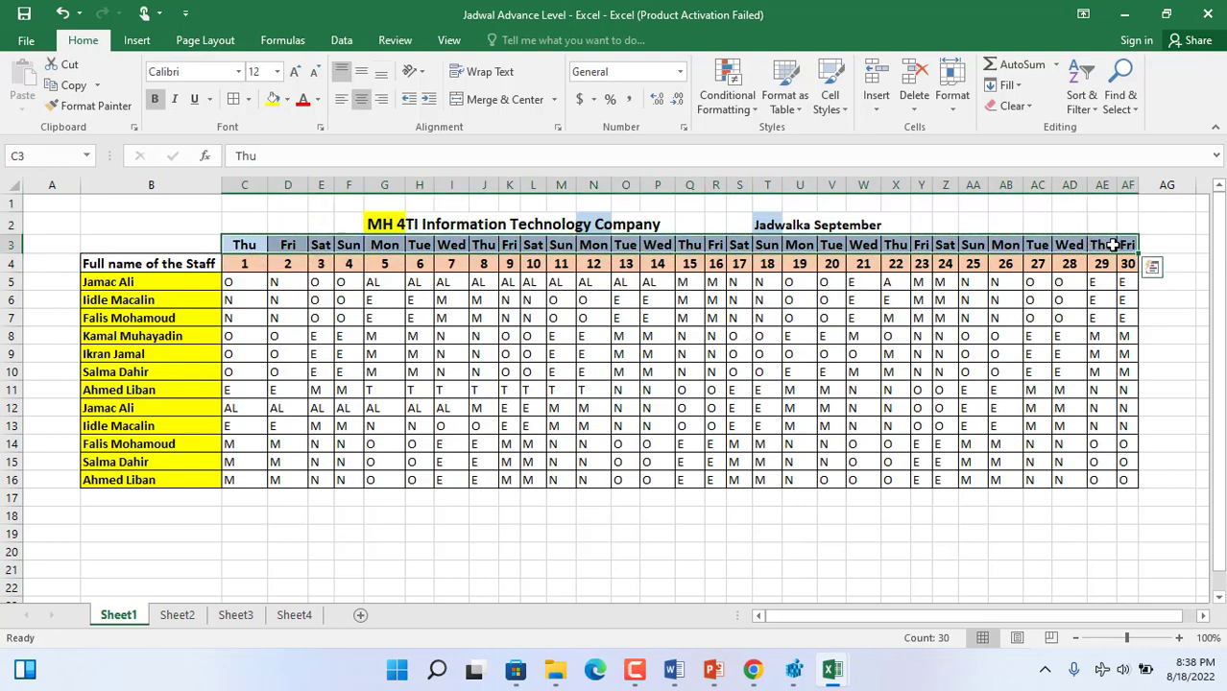
click(383, 224)
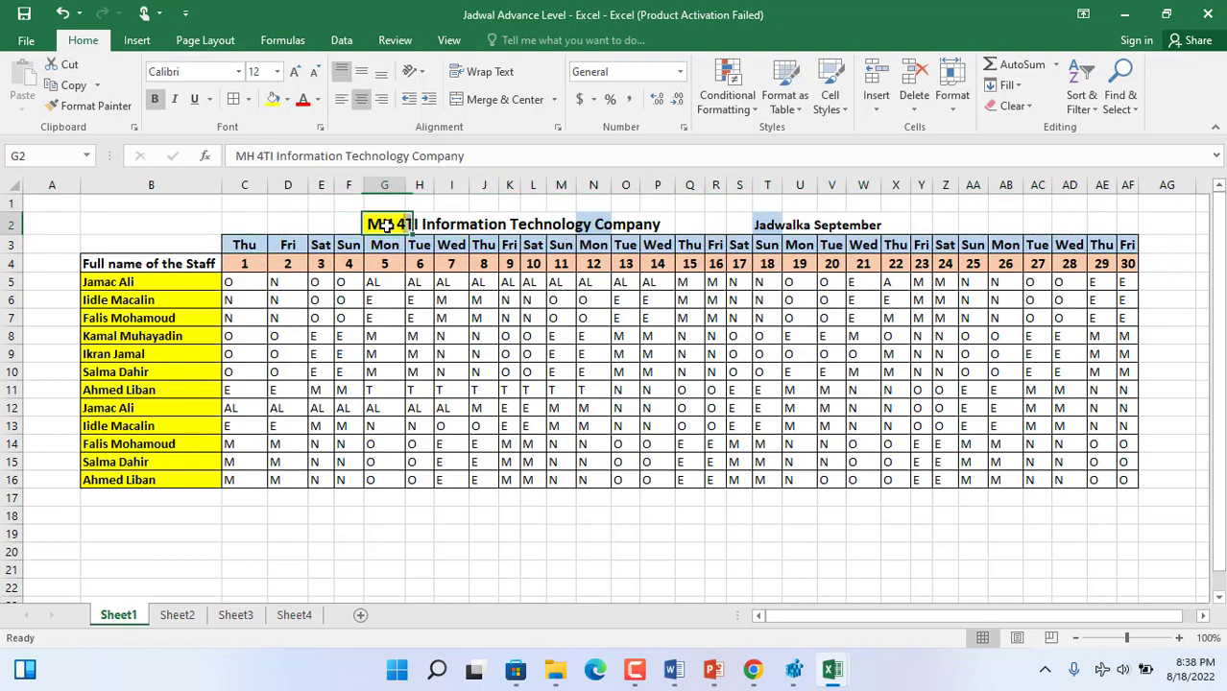
click(785, 218)
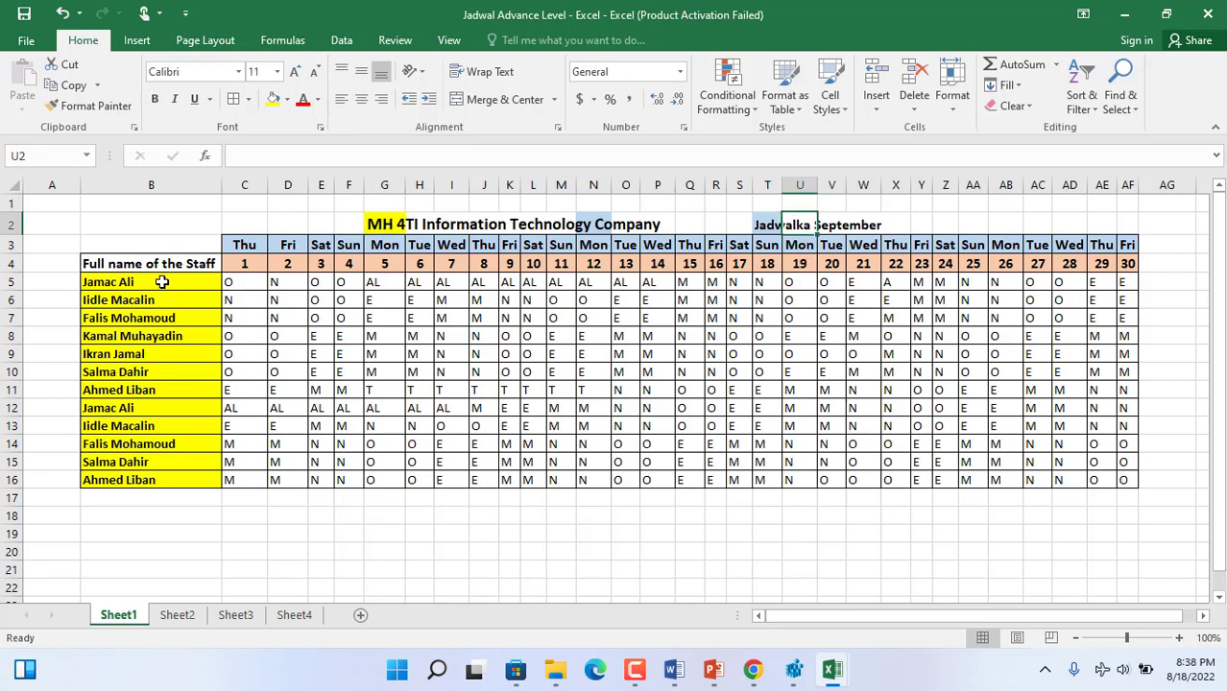
drag(159, 282, 160, 482)
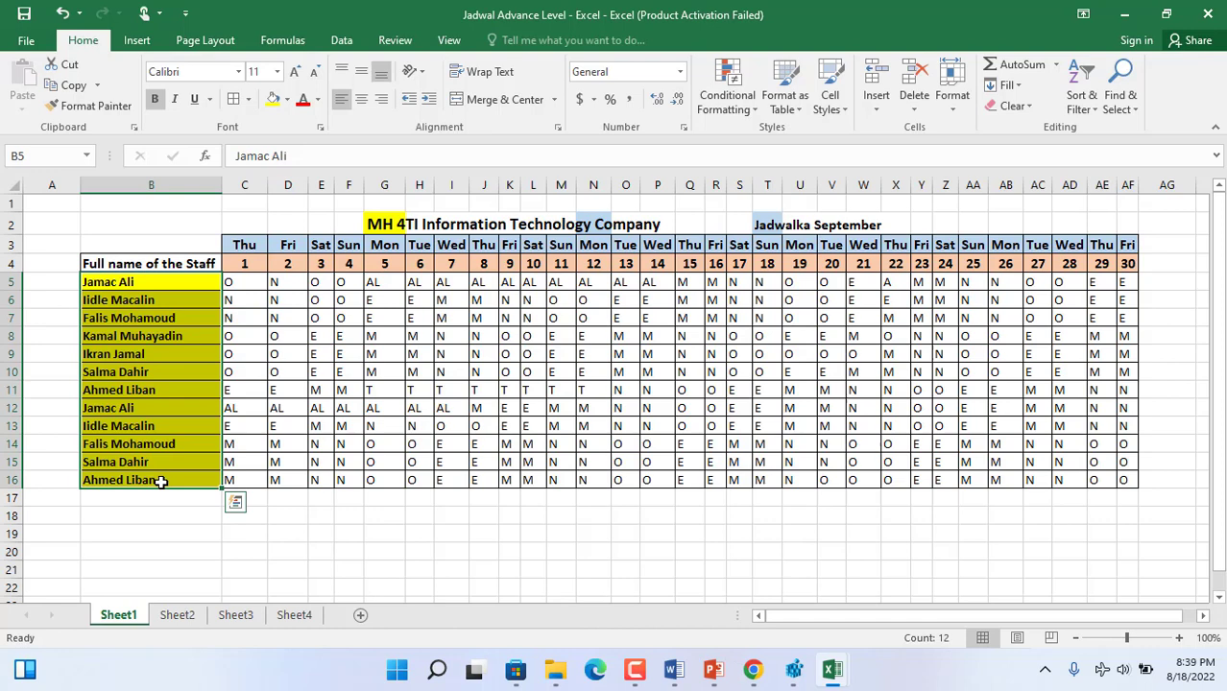
- Enter the legend heading "Info:" in B20, below the schedule
click(170, 539)
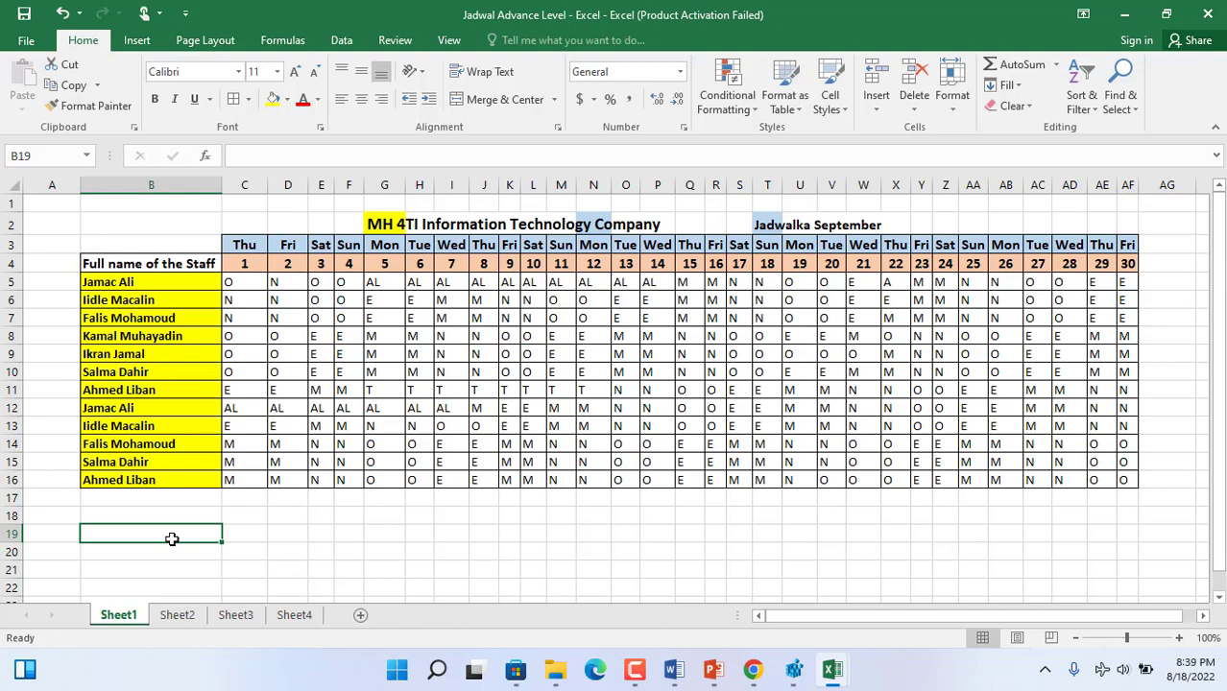
key(Right)
key(Down)
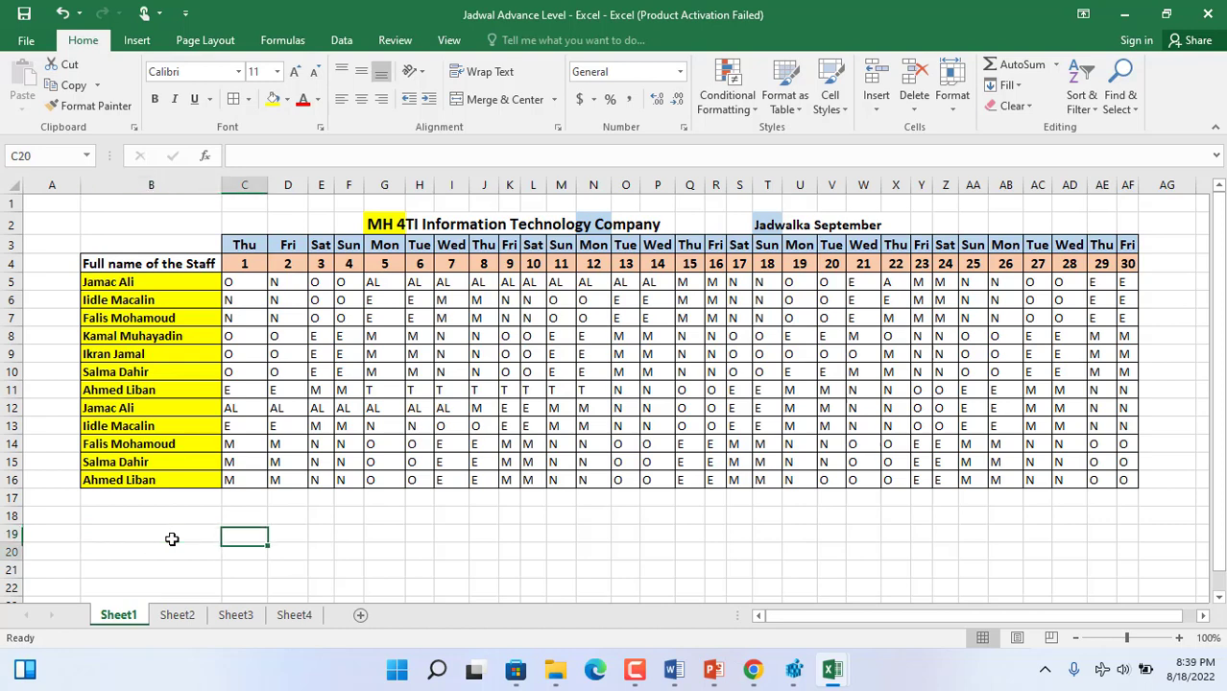
key(Left)
text(TI)
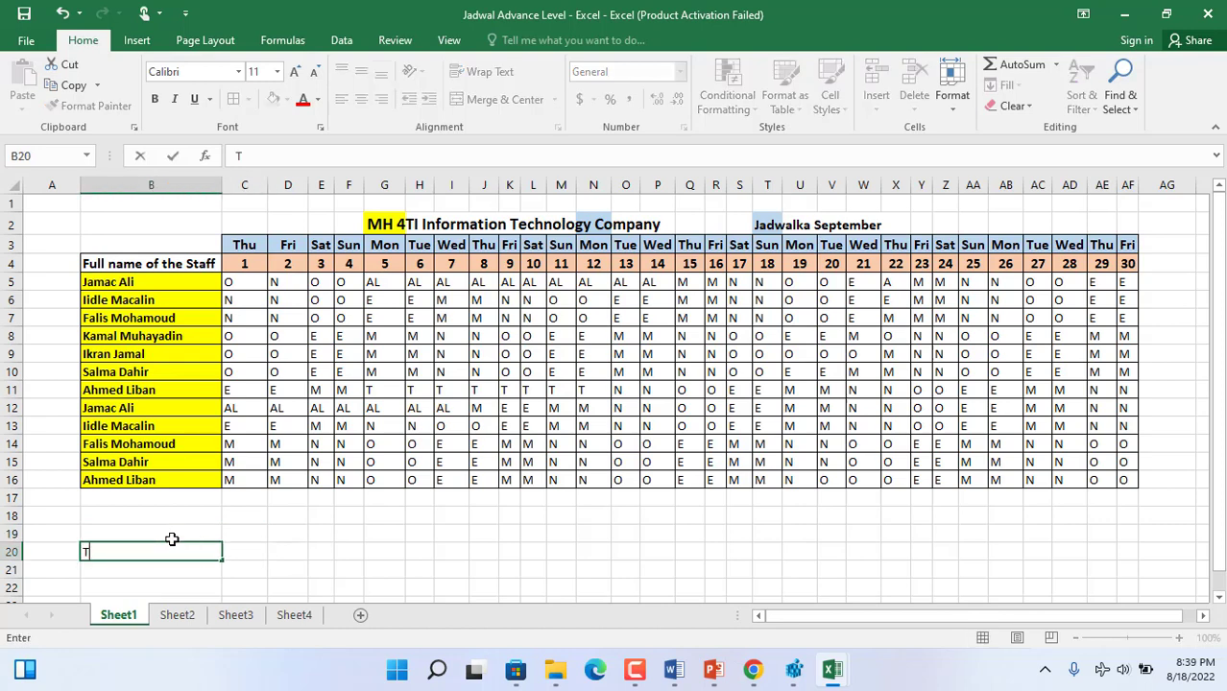
key(BackSpace)
key(BackSpace)
text(Info:)
- Enter the day-off code explanation "O=Off/Fasax" in B21
click(147, 573)
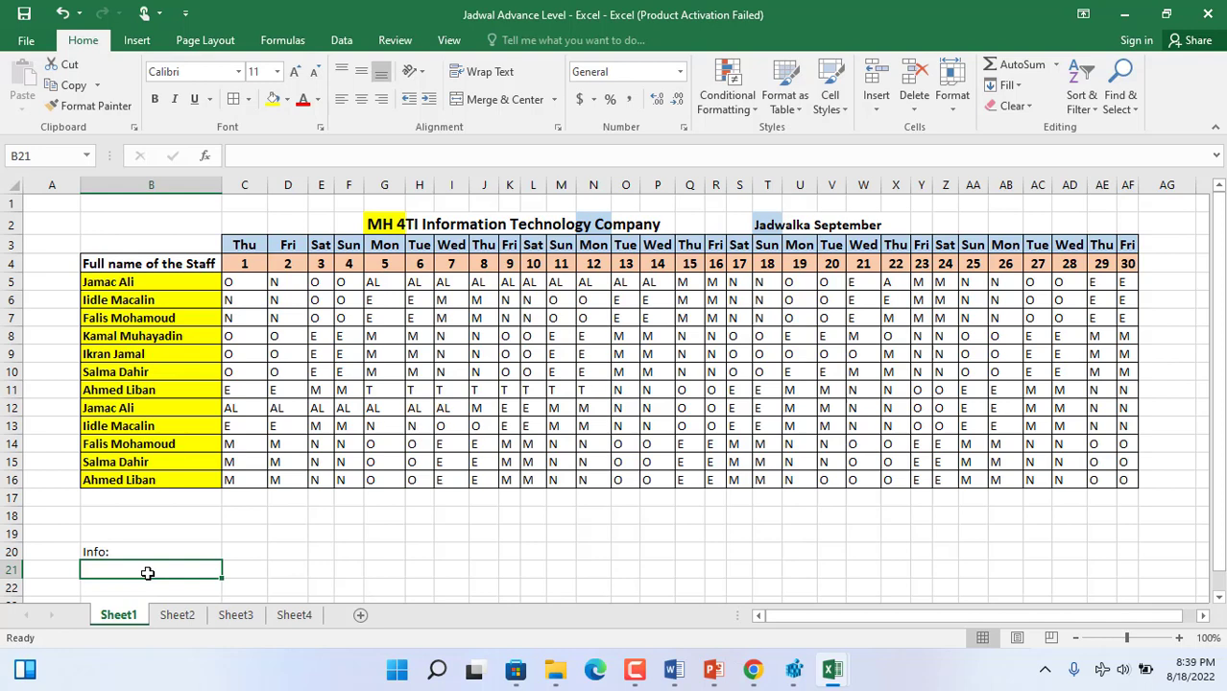
text(O)
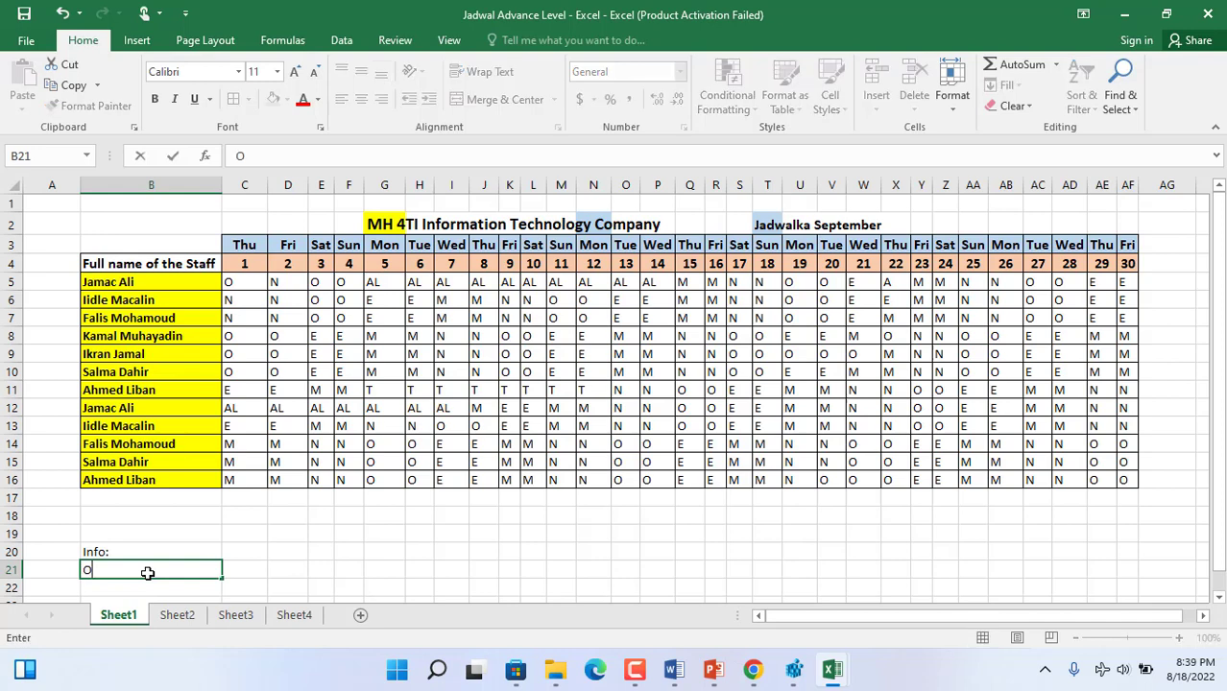
text(=Off/Fasax)
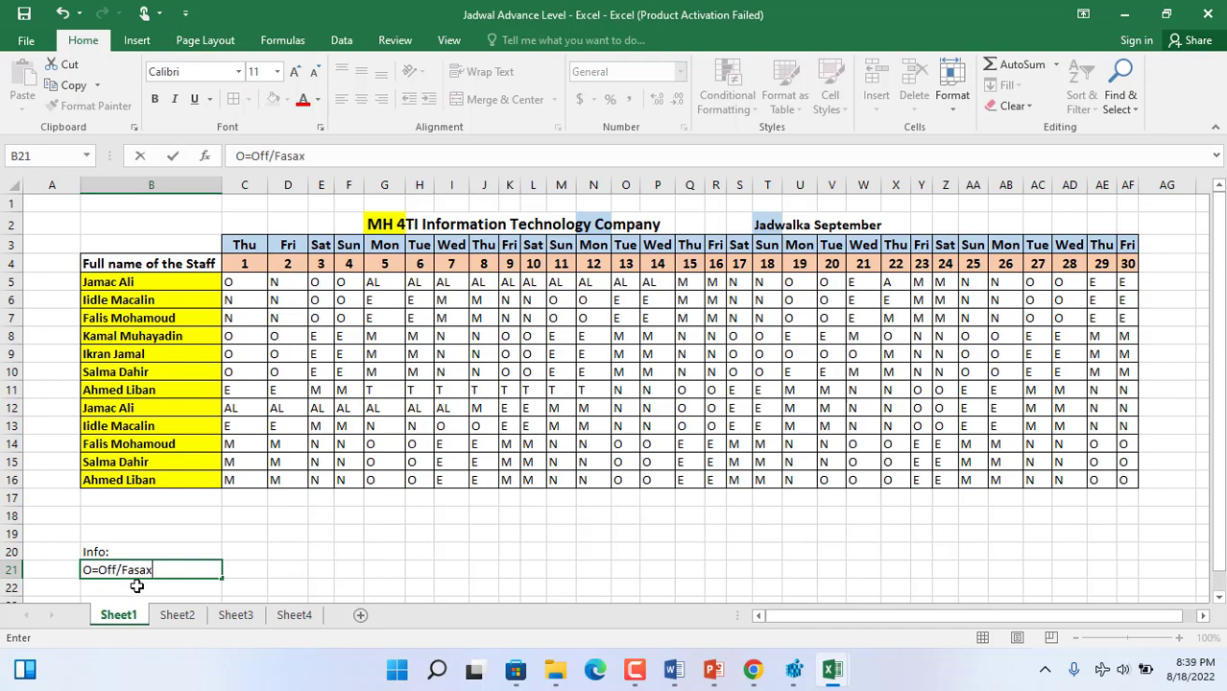
click(138, 586)
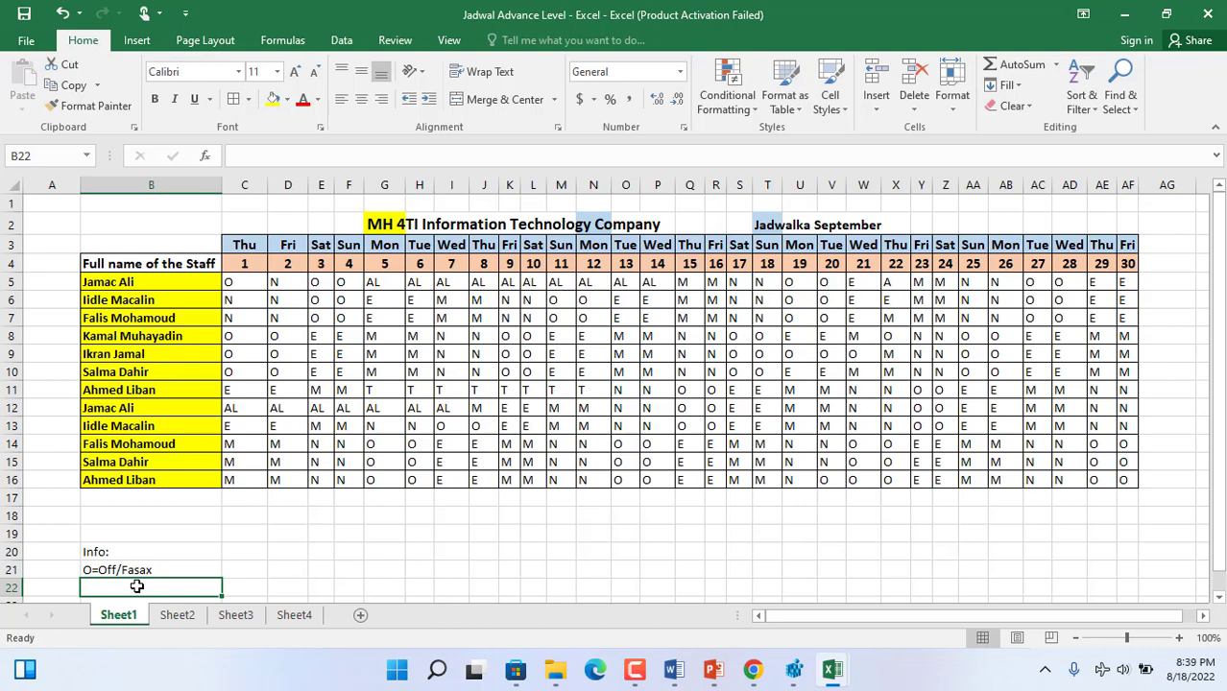
- Enter the morning shift explanation "M=Morning/Subax" in B22
text(M=)
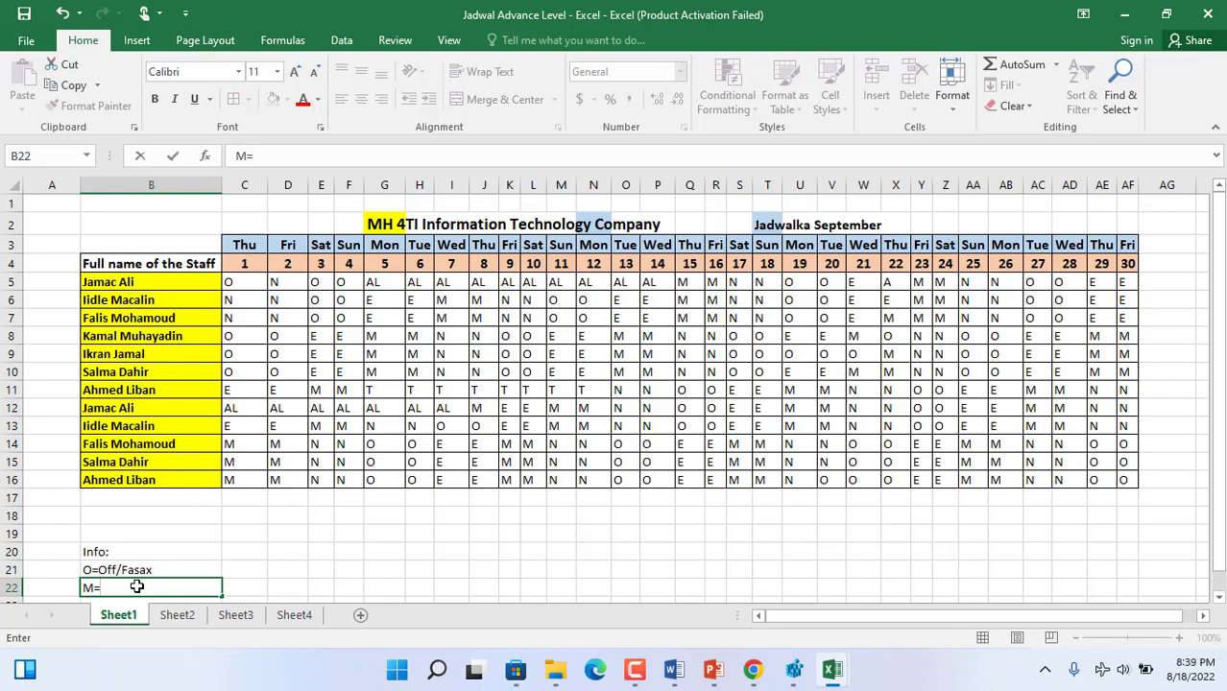
text(Morning/Subxa)
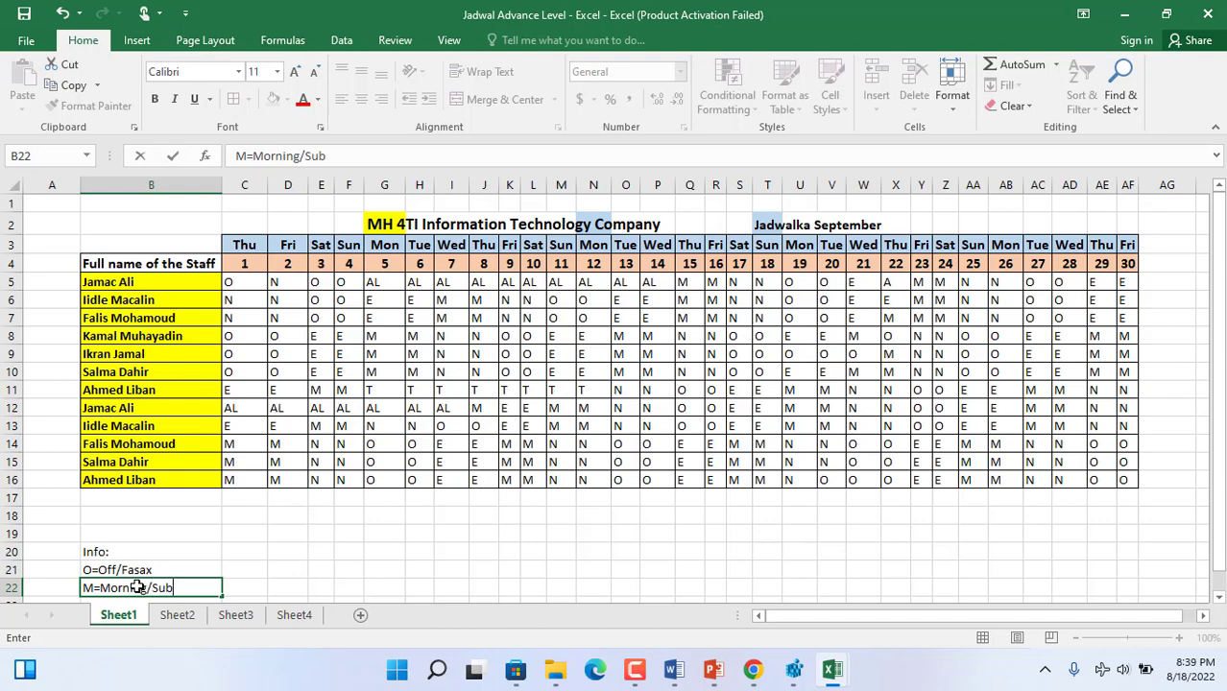
key(BackSpace)
key(BackSpace)
text(ax)
key(Return)
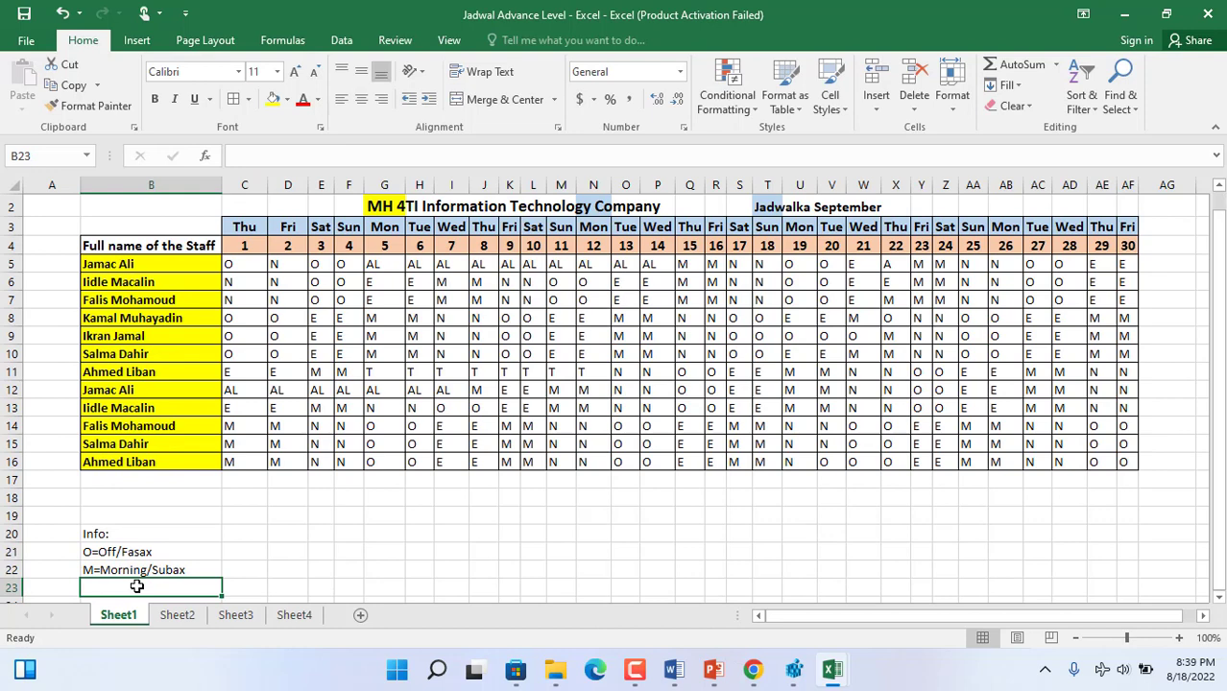
- Enter the night shift explanation "N=Night/Habeen" in B23
text(N)
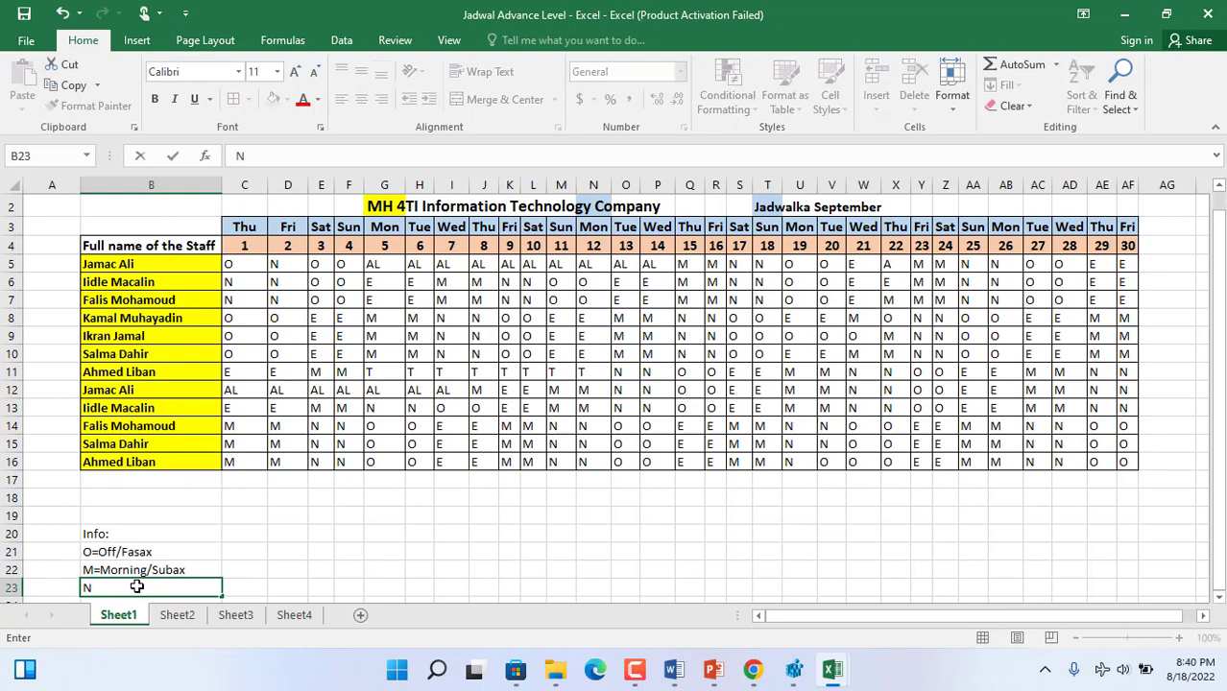
text(=Night)
text(=)
text(/)
text(Habeen)
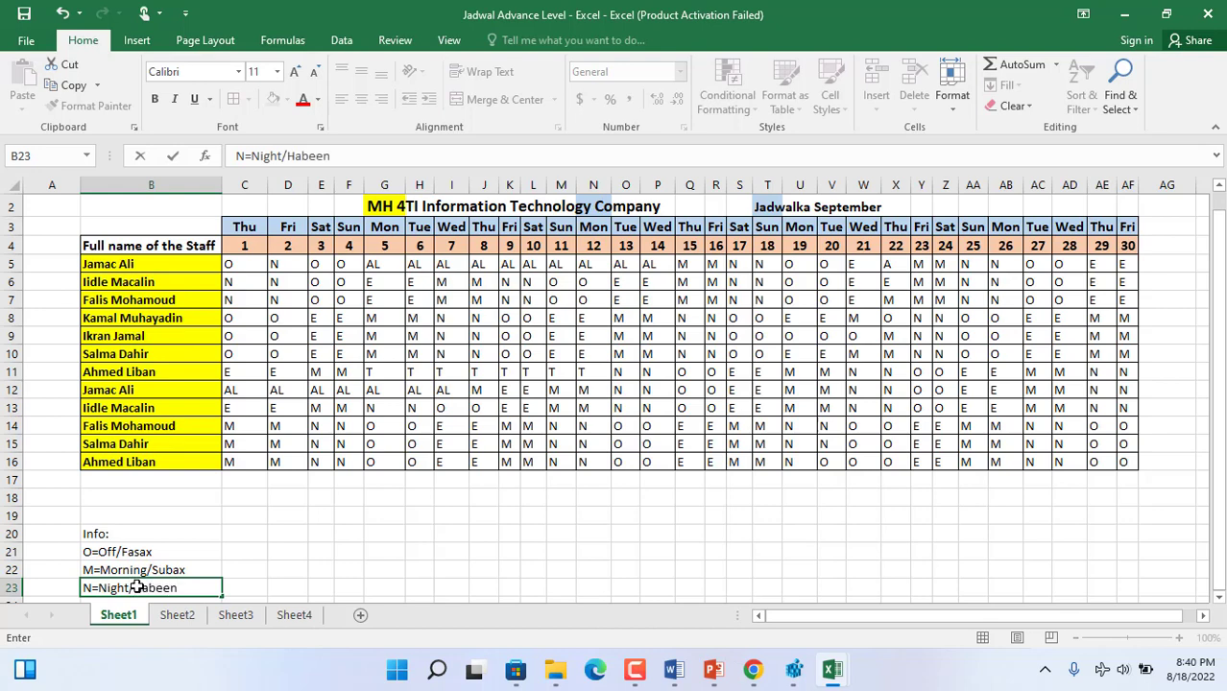
key(Return)
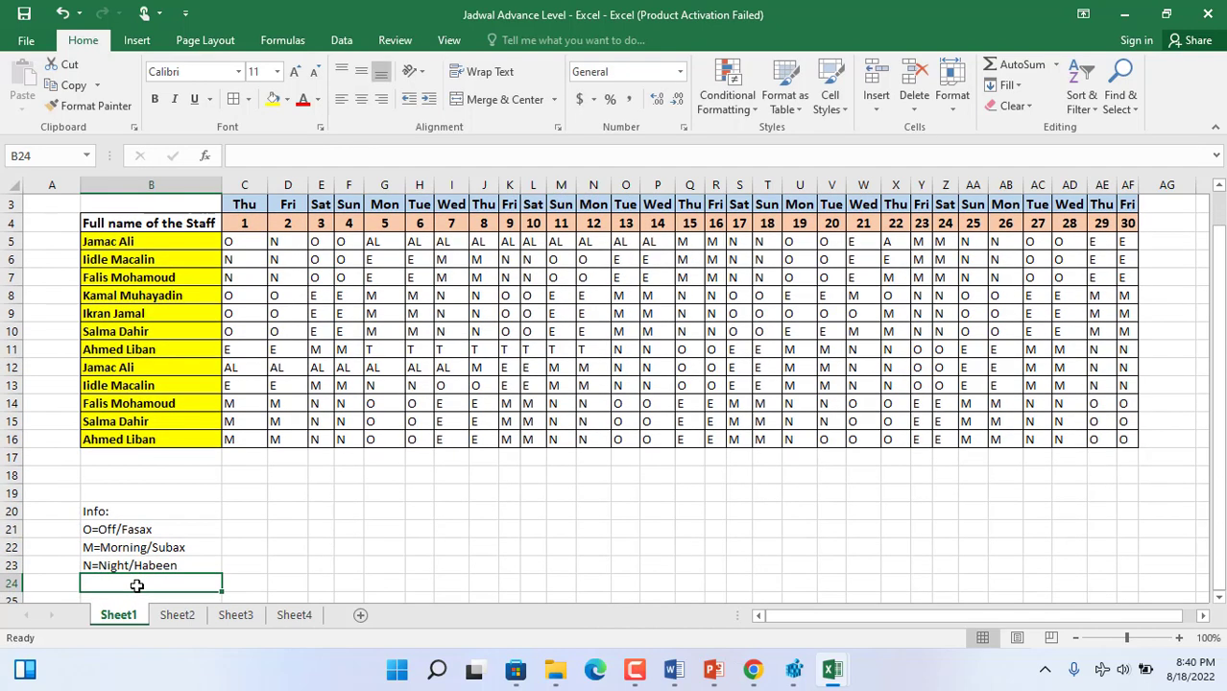
- Enter the evening shift explanation "E=Evening/Fiidkii" in B24
text(E)
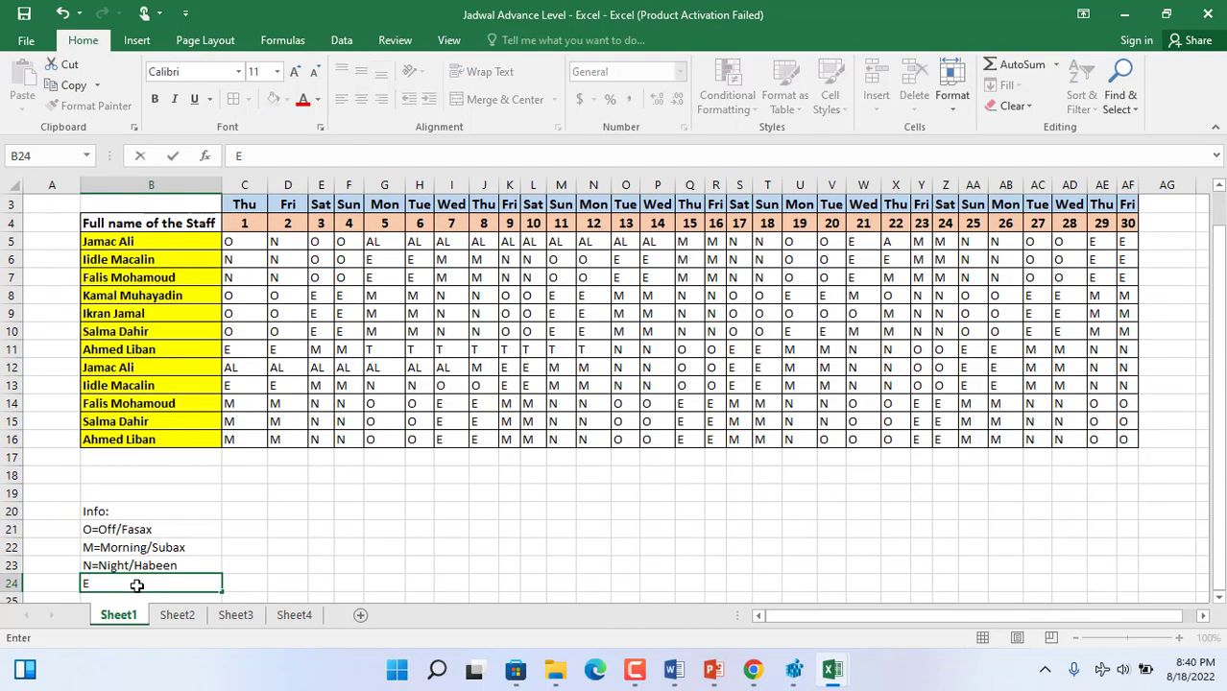
text(=Evening)
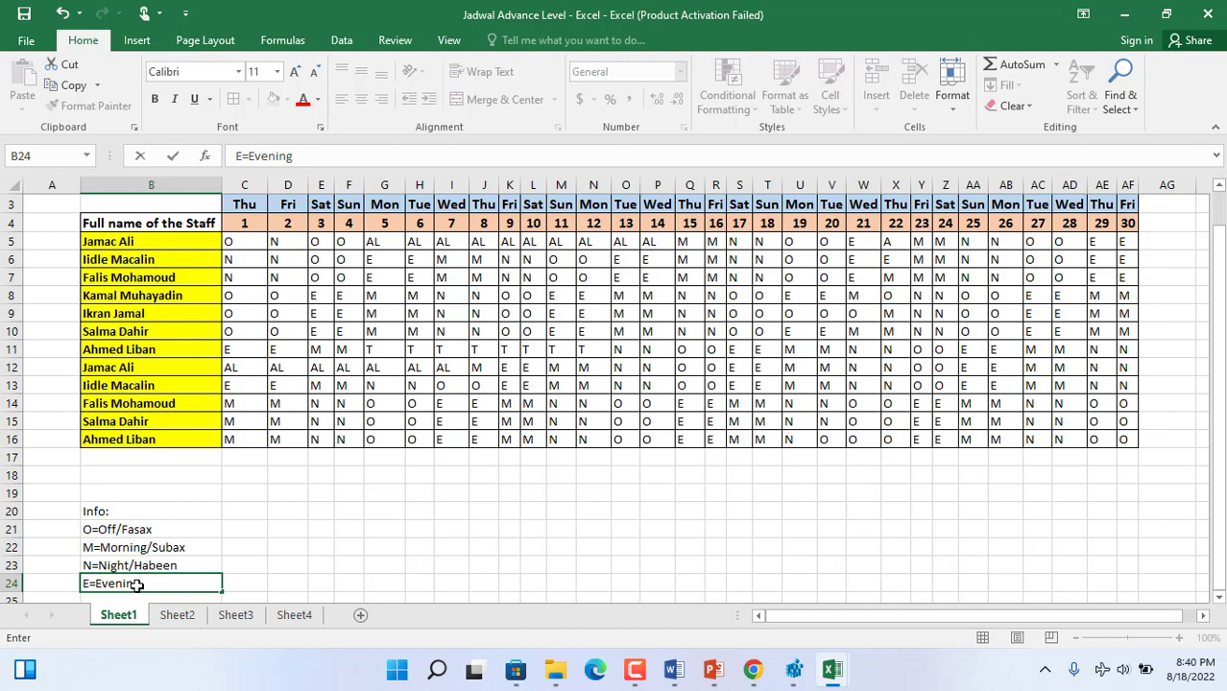
text(/Fiidkii)
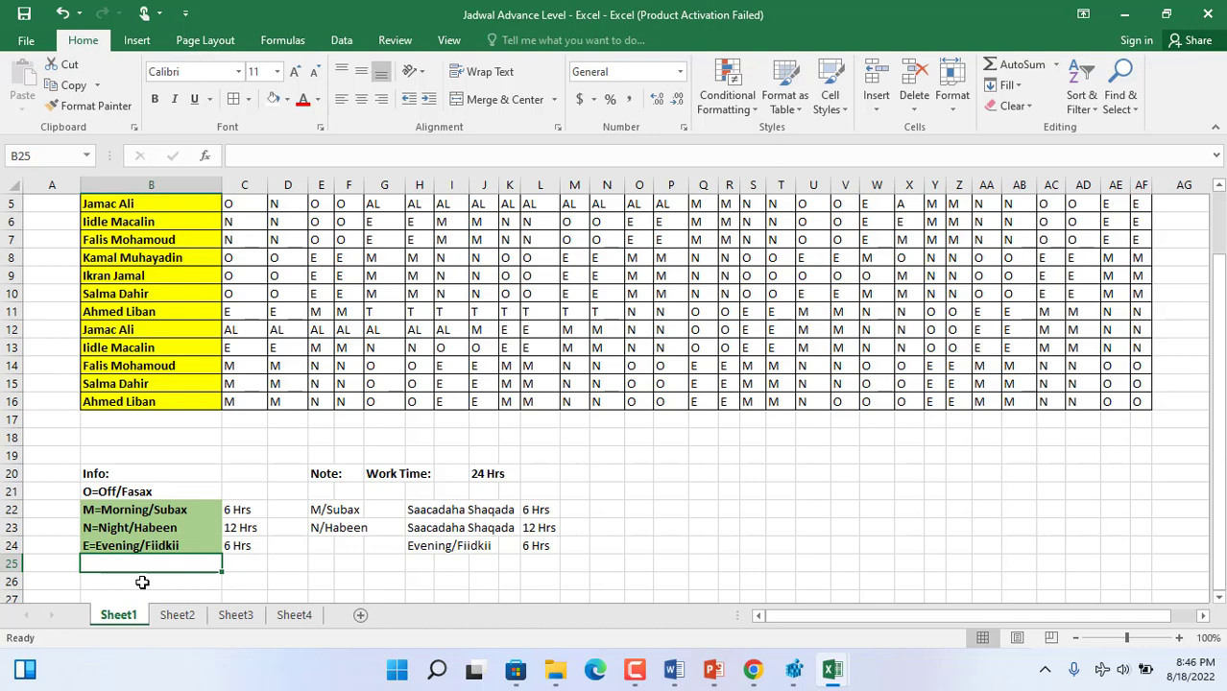
- Enter the annual leave code explanation "AL=Fasax Caadi ah" in B25
text(A)
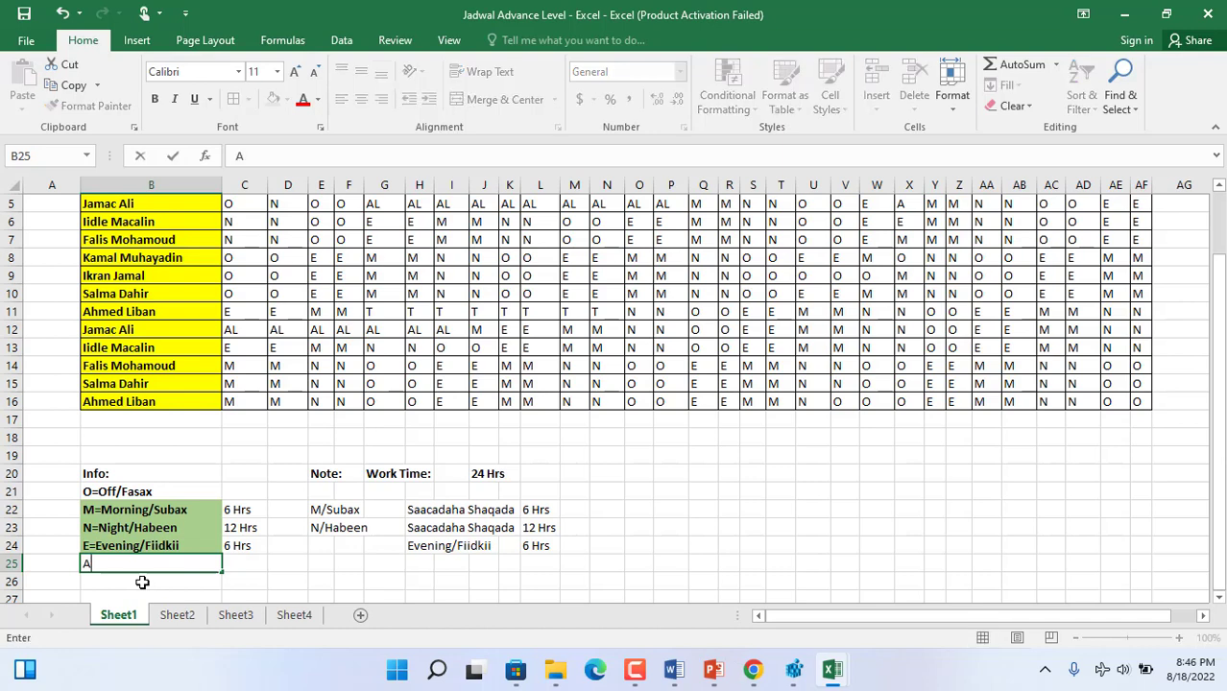
text(L=FAs)
key(BackSpace)
key(BackSpace)
text(asax )
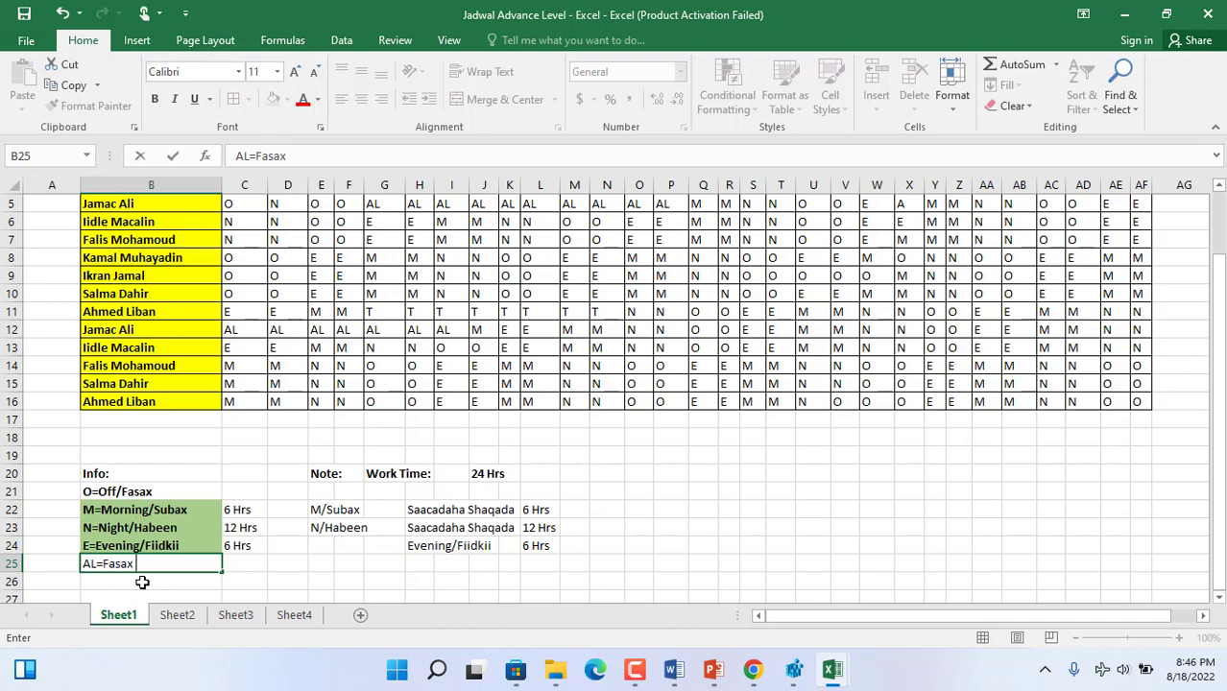
text(Caadi ah)
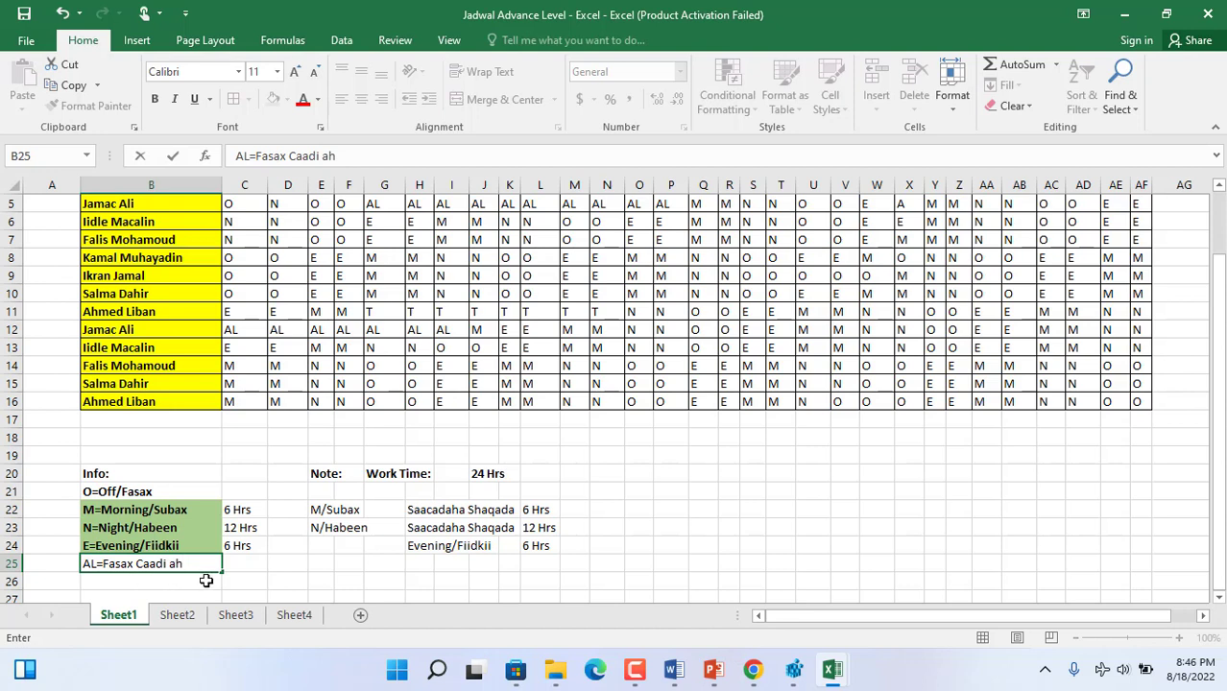
click(245, 561)
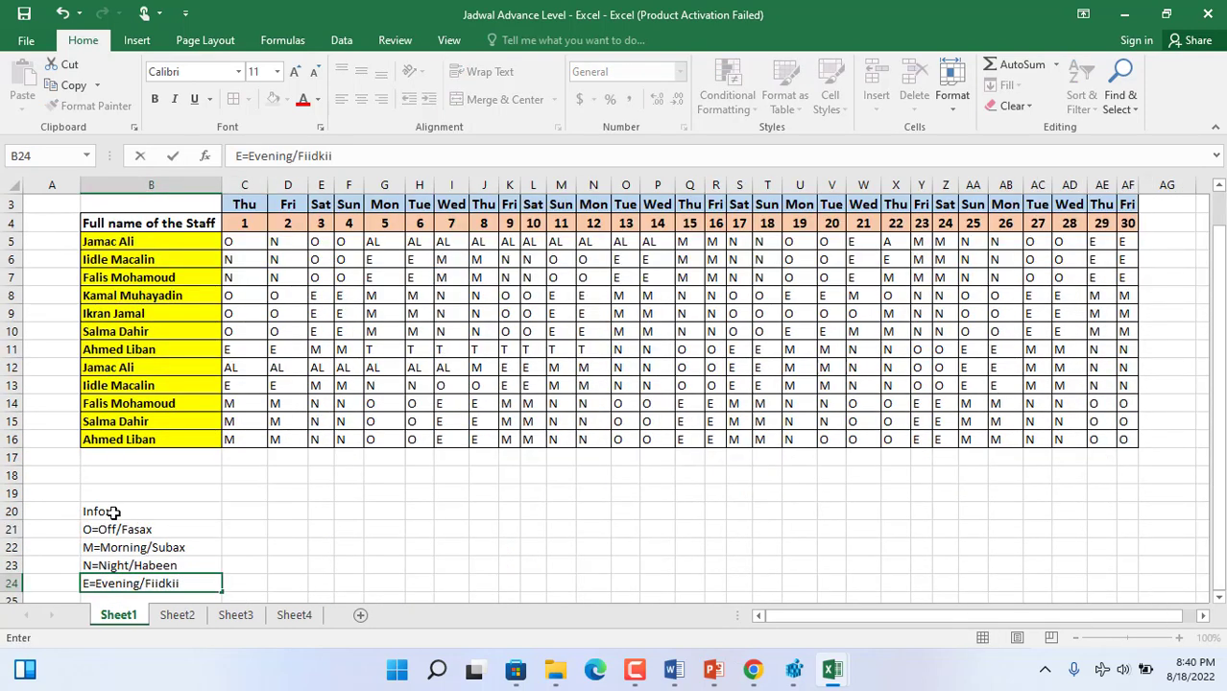
- Make the Info heading and the shift code explanations in B20:B24 bold
click(113, 513)
drag(124, 538, 104, 582)
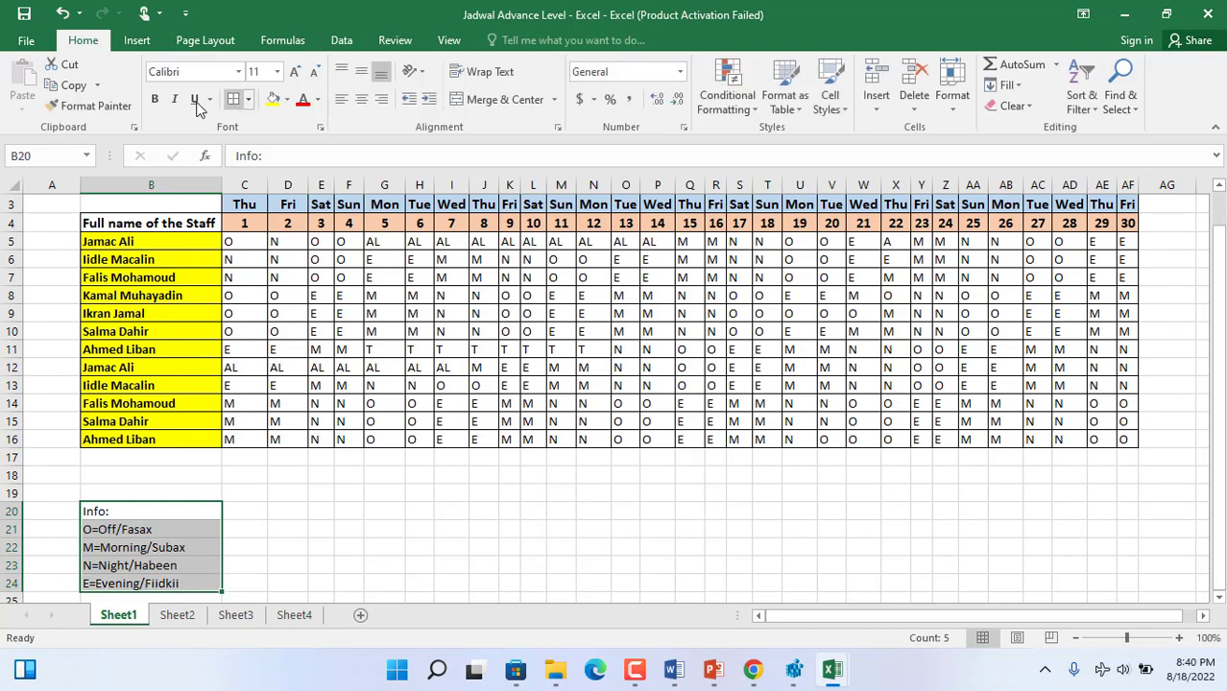
click(155, 99)
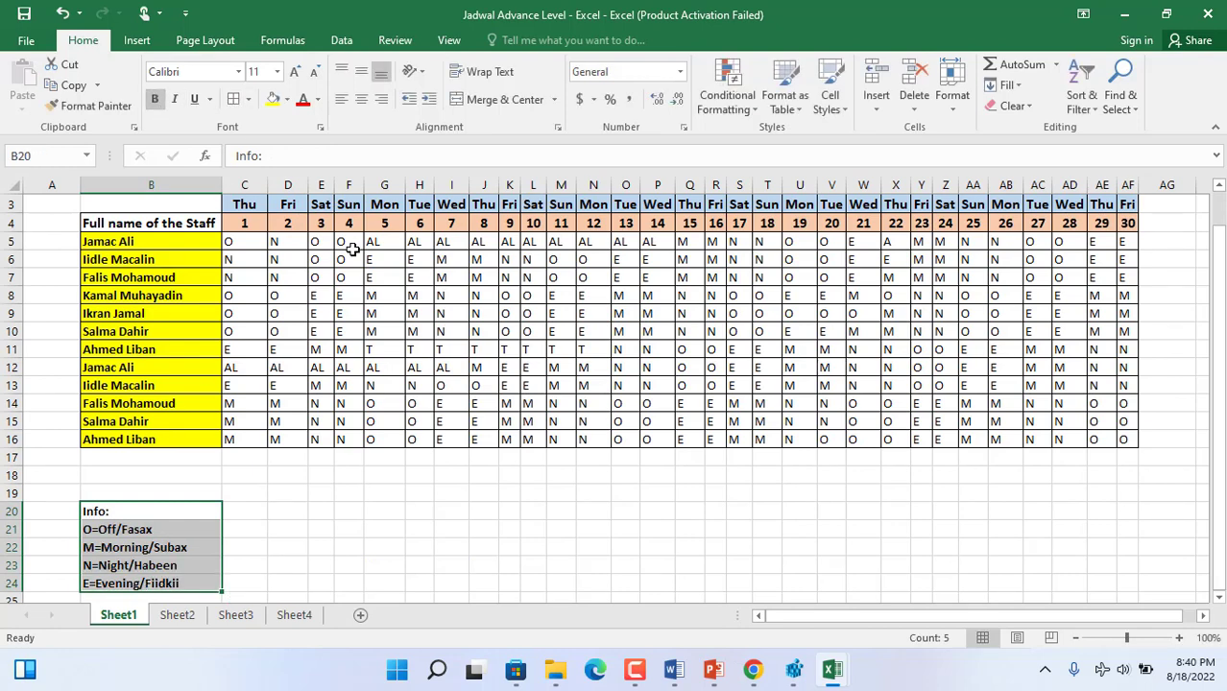
drag(246, 242, 1134, 439)
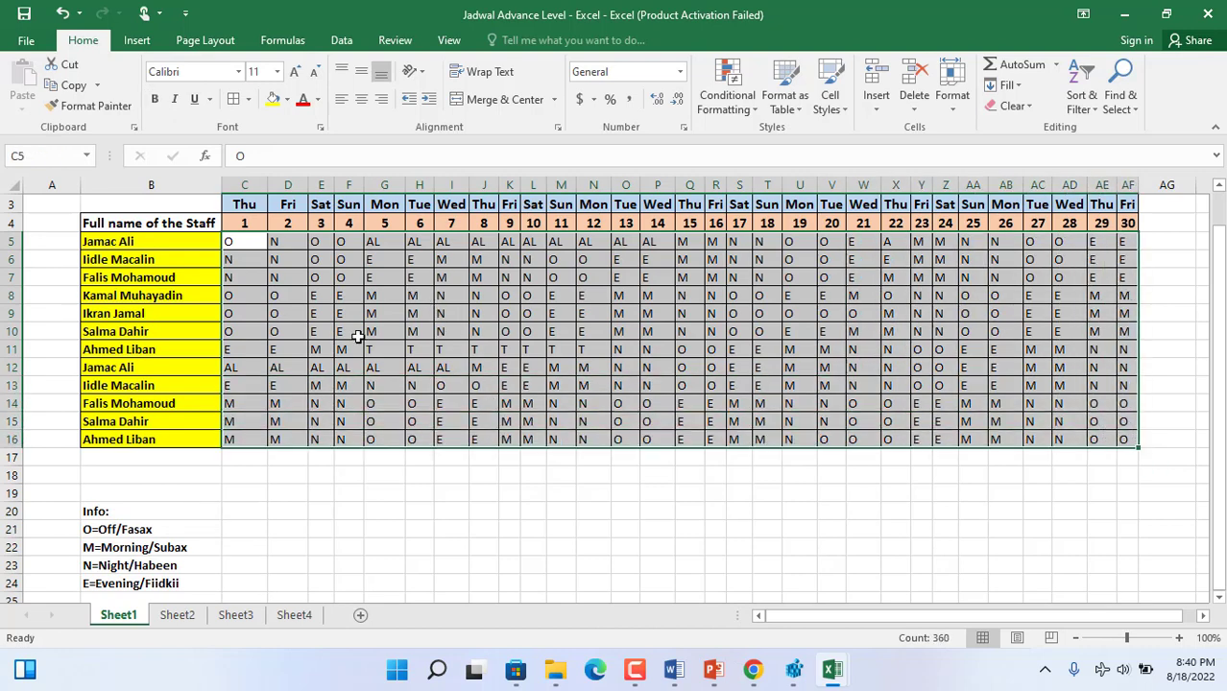
drag(110, 514, 126, 582)
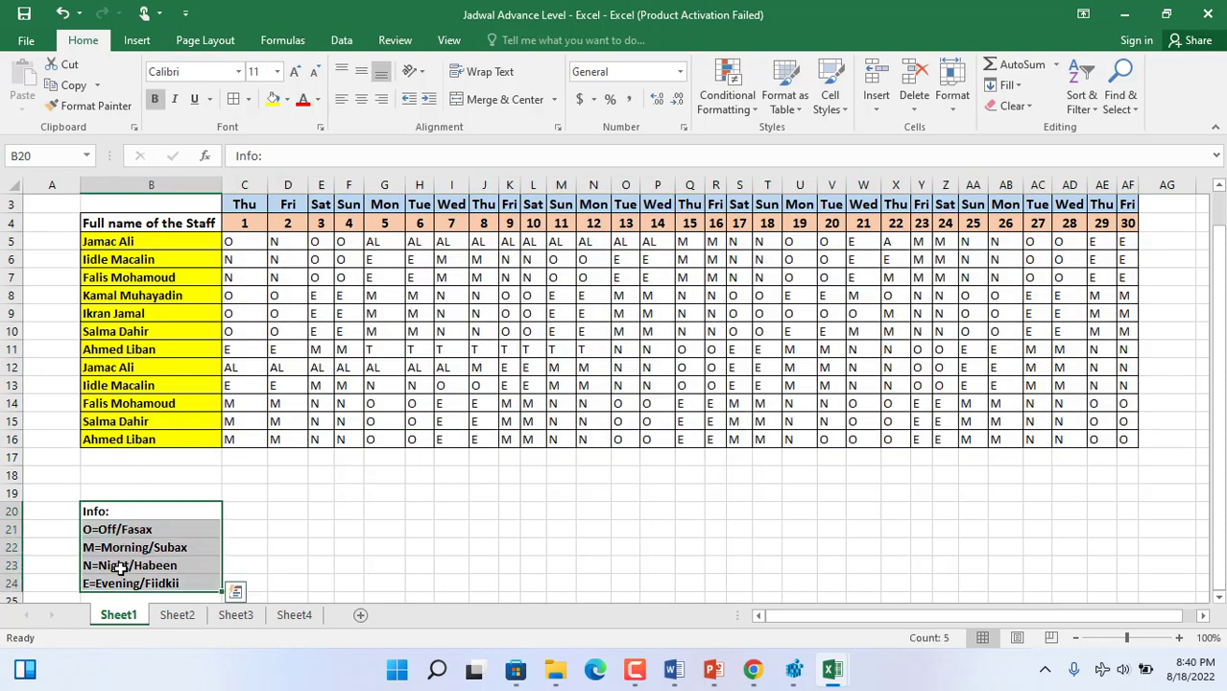
- Enter the heading "Note:" in E20, beside the Info legend
click(337, 506)
click(323, 512)
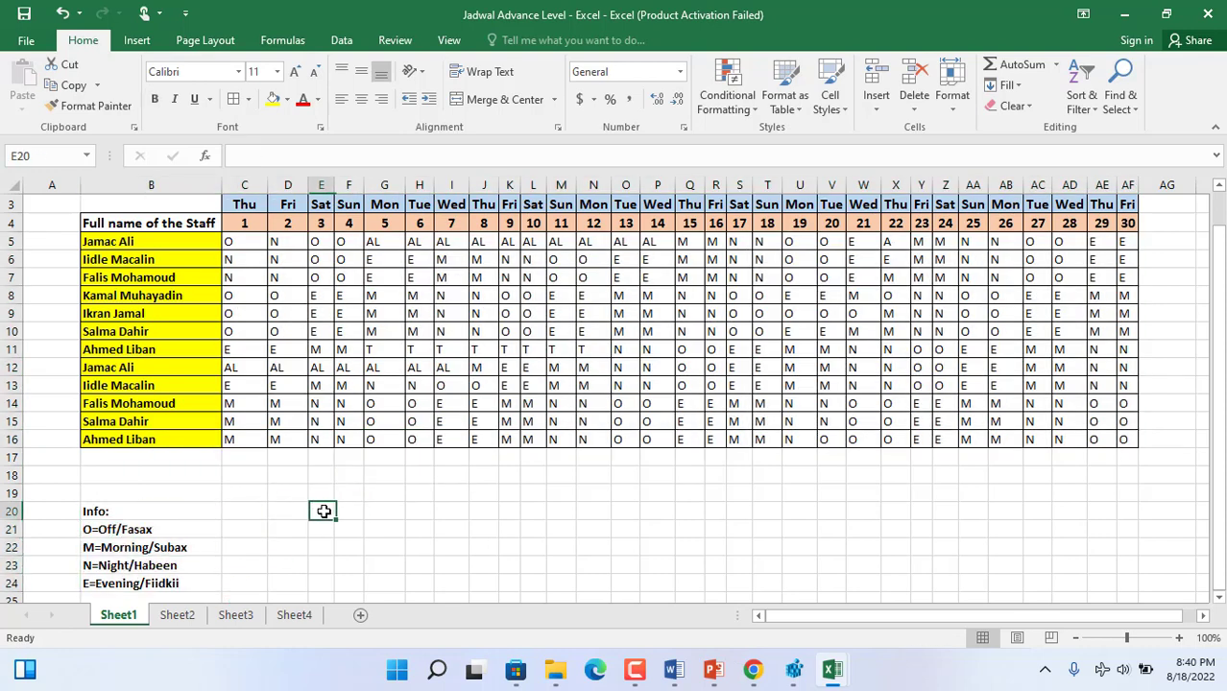
text(No)
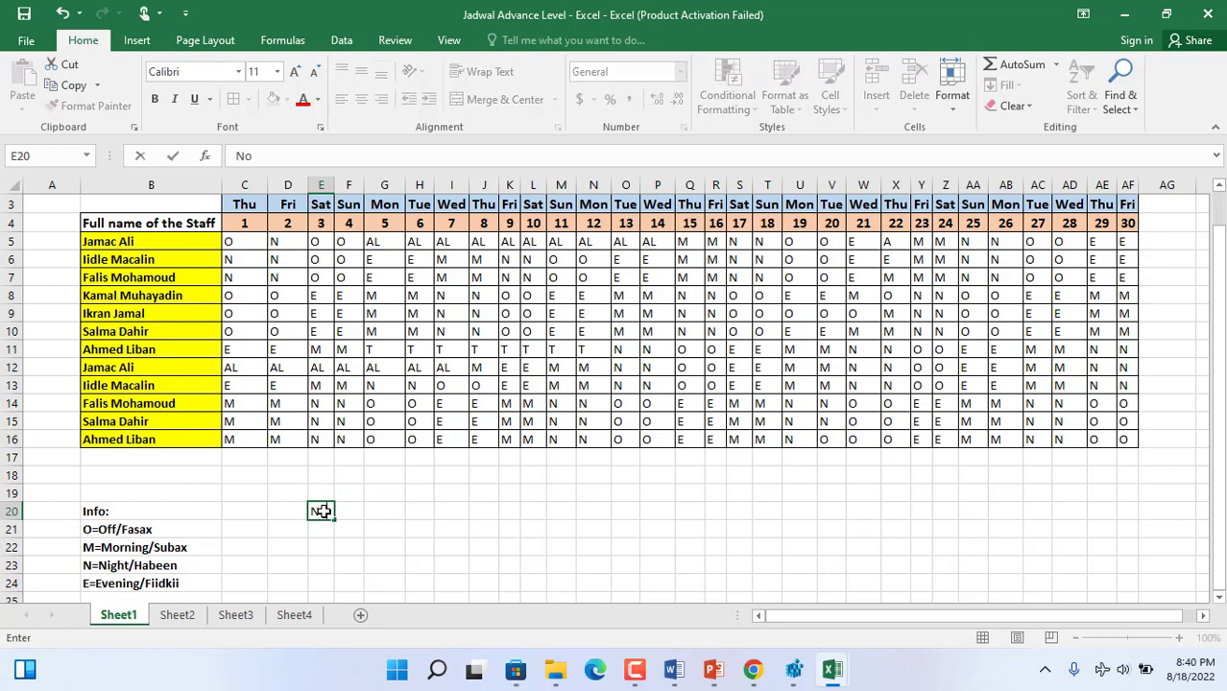
text(te:)
click(314, 530)
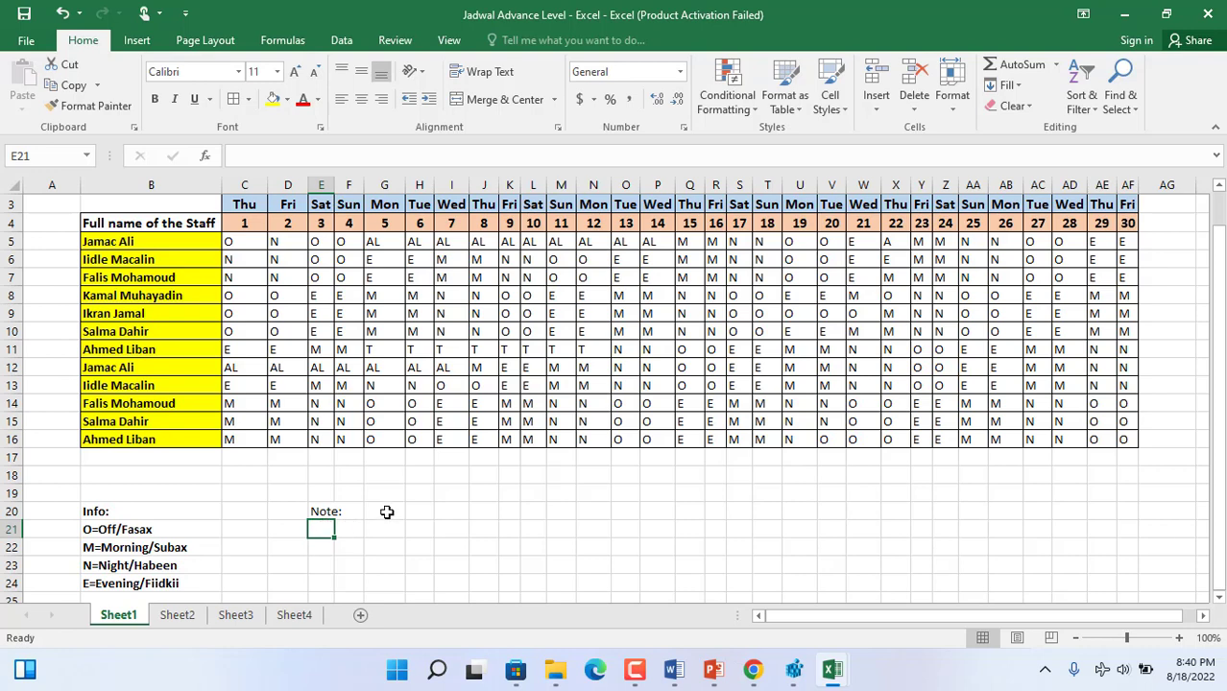
- Enter the label "Work Time:" in G20, next to the Note heading
click(384, 510)
text(Sa)
key(BackSpace)
key(BackSpace)
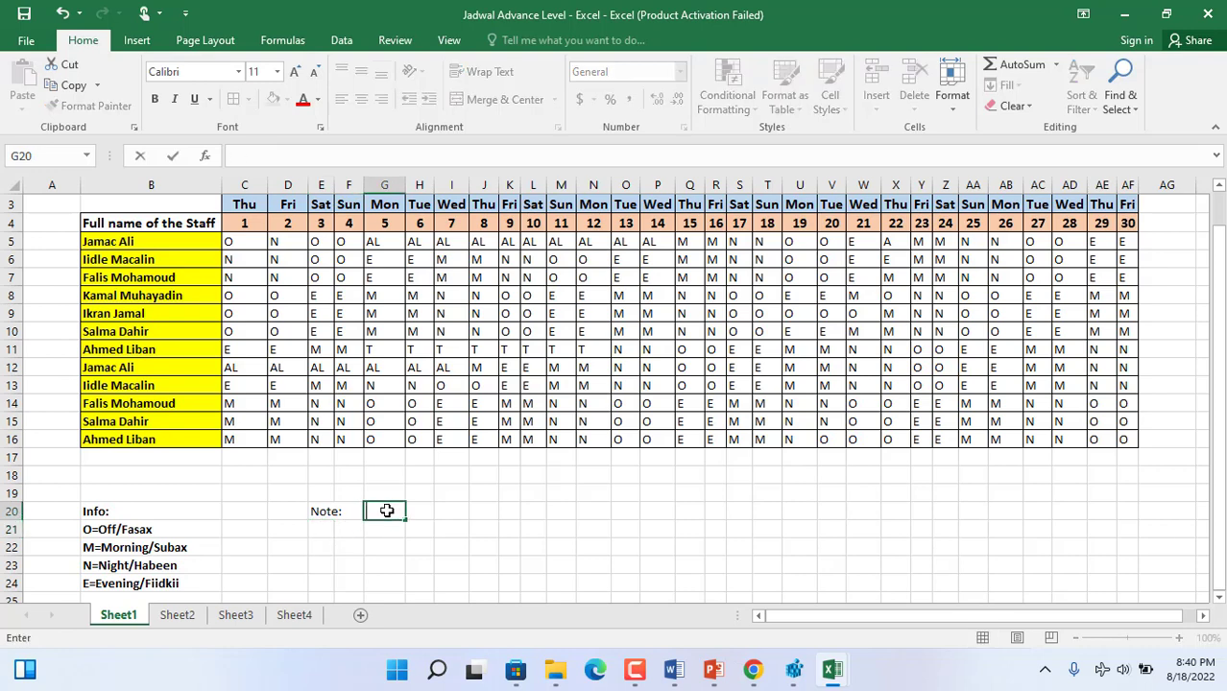
text(Q)
key(BackSpace)
text(Work Time:)
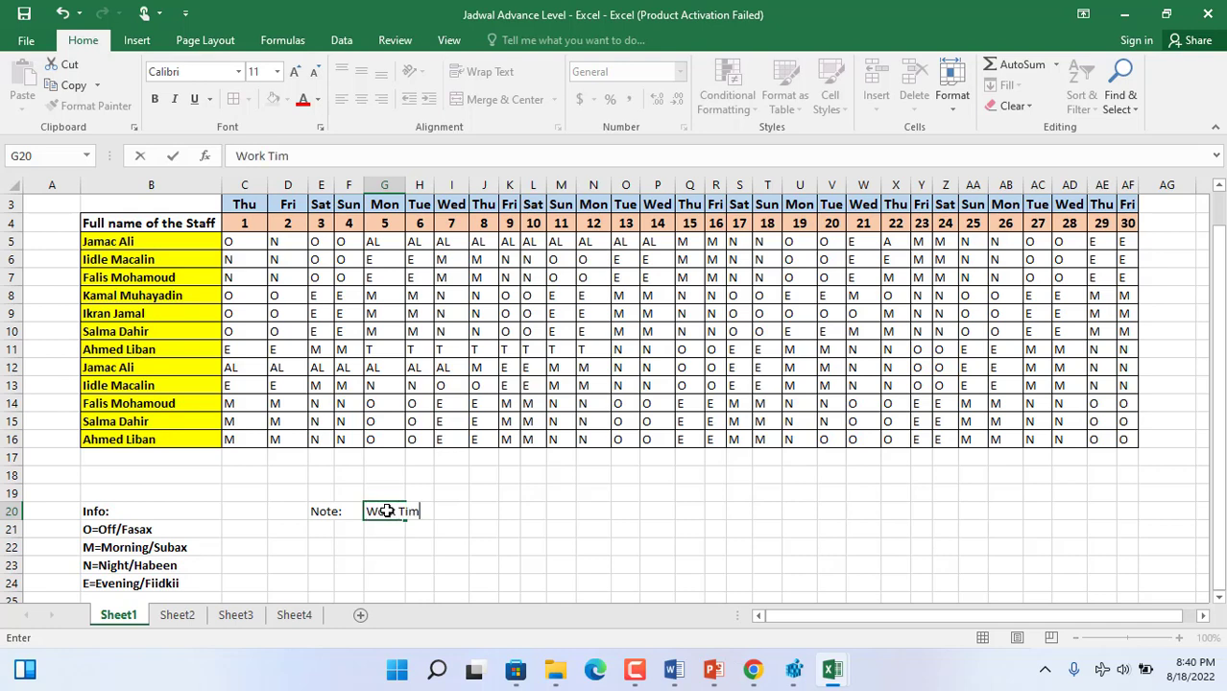
click(391, 543)
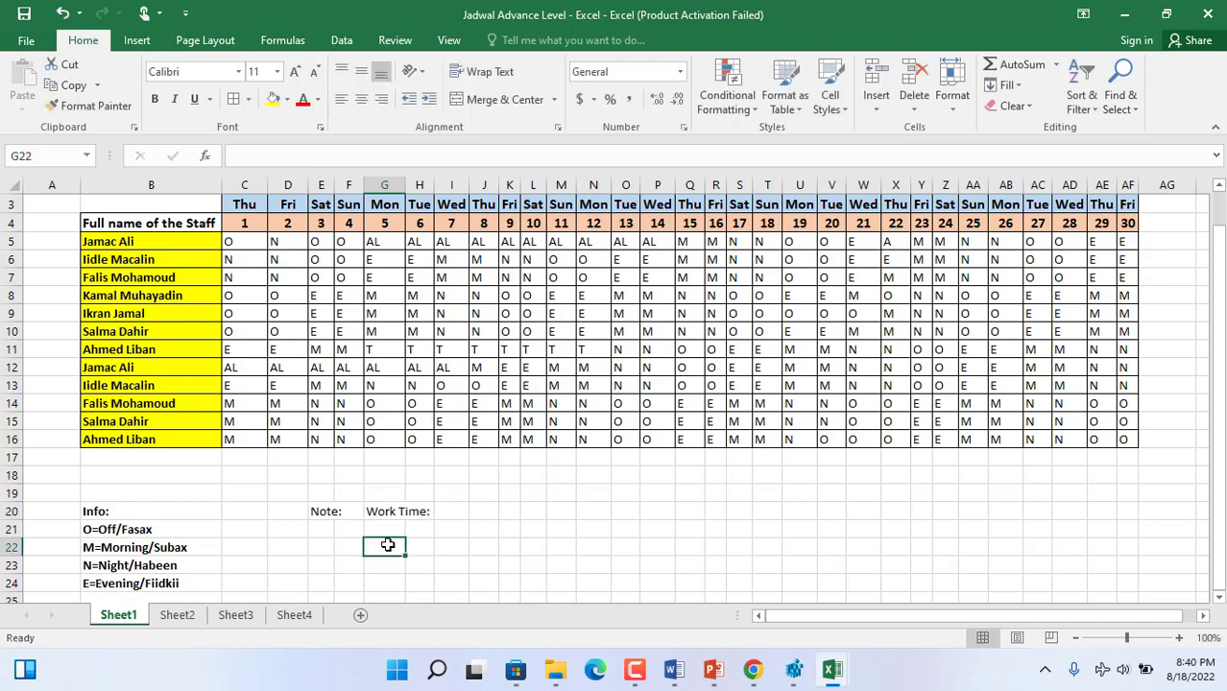
click(321, 531)
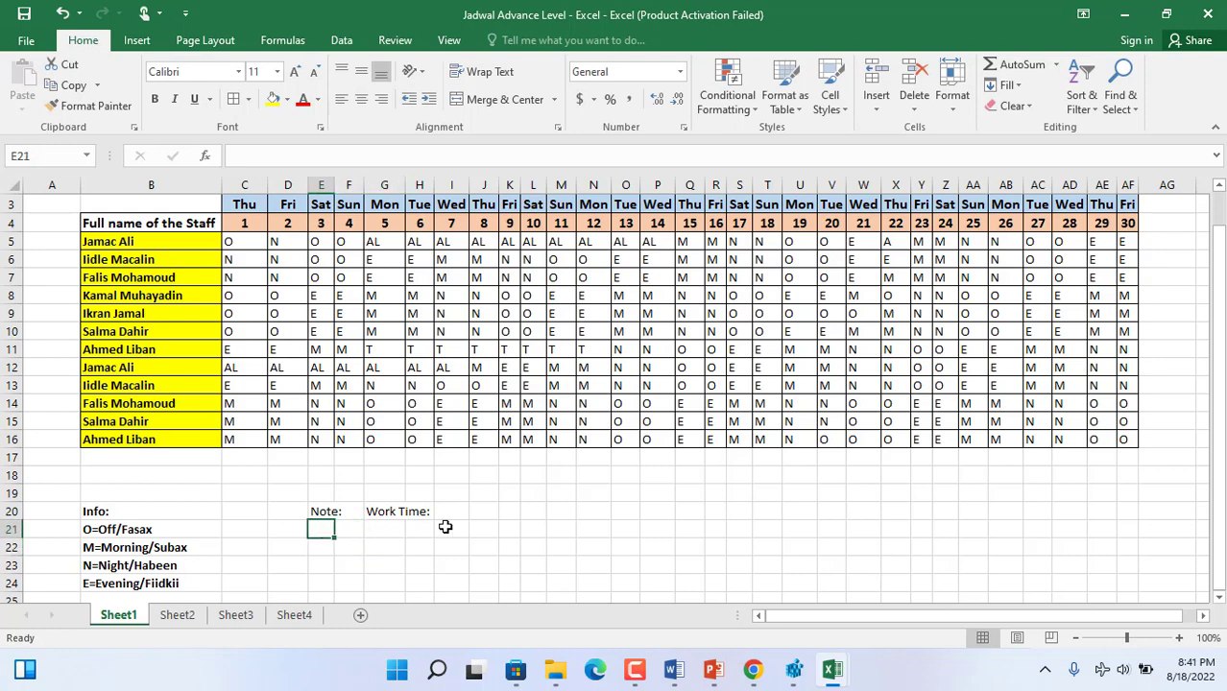
- Enter the total work time "24 Hrs" in J20
click(477, 508)
double_click(477, 508)
text(24)
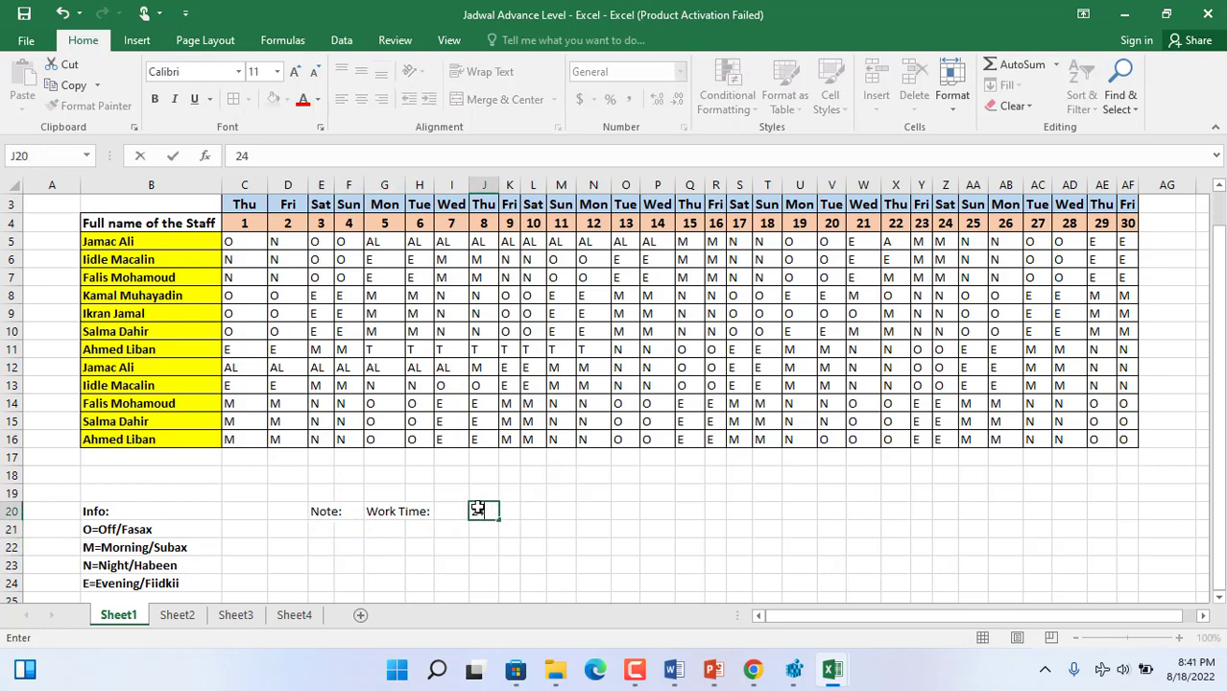
text(Hrs)
click(485, 511)
click(495, 530)
- Make the note heading, work time label and hours in E20:J20 bold
click(497, 512)
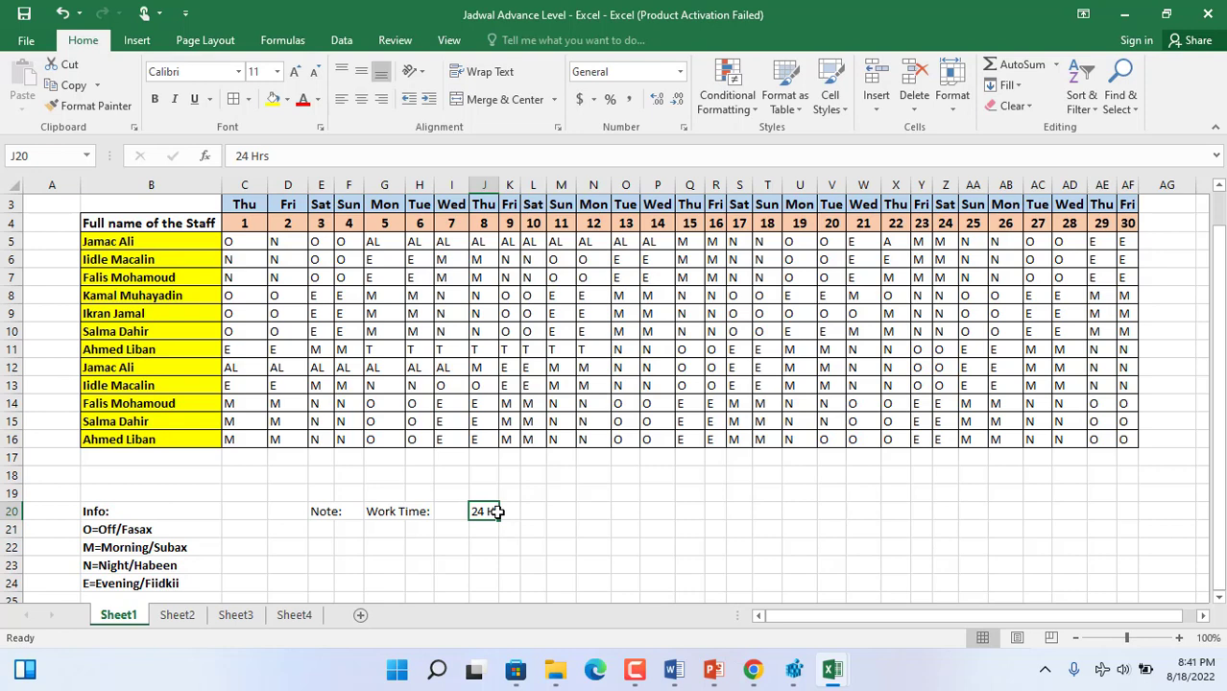
drag(497, 512, 317, 510)
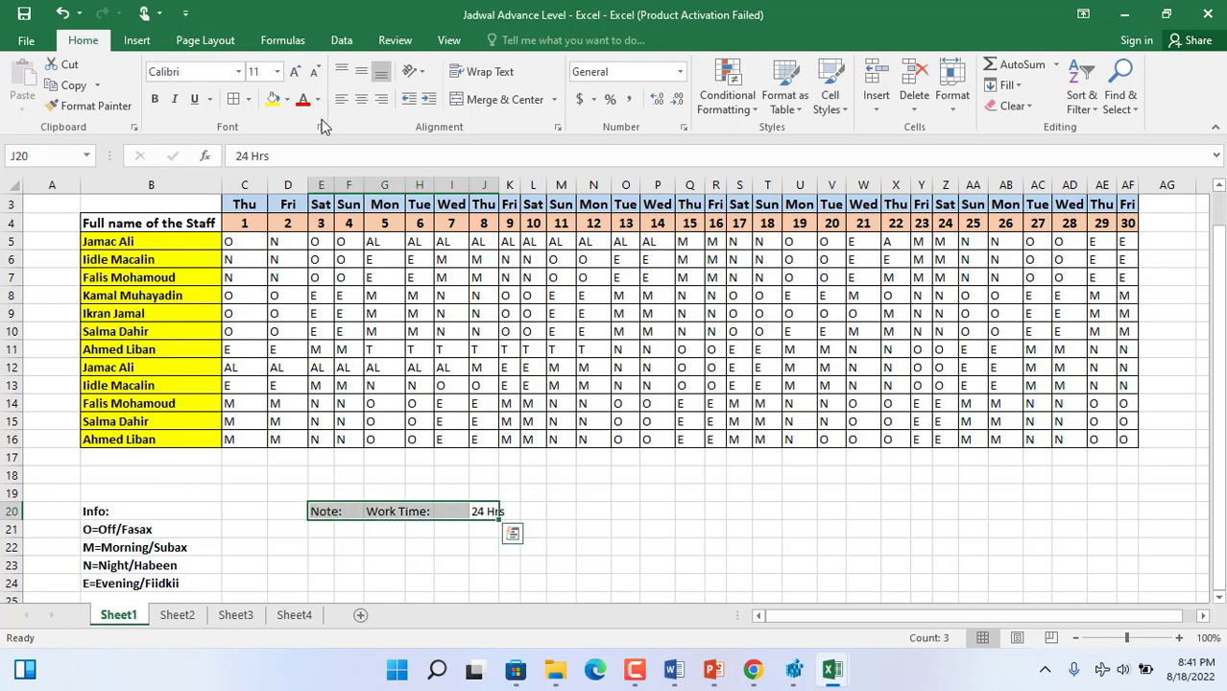
click(155, 99)
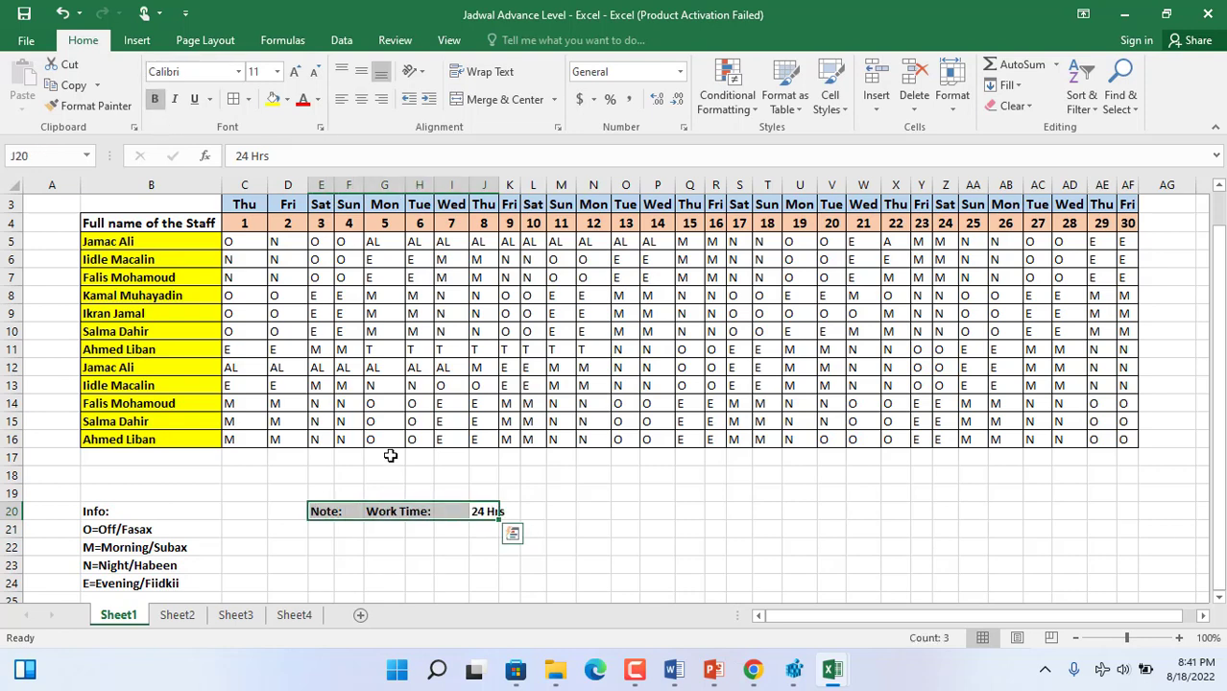
click(402, 516)
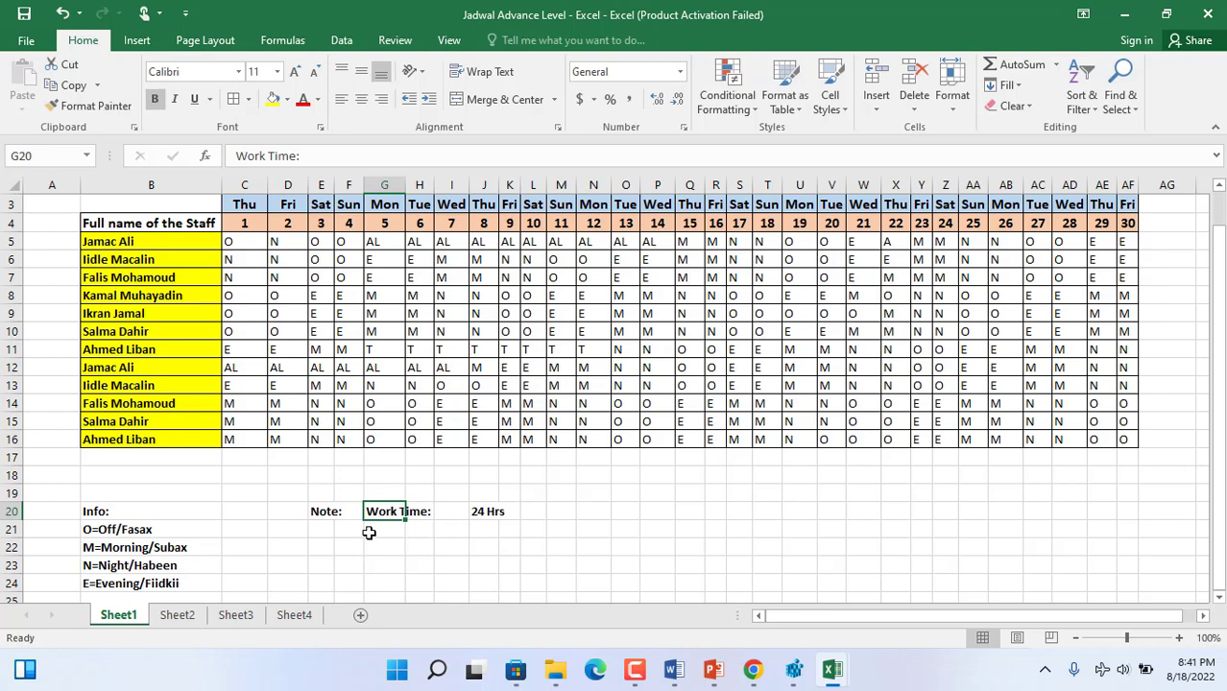
- Fill the morning, night and evening code explanations in B22:B24 with Green, Accent 6, Lighter 40%
drag(139, 545, 134, 584)
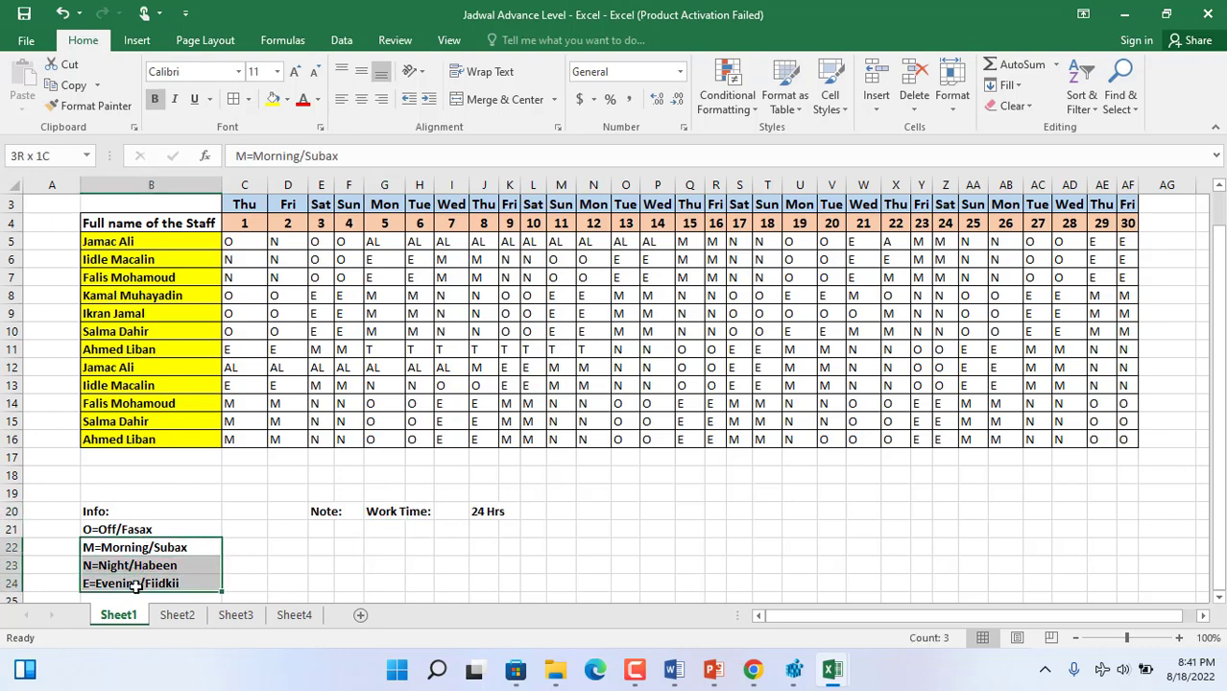
click(286, 99)
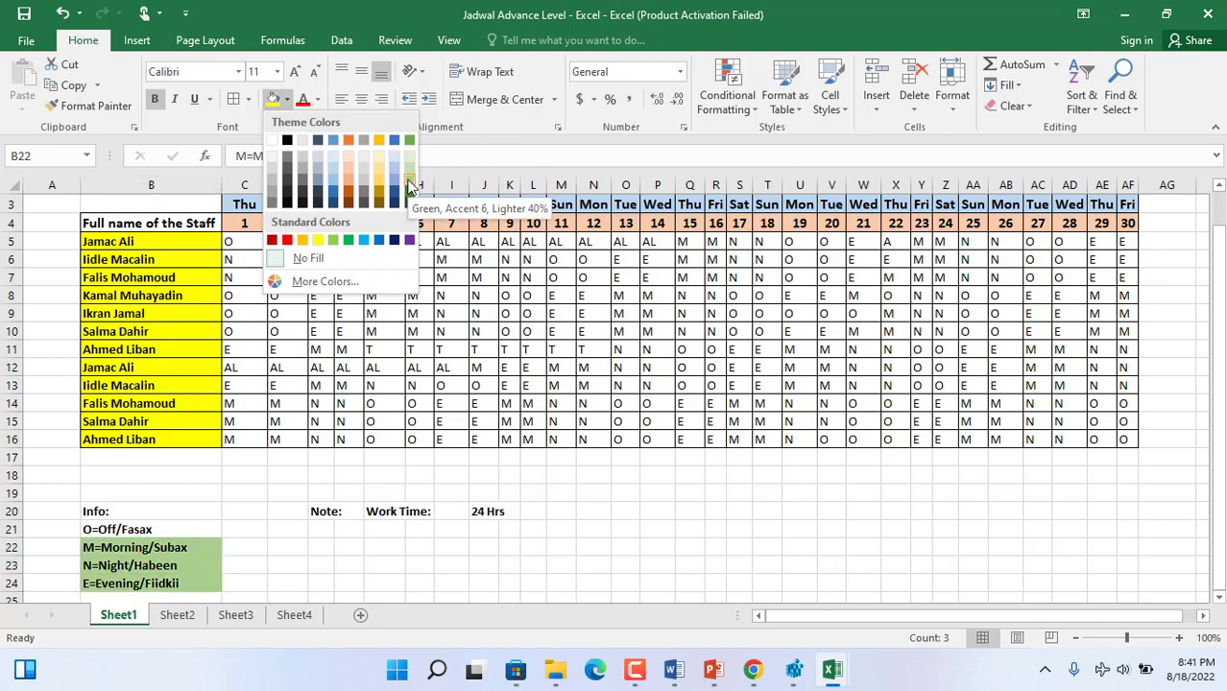
click(409, 185)
click(590, 514)
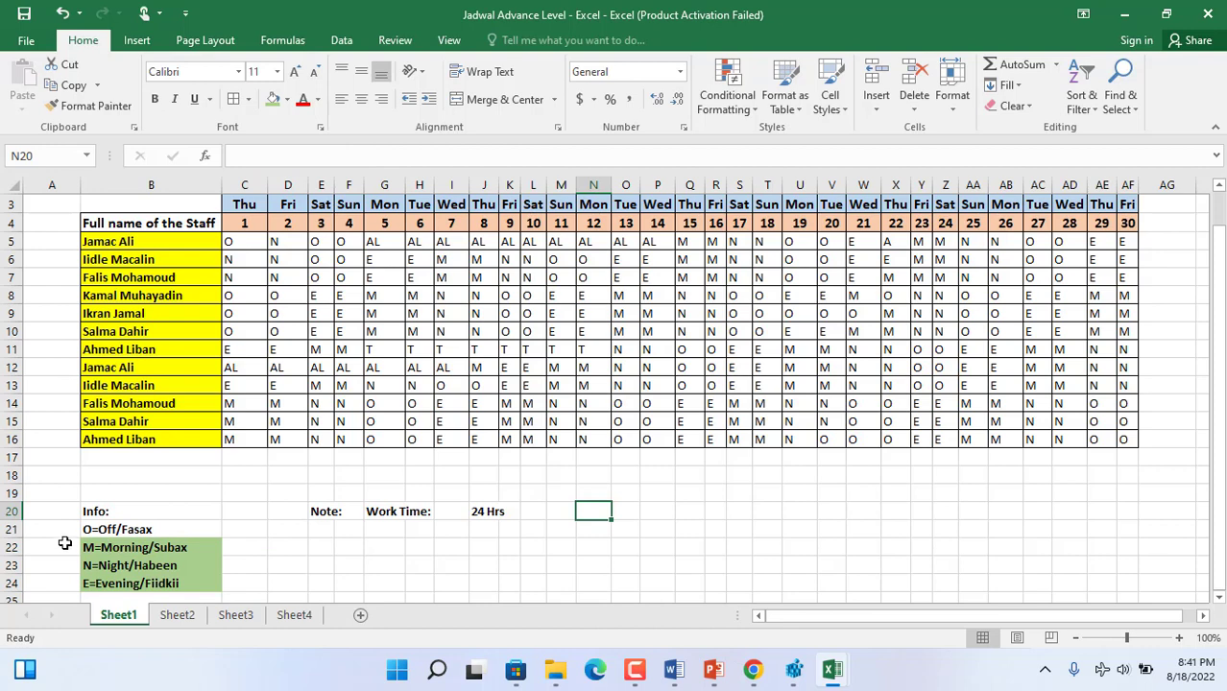
- Enter the morning shift label "M/Subax" in E22 under the Note heading
click(392, 541)
click(354, 535)
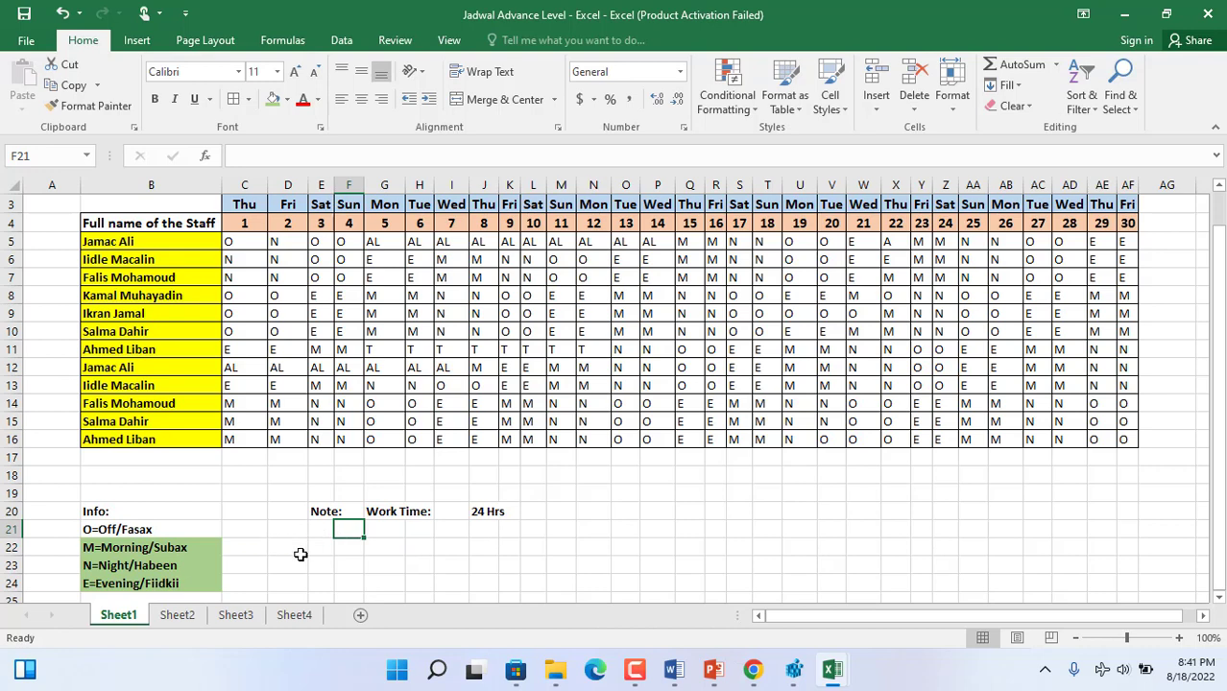
click(320, 549)
text(M=)
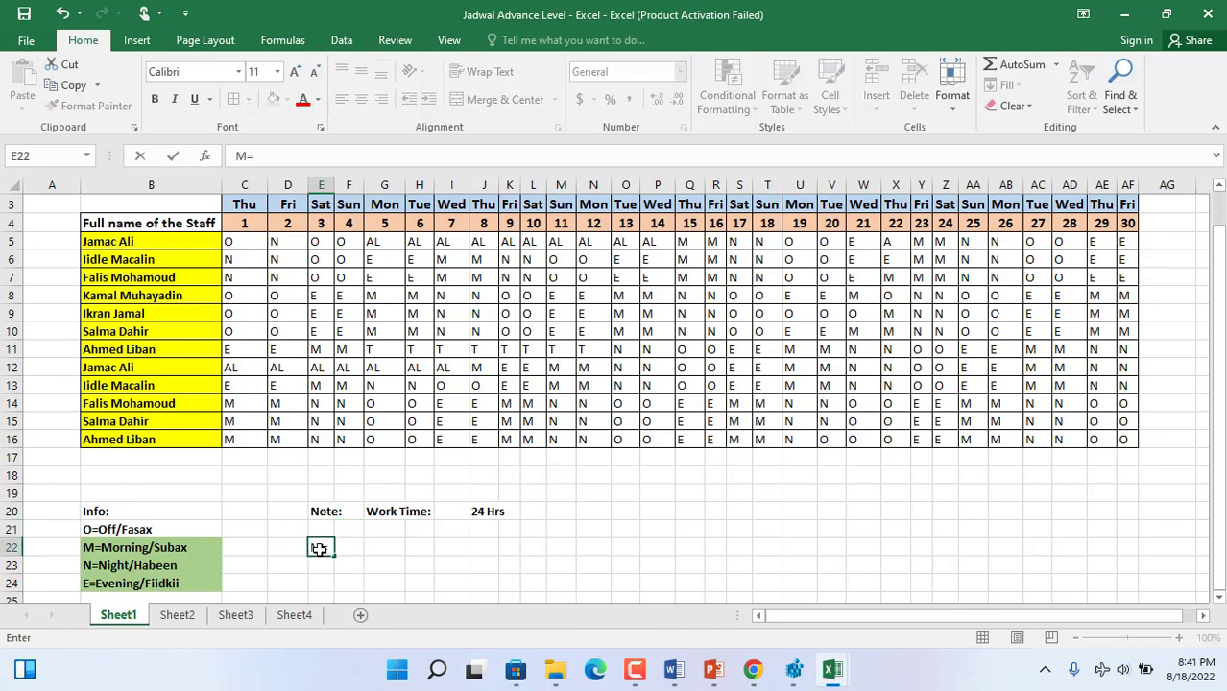
text(Morning/Subax)
- Enter "Saacadaha Shaqada" in H22 and the morning shift duration "6 Hrs" in L22
click(380, 549)
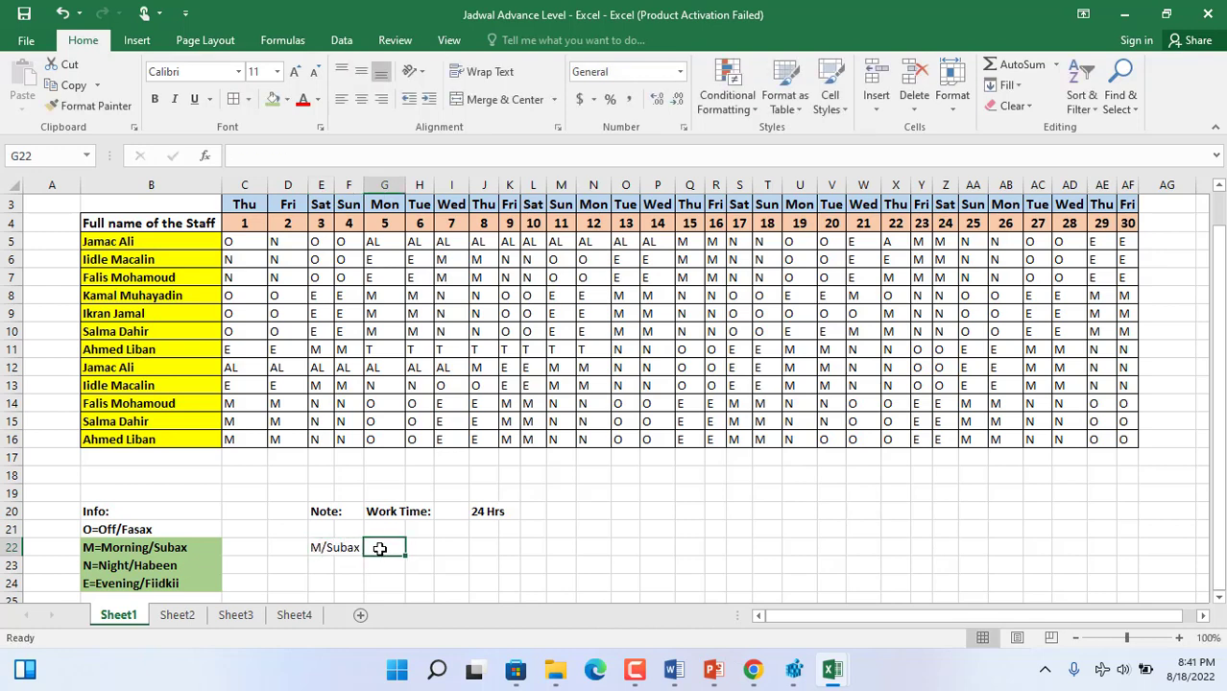
key(Right)
text(2)
key(BackSpace)
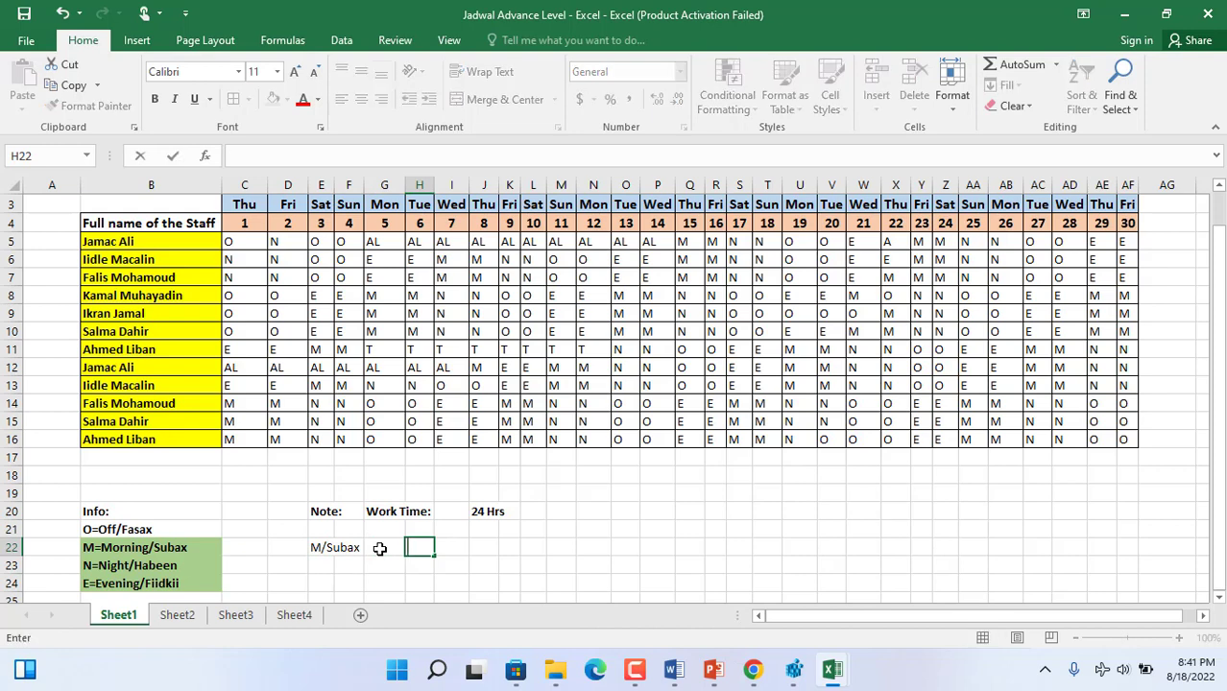
text(Saacadaha Sh)
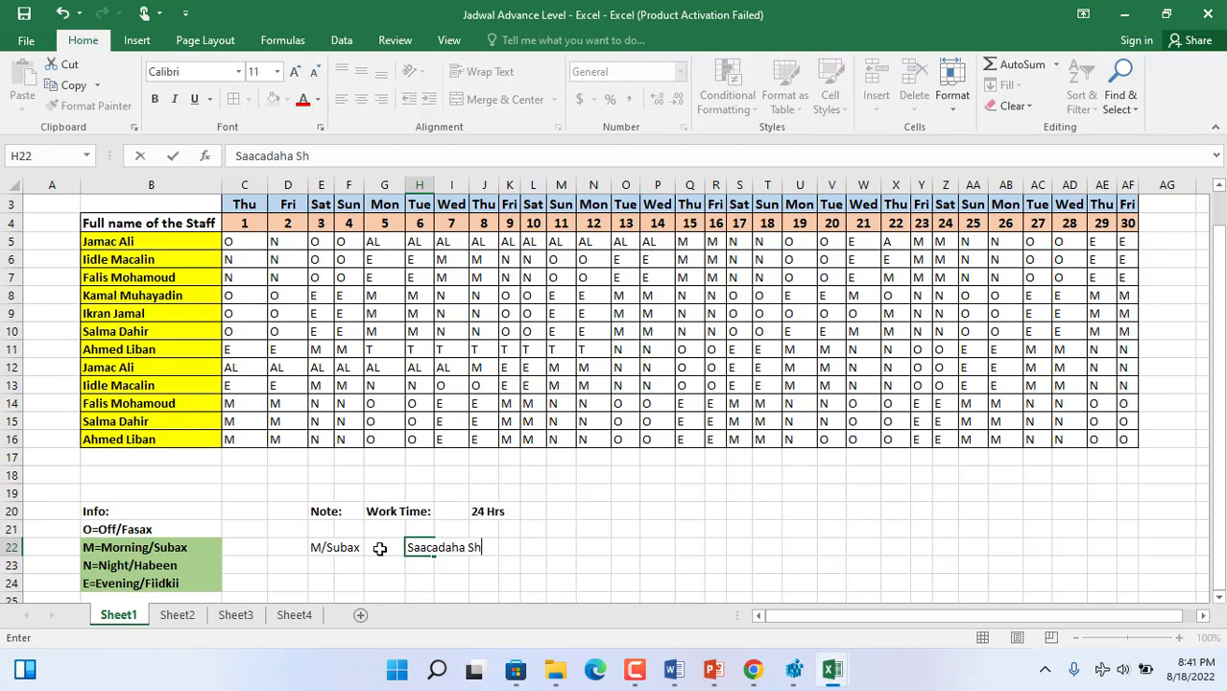
text(aqada)
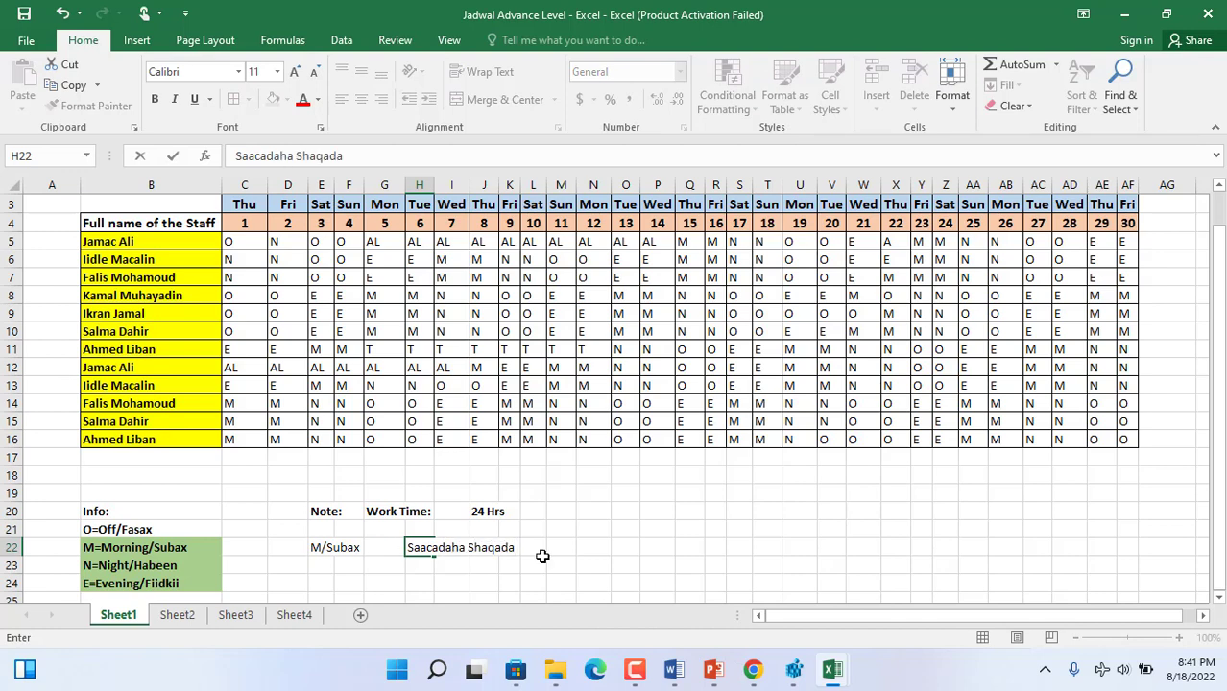
click(579, 562)
click(538, 549)
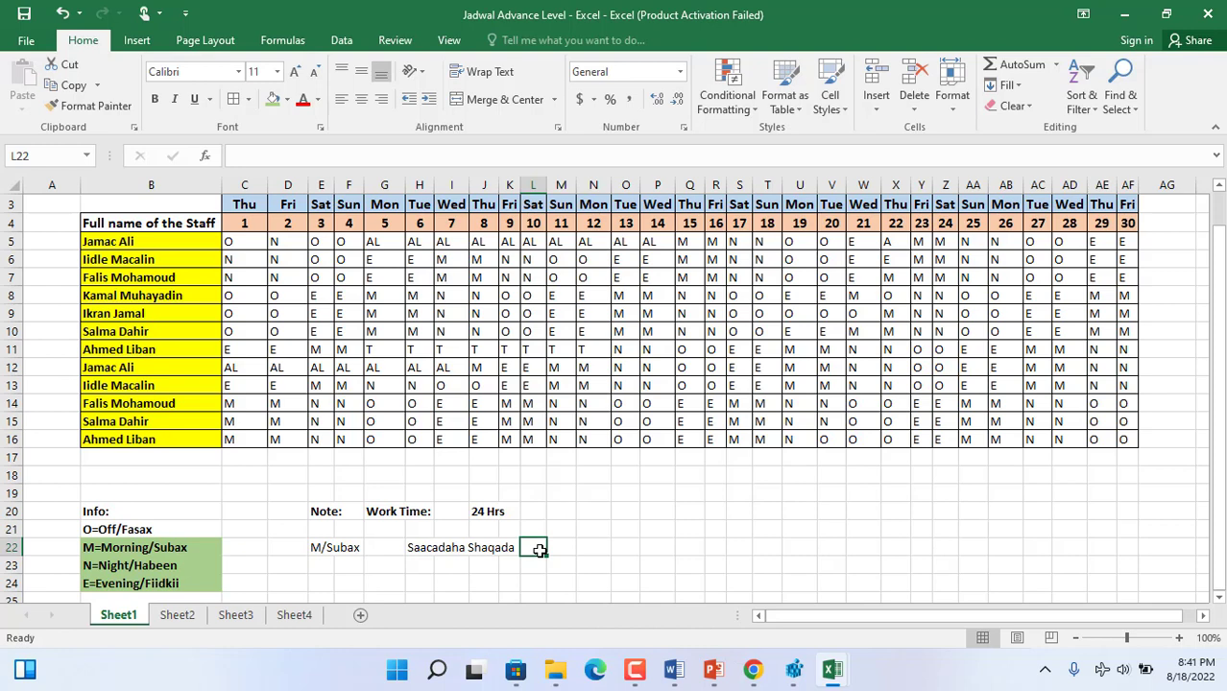
text(6 Hrs)
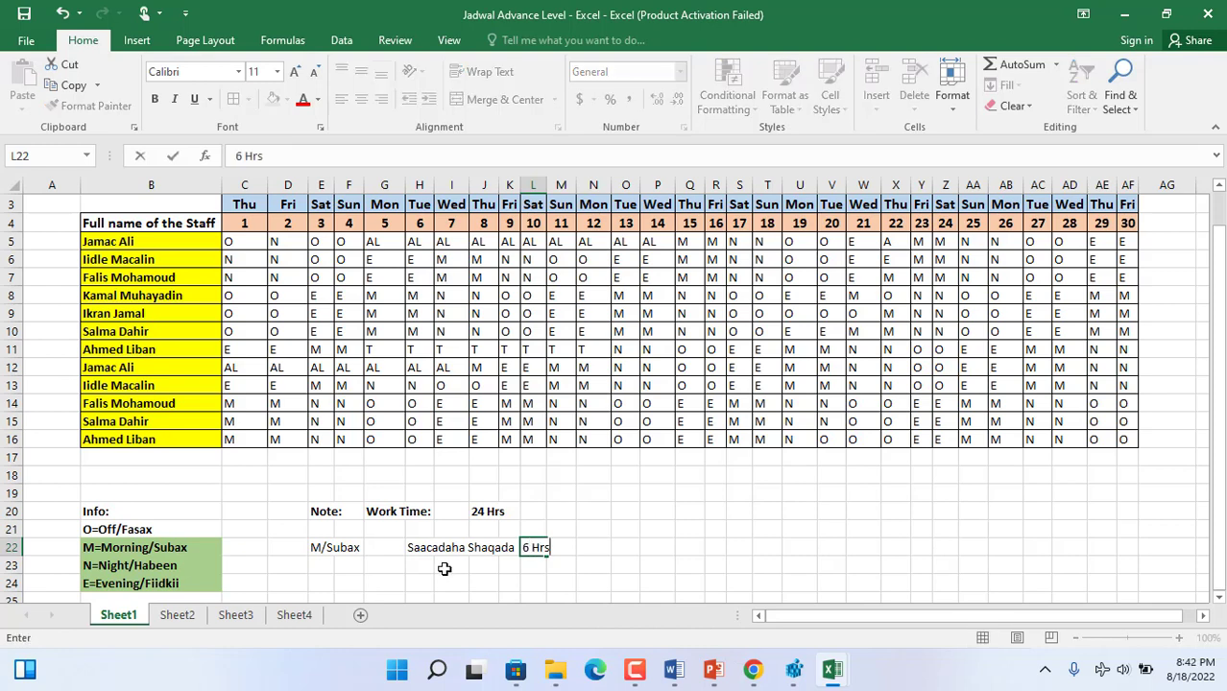
- Enter the night shift label "N/Habeen" in E23
click(316, 567)
text(N)
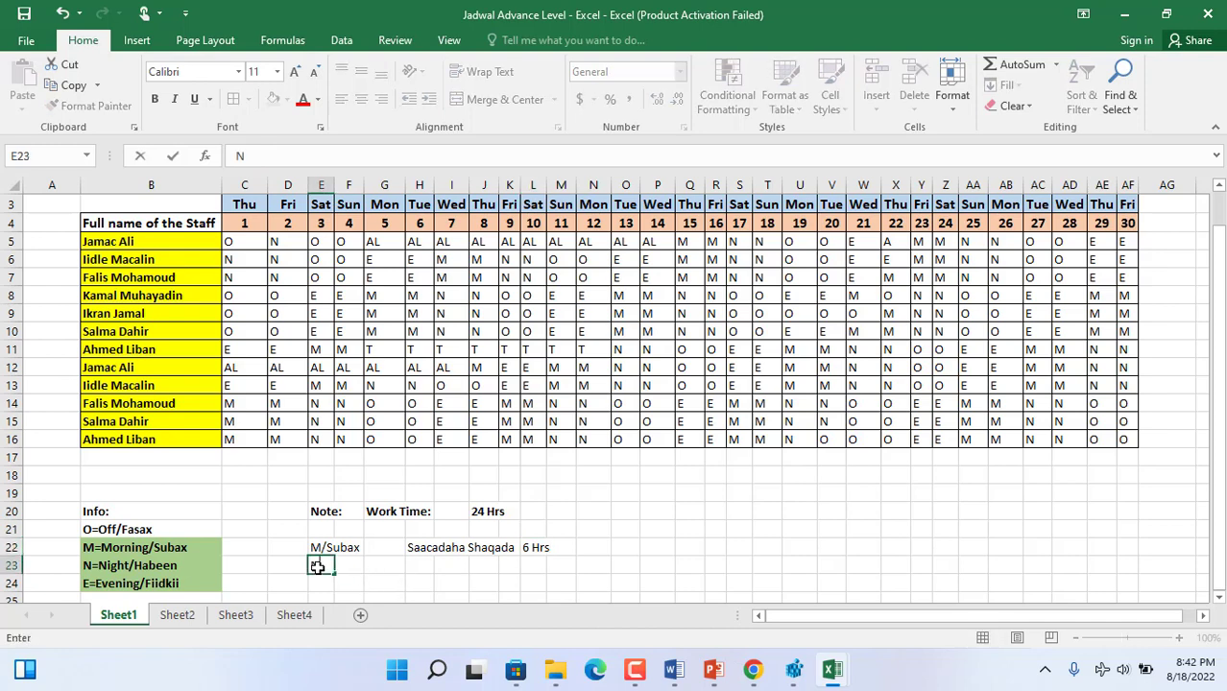
text(/Habeen)
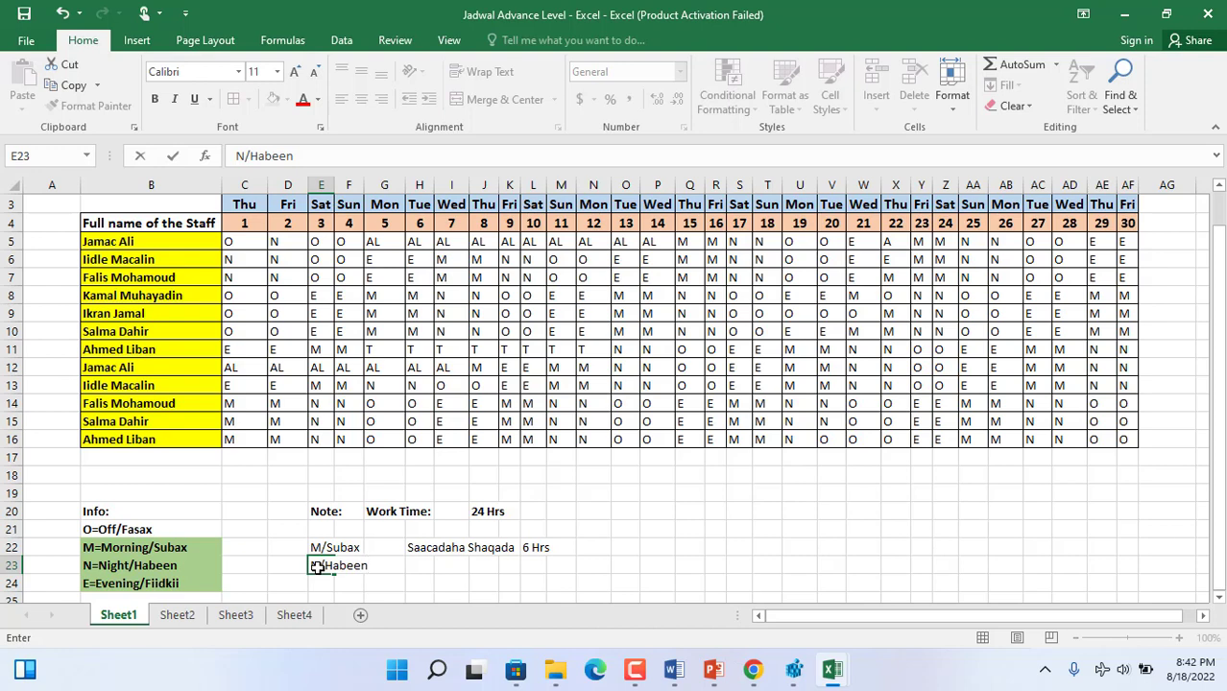
click(419, 549)
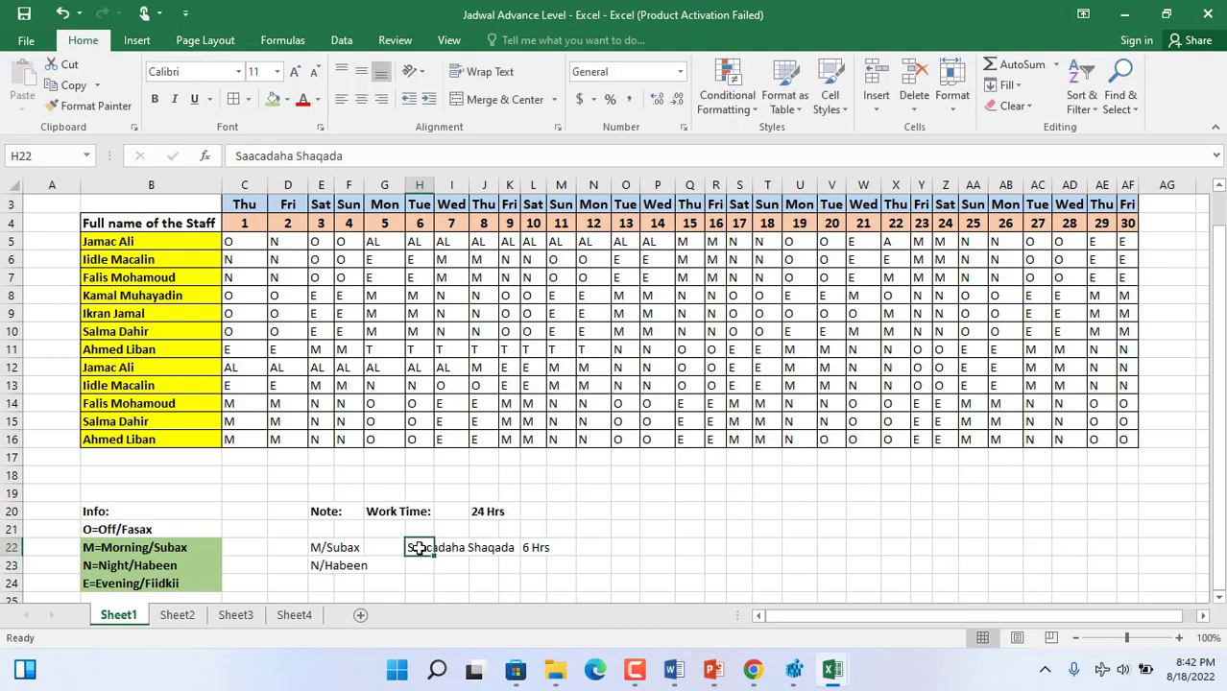
- Copy the "Saacadaha Shaqada" label from H22 into H23 for the night shift
key(ctrl+c)
click(413, 565)
key(ctrl+v)
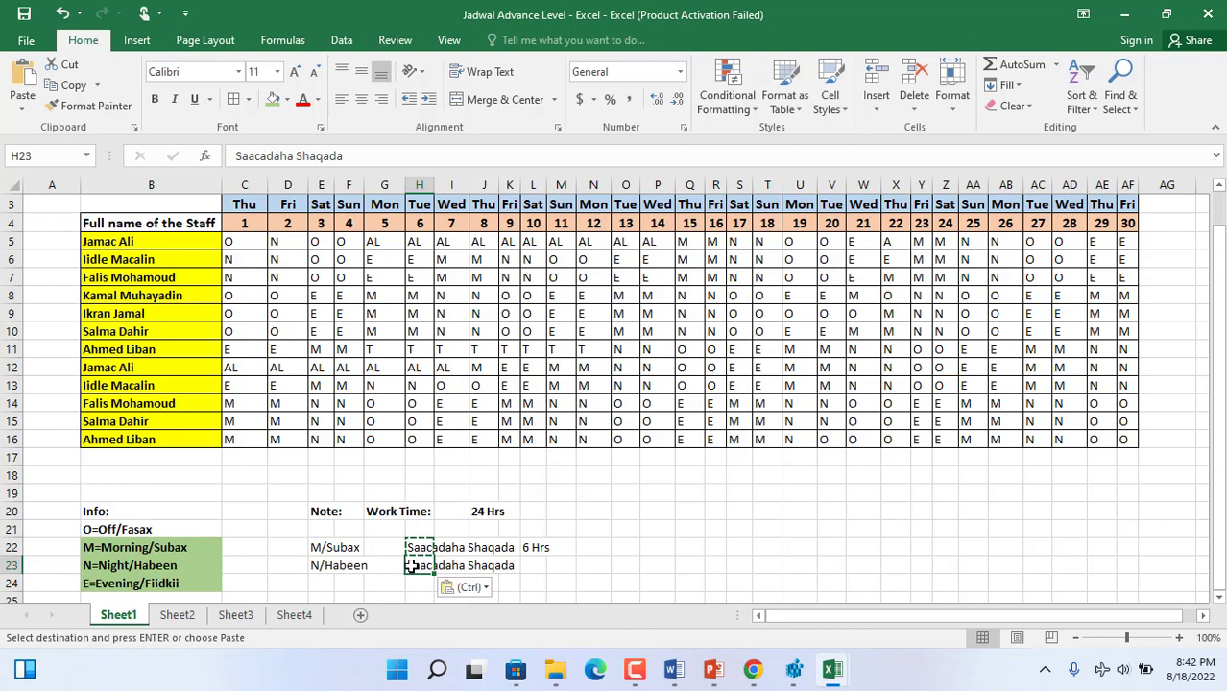
click(529, 564)
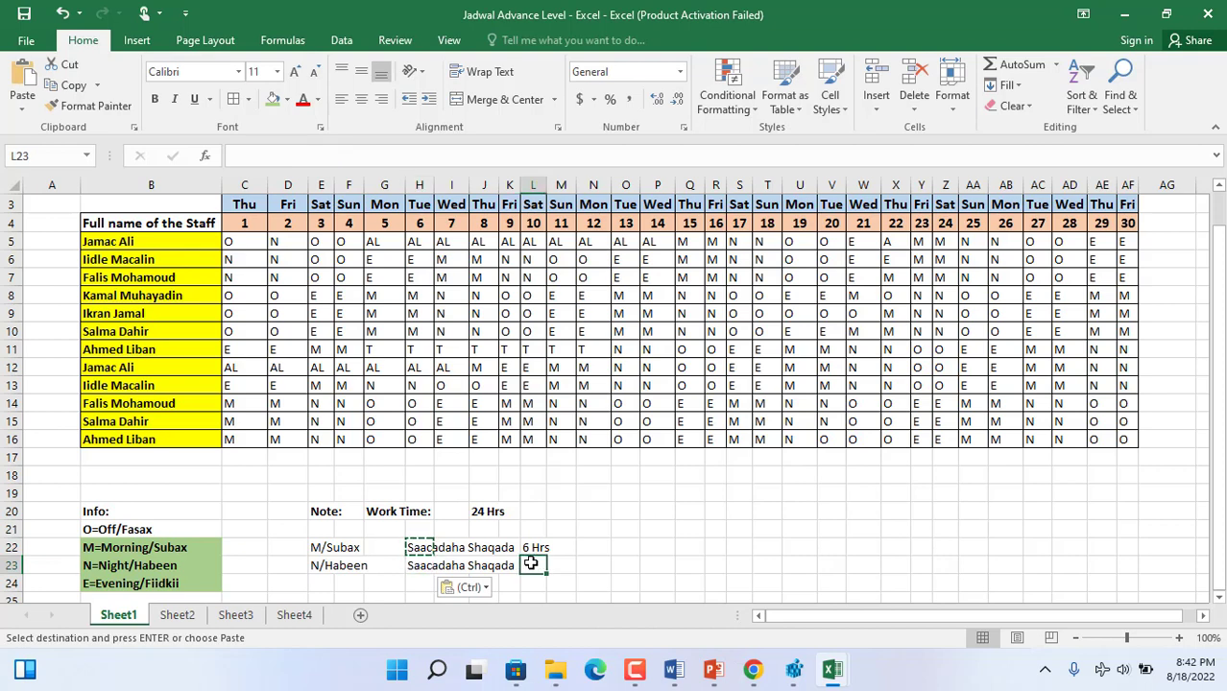
- Enter the evening shift label "Evening/Fiidkii" in H24
click(419, 577)
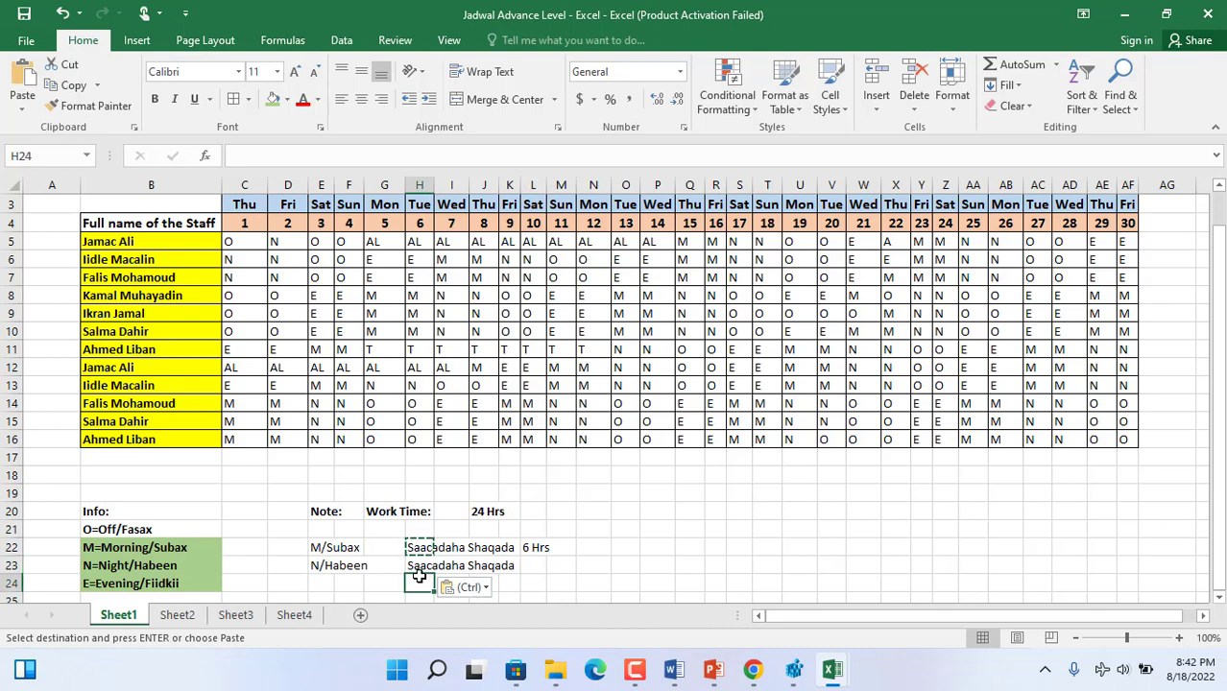
text(Evenin)
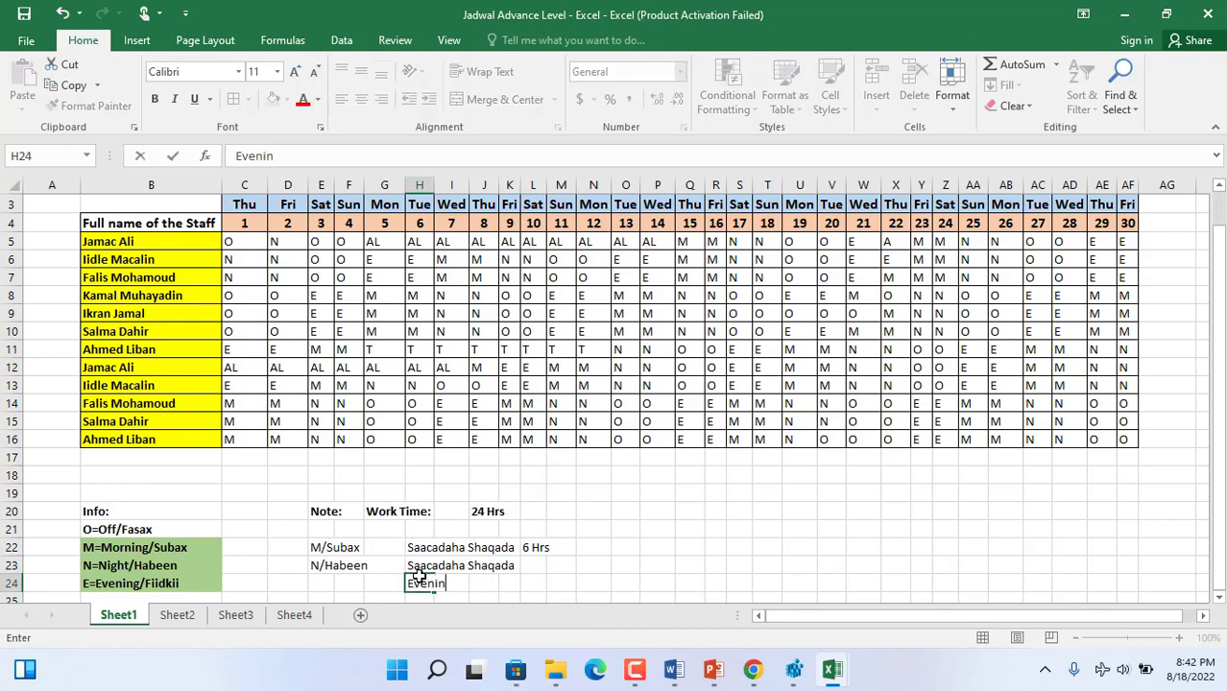
text(g/Fiidkii)
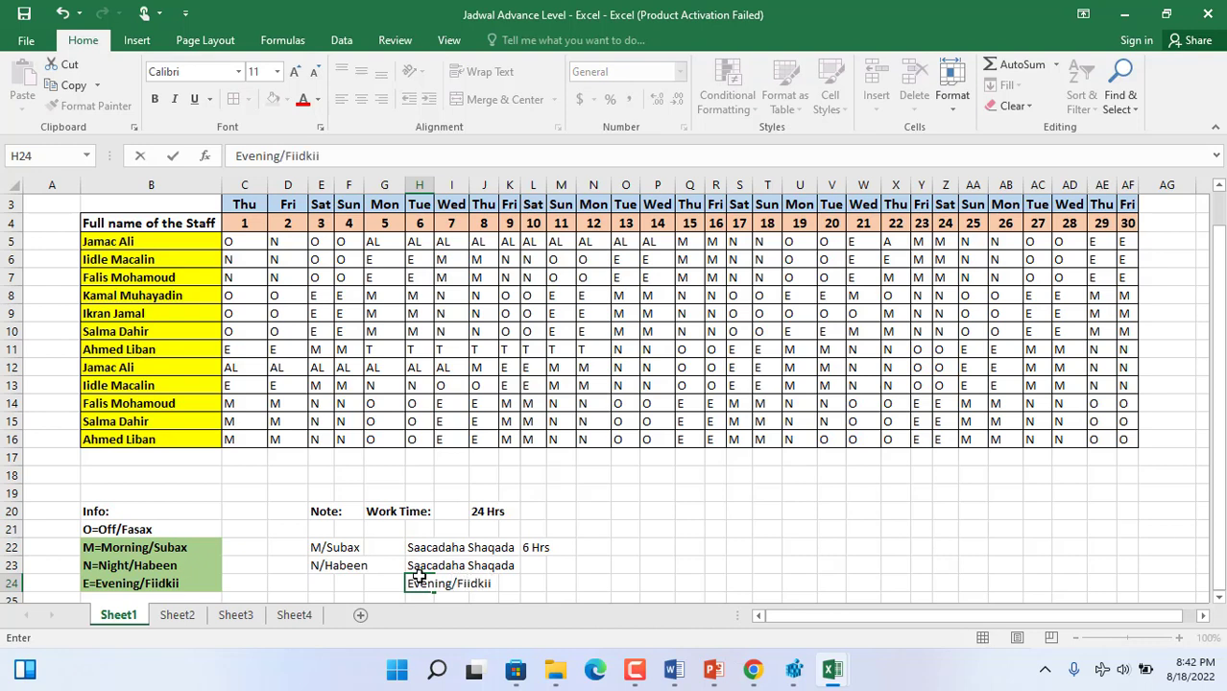
click(489, 582)
- Enter the evening shift duration "6 Hrs" in L24
click(533, 581)
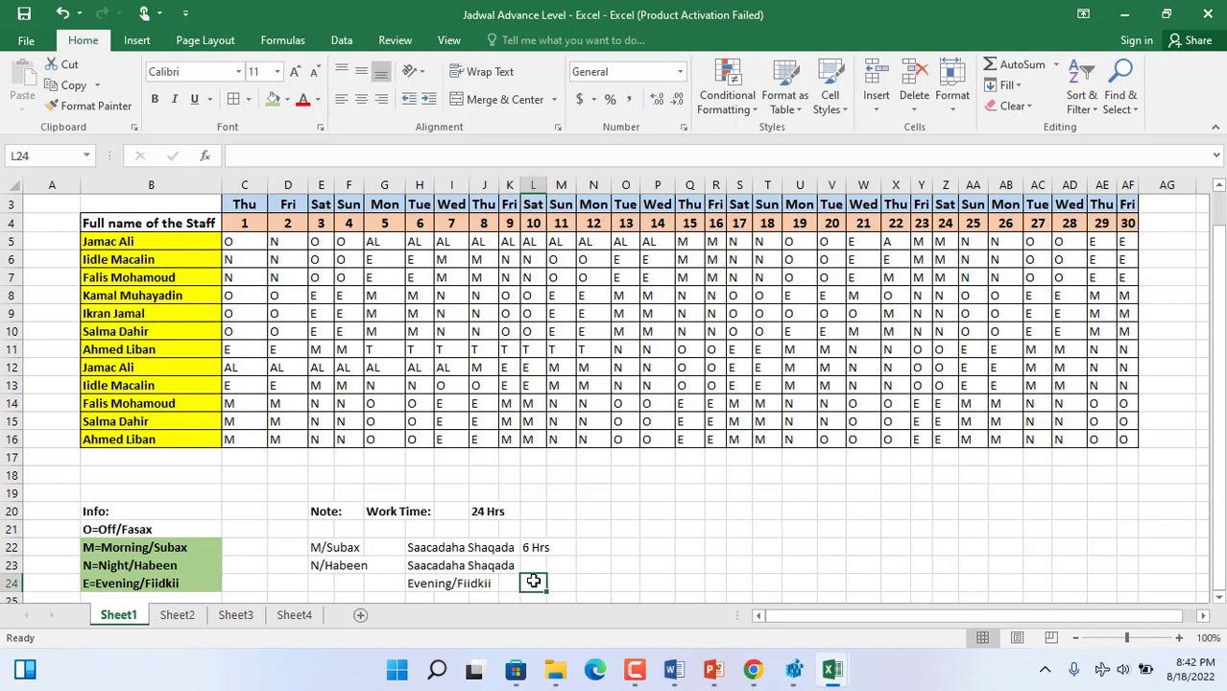
text(6)
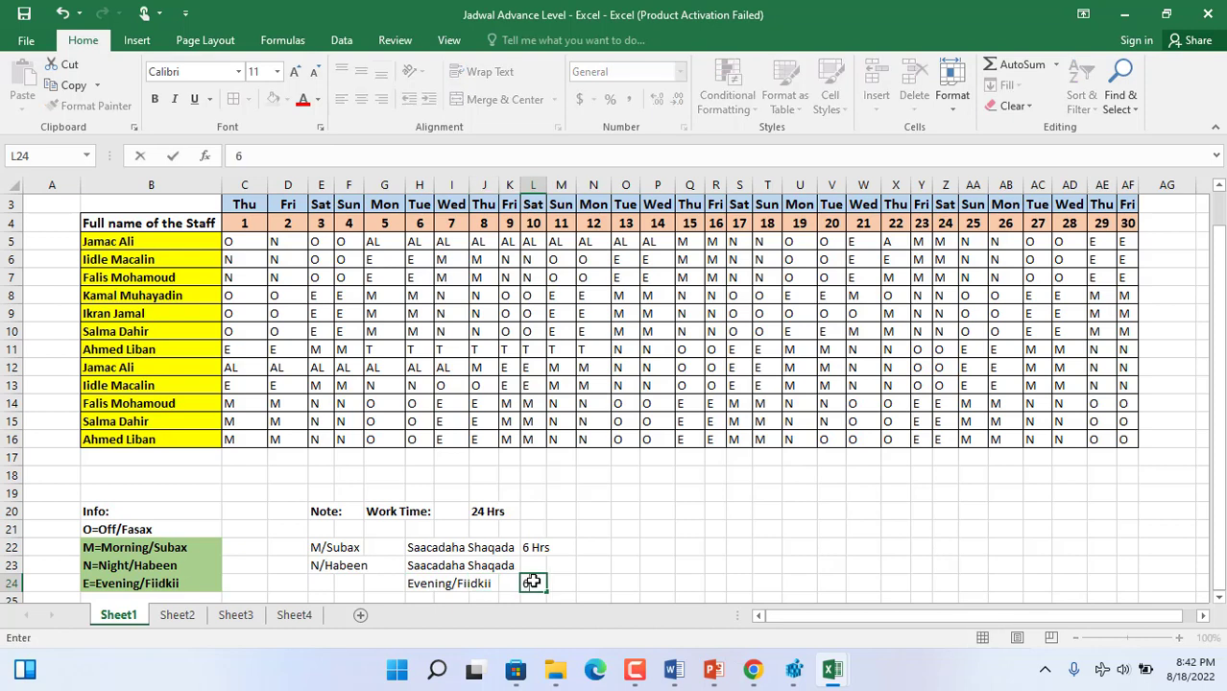
click(573, 582)
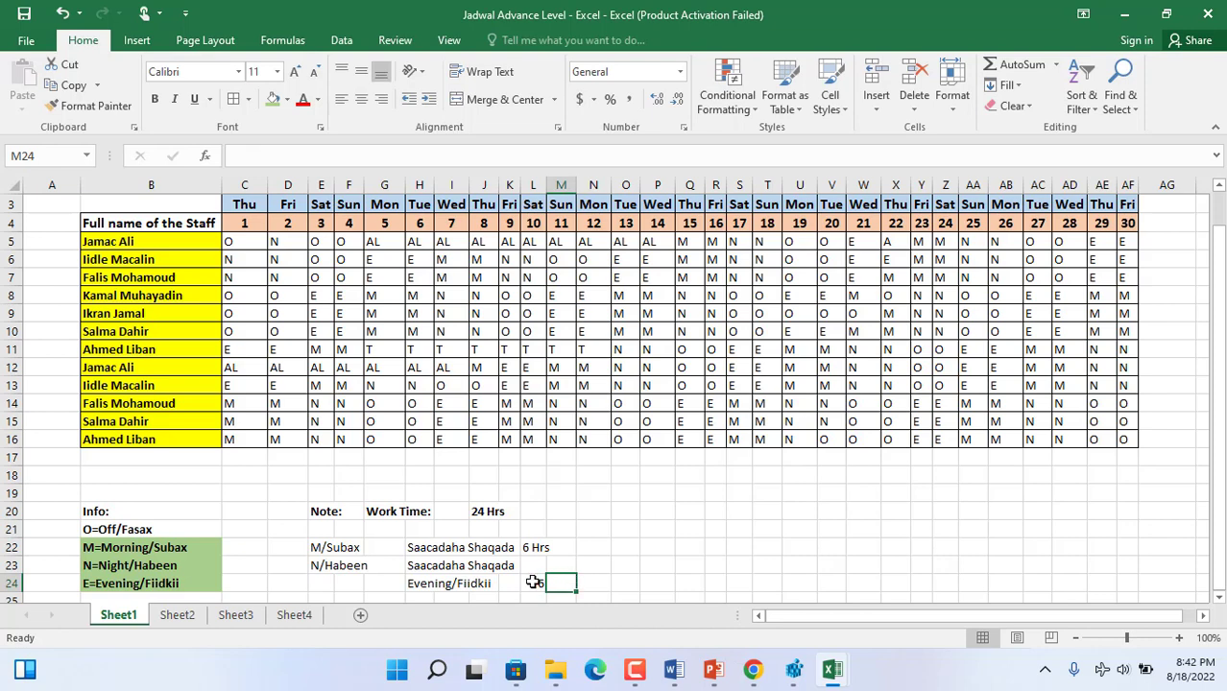
text(6)
click(532, 582)
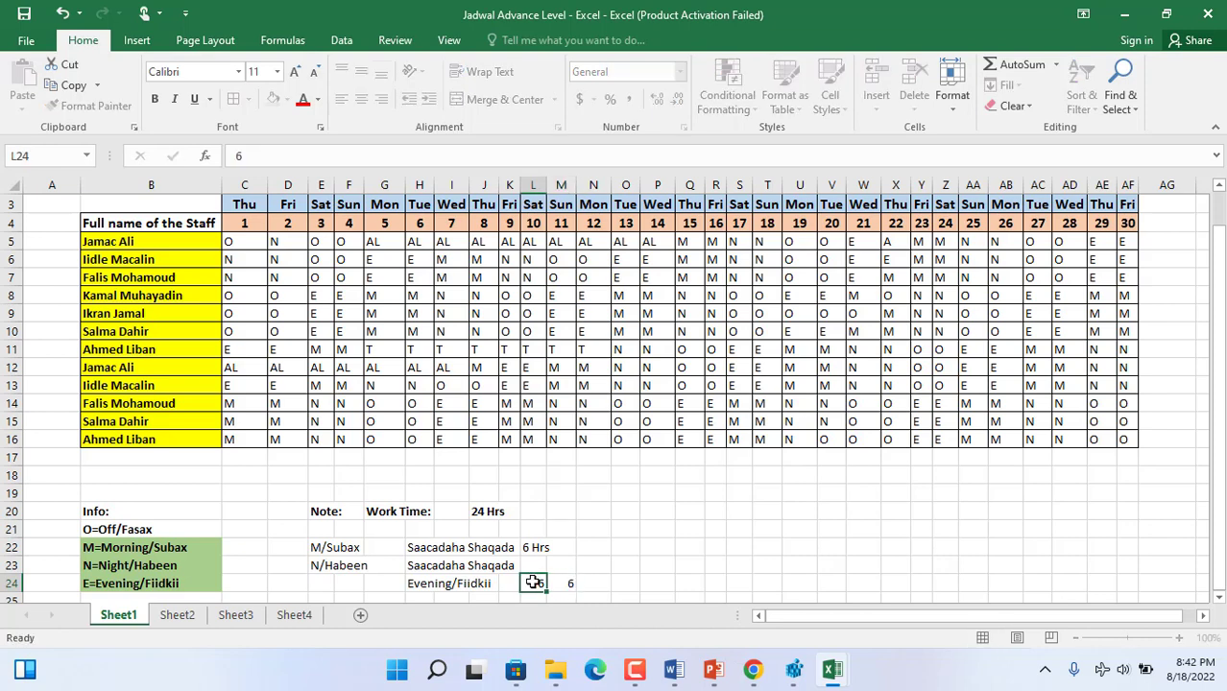
text(6 Hrs)
key(Tab)
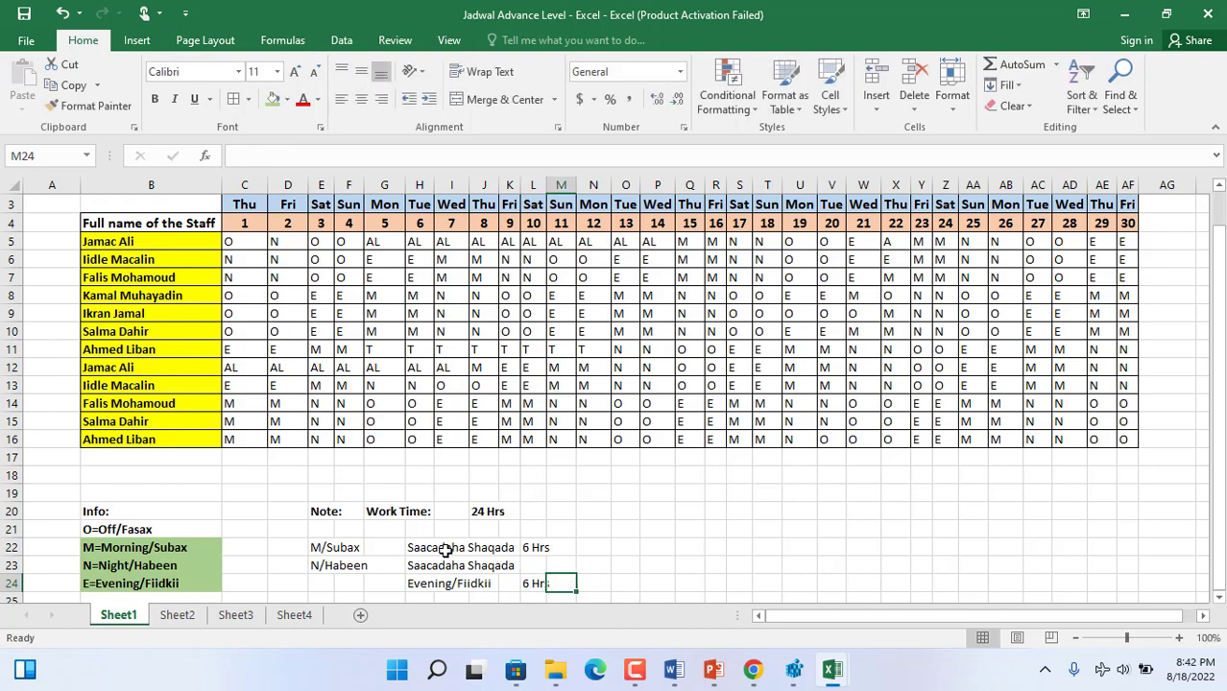
click(529, 547)
drag(530, 547, 530, 583)
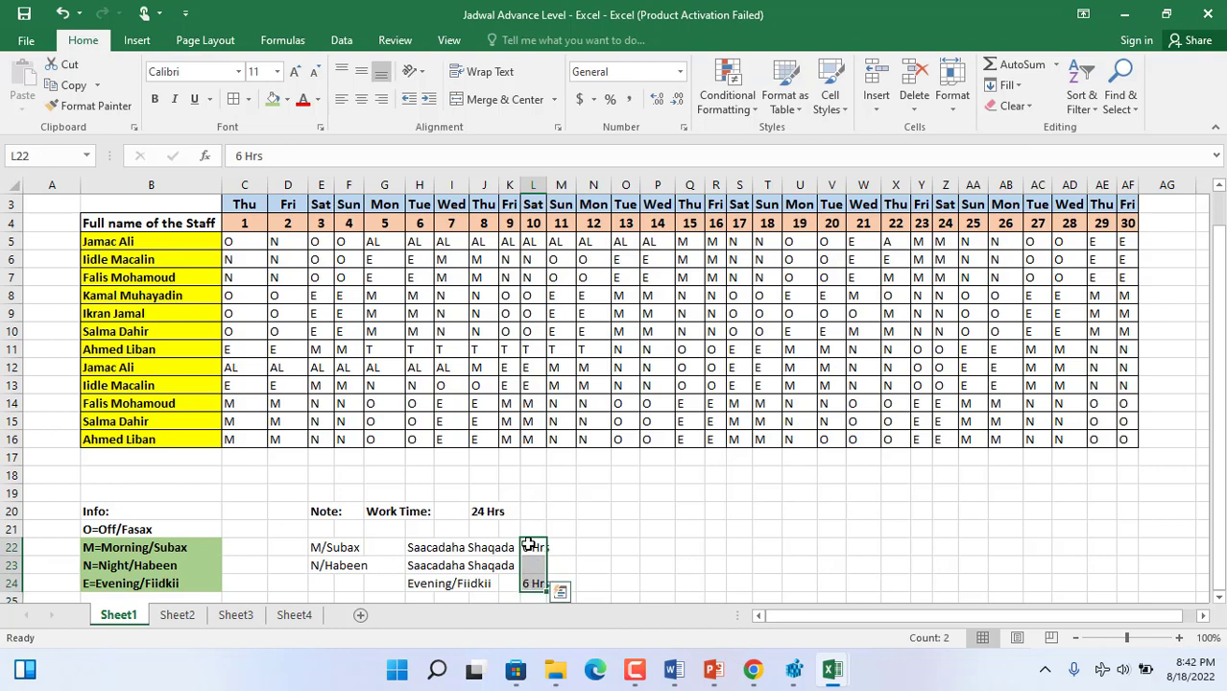
drag(545, 549, 541, 584)
key(Down)
key(Down)
key(Down)
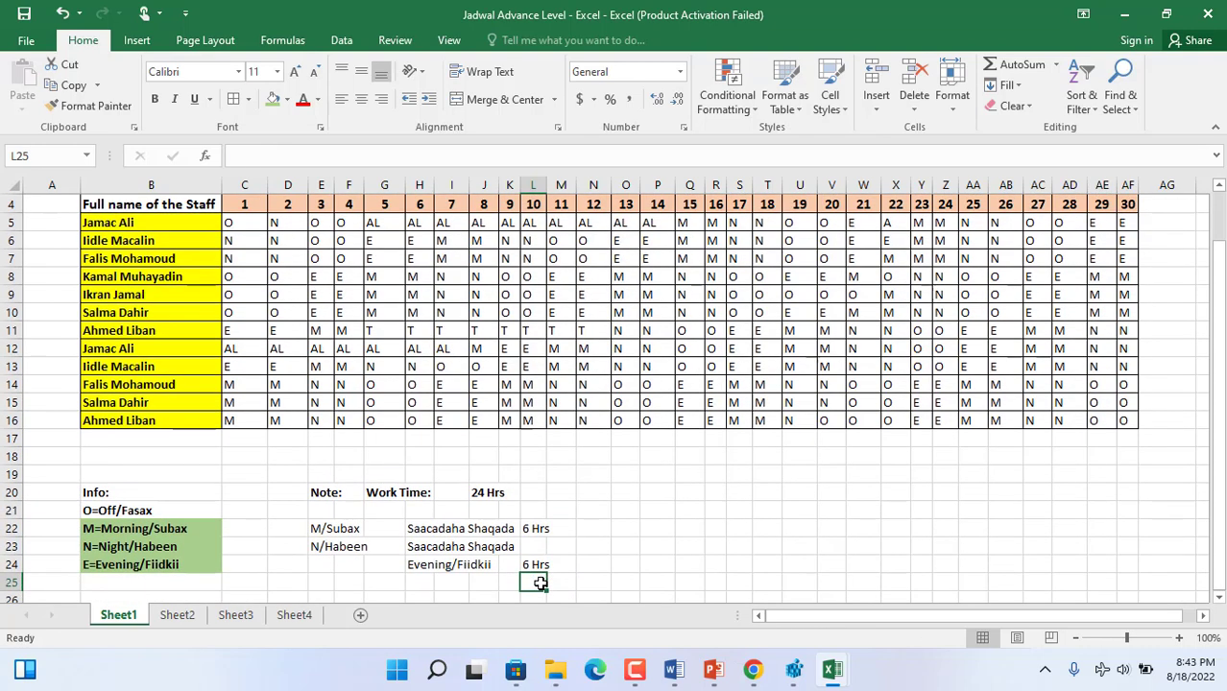
key(Left)
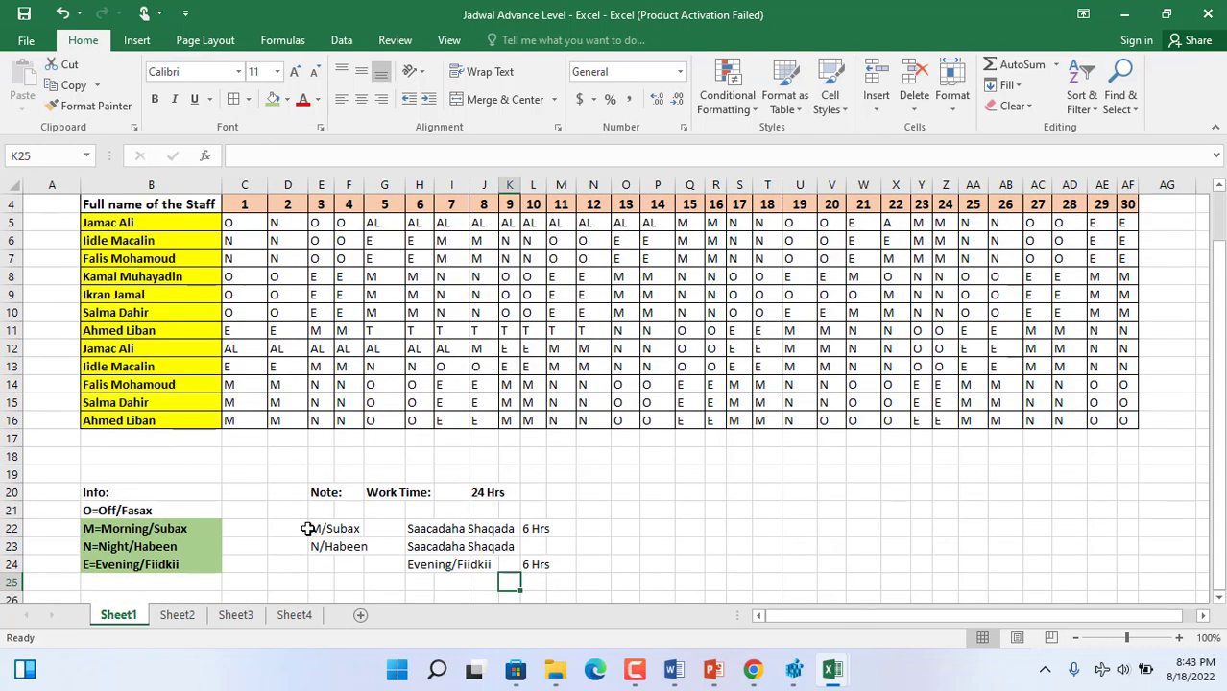
drag(141, 529, 144, 566)
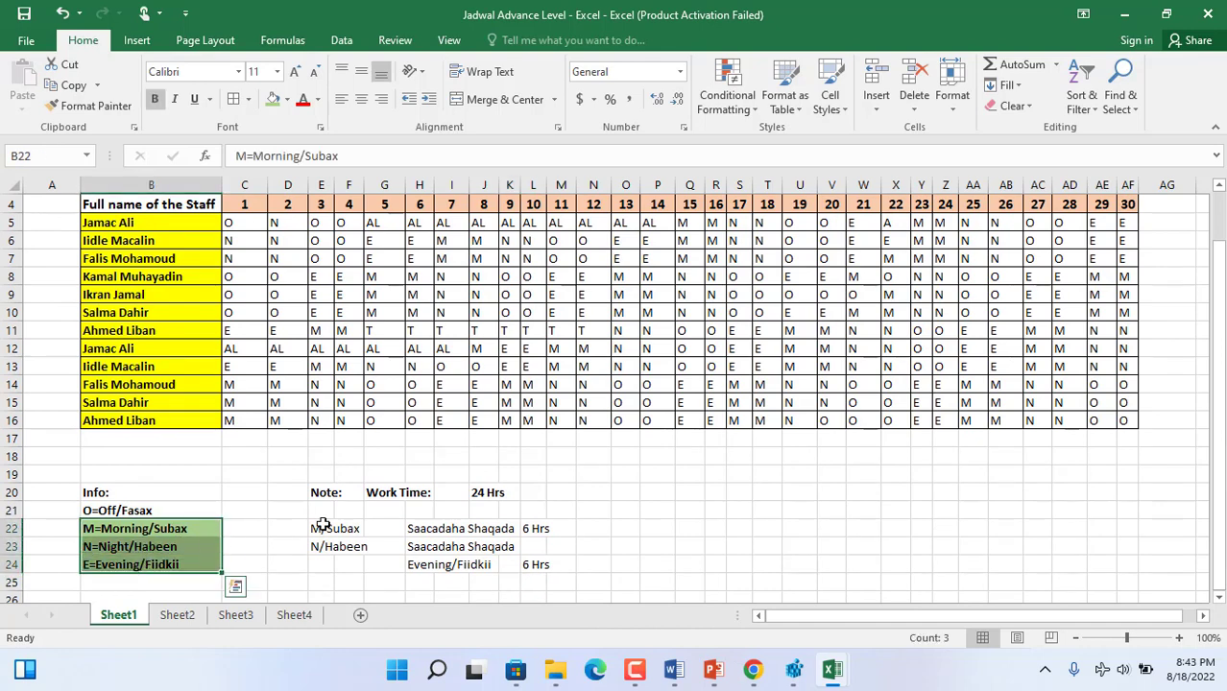
- Enter the night shift duration "12 Hrs" in L23 and auto-fit the width of column L
click(538, 547)
text(12)
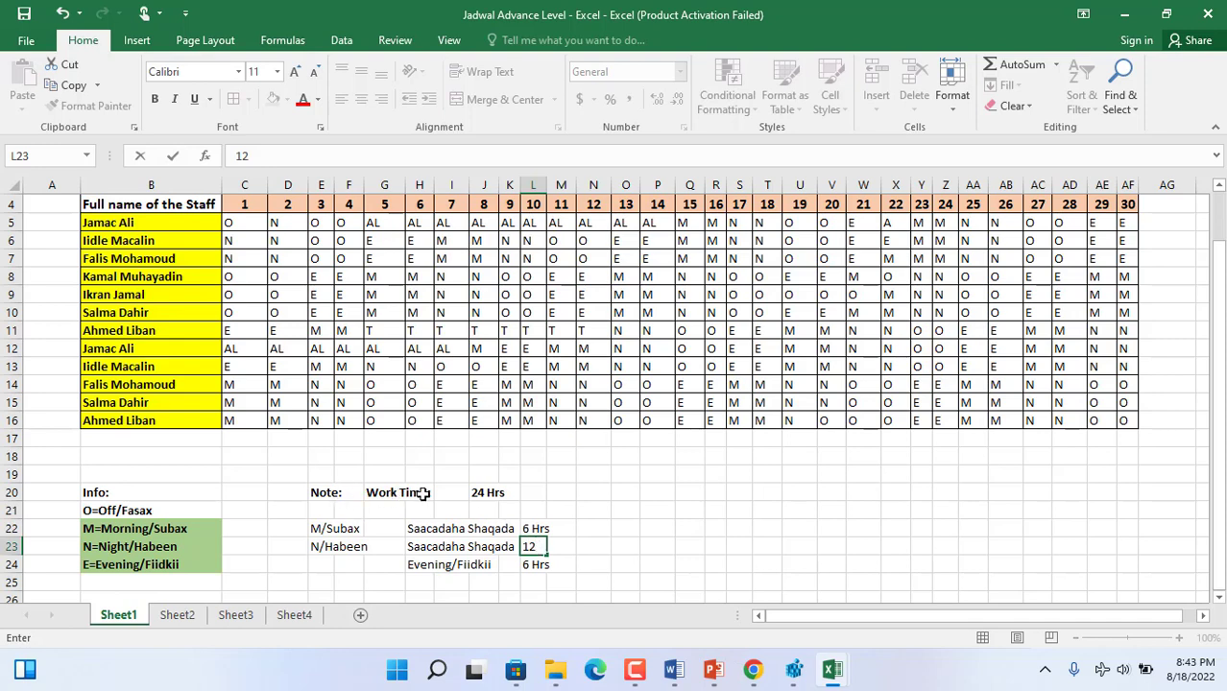
click(556, 521)
click(540, 544)
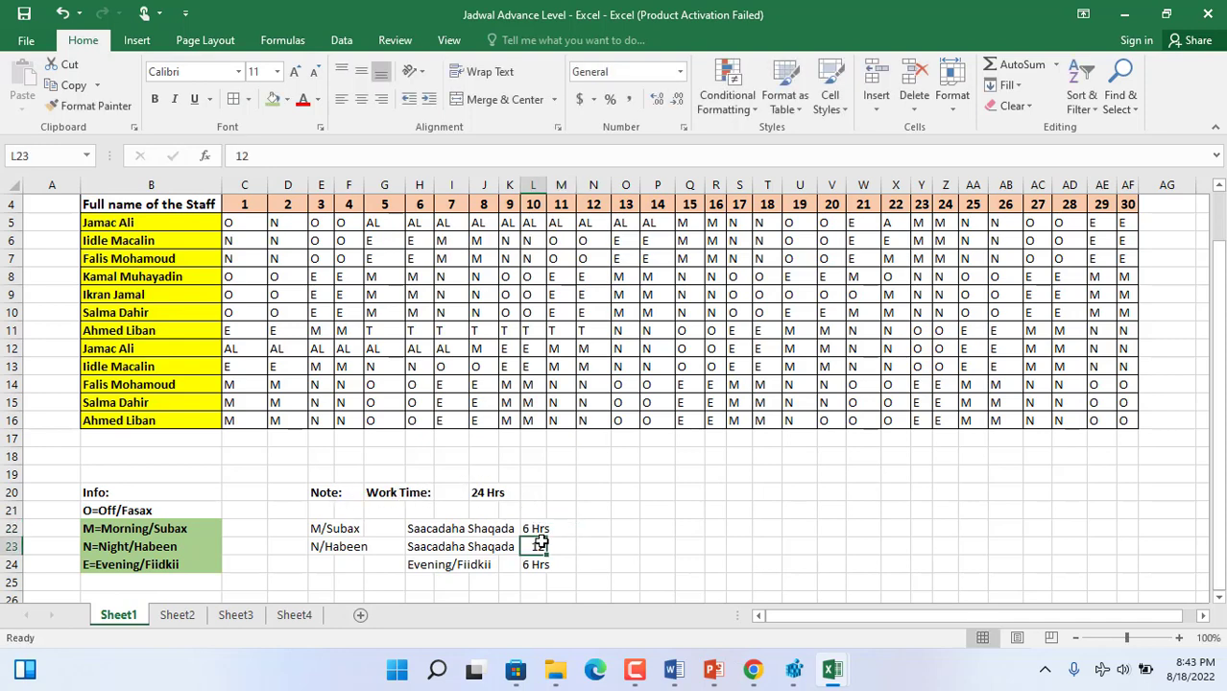
text(12)
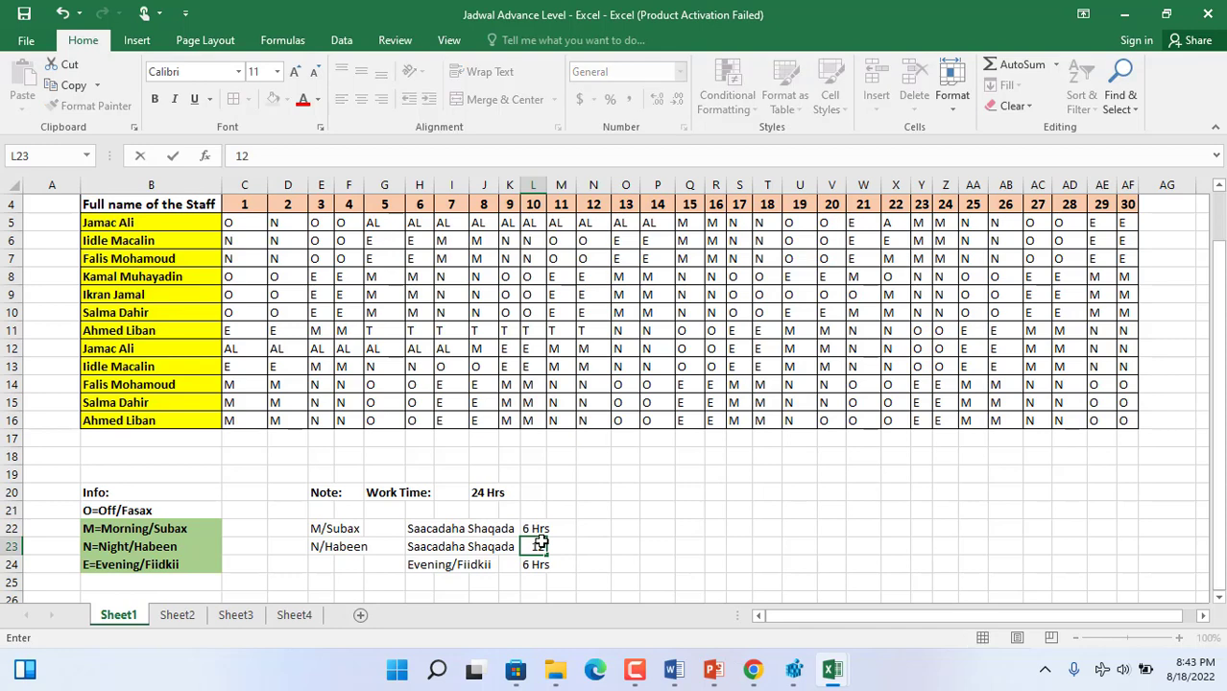
text( Hrs)
click(581, 563)
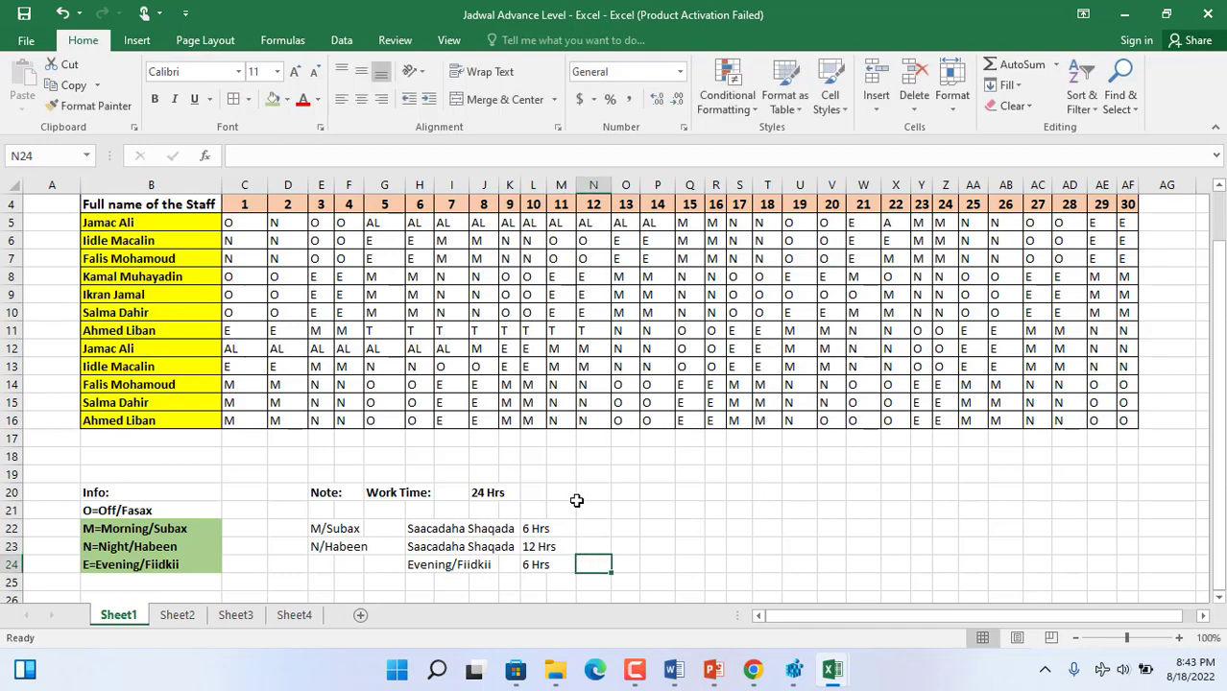
double_click(546, 185)
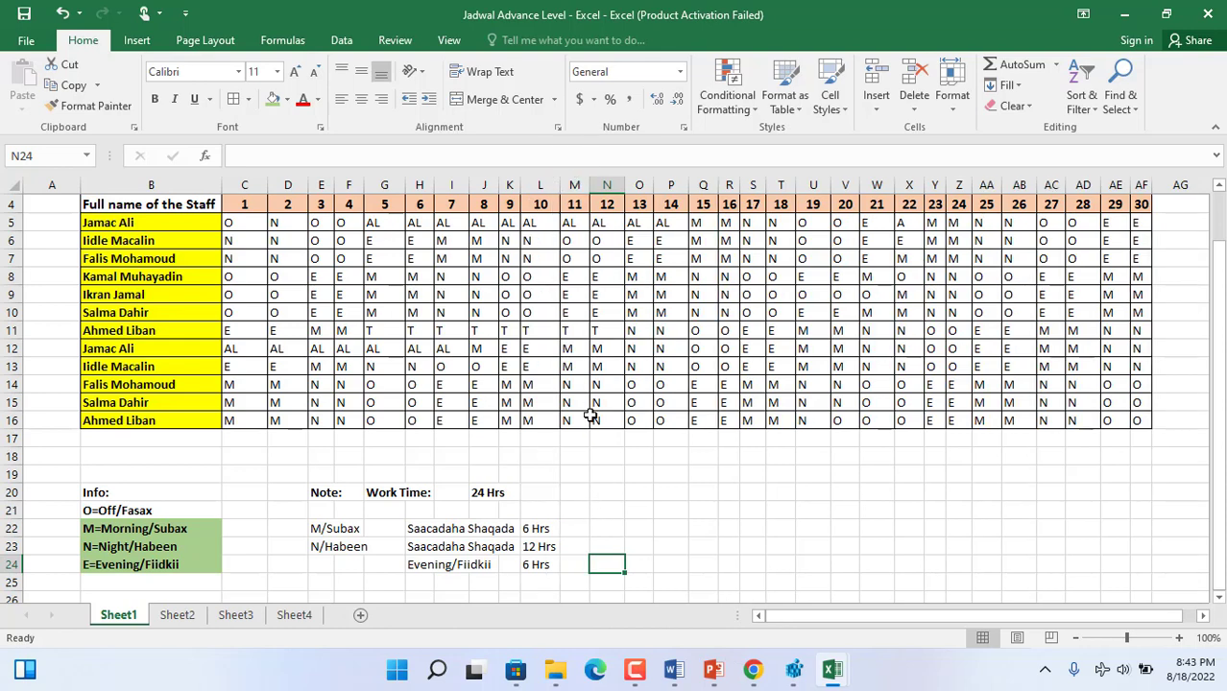
click(597, 528)
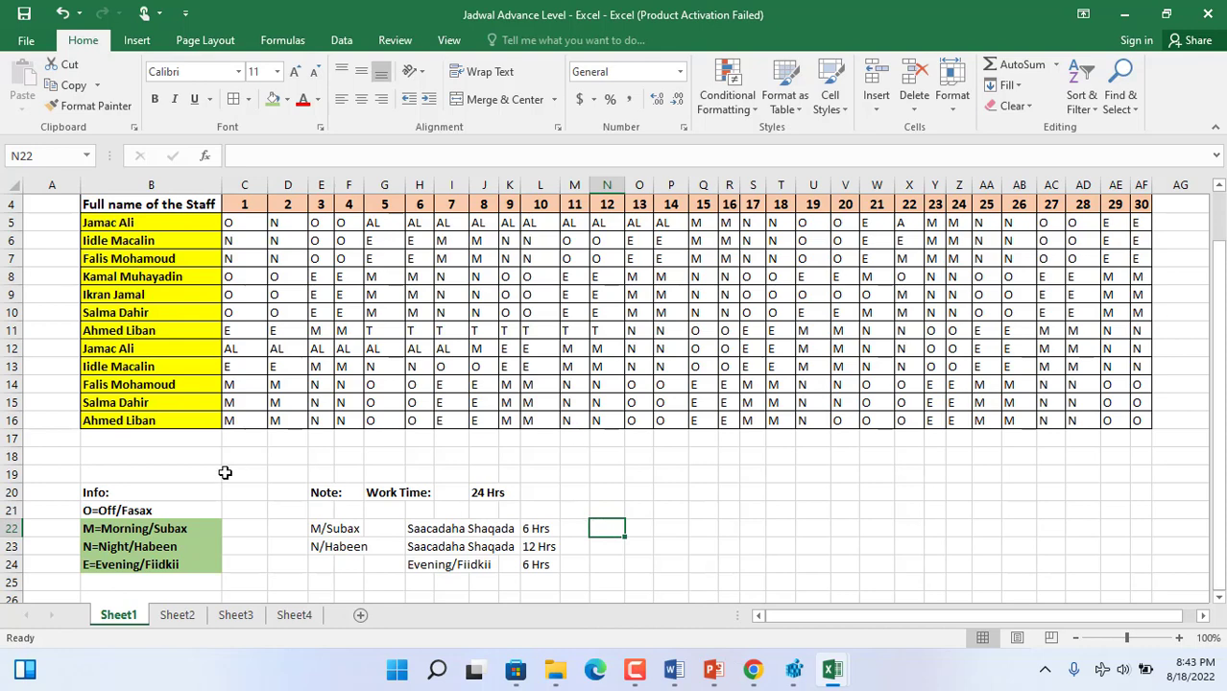
- Enter the shift durations beside the code legend: "6 Hrs" in C22, "12 Hrs" in C23 and "6 Hrs" in C24
click(245, 535)
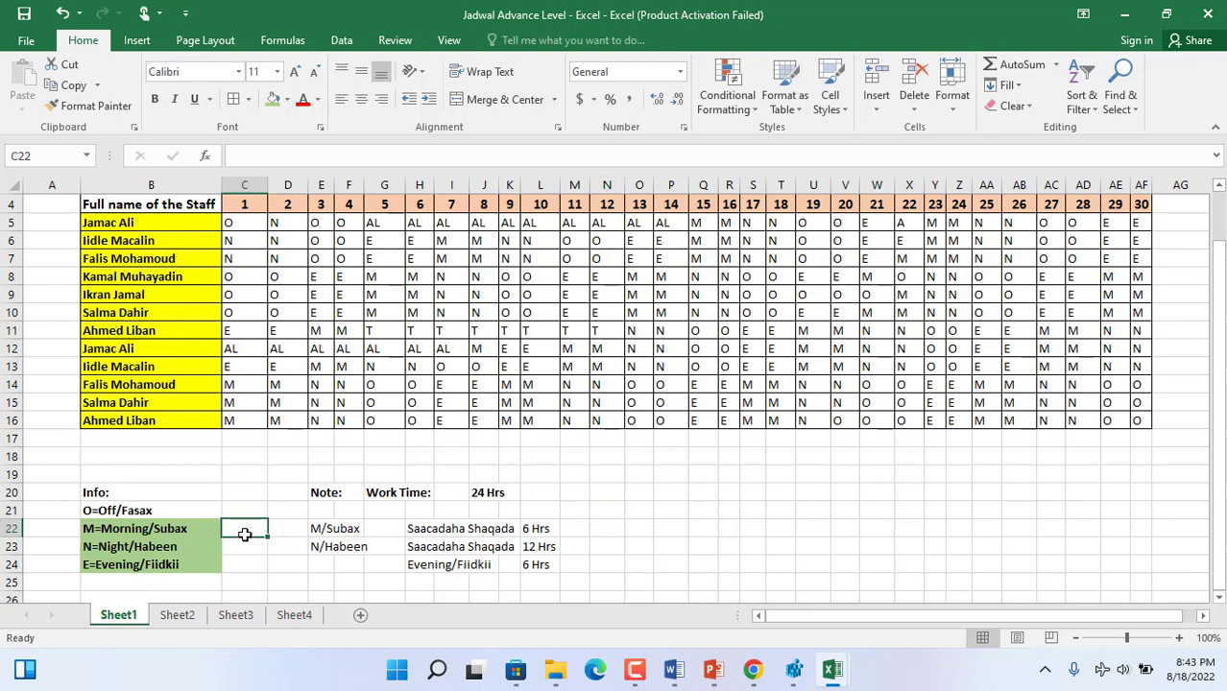
text(6 Hrs)
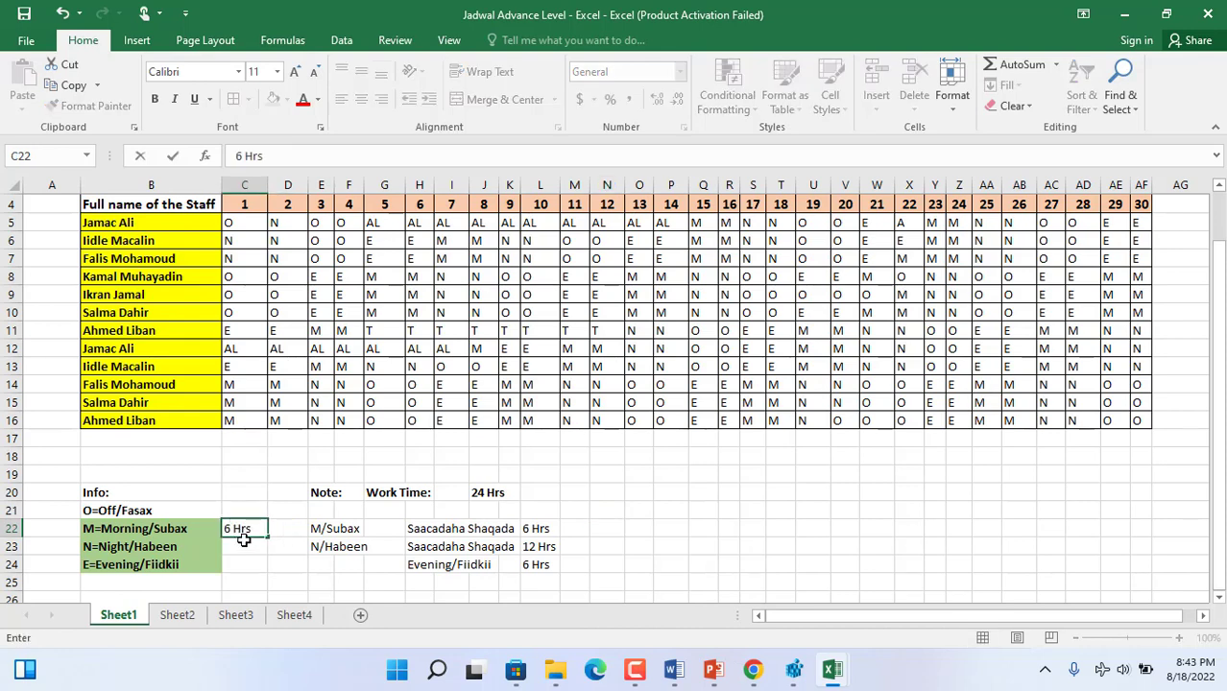
click(244, 544)
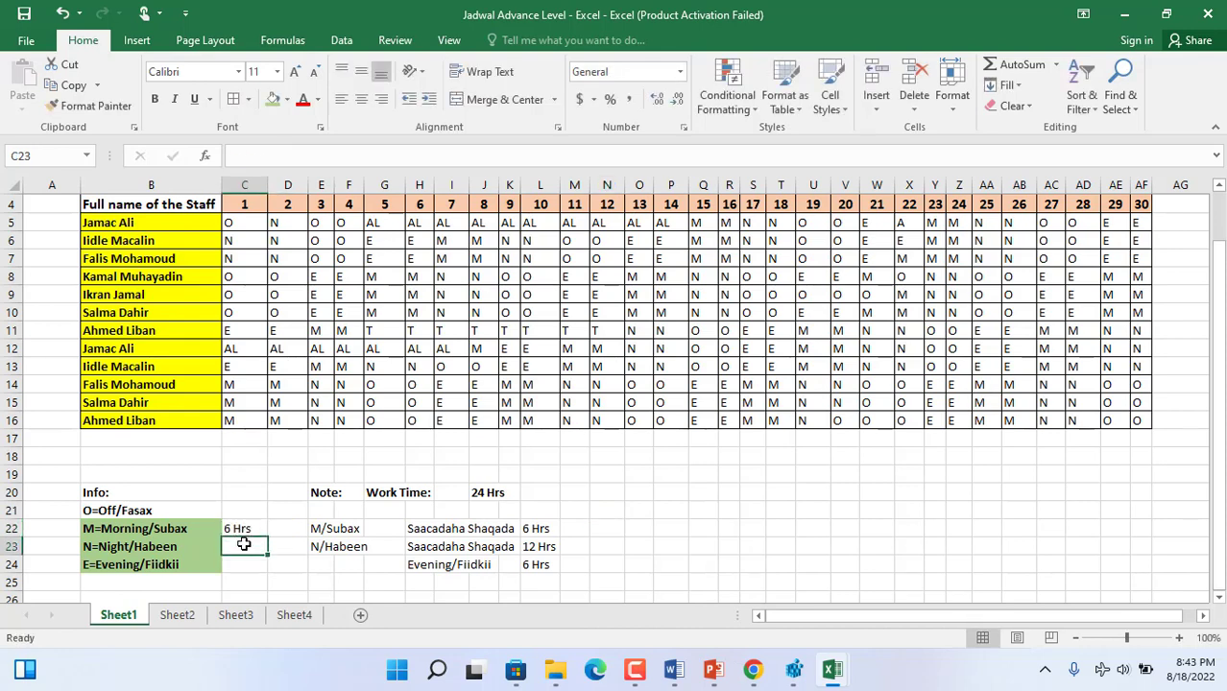
text(12 Hrs)
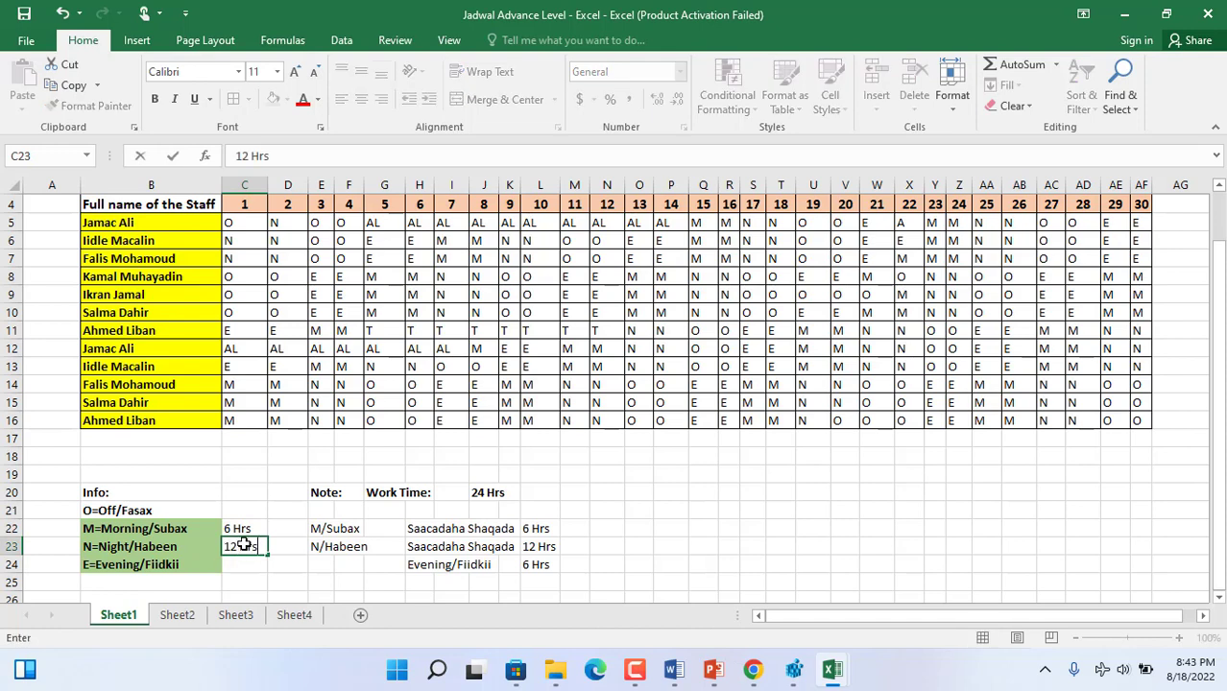
key(Return)
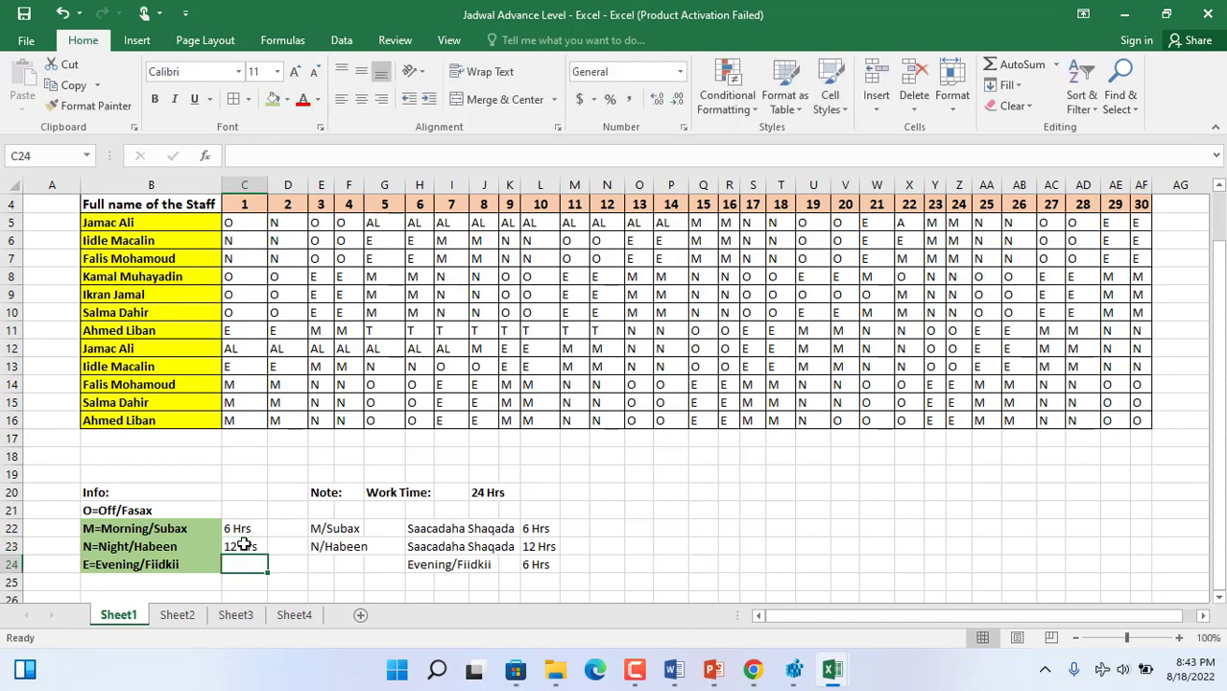
key(Right)
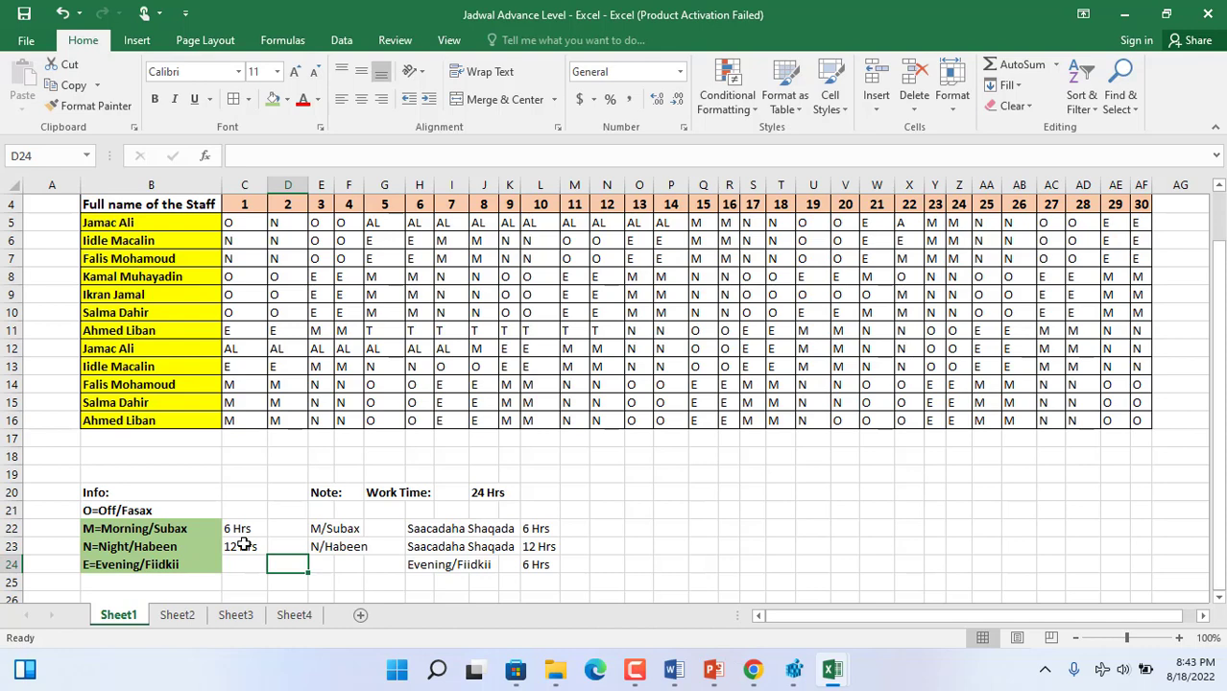
click(243, 558)
text(6)
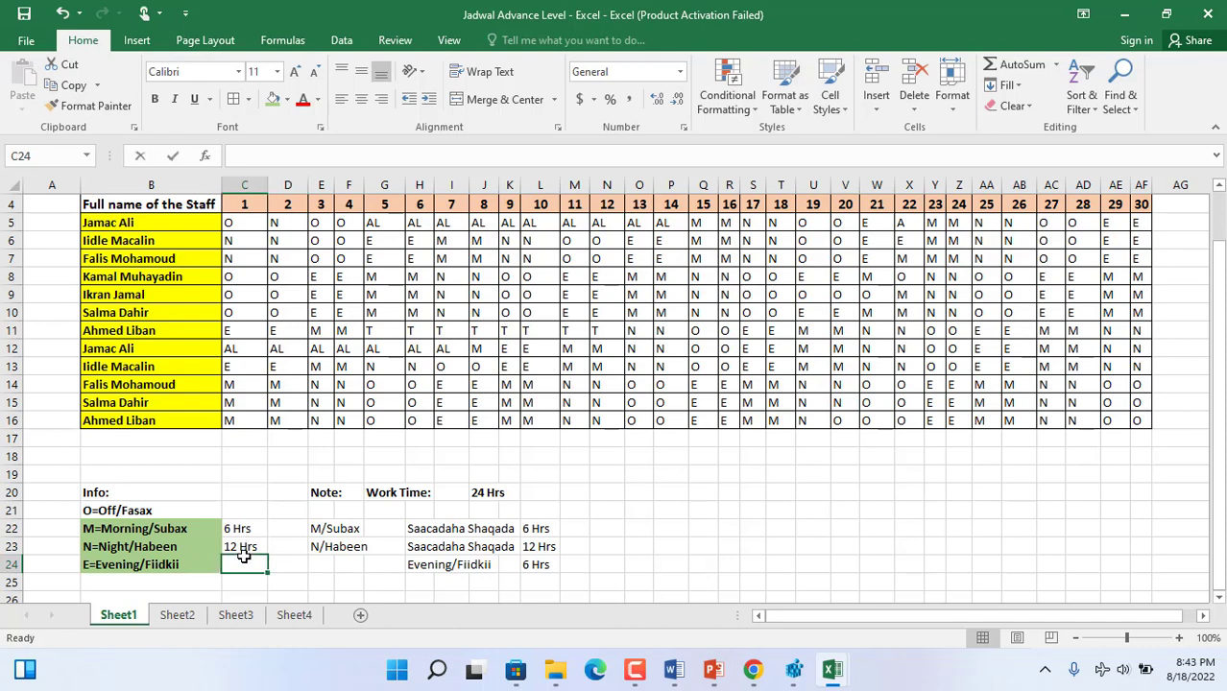
text( Hrs)
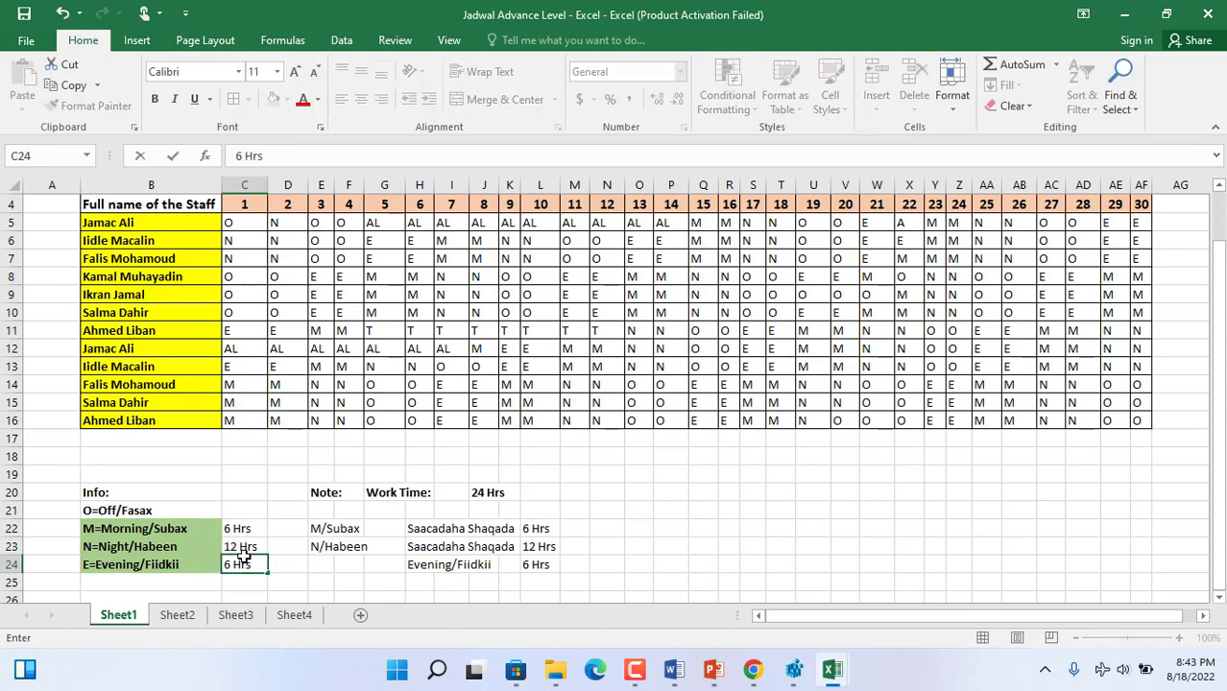
key(ctrl+Return)
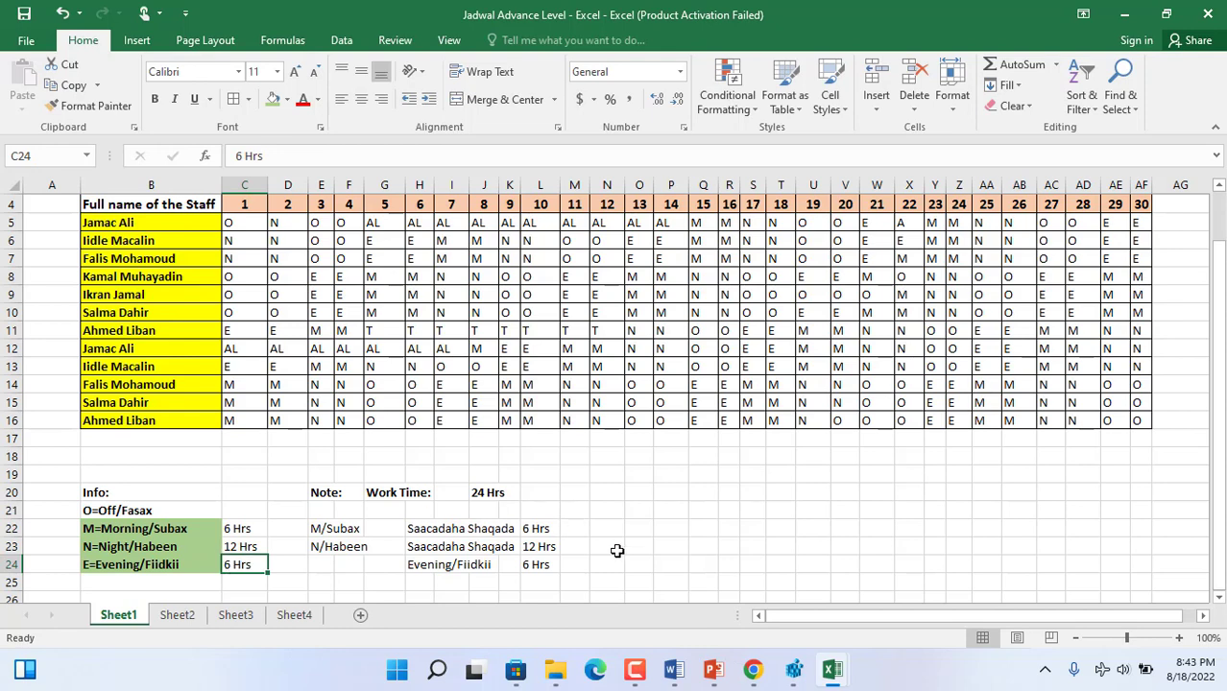
click(616, 549)
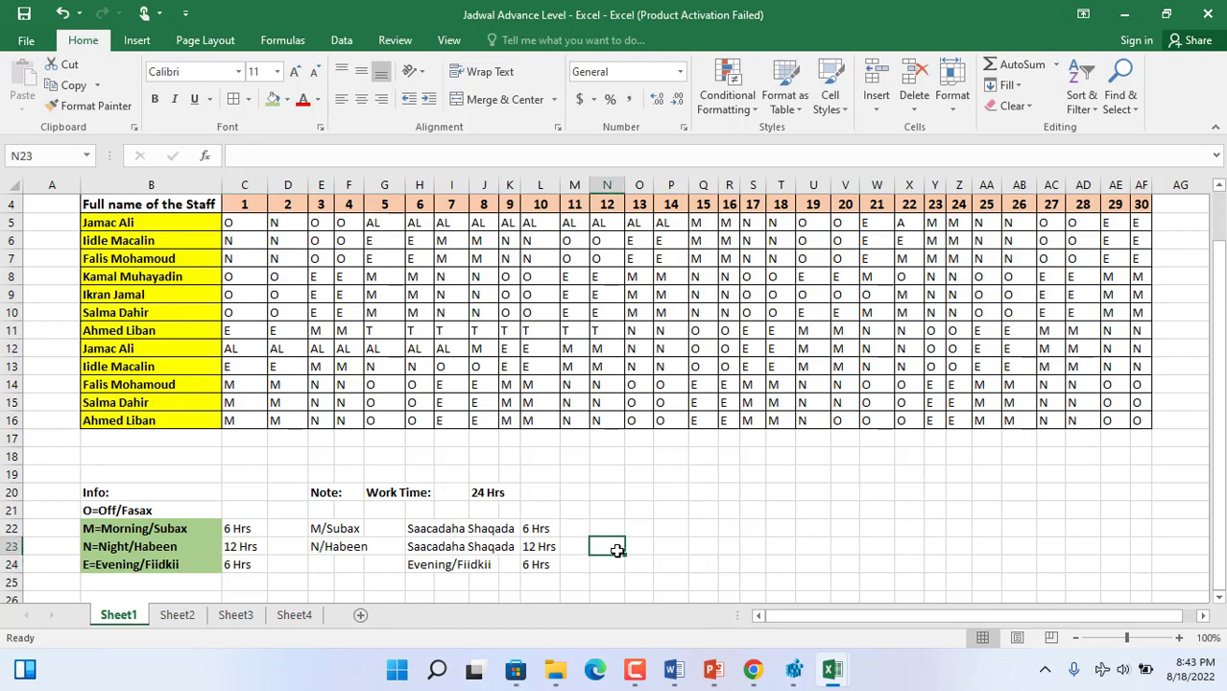
drag(1219, 305, 1211, 245)
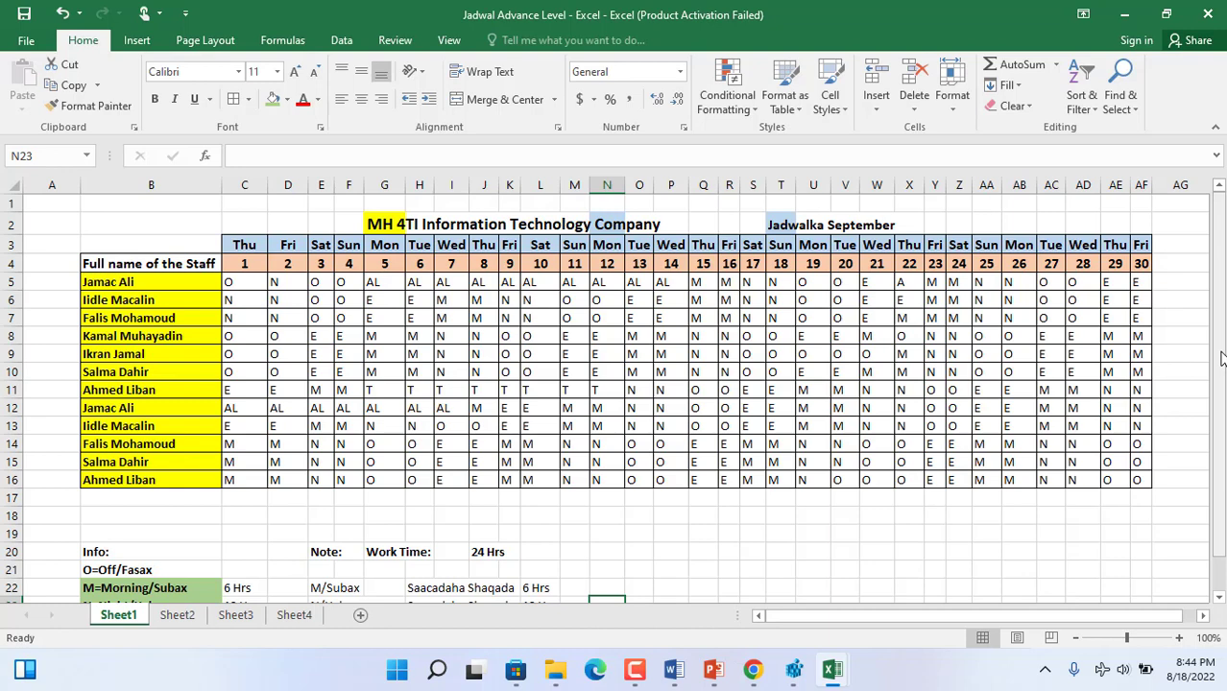
click(1169, 265)
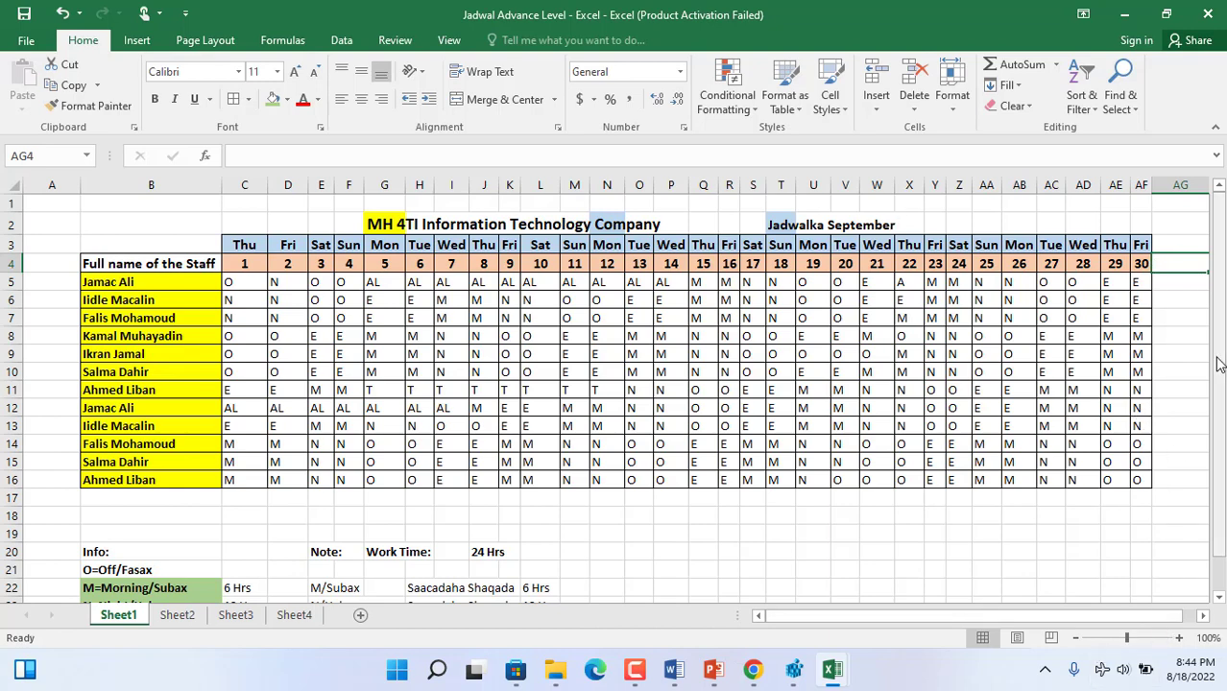
key(Right)
key(Right)
key(Left)
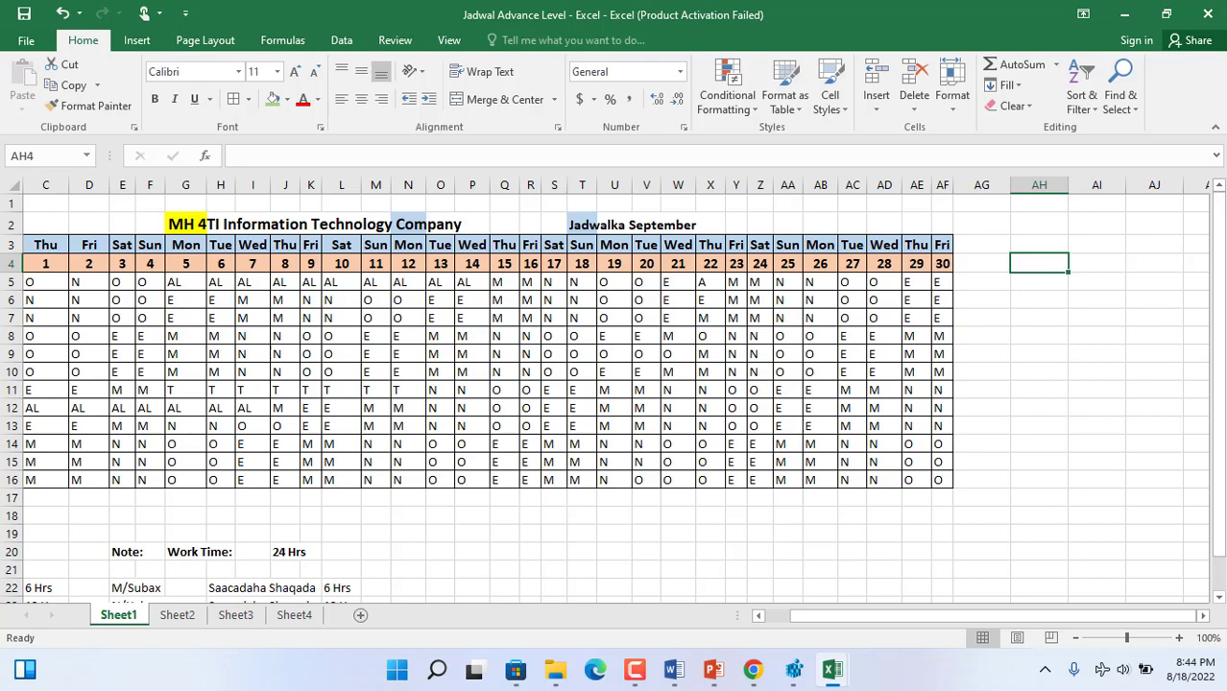
mouse_move(831, 669)
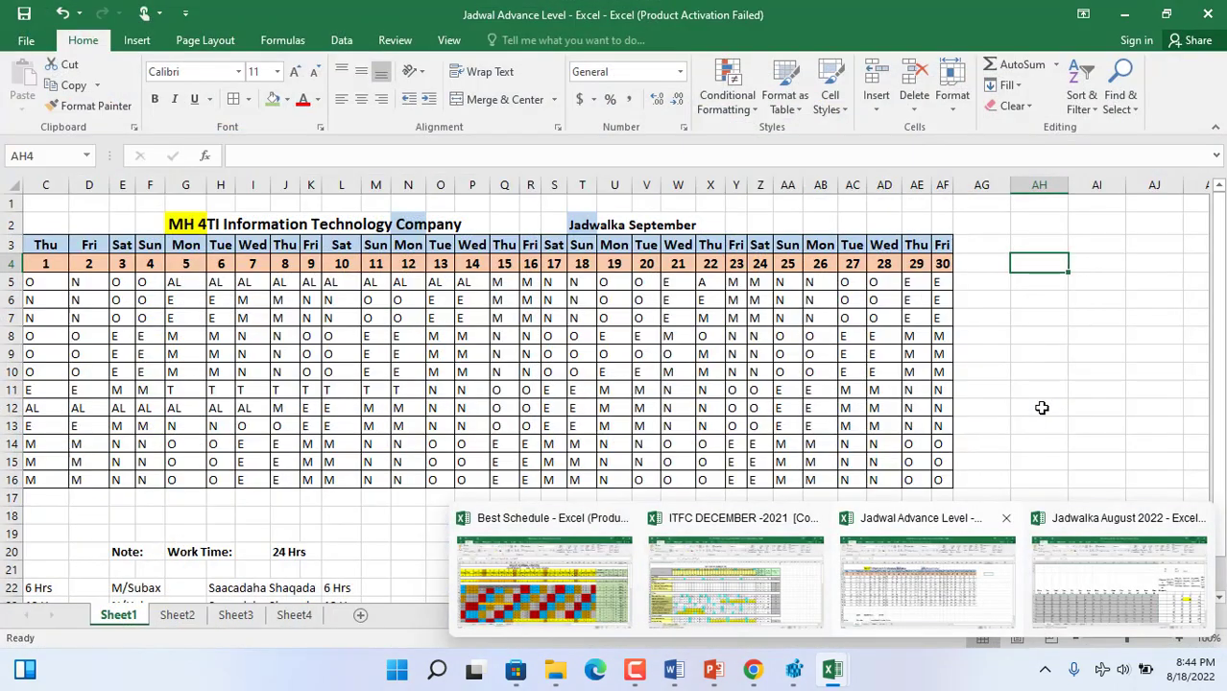
click(1041, 408)
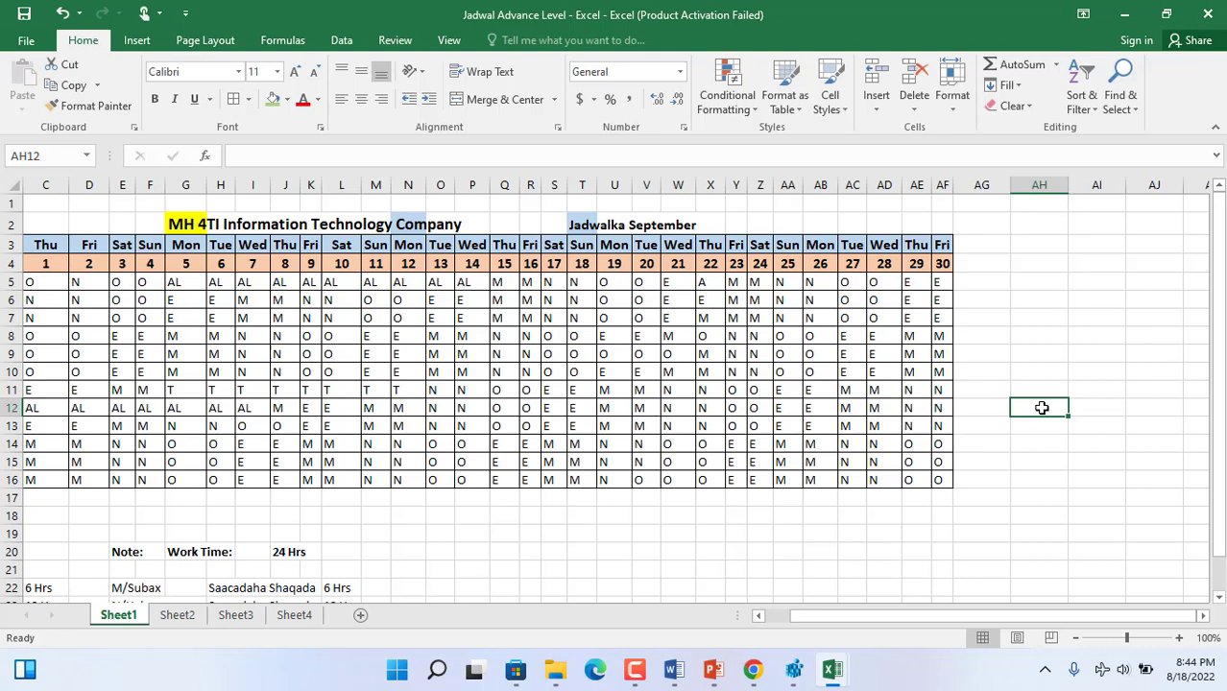
click(1017, 315)
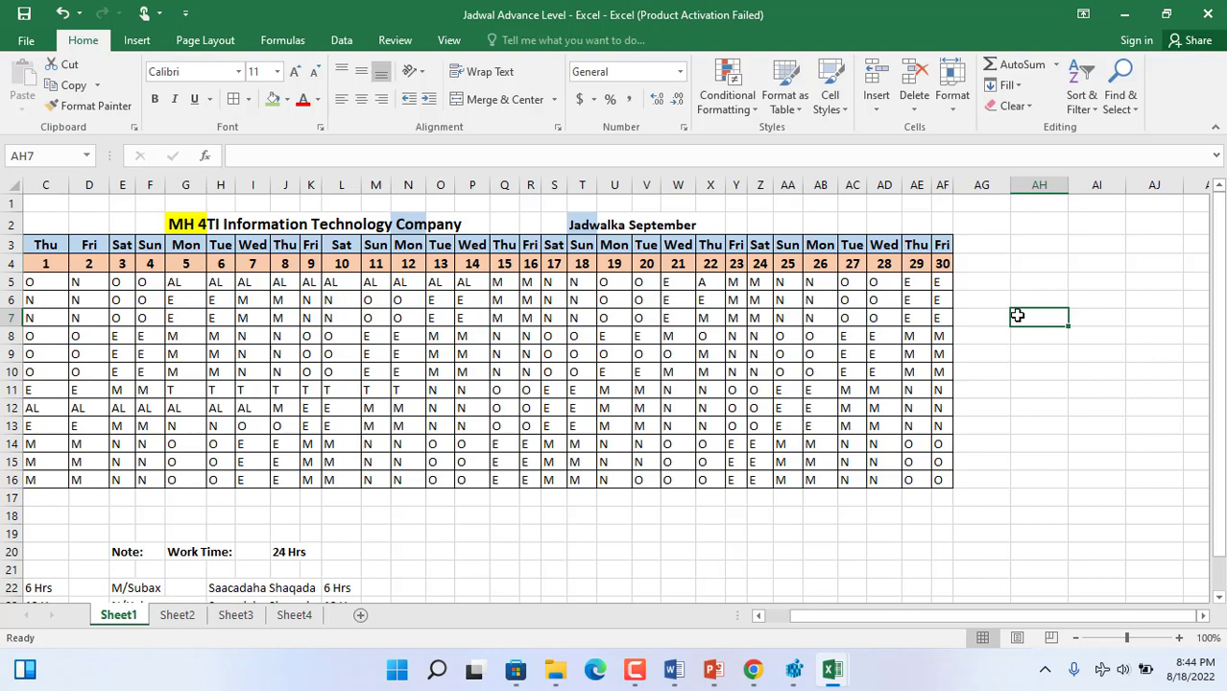
- Enter the morning-hours column heading "Sacadaha Subax" in AG3
click(984, 241)
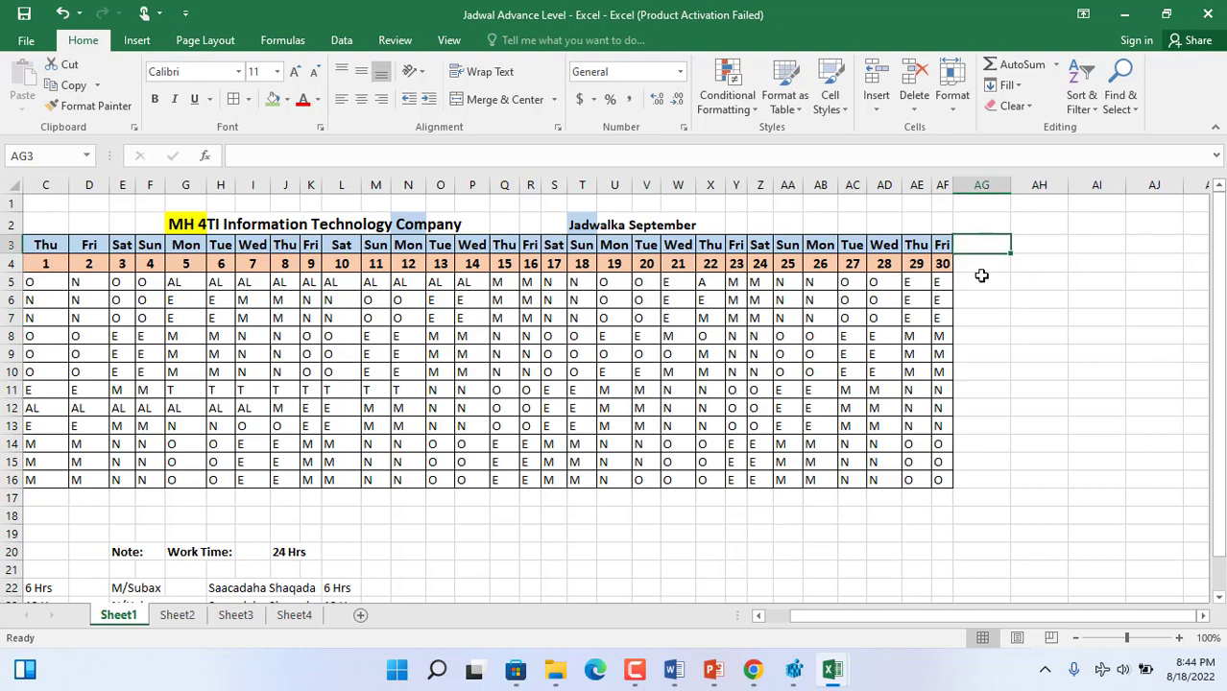
key(ctrl+c)
text(Sacada)
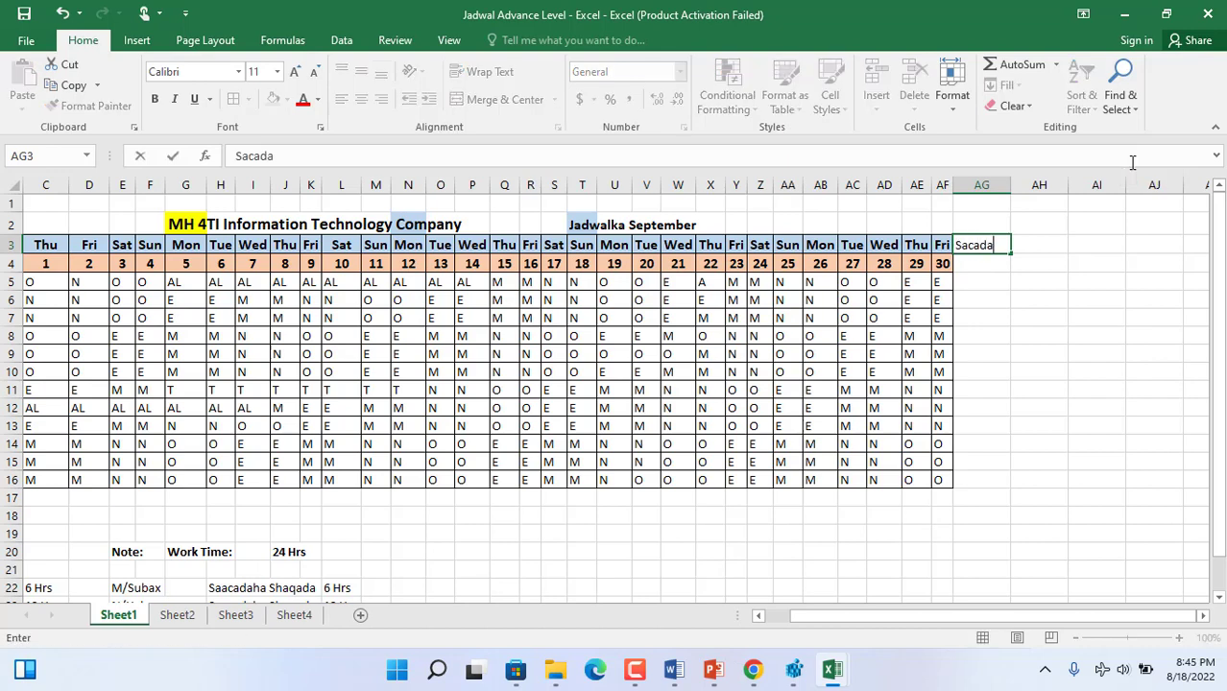
text(ha Subax)
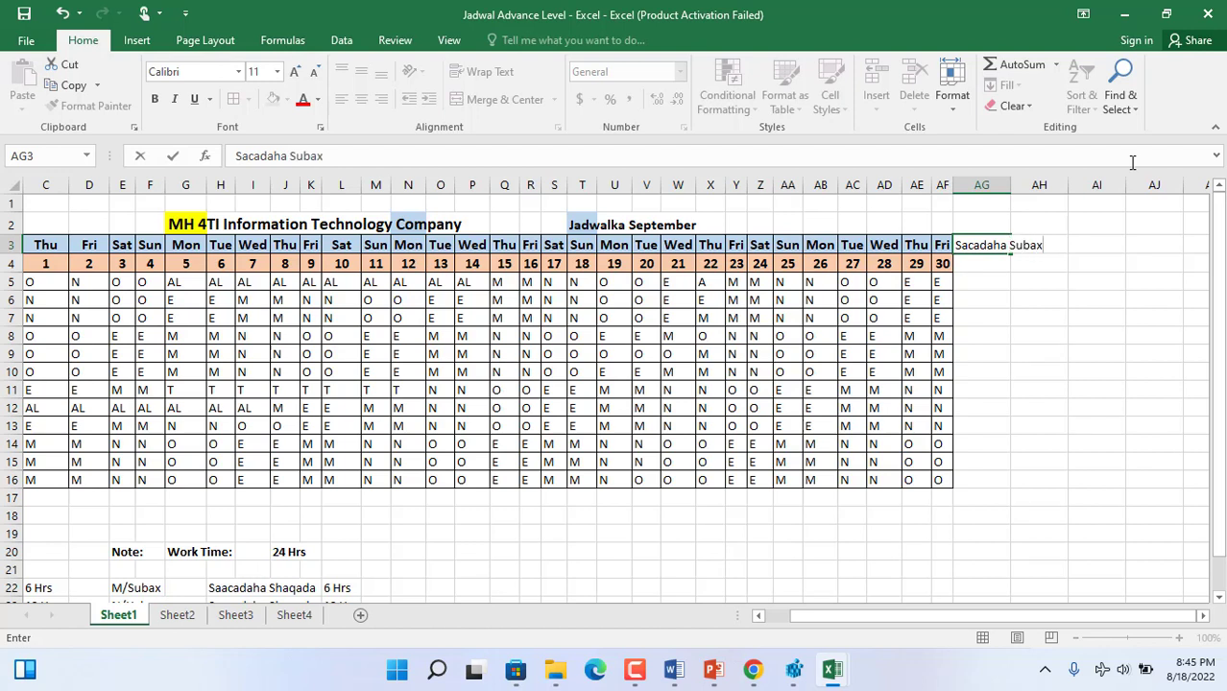
key(Tab)
- Format the AG3 heading with a white fill and wrapped text, widening column AG so "Sacadaha" fits on one line
click(998, 245)
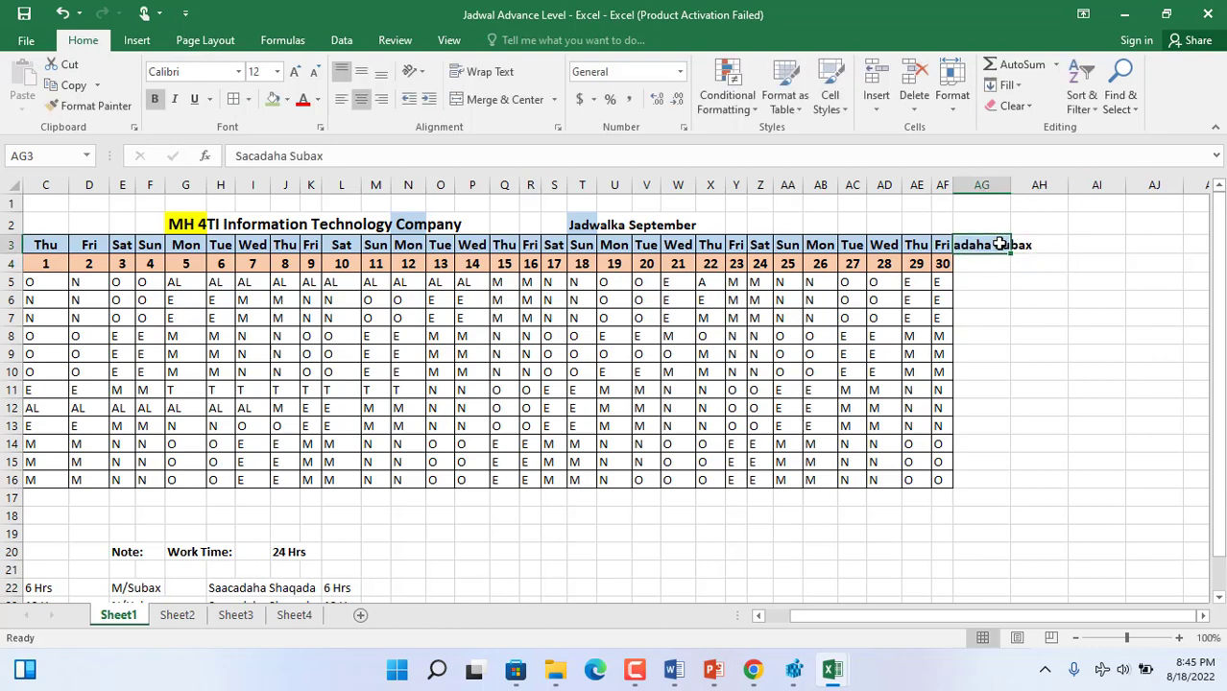
click(286, 99)
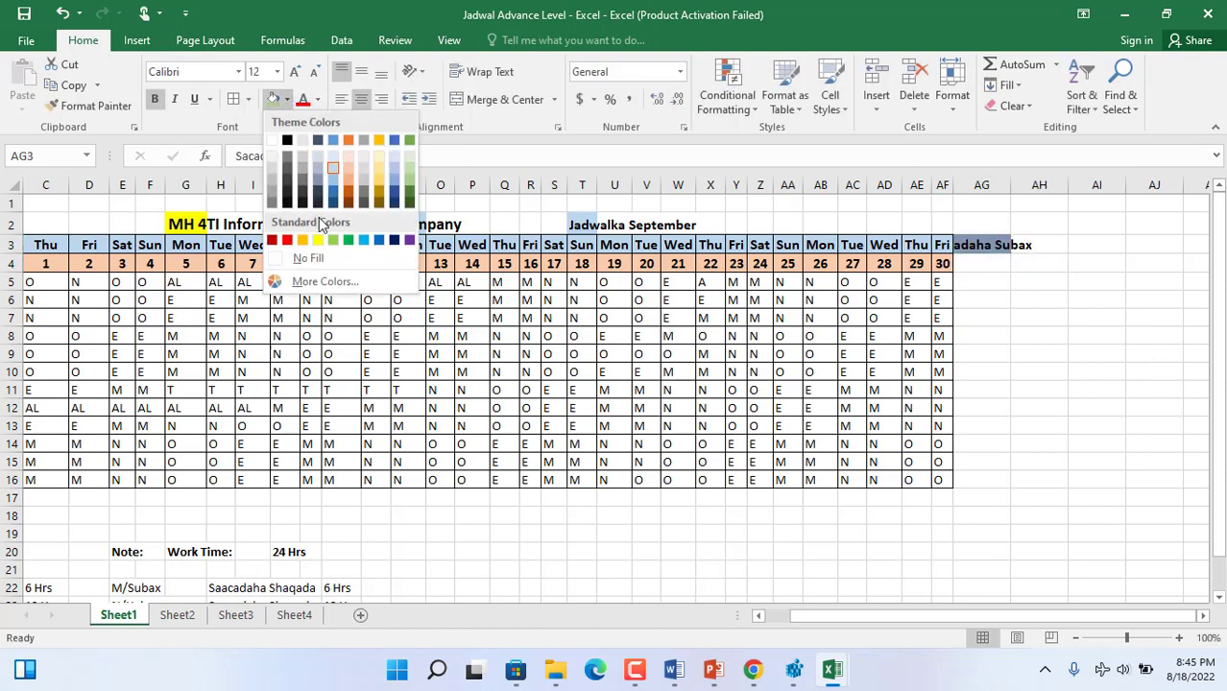
click(274, 149)
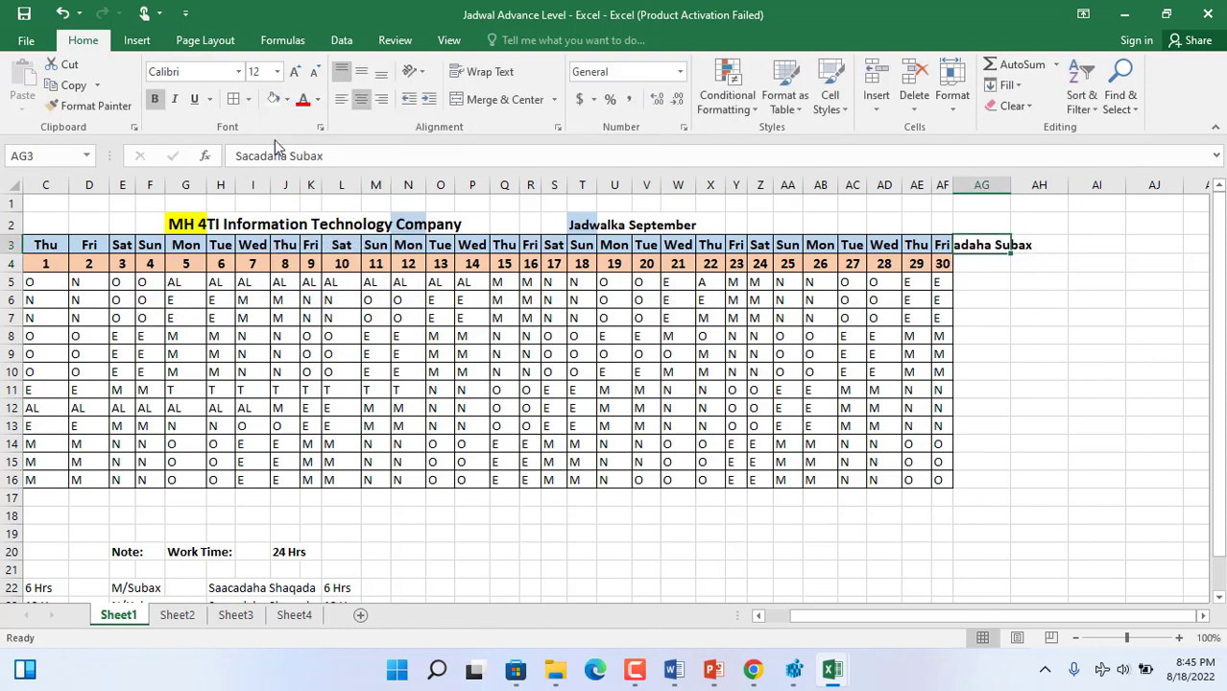
click(484, 72)
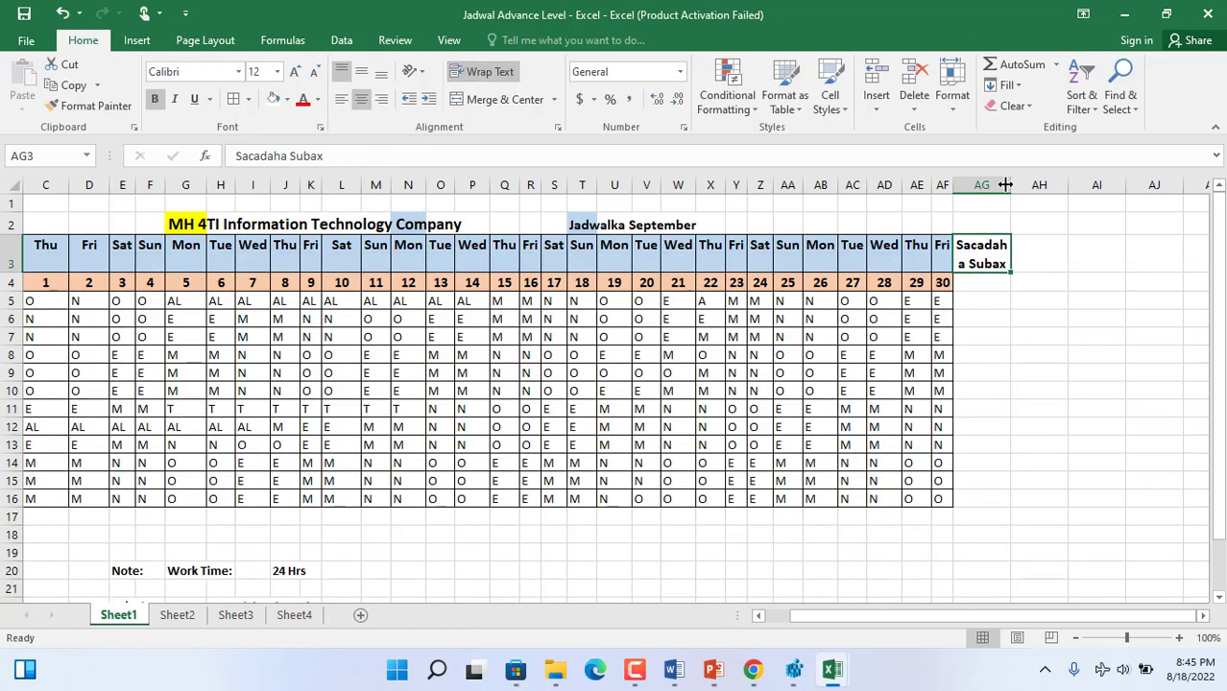
drag(1005, 184, 1018, 184)
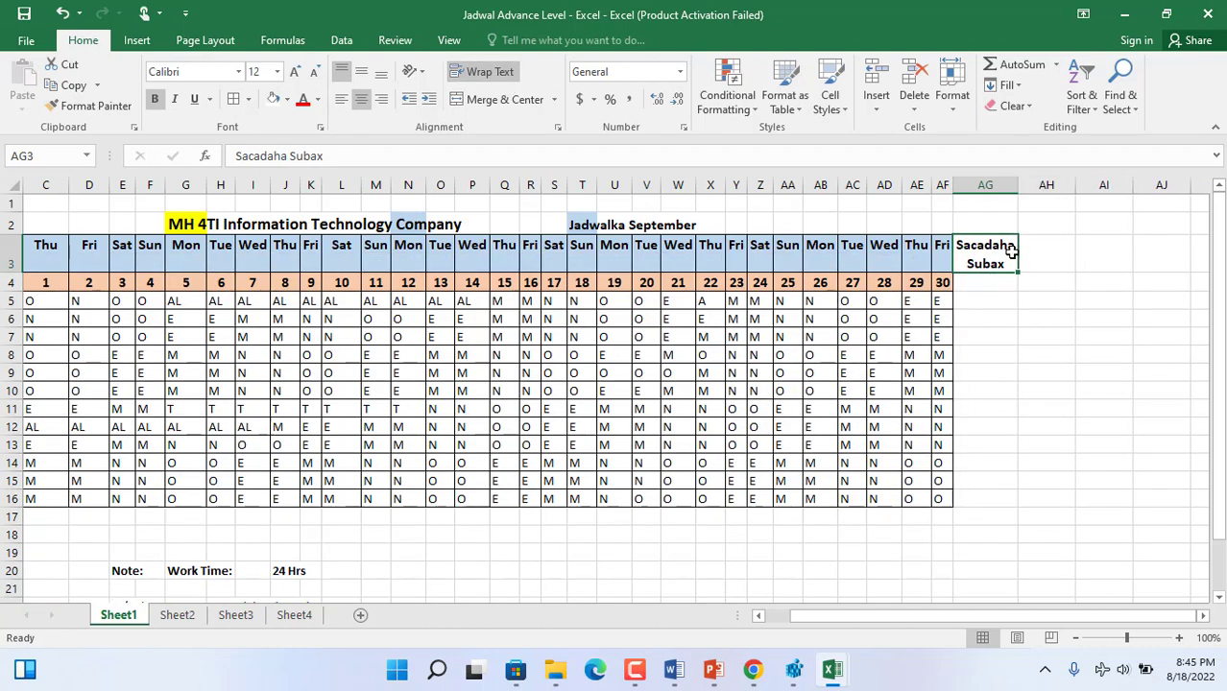
- Copy the AG3 heading to AH3, reword it as "Sacadaha Galab/Fiidkii" and widen column AH
key(ctrl+c)
click(1037, 257)
key(ctrl+v)
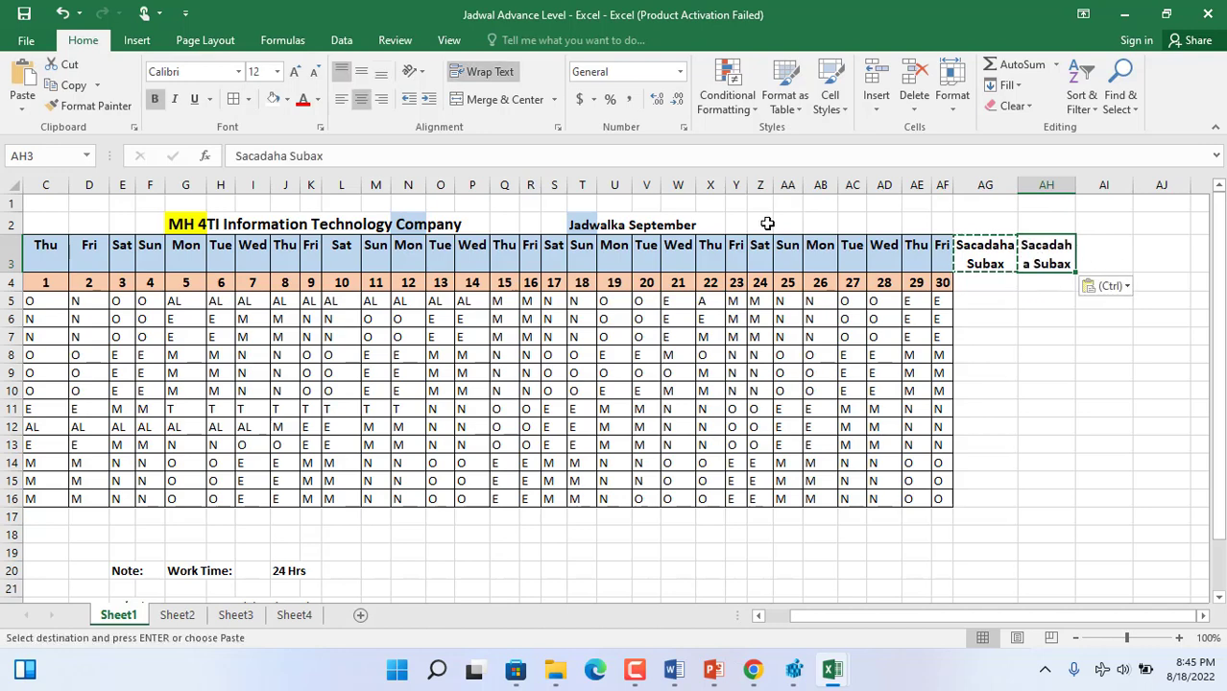
click(327, 155)
drag(324, 156, 292, 156)
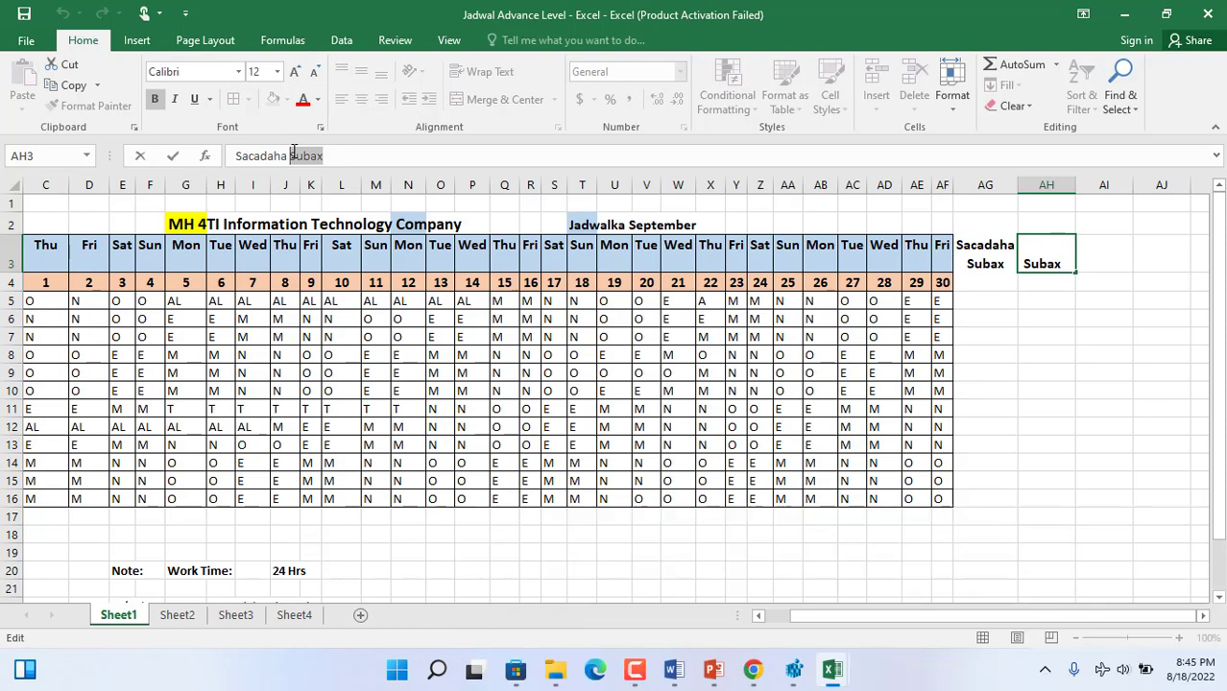
text(Galab/)
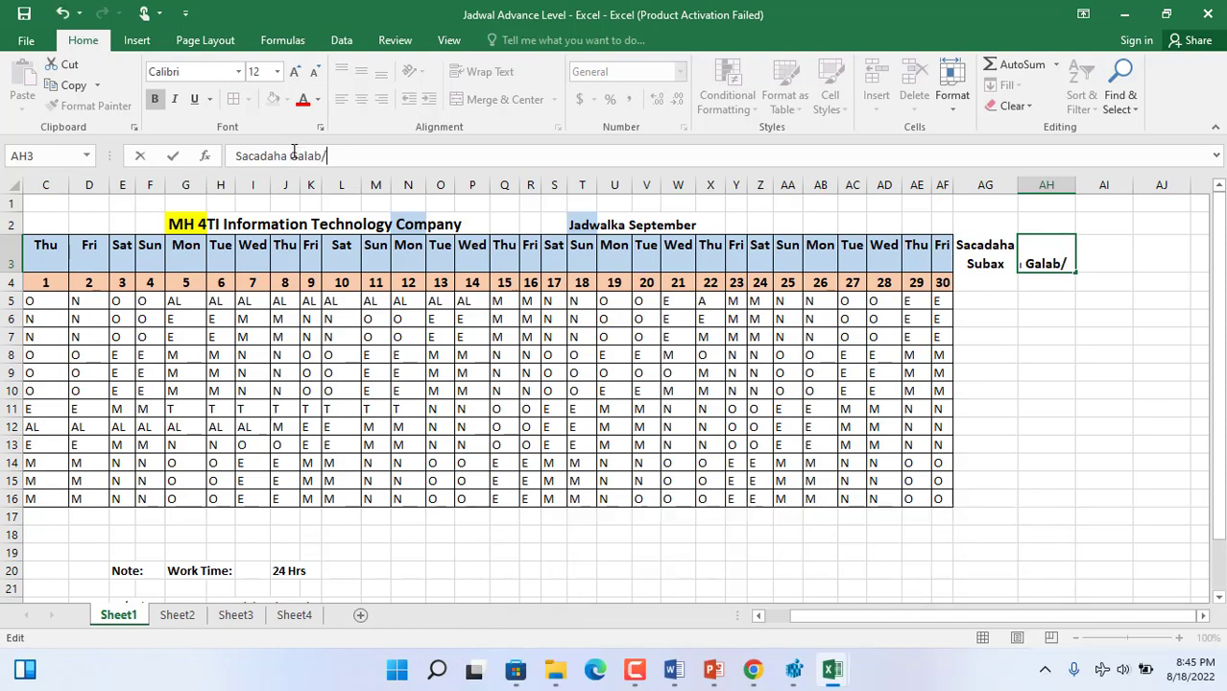
text(Fiidkii)
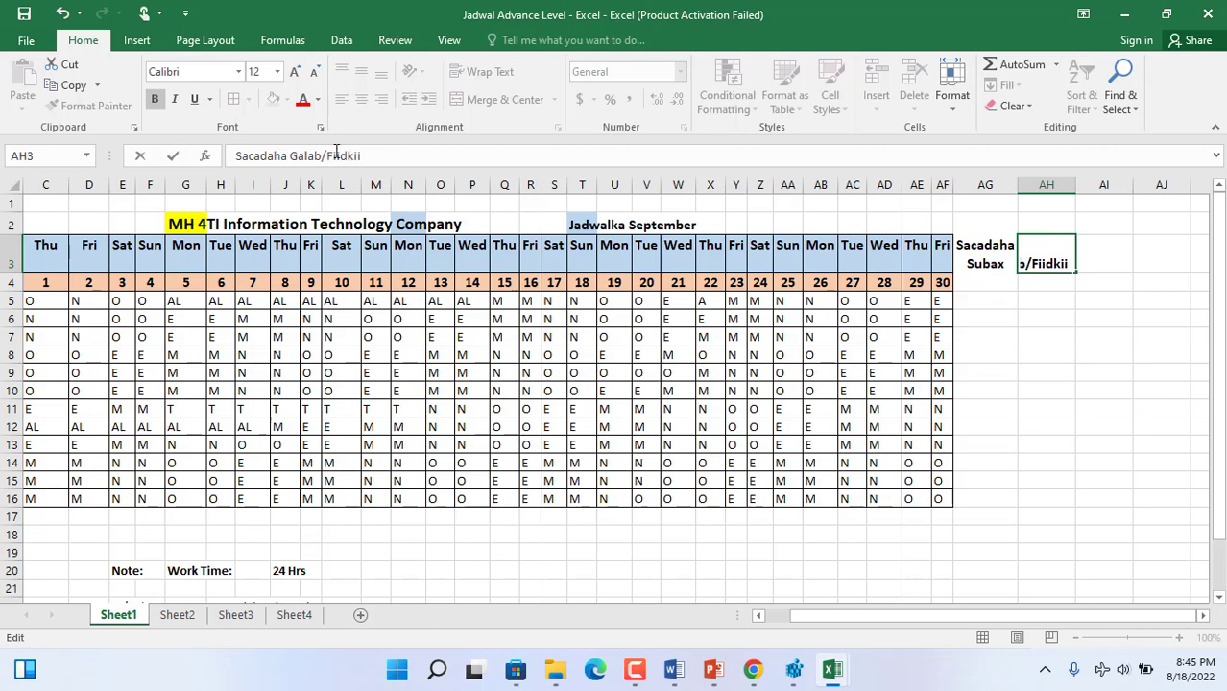
click(1125, 248)
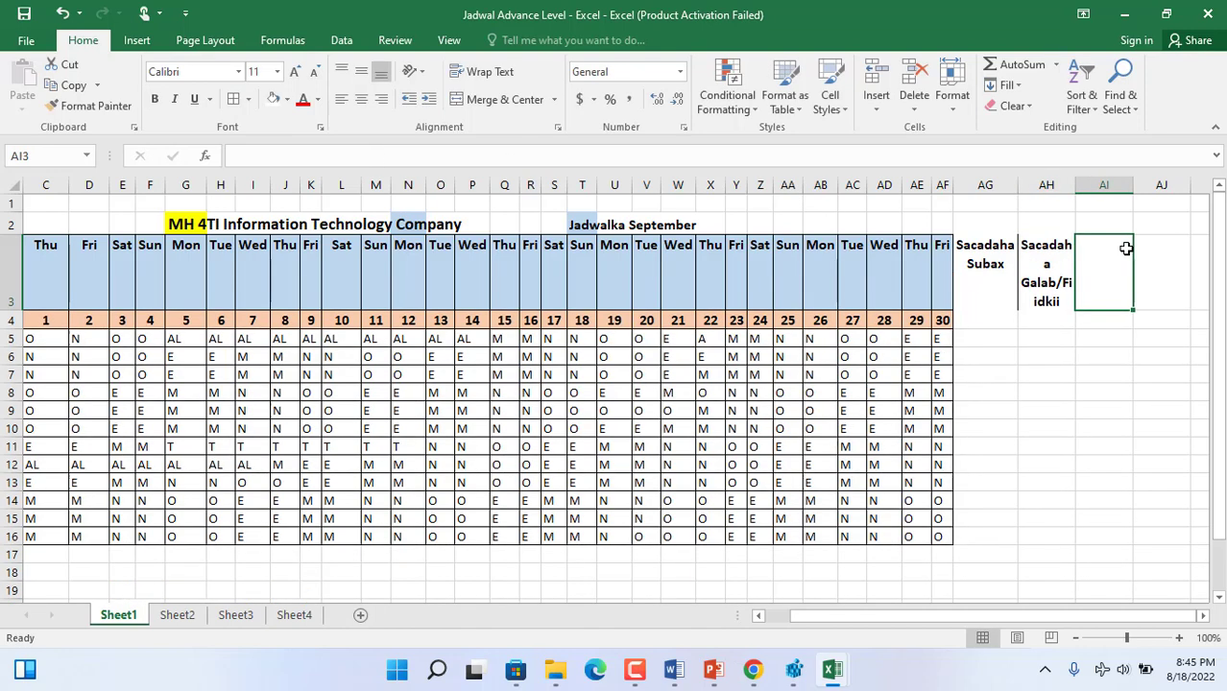
drag(1075, 184, 1094, 184)
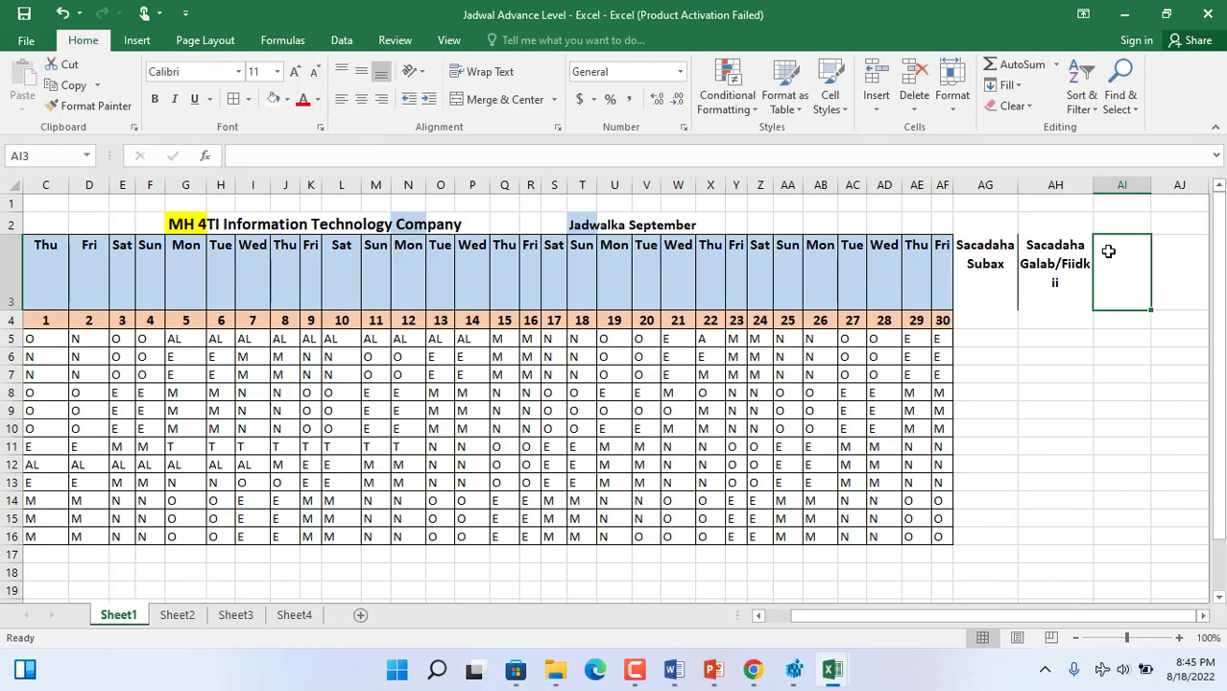
- Copy the AG3 heading to AI3 and reword it as "Sacadaha Habeen"
click(993, 253)
key(ctrl+c)
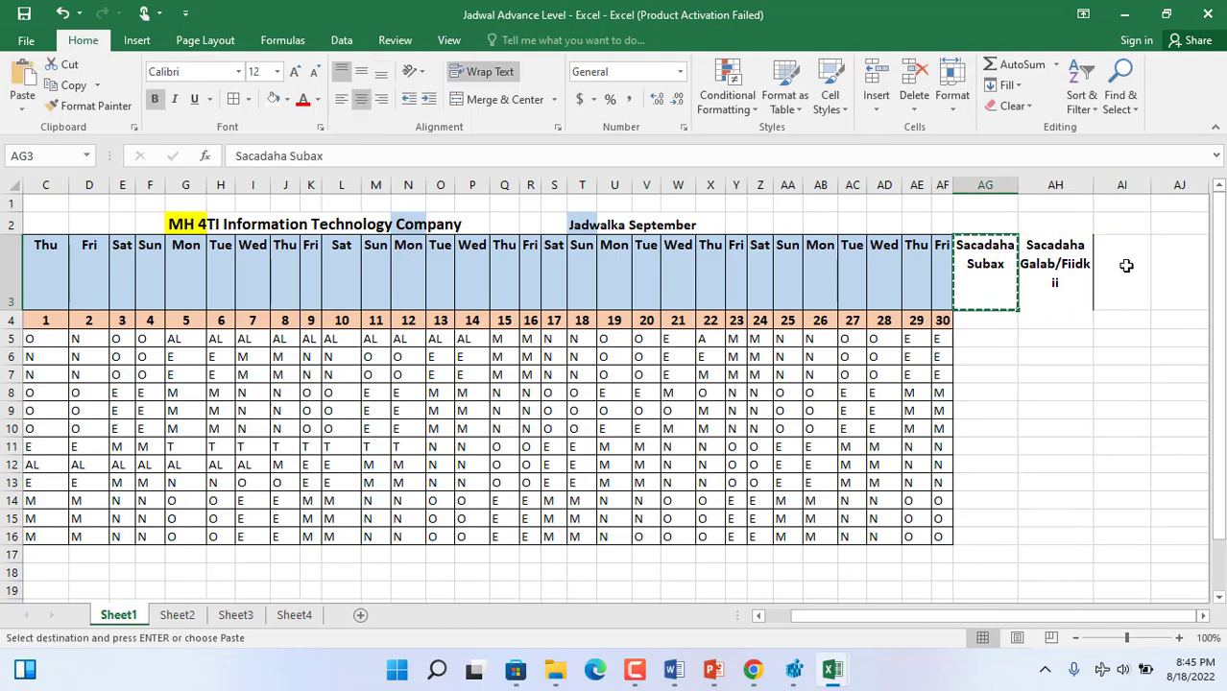
click(1126, 266)
key(ctrl+v)
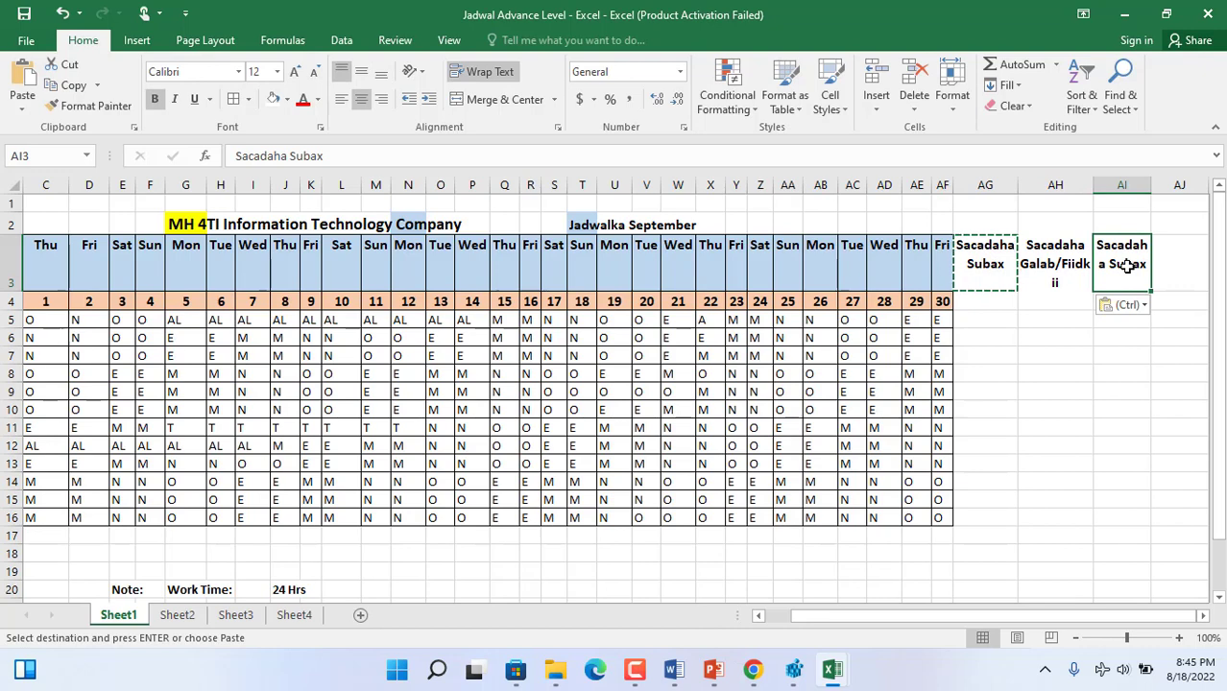
click(336, 156)
double_click(298, 156)
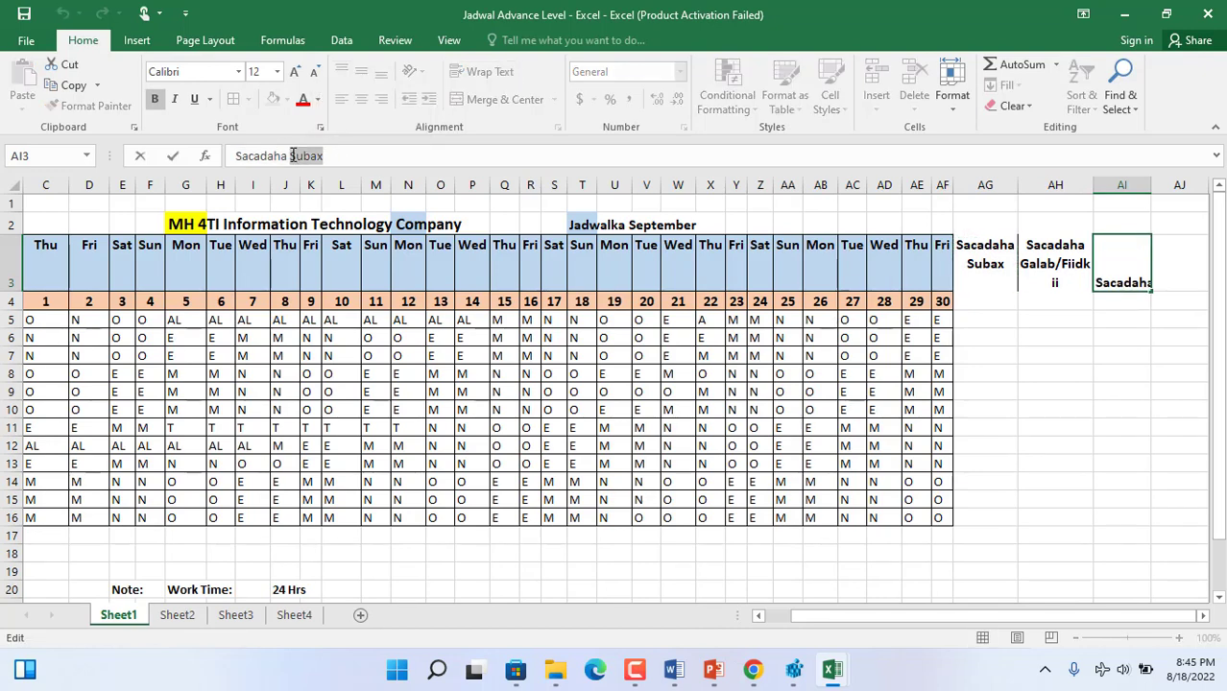
text(Habeen)
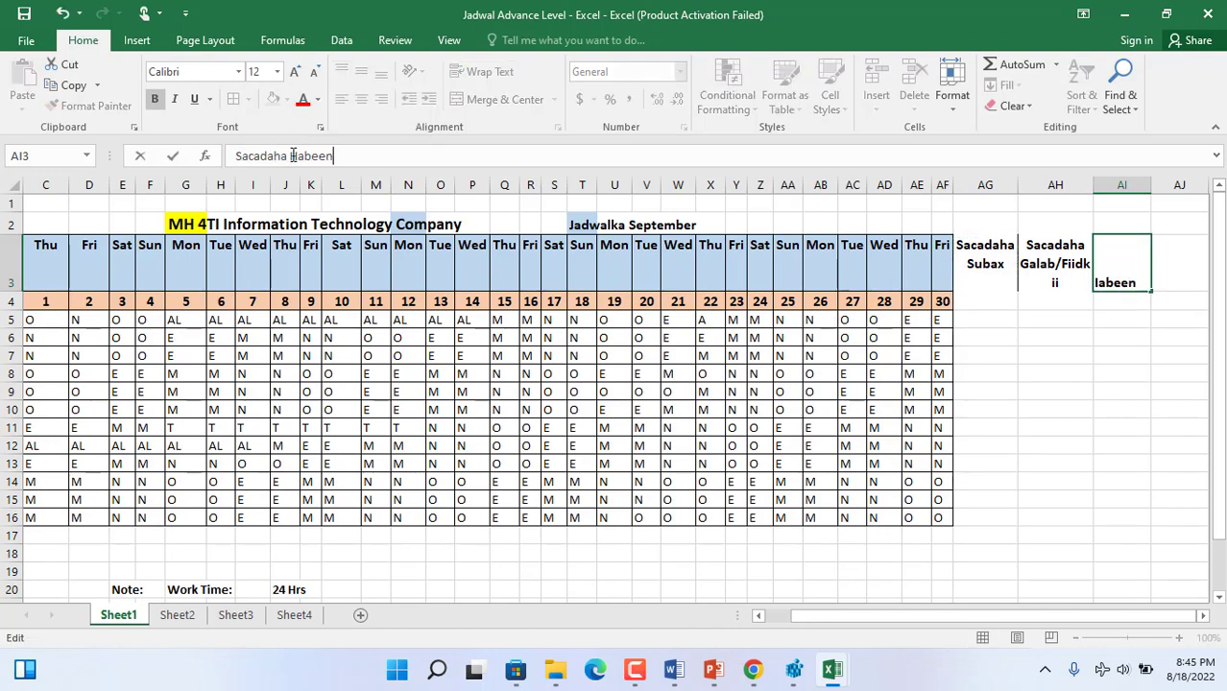
click(1168, 351)
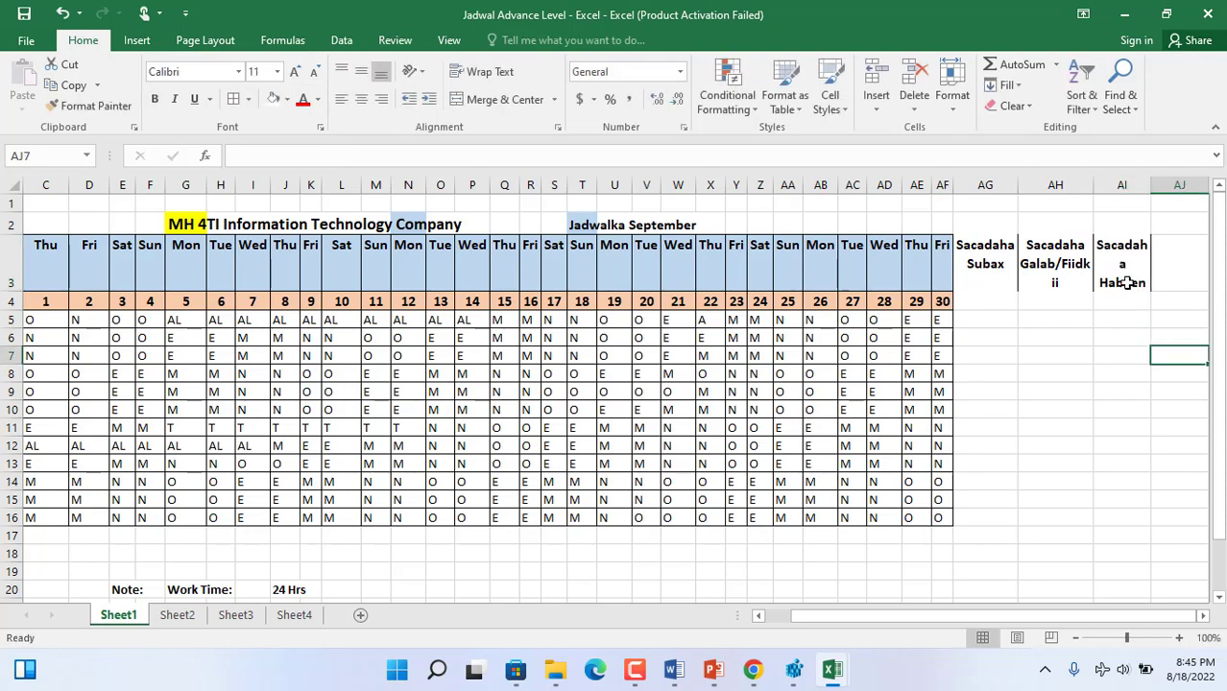
- Apply borders to the three shift-hours headings in AG3:AI3
drag(1123, 278, 974, 242)
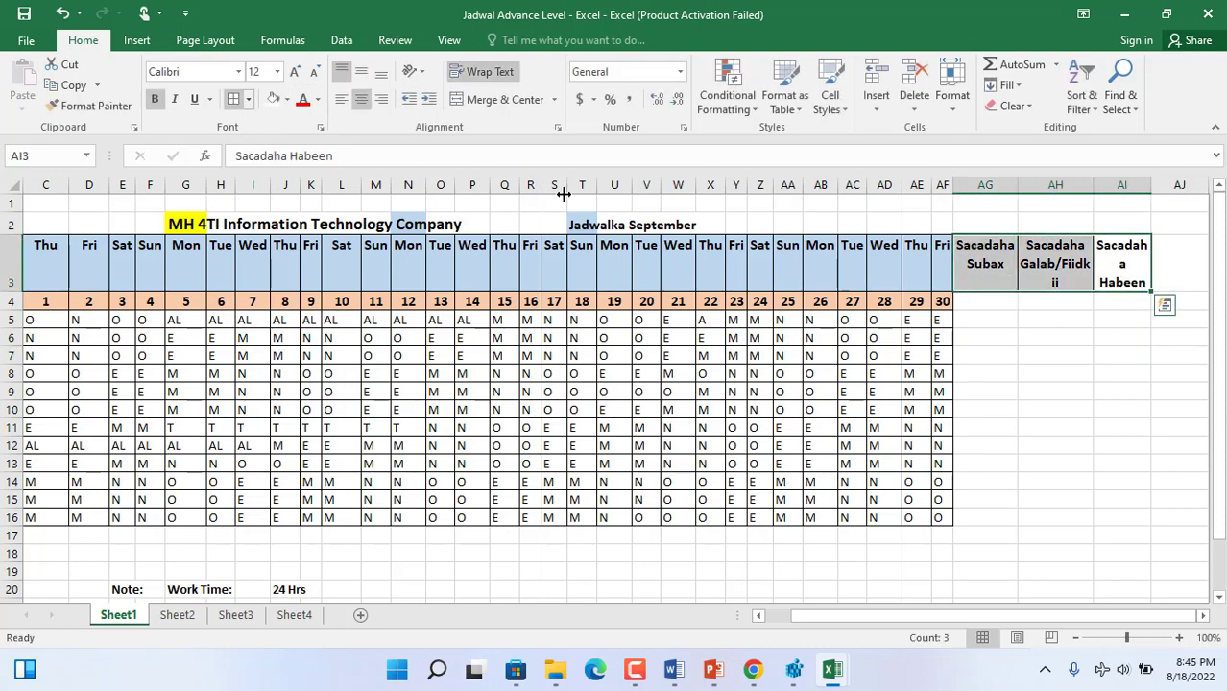
click(983, 304)
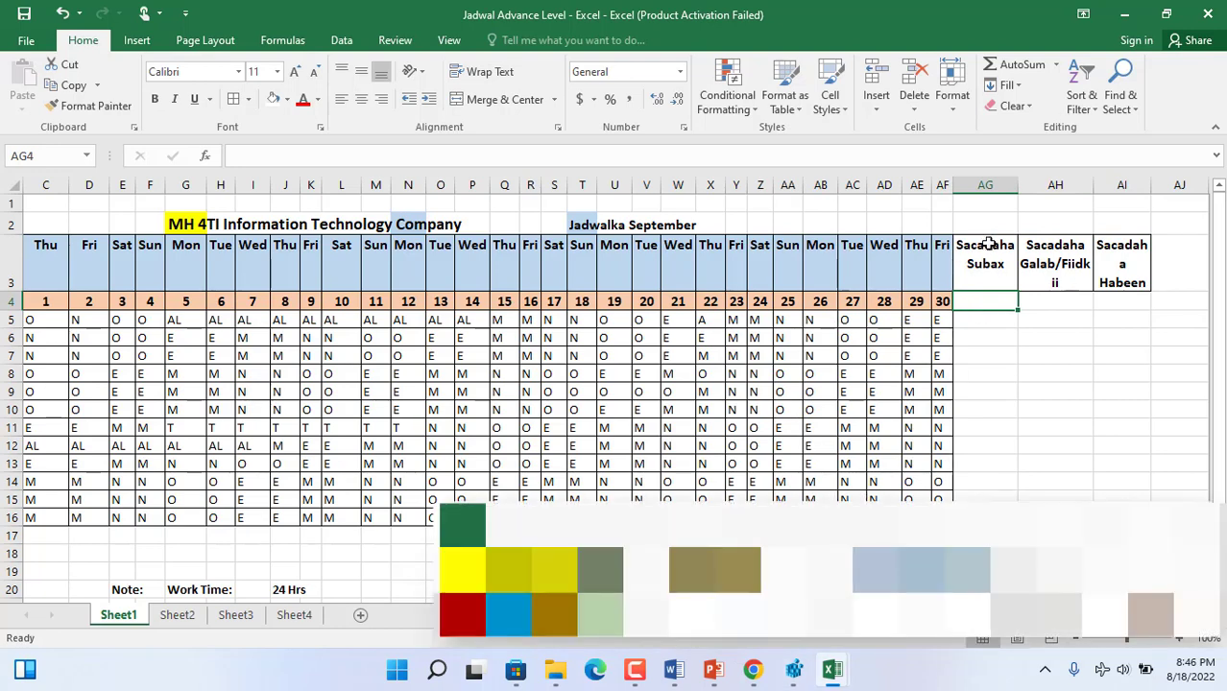
click(959, 331)
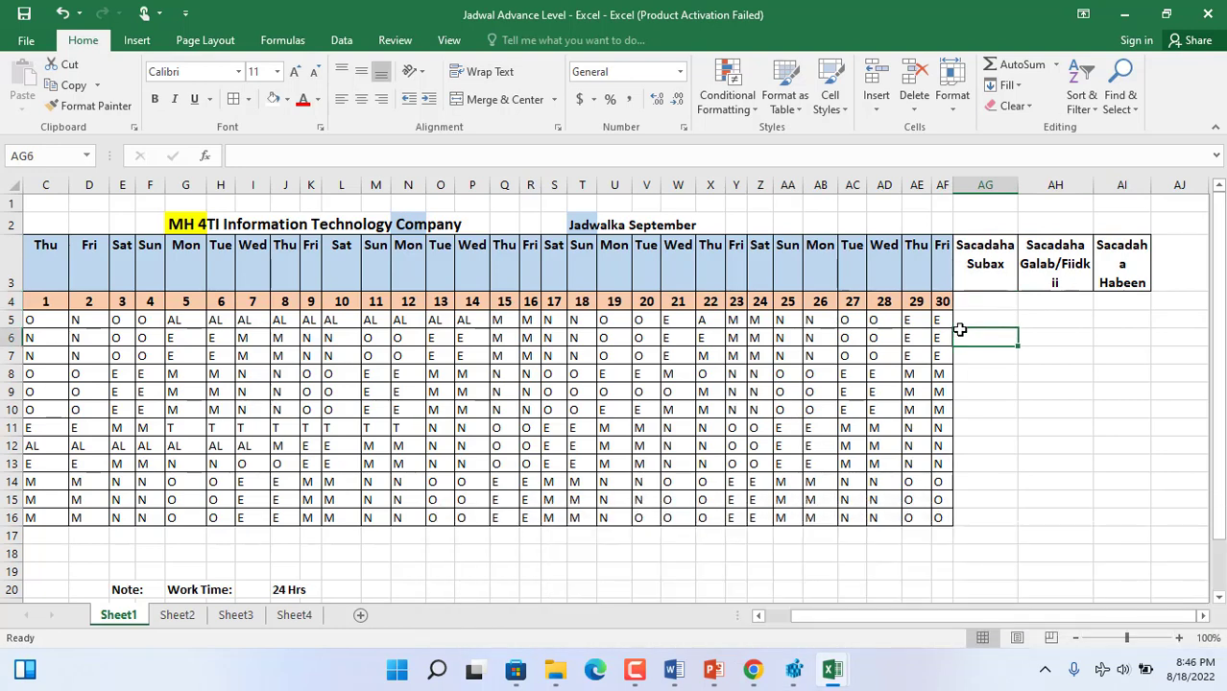
- Review the first staff member's shift codes in C5:AF5 and the shift durations in the code legend below the schedule
click(759, 617)
click(759, 616)
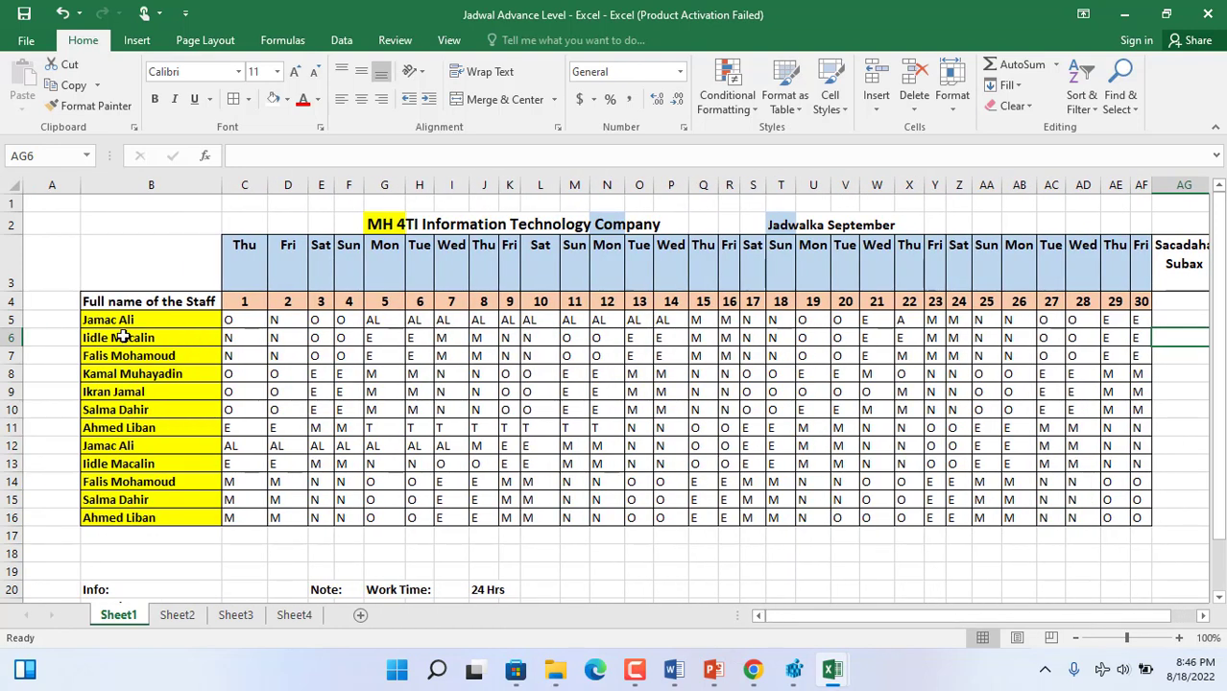
click(14, 320)
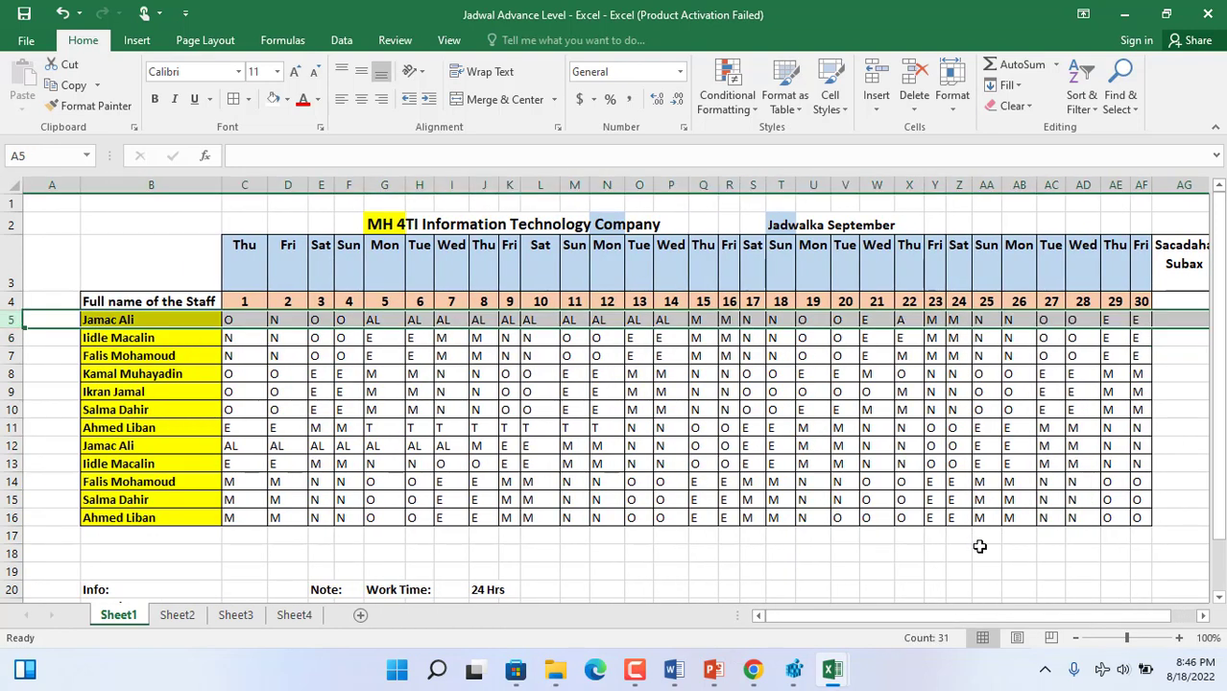
mouse_move(964, 624)
mouse_down()
mouse_move(993, 611)
mouse_move(971, 610)
mouse_up()
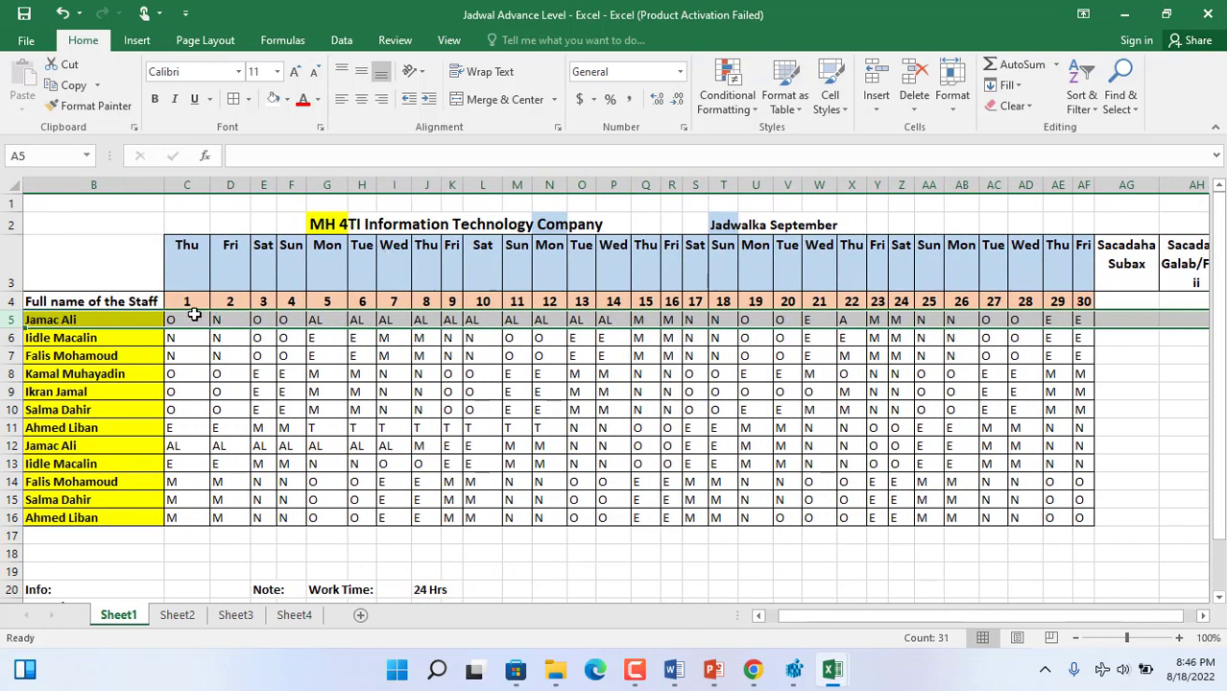
drag(192, 320, 1076, 324)
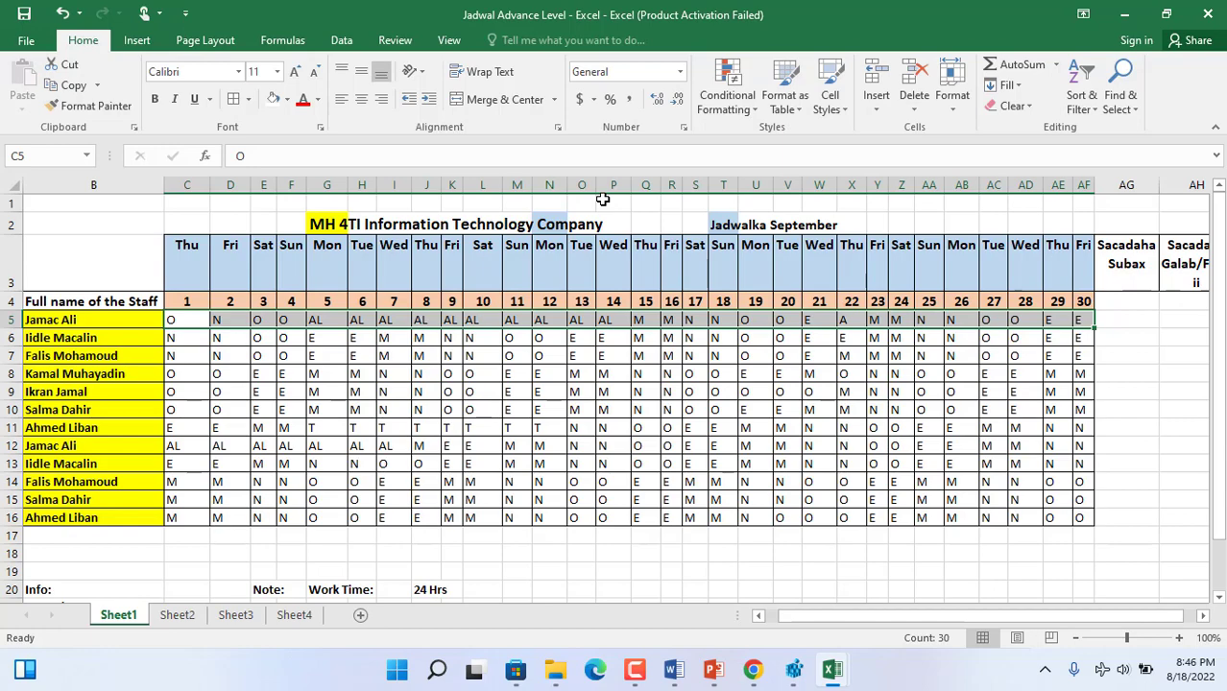
click(757, 615)
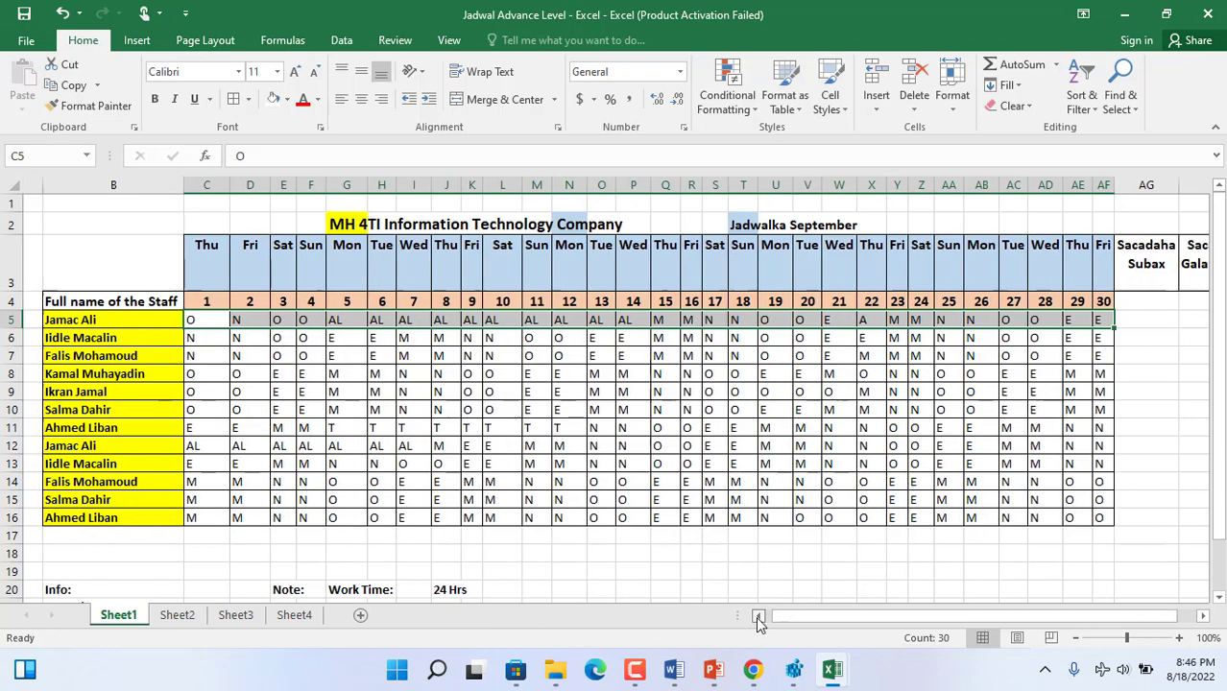
scroll(1160, 383, down, 1)
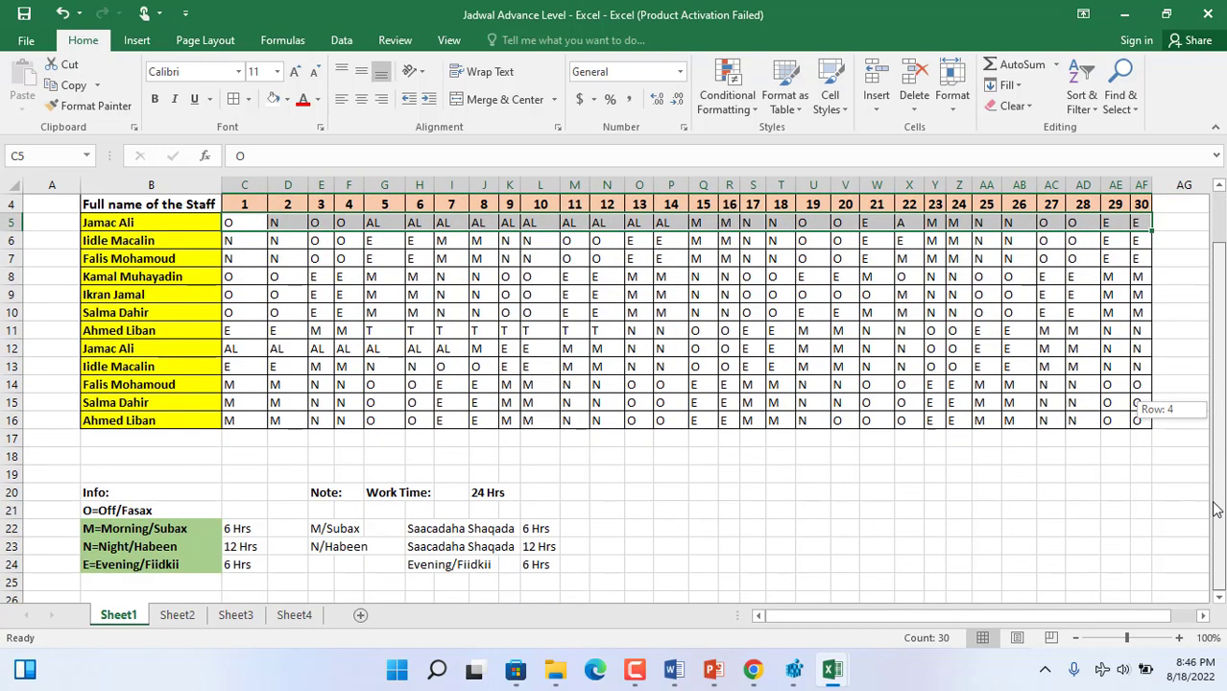
scroll(1175, 310, up, 1)
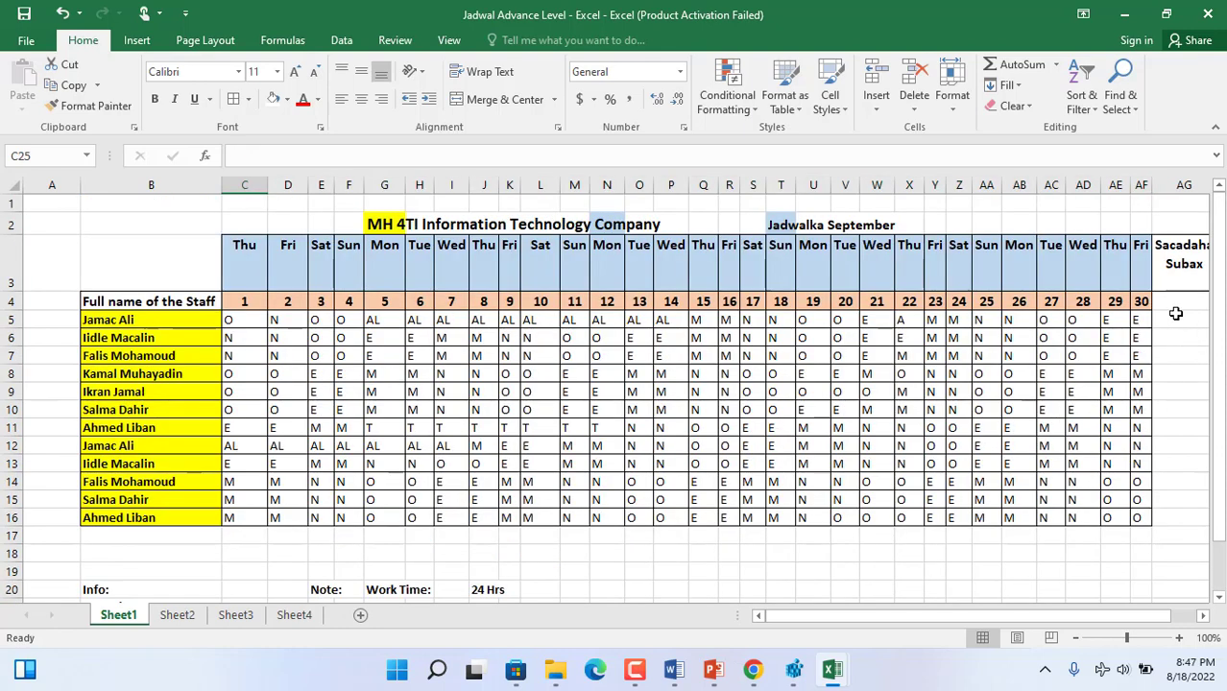
- Examine the empty cells under the morning-hours heading, then the extent of column C and row 4 in the schedule
click(1172, 308)
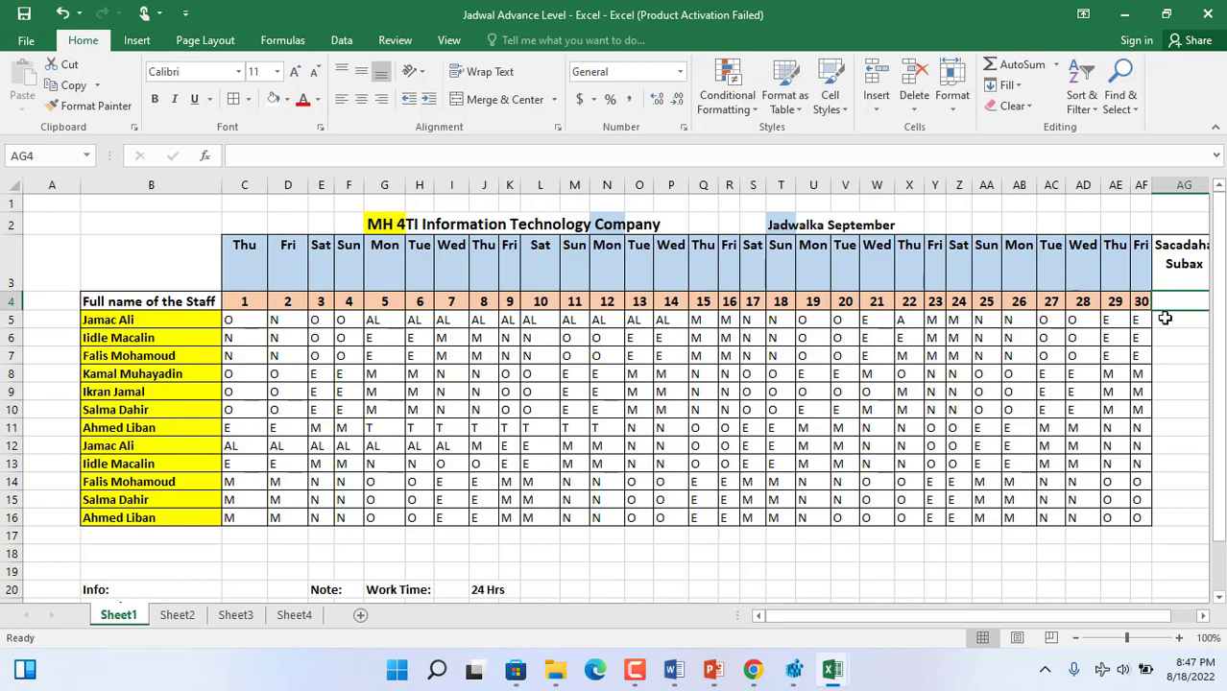
click(1172, 314)
drag(1101, 617, 1112, 618)
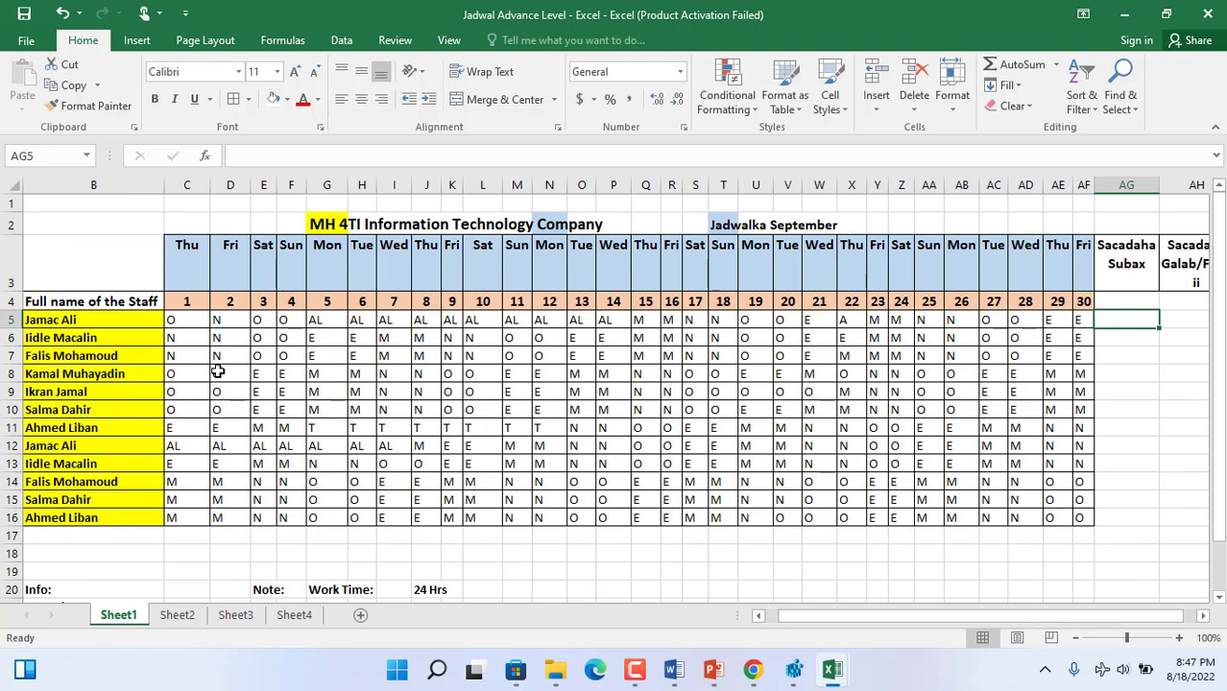
click(186, 184)
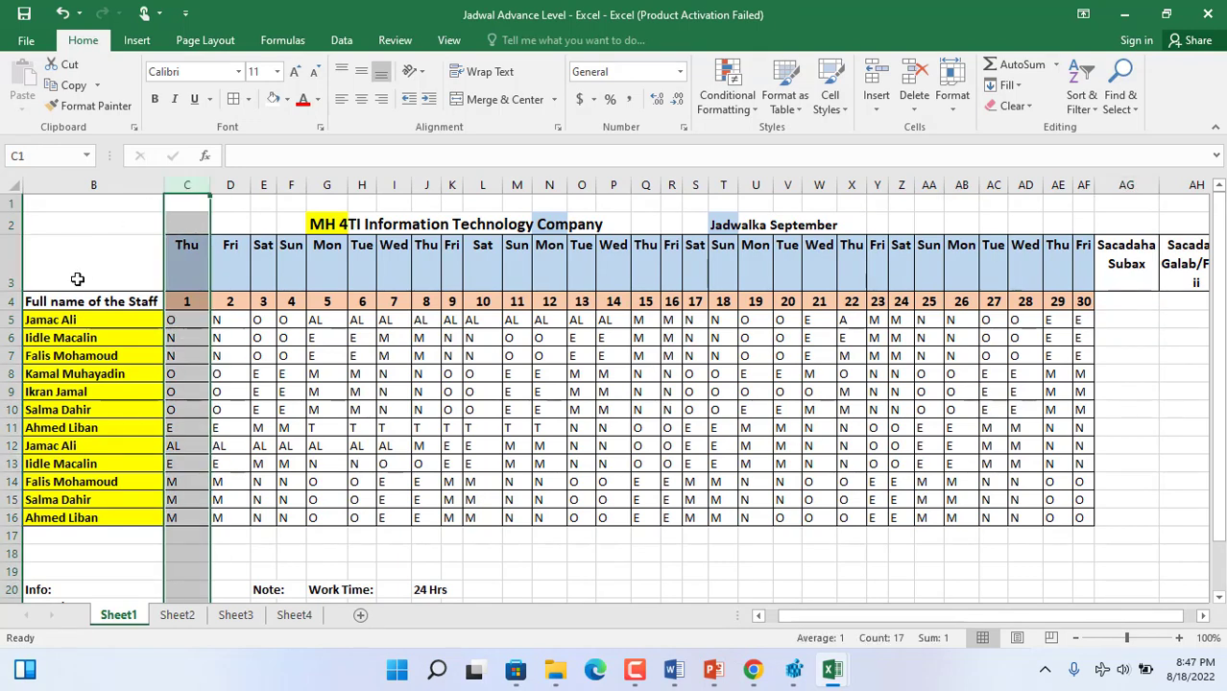
click(9, 301)
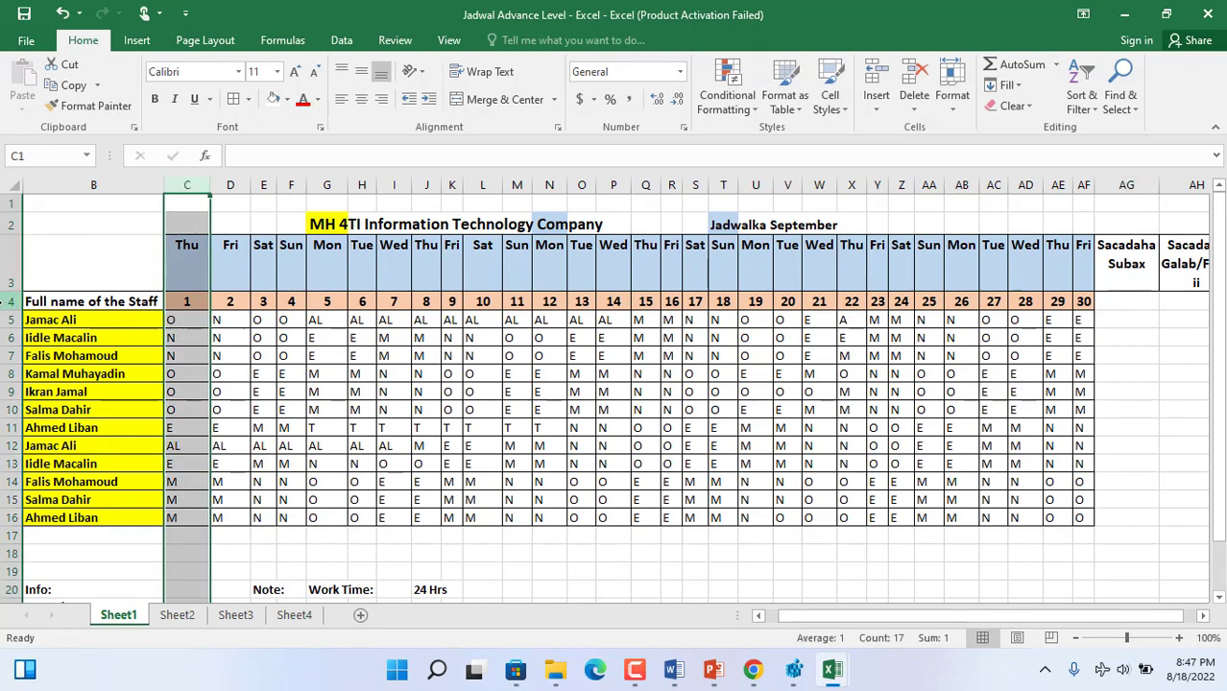
click(185, 303)
click(129, 270)
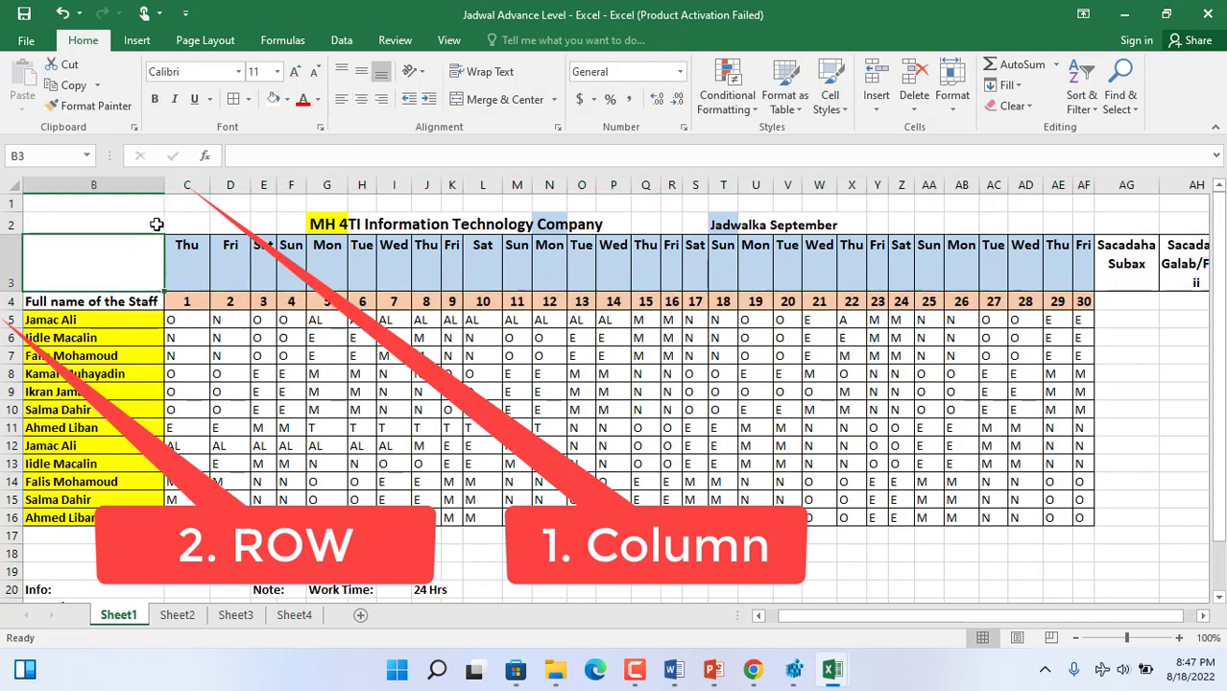
click(154, 223)
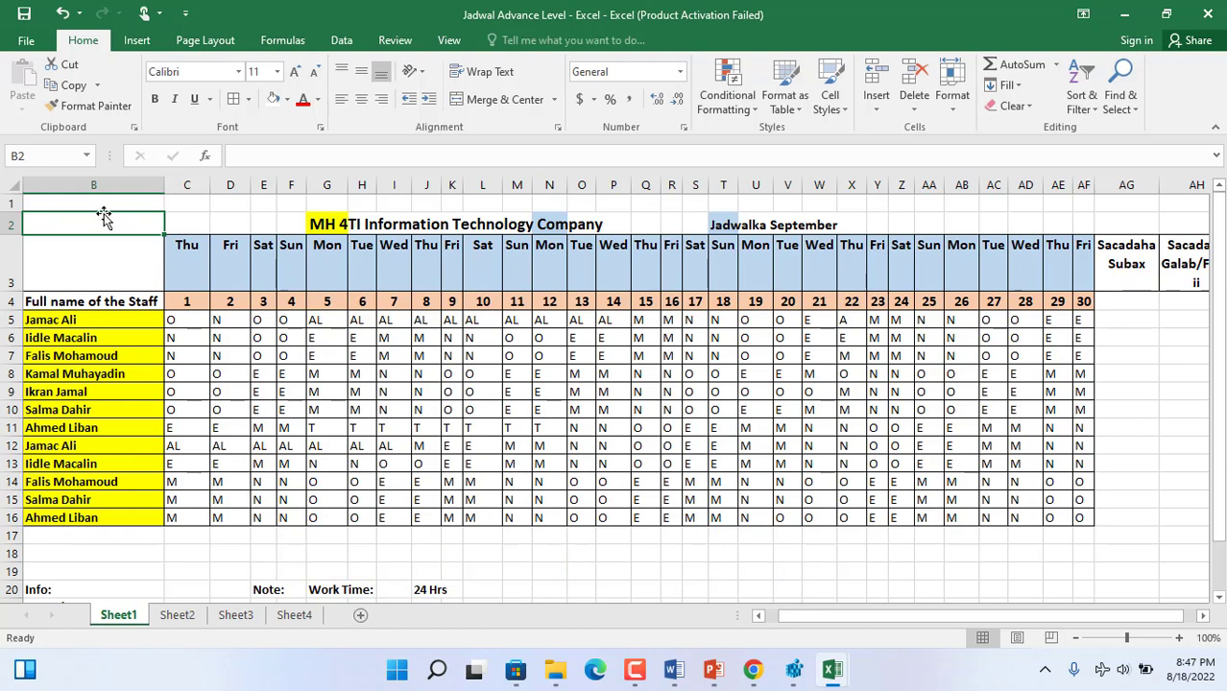
- Examine how rows and columns meet at cells in the schedule, using rows 7 and 5, columns E and C, and cell C5
click(288, 552)
click(606, 539)
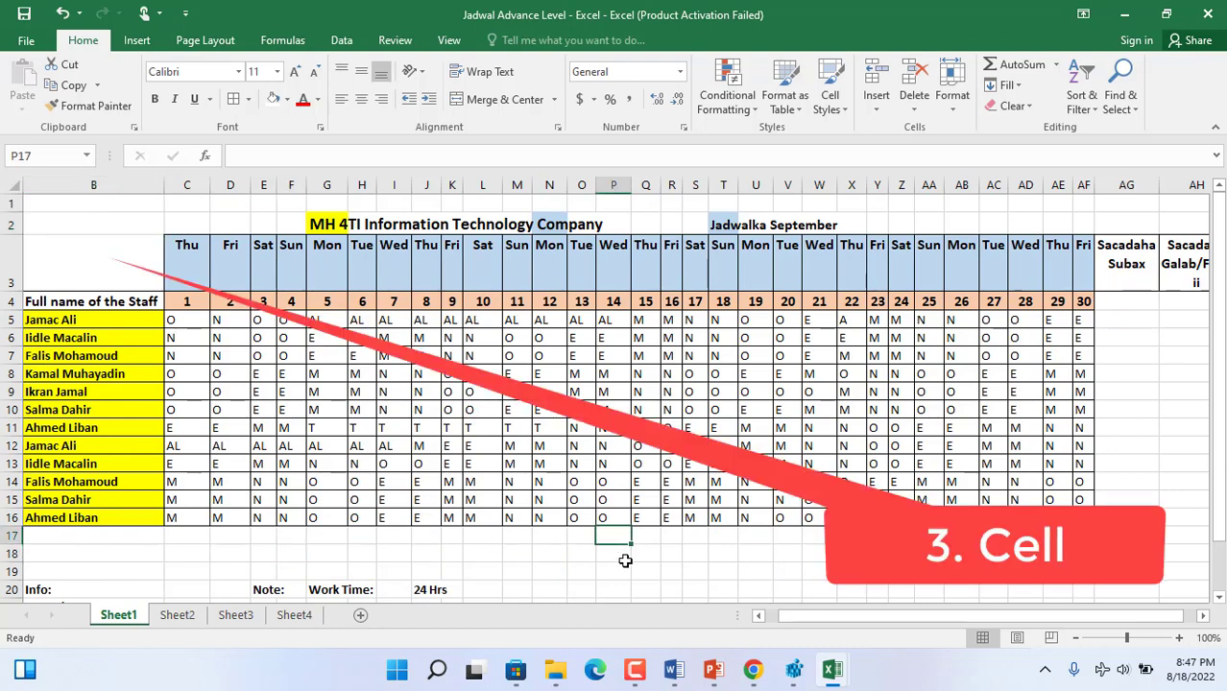
click(11, 355)
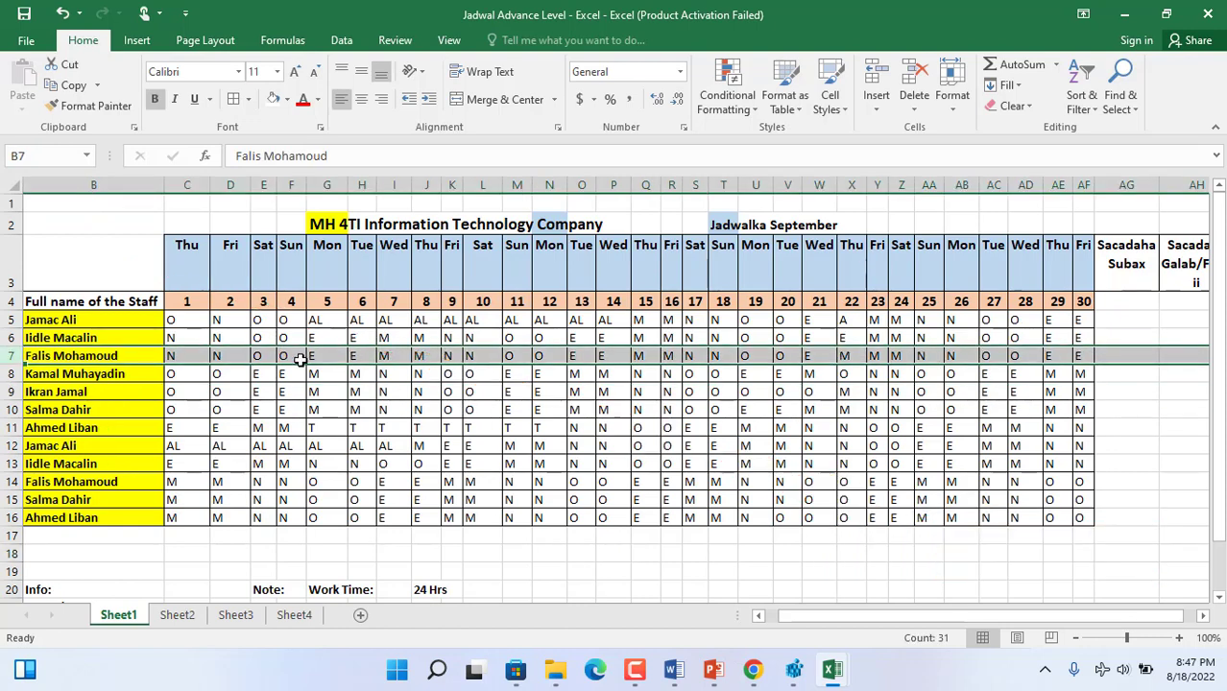
click(263, 185)
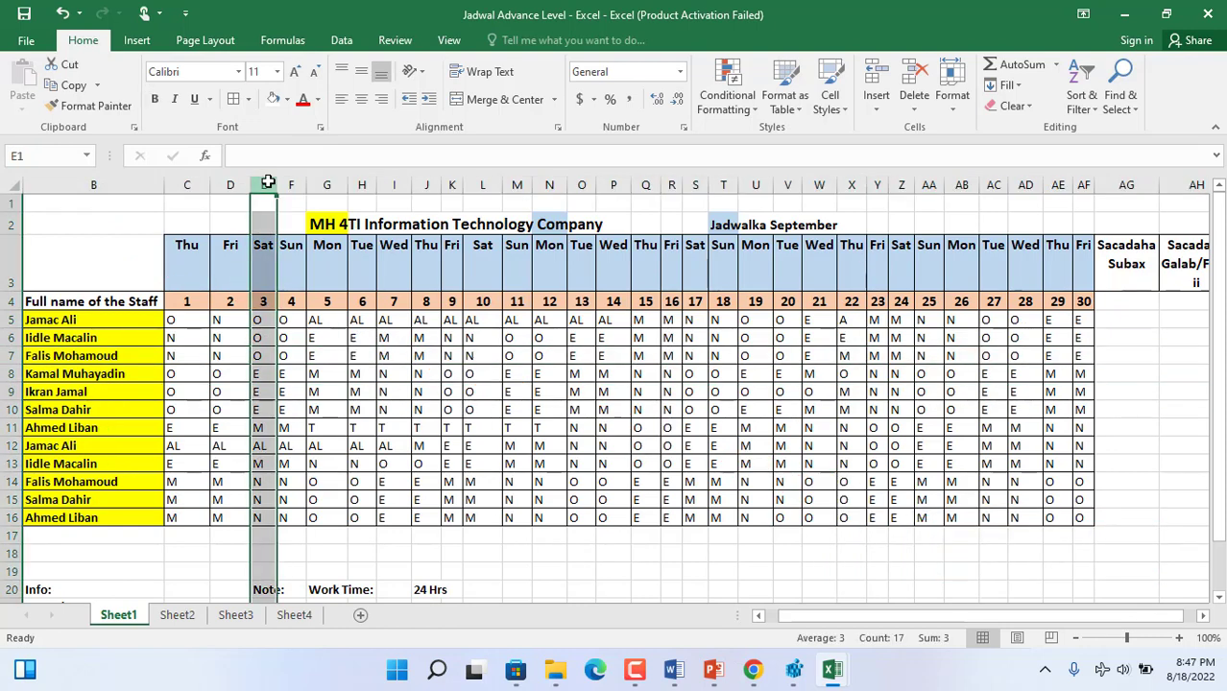
click(1137, 302)
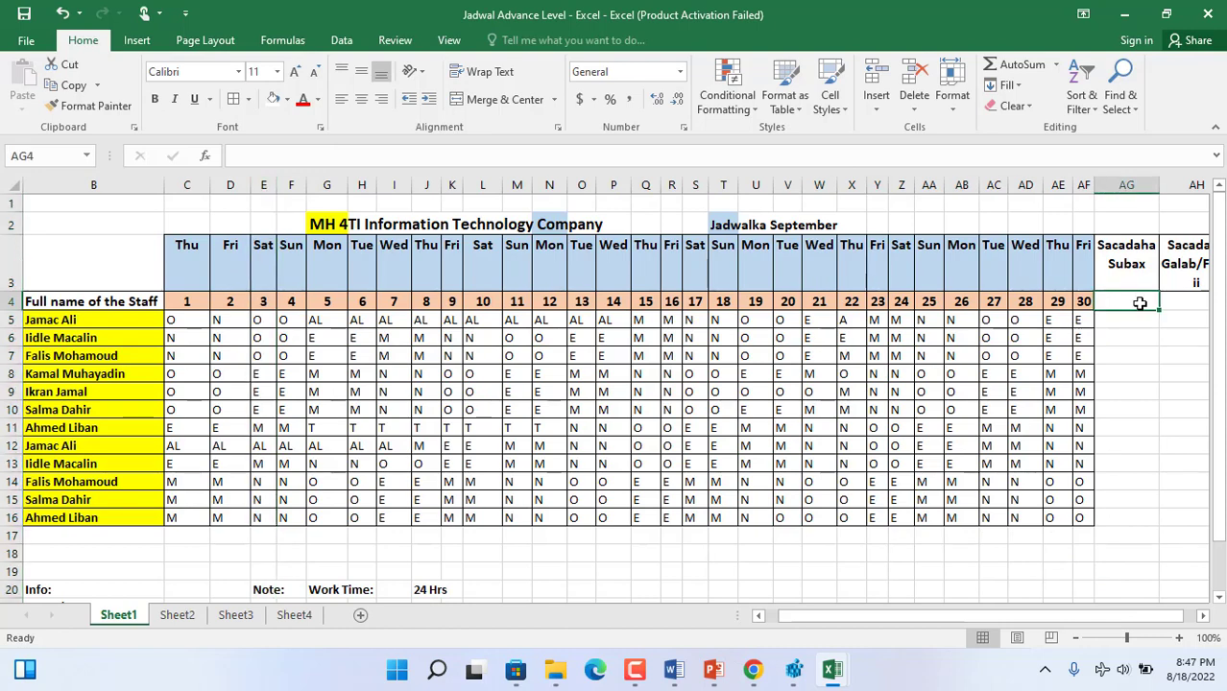
click(14, 320)
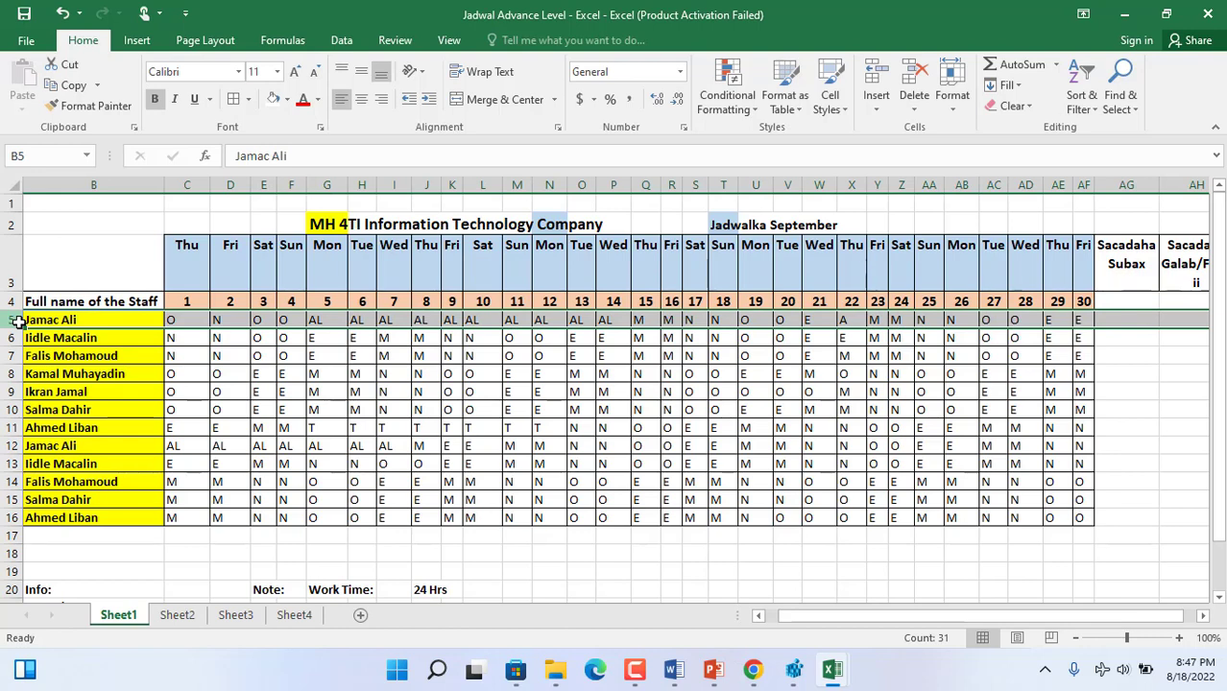
click(186, 184)
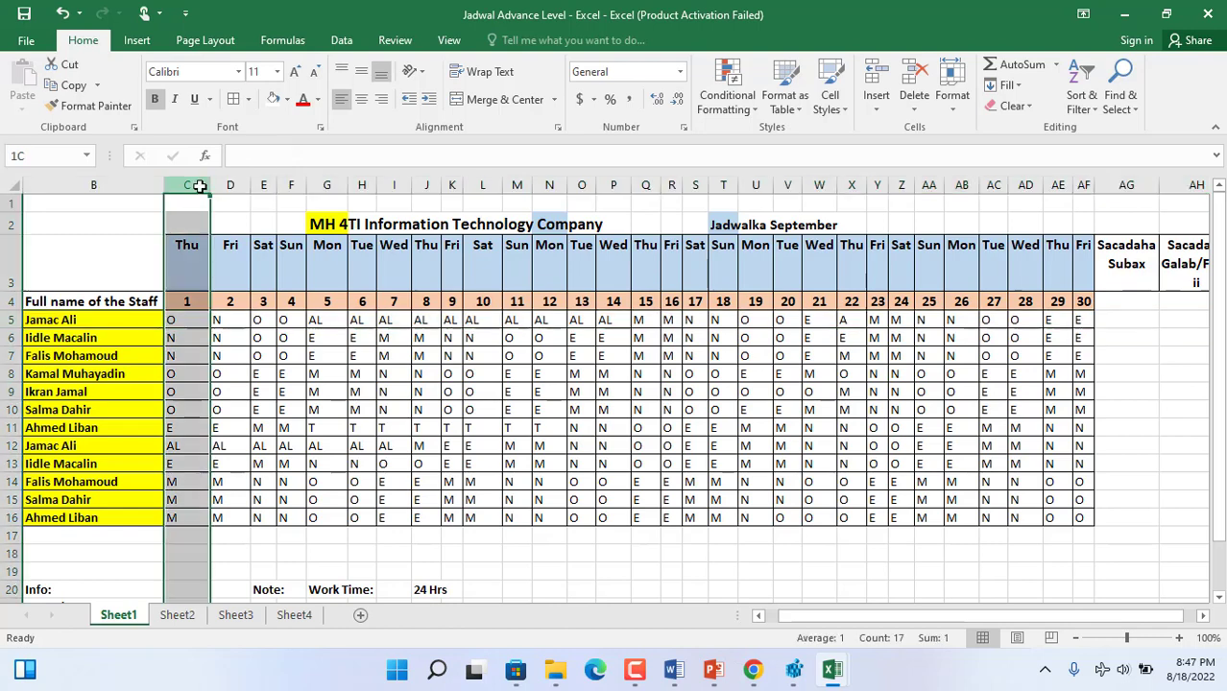
click(17, 319)
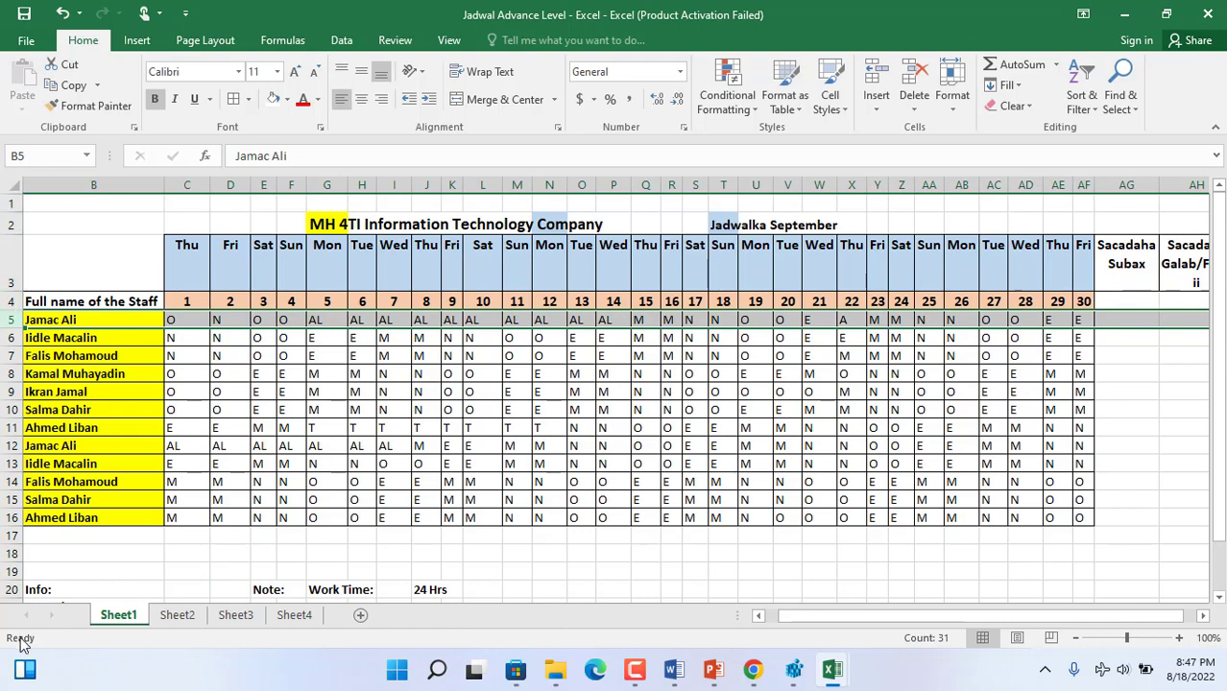
click(197, 320)
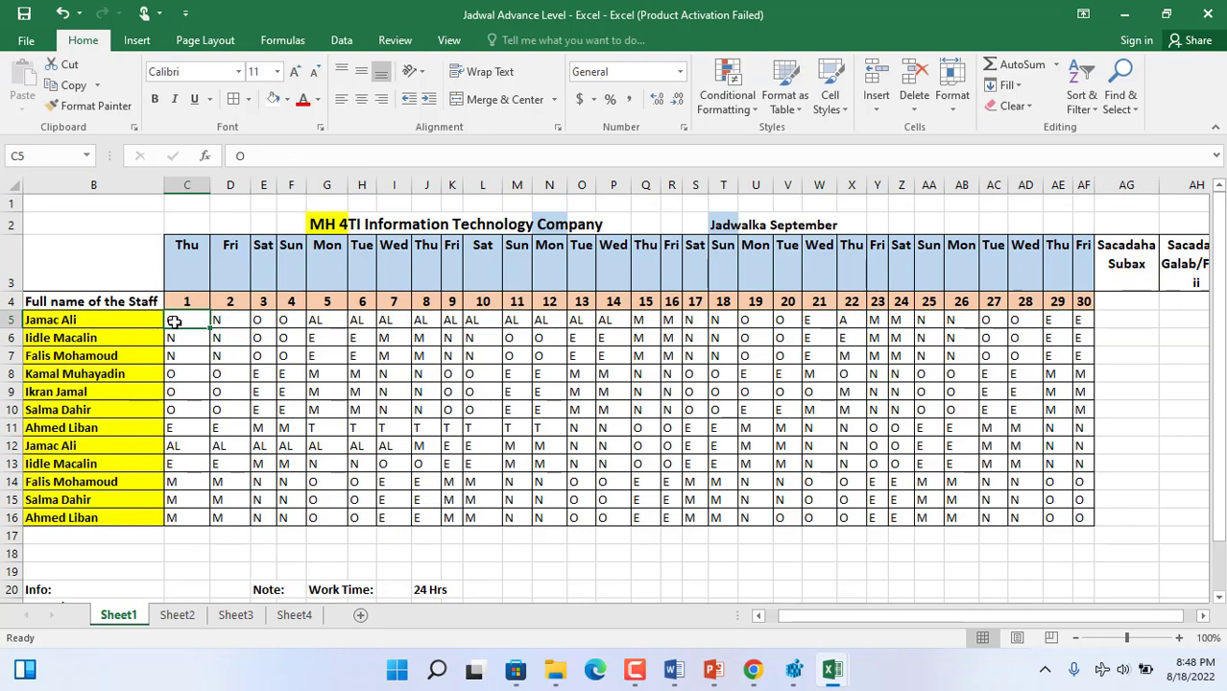
click(14, 320)
click(185, 180)
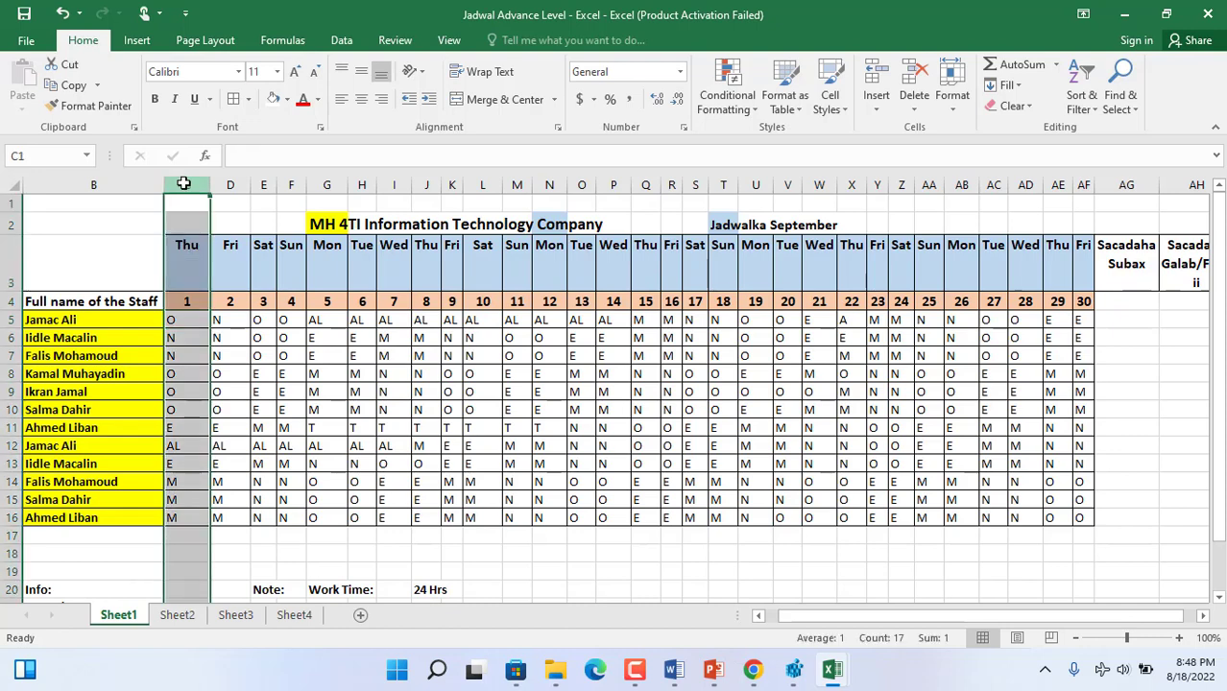
- Count the first staff member's morning shifts under the "Sacadaha Subax" heading with the formula =COUNTIF(C5:AF5, "M")
click(1128, 307)
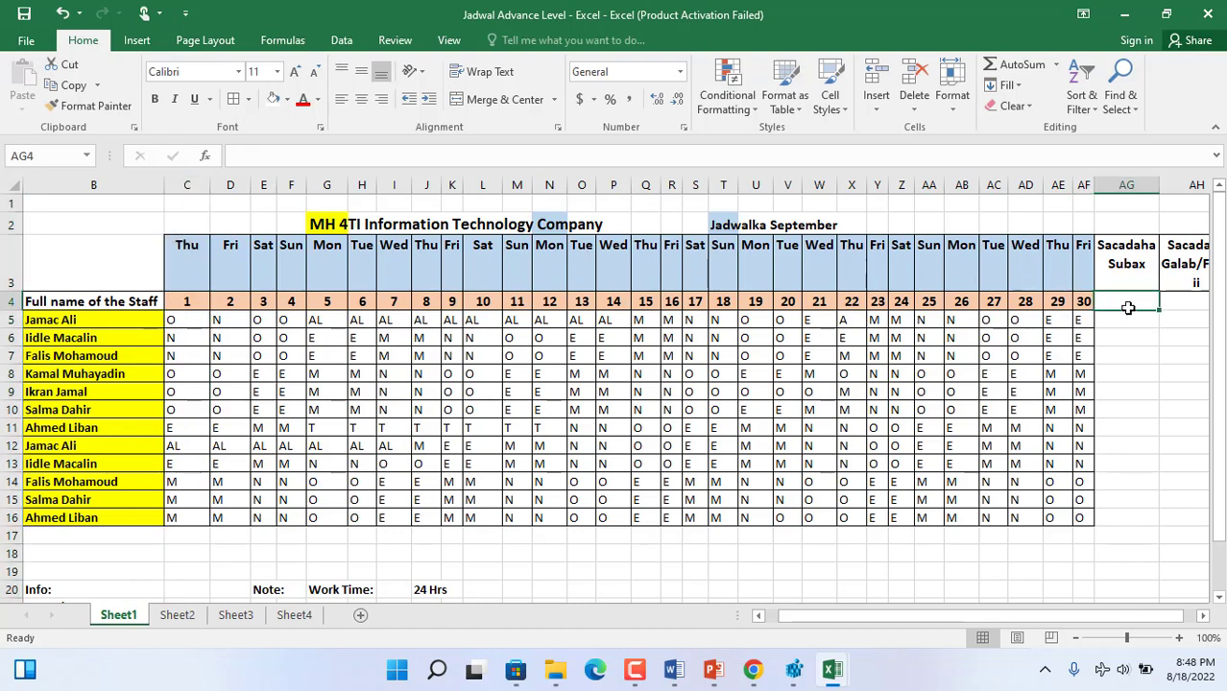
text(=)
key(BackSpace)
text(=)
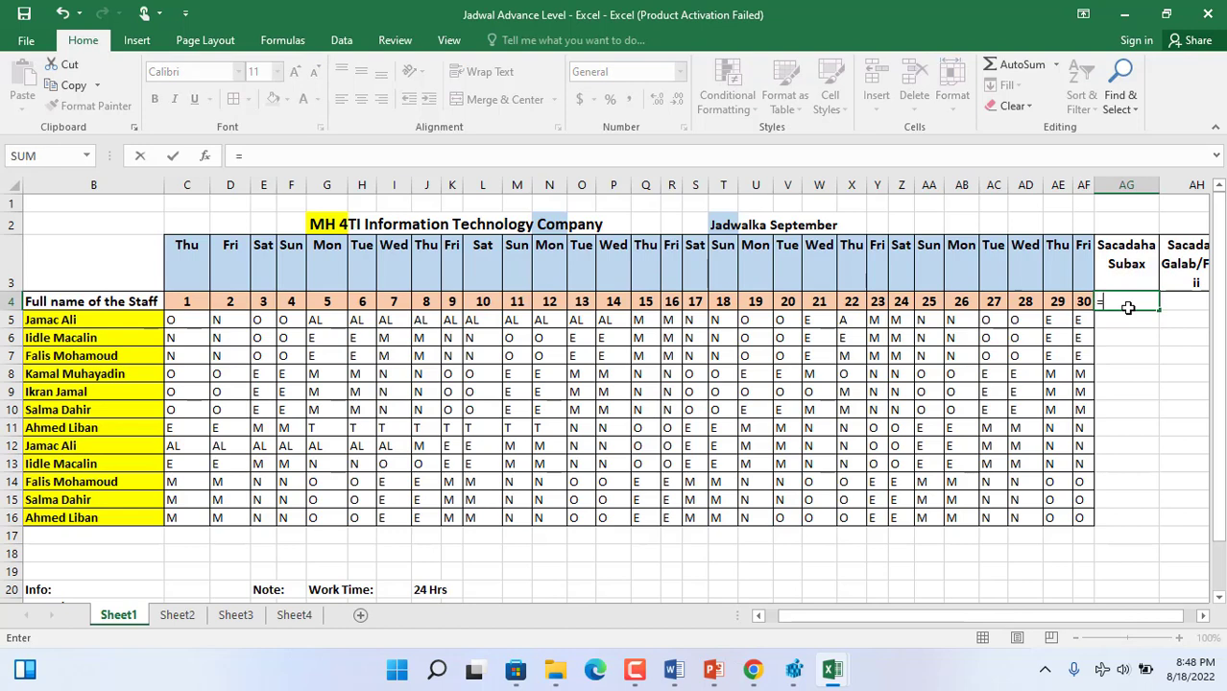
text(Coun)
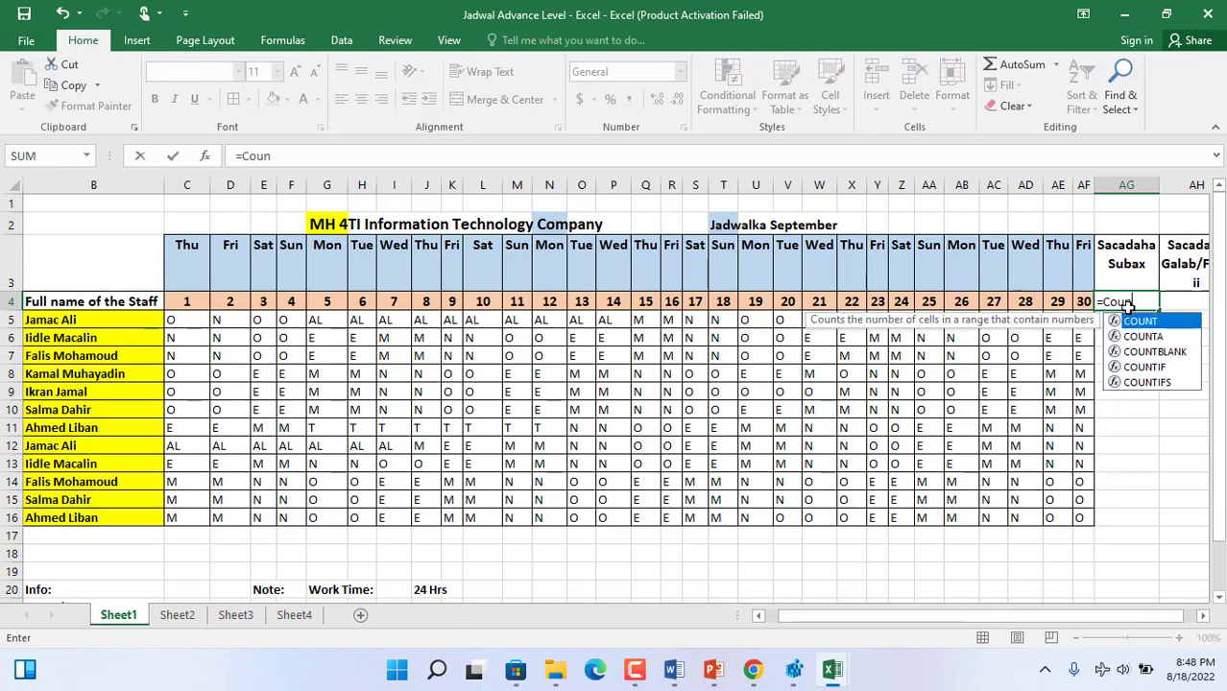
text(tif()
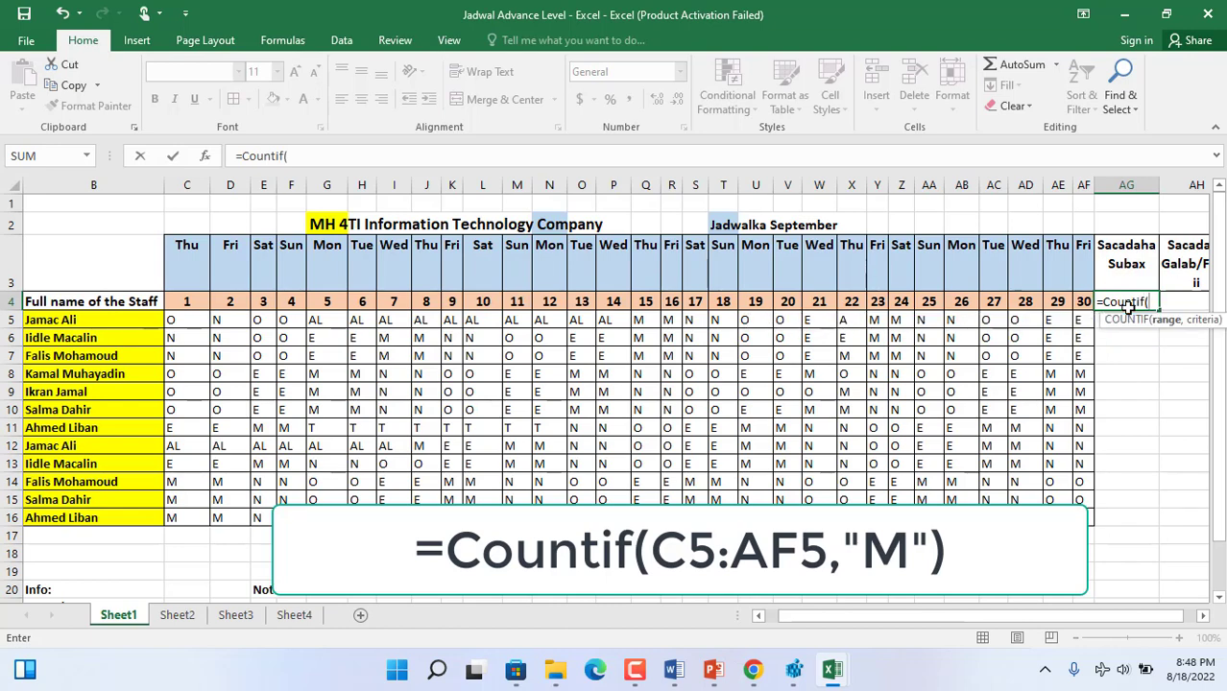
text(c)
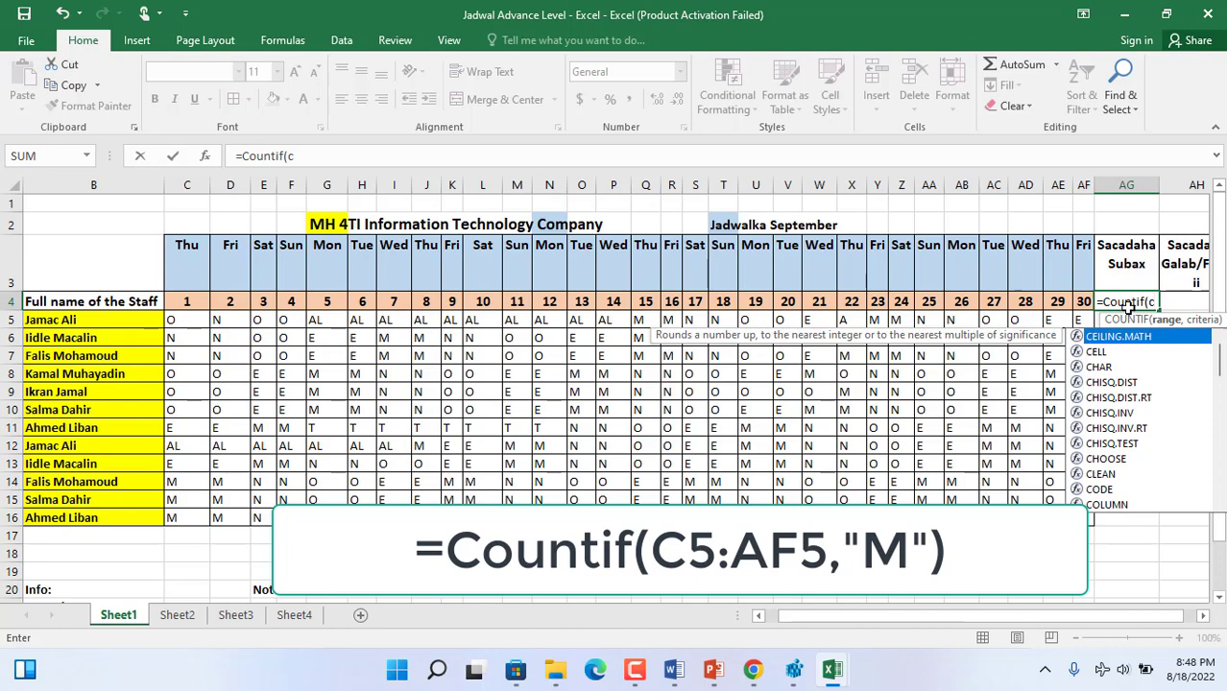
text(5)
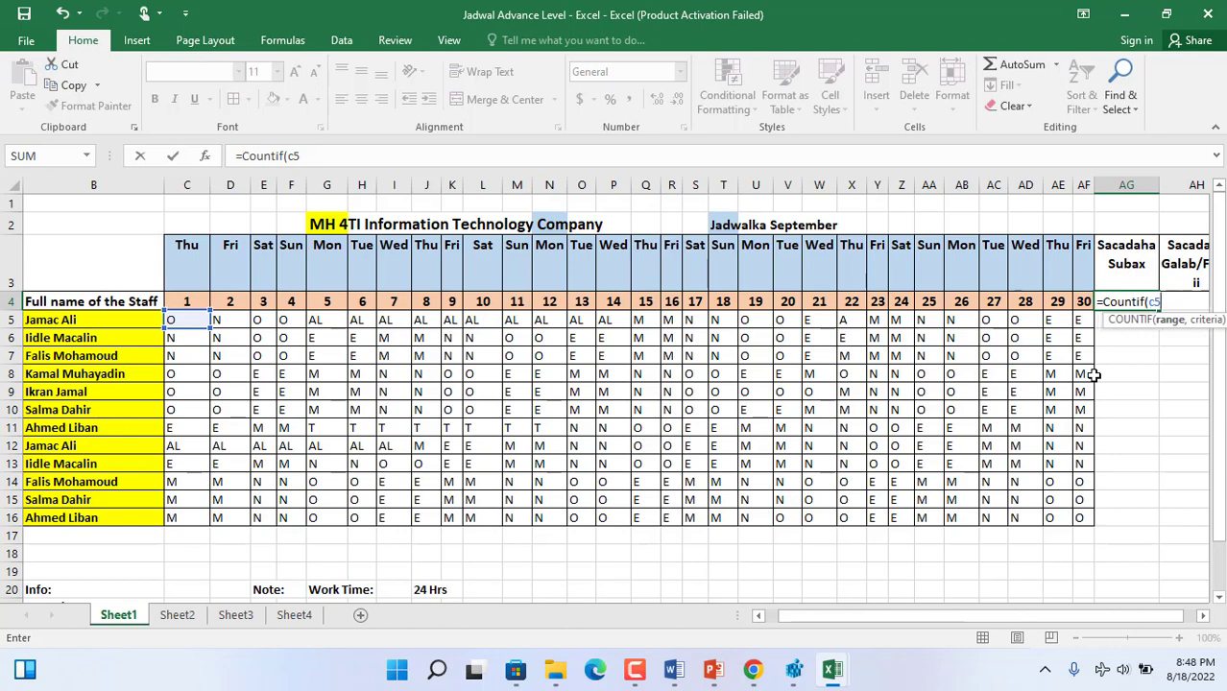
text(:)
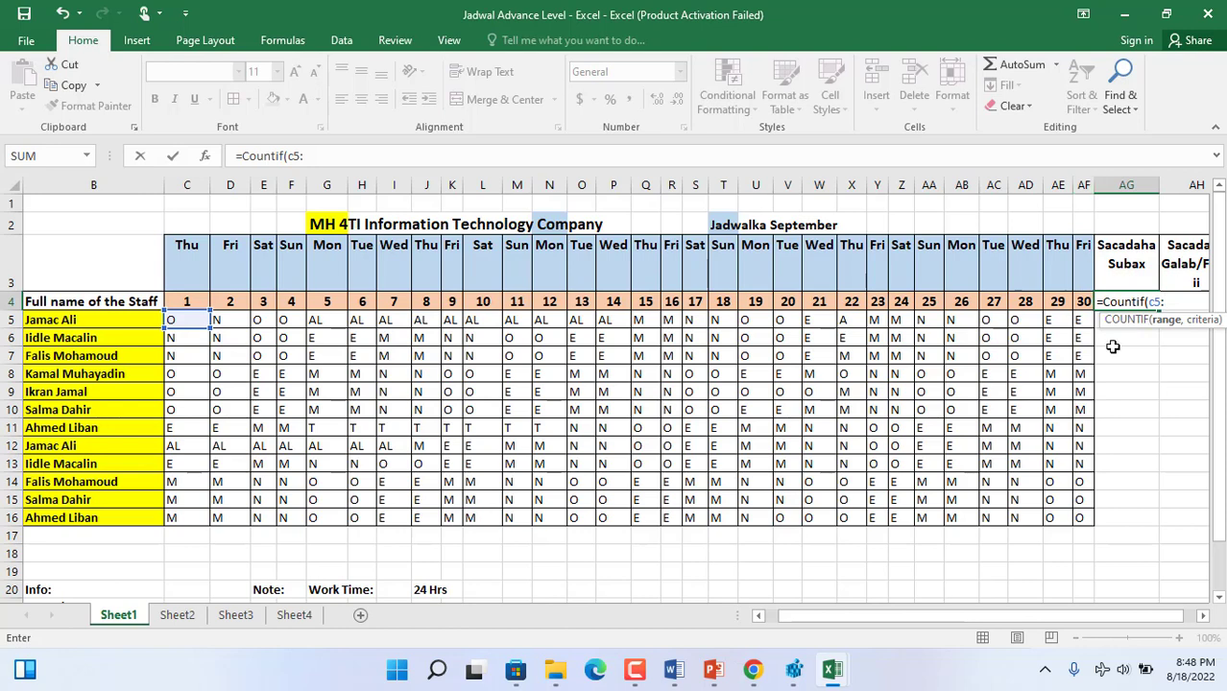
text(af)
text(5)
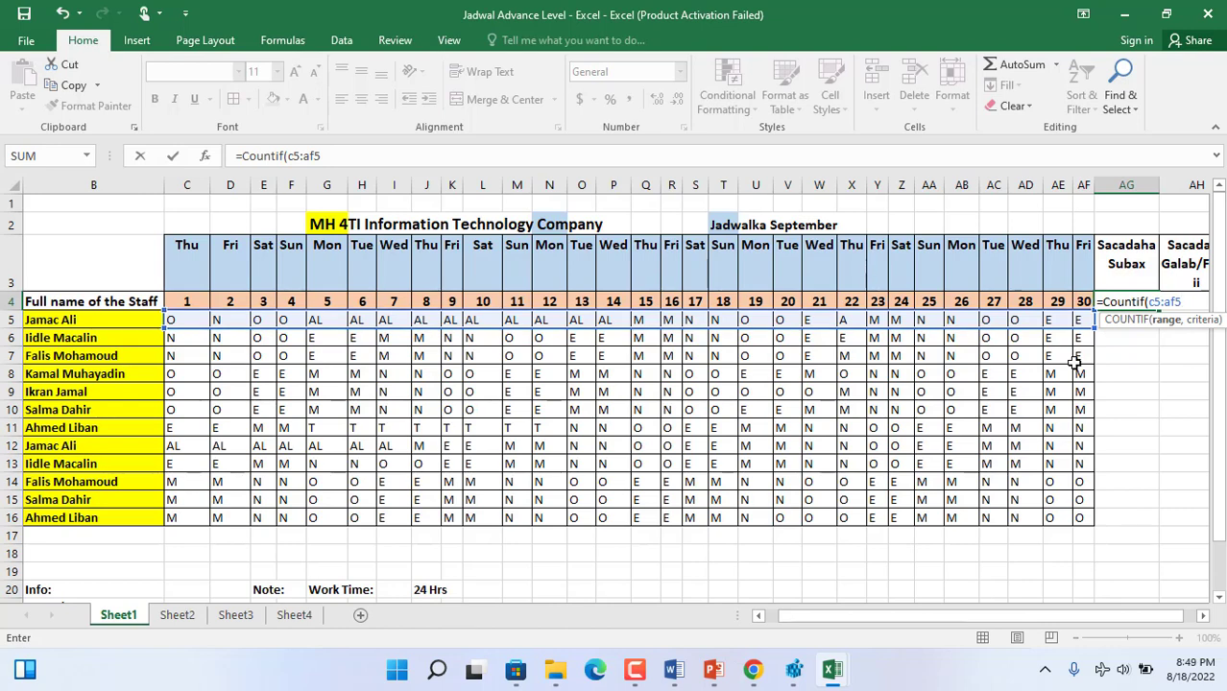
text(,)
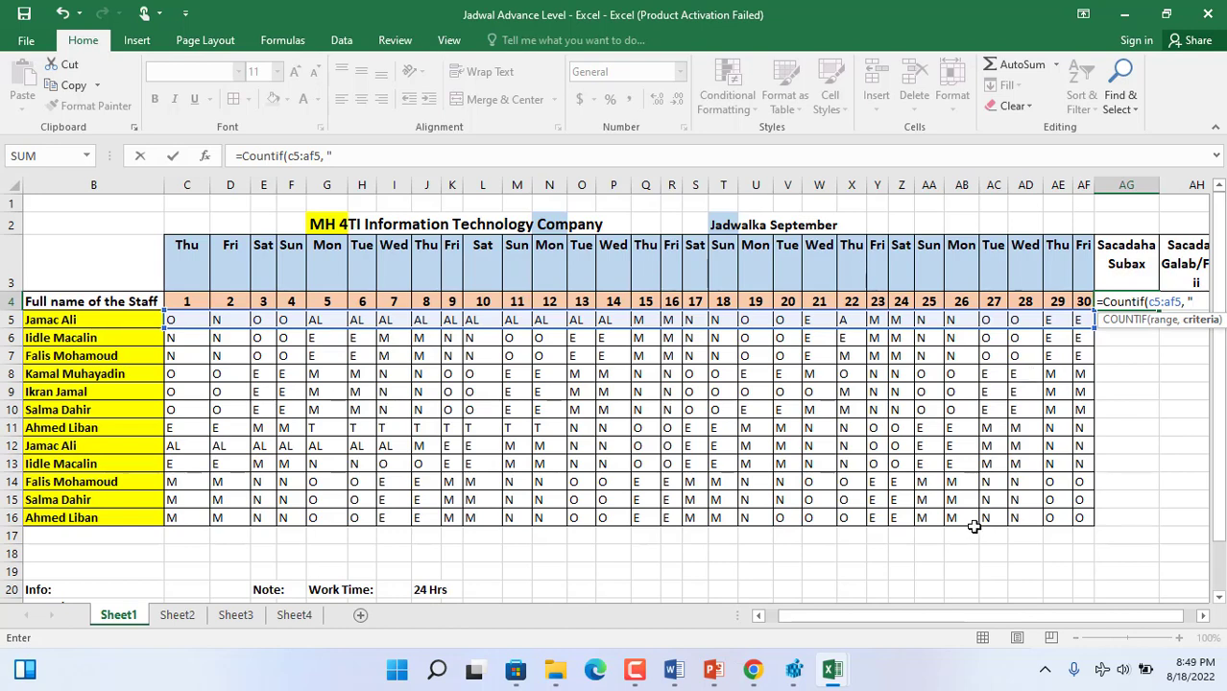
text(M")
key(Return)
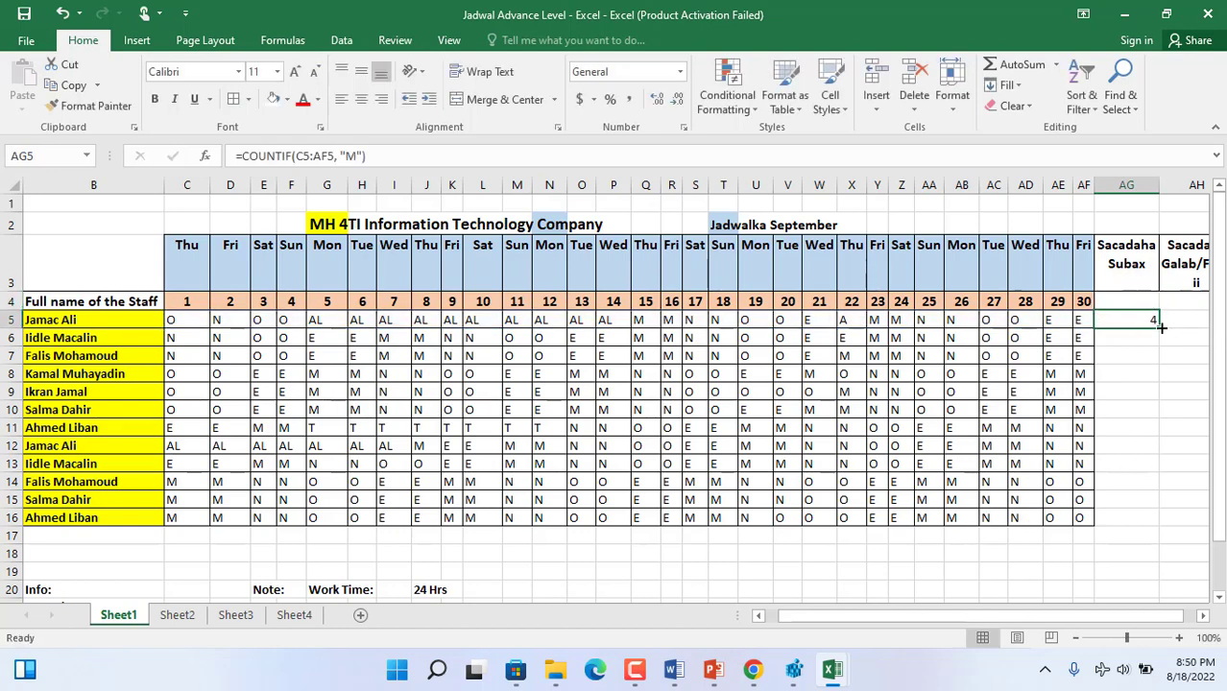
- Fill the AG5 morning-shift formula down to AG16 for all staff, and make the results centred and bold
drag(1160, 327, 1160, 327)
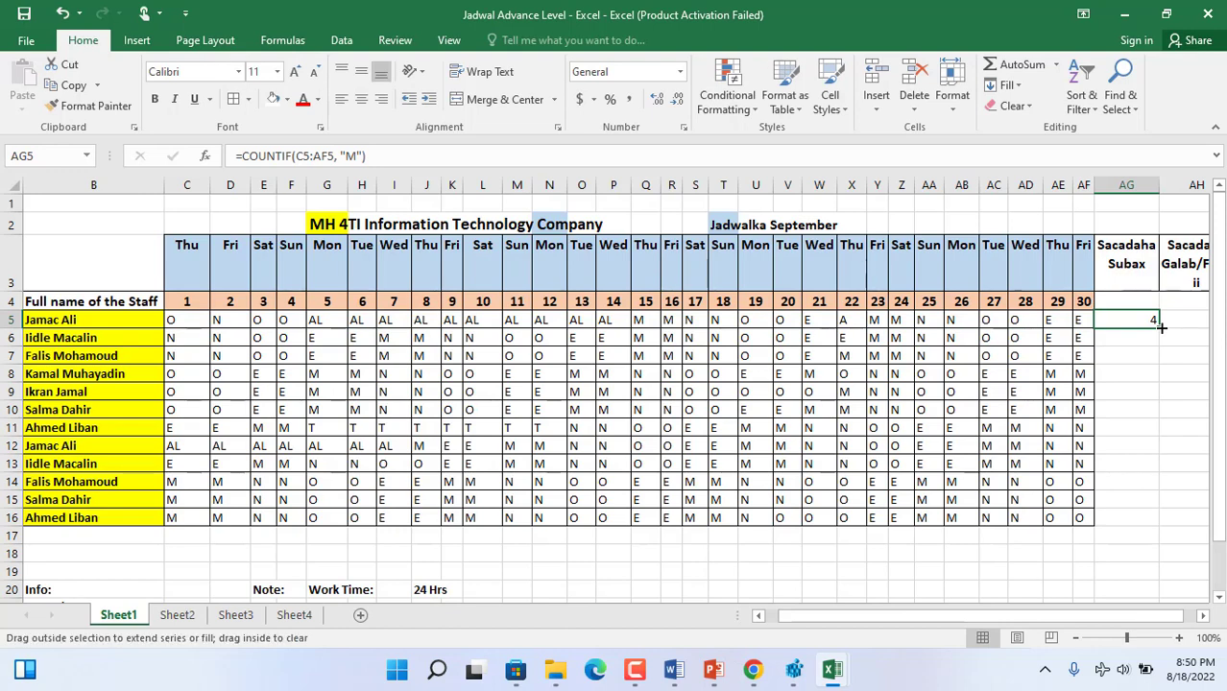
drag(1161, 327, 1149, 530)
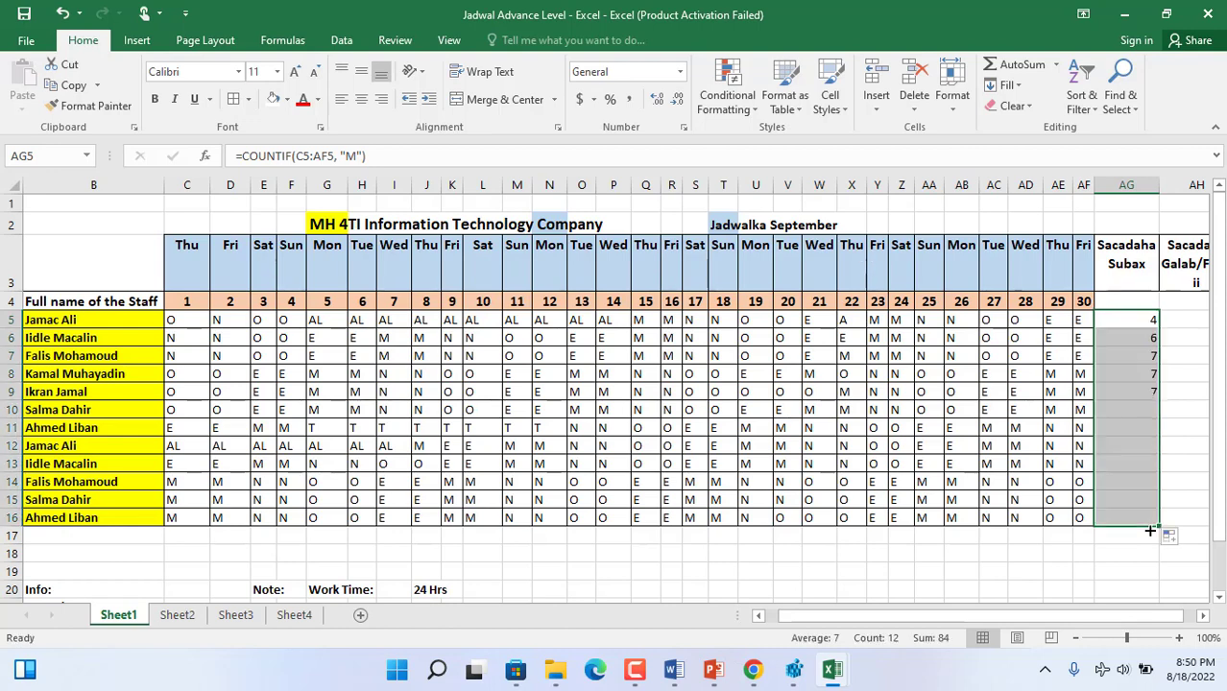
click(361, 100)
click(155, 99)
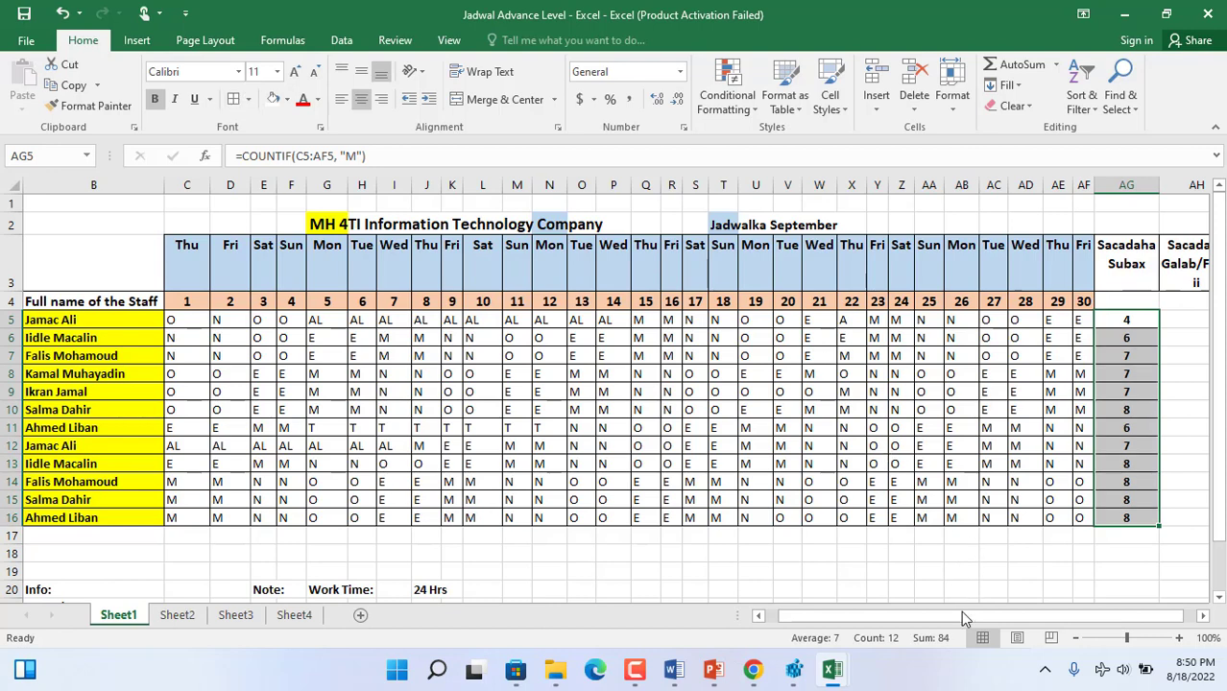
- Begin a COUNTIF formula in AH5 for the first staff member's evening shifts
drag(958, 617, 1017, 607)
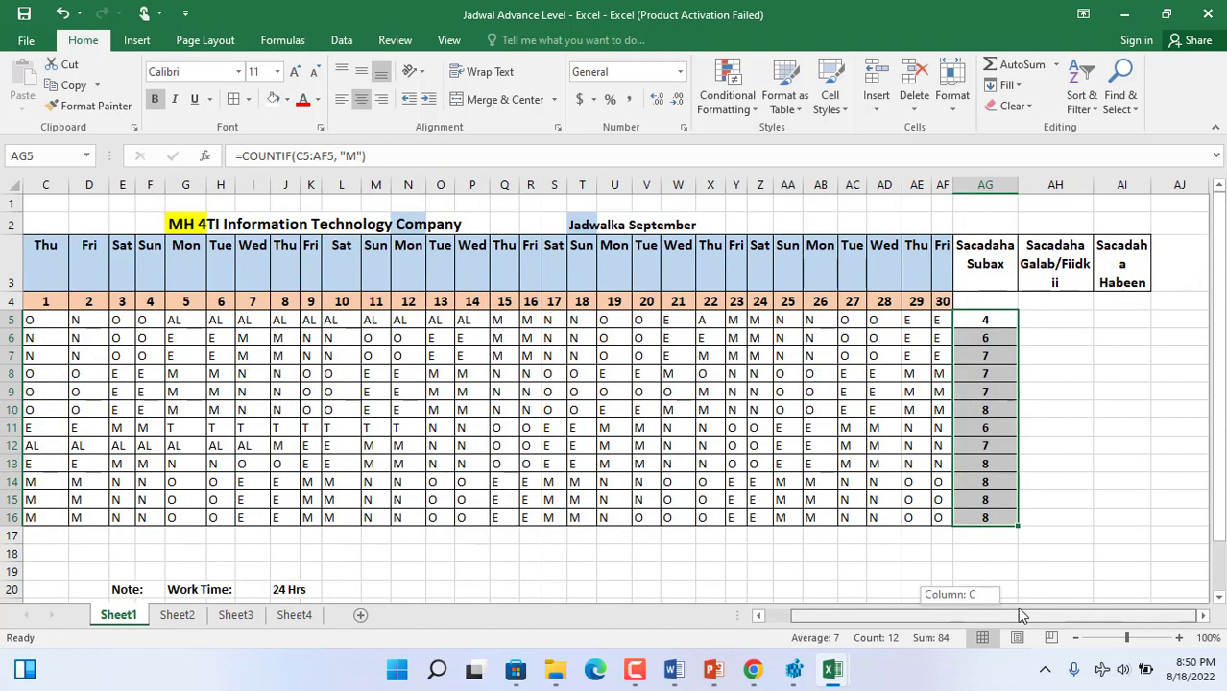
click(1044, 316)
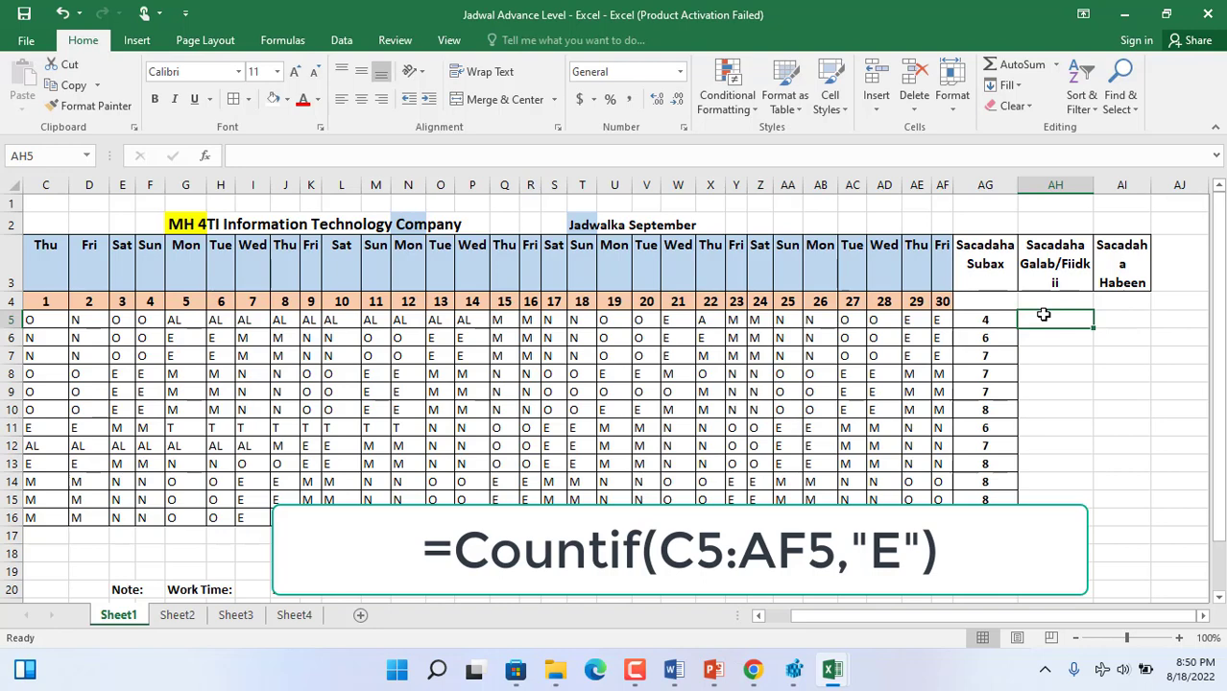
text(=)
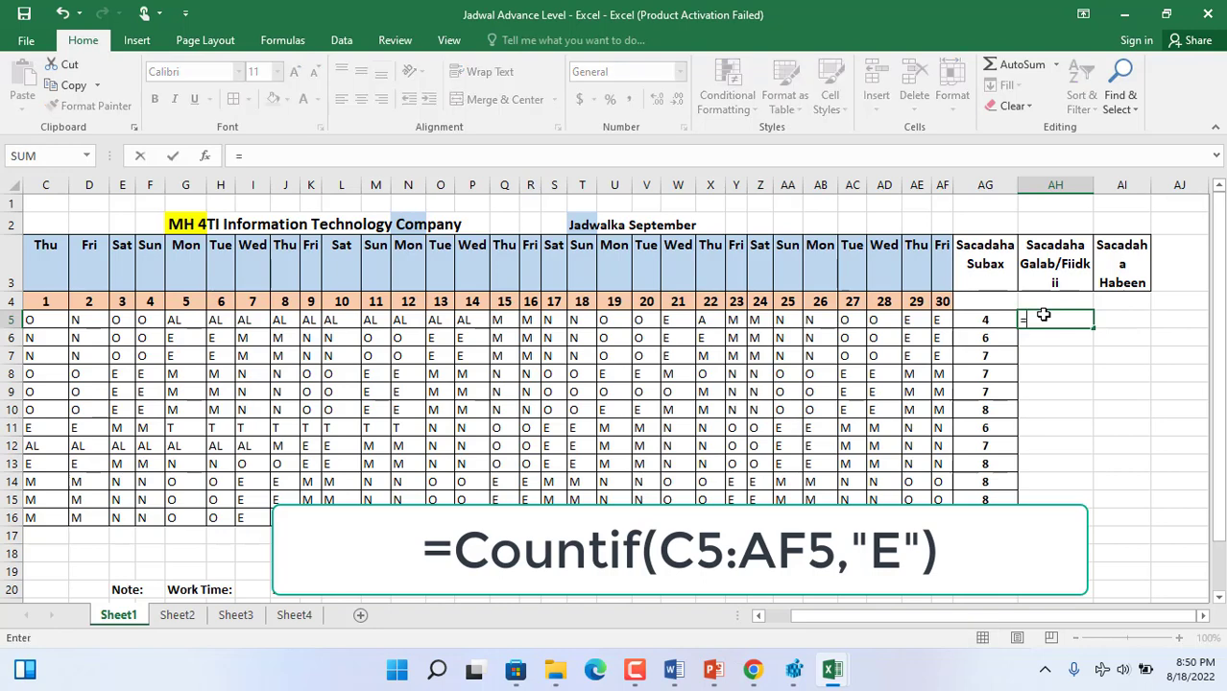
text(Coun)
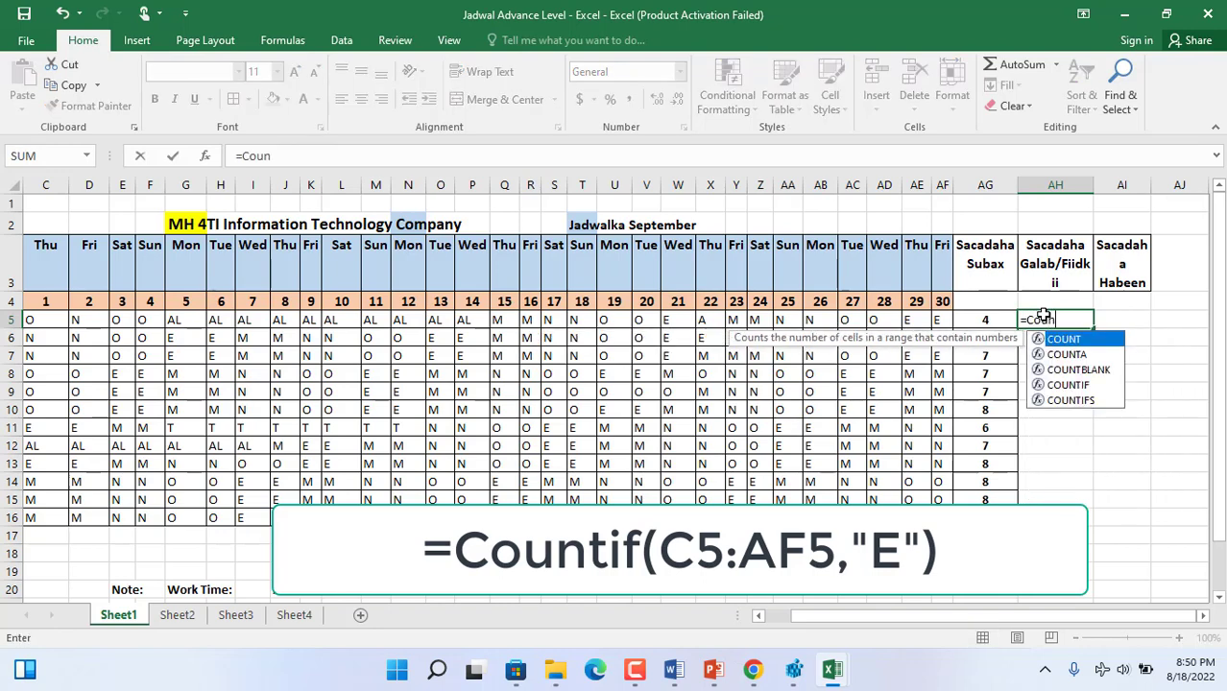
text(tif)
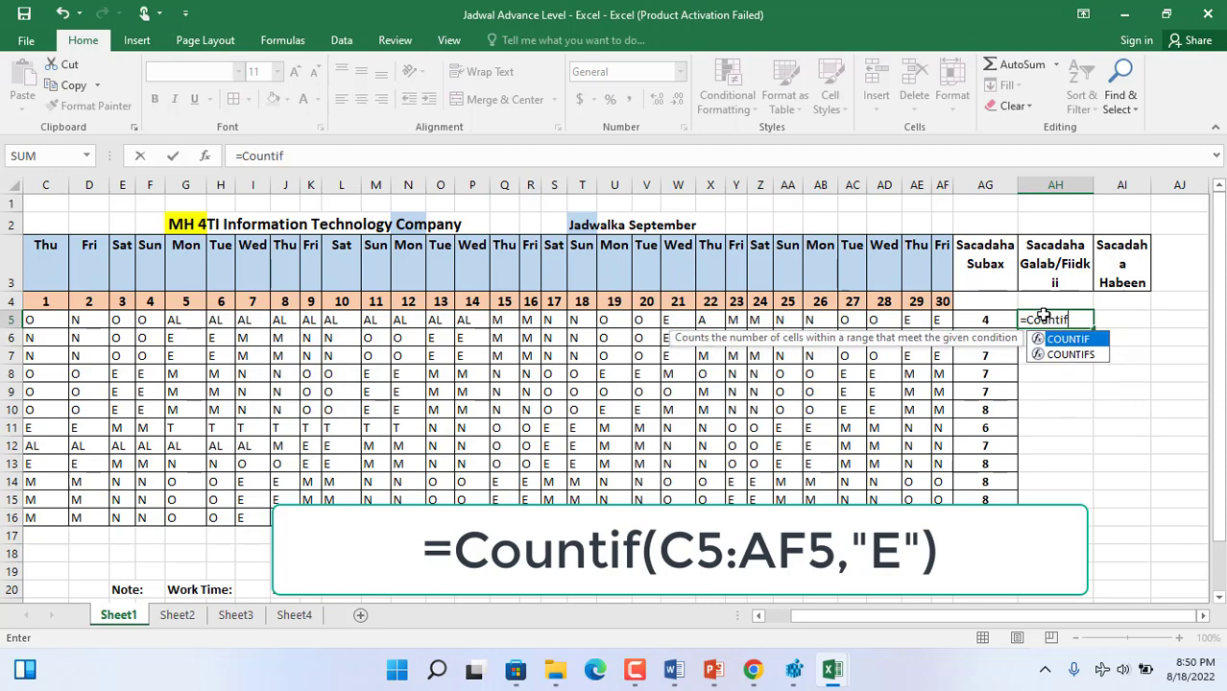
text((c5:af5, "E)
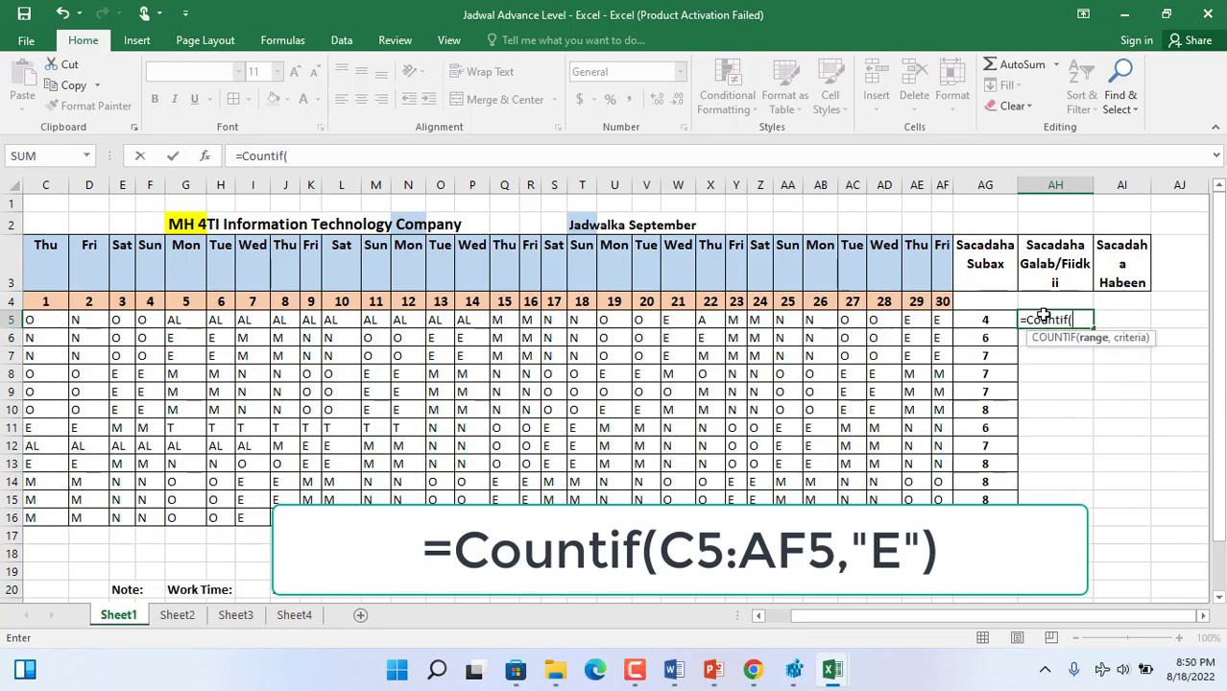
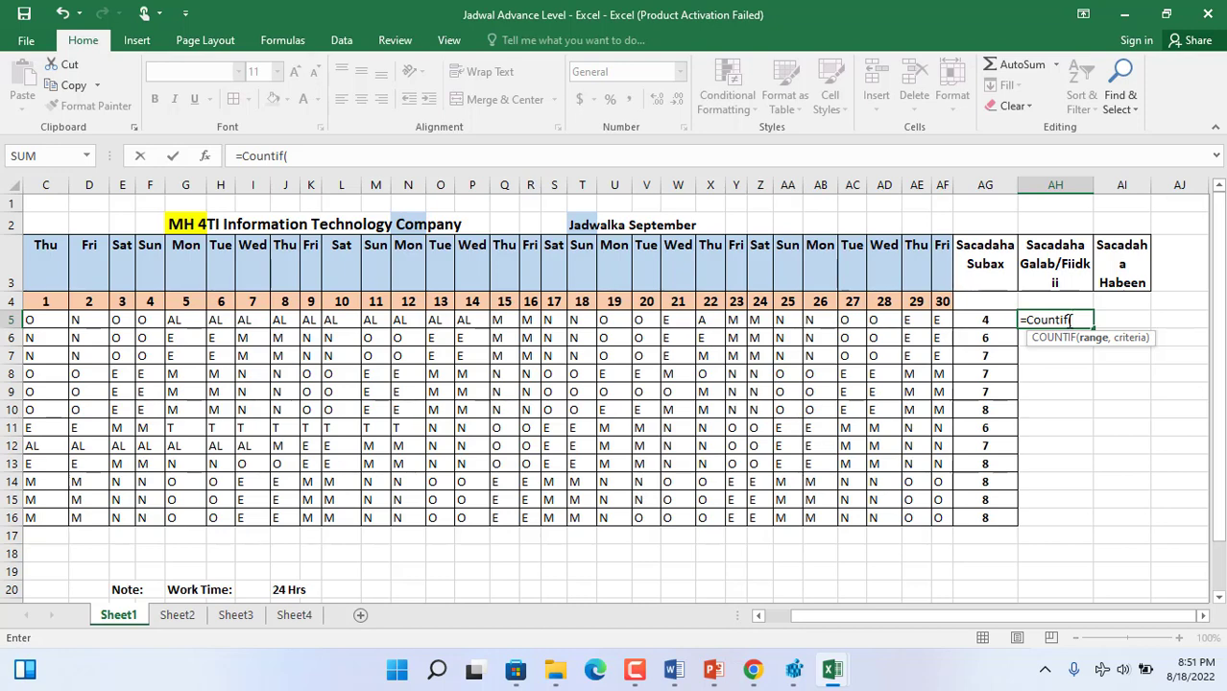
- Complete the evening-shift formula in AH5 as =COUNTIF(C5:AF5, "E") and fill it down to AH16 for all staff
text(c)
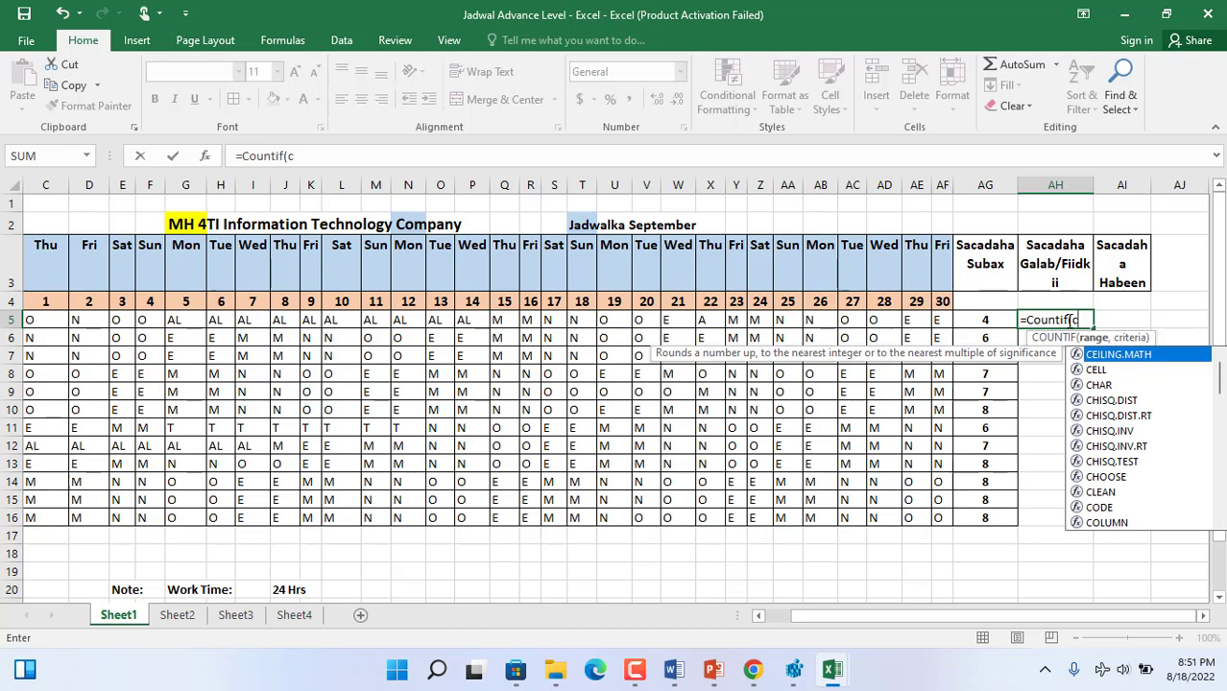
text(5:)
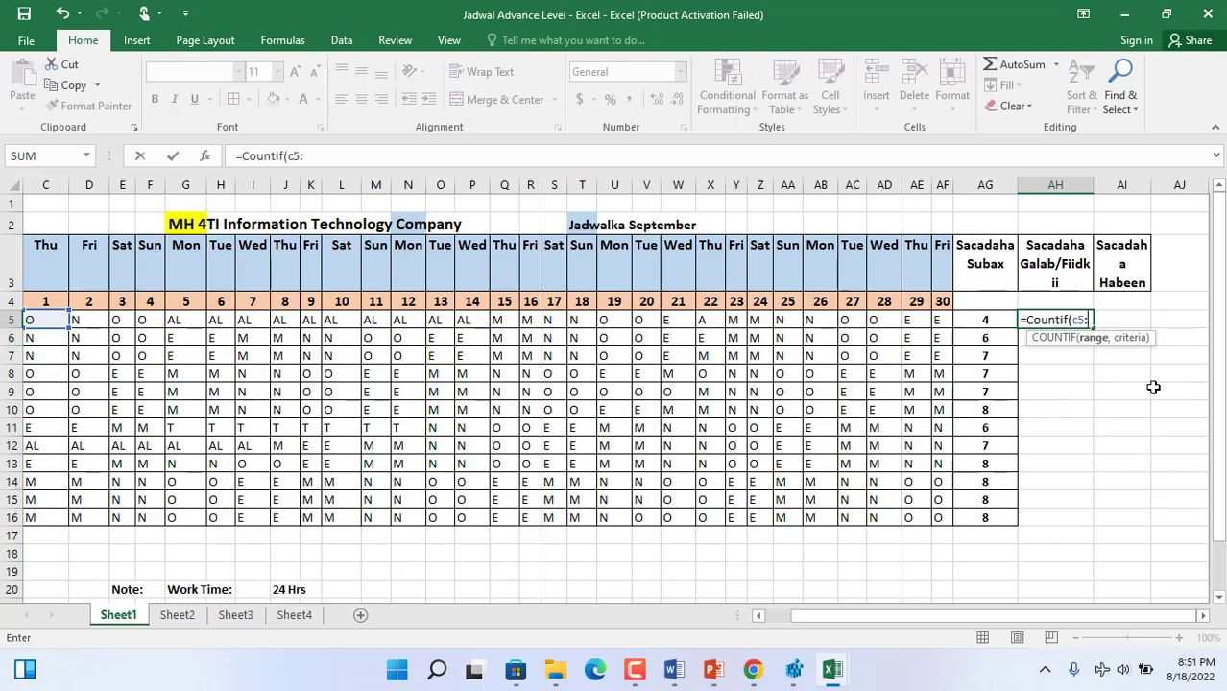
text(af5)
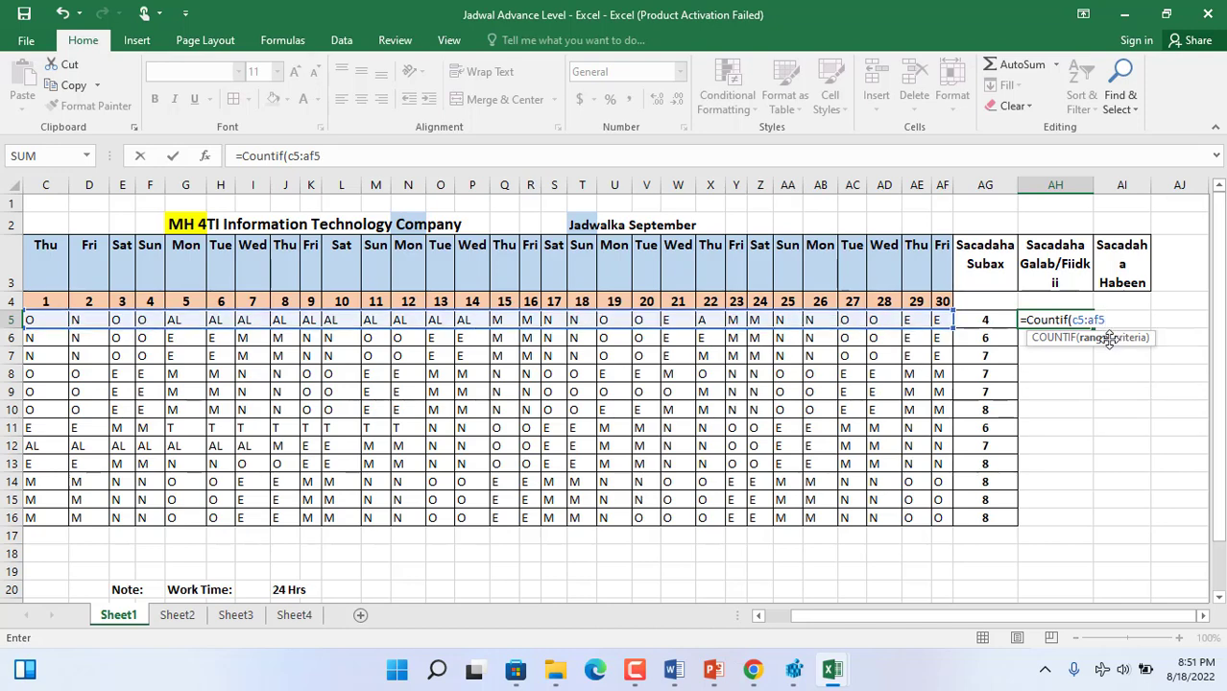
text(, "E"))
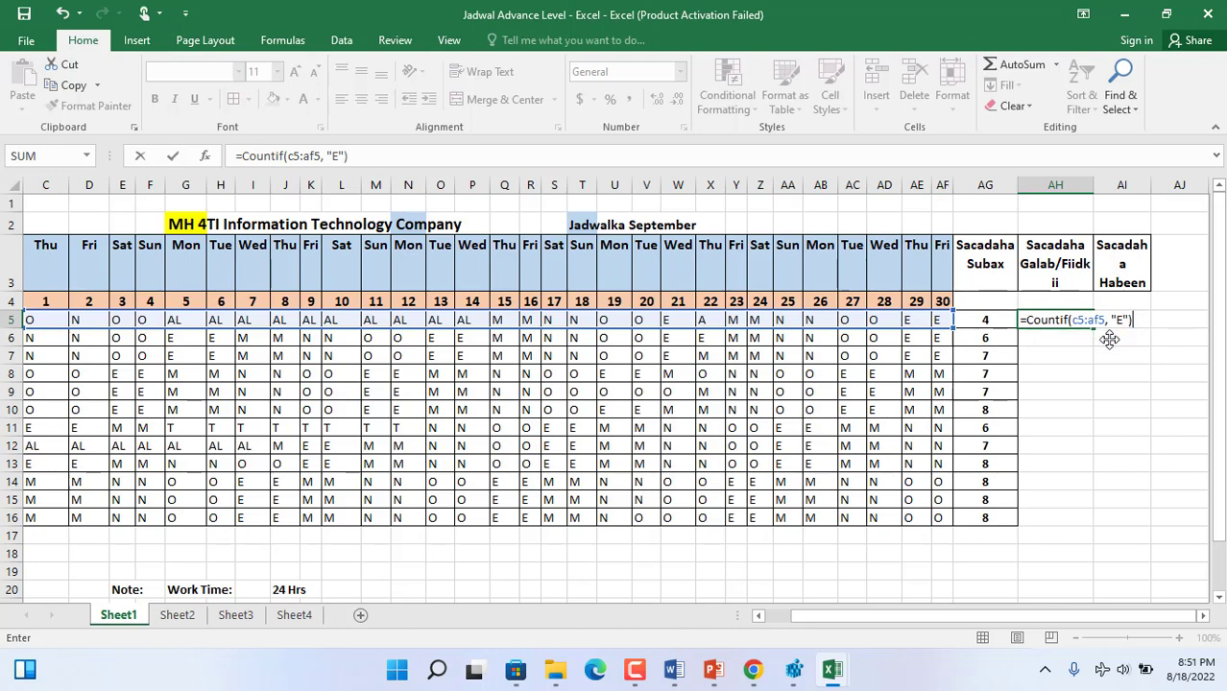
key(Return)
click(1083, 324)
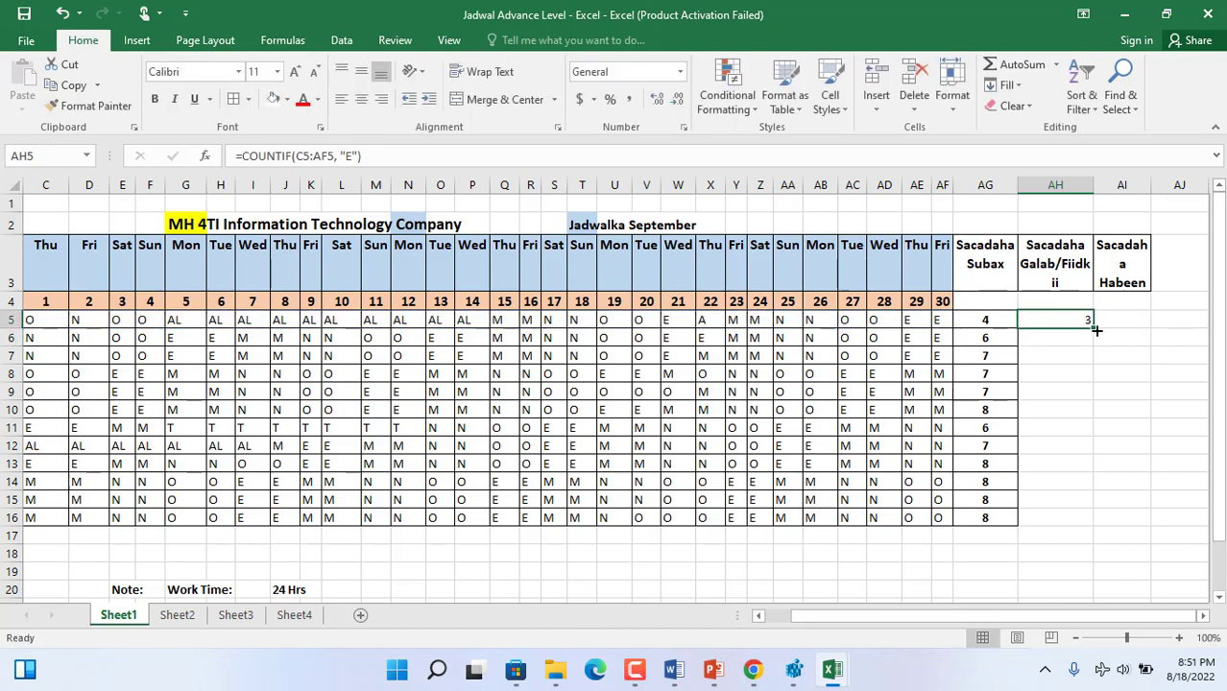
drag(1093, 327, 1094, 523)
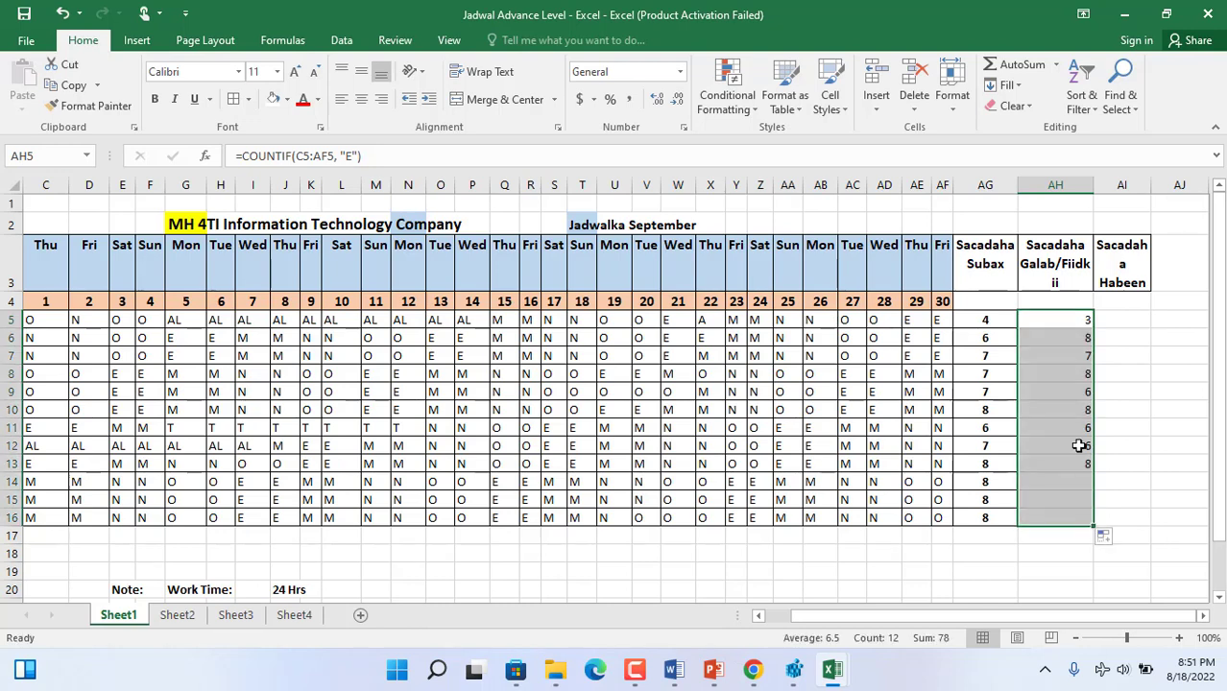
- Check the first staff member's evening-shift count in AH5 against the E entries across row 5
click(1044, 320)
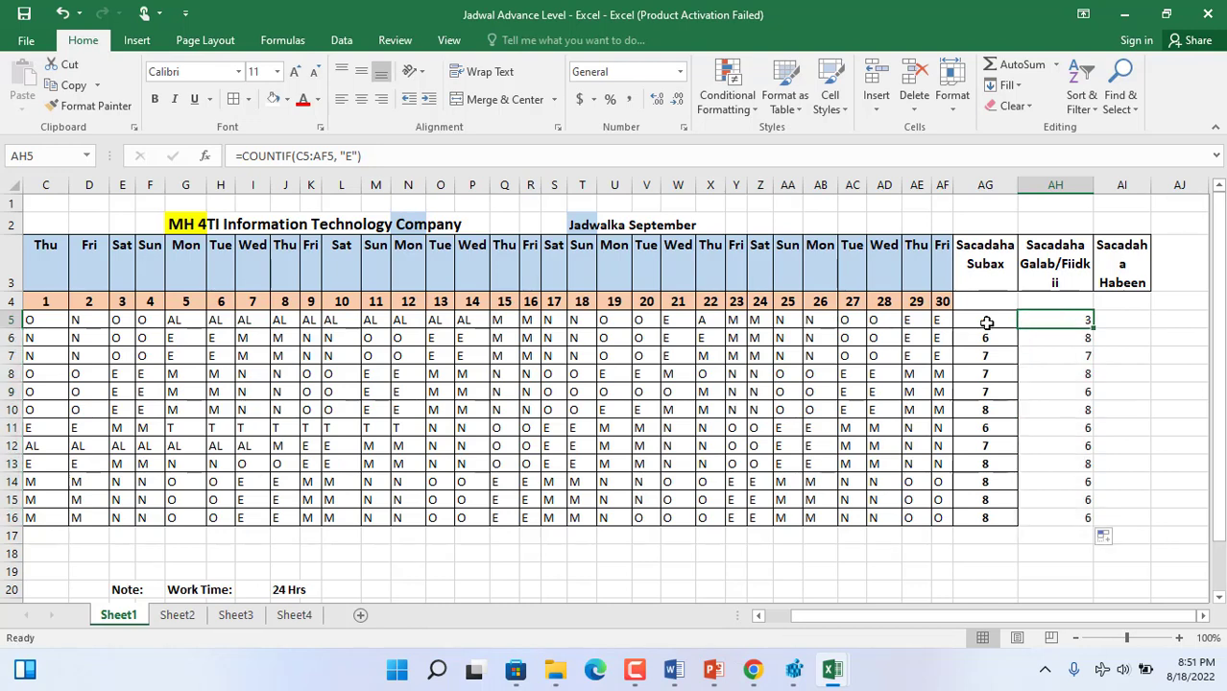
drag(936, 319, 921, 320)
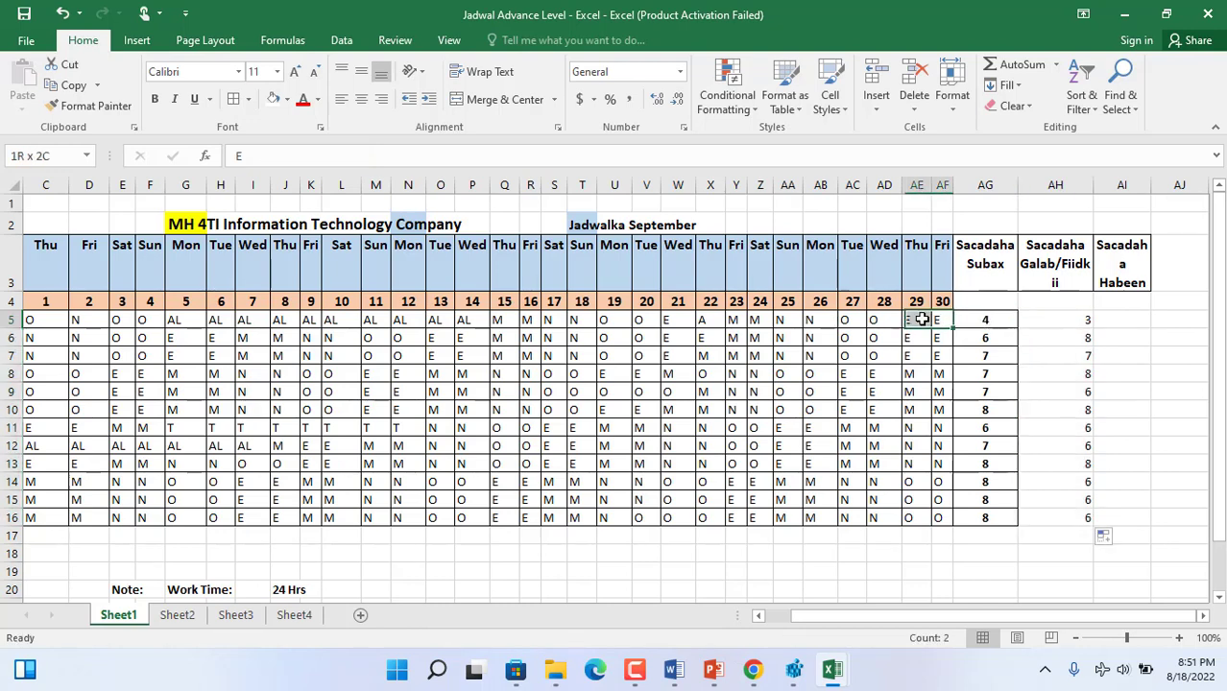
click(678, 320)
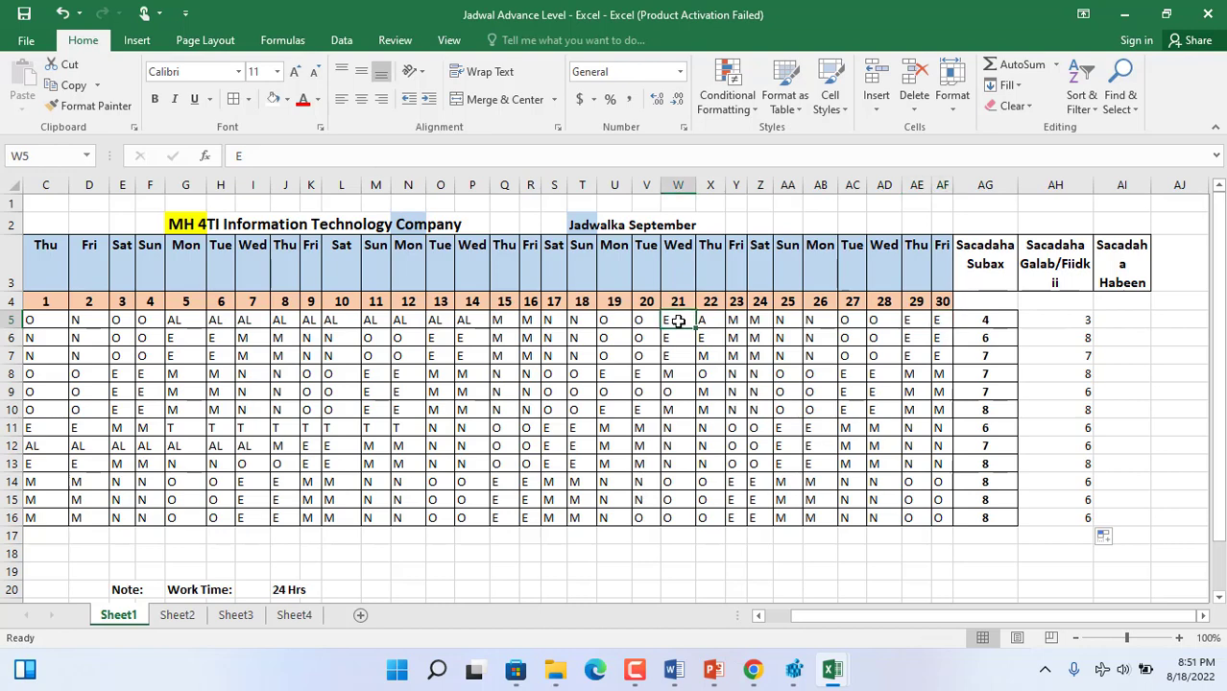
drag(506, 321, 116, 323)
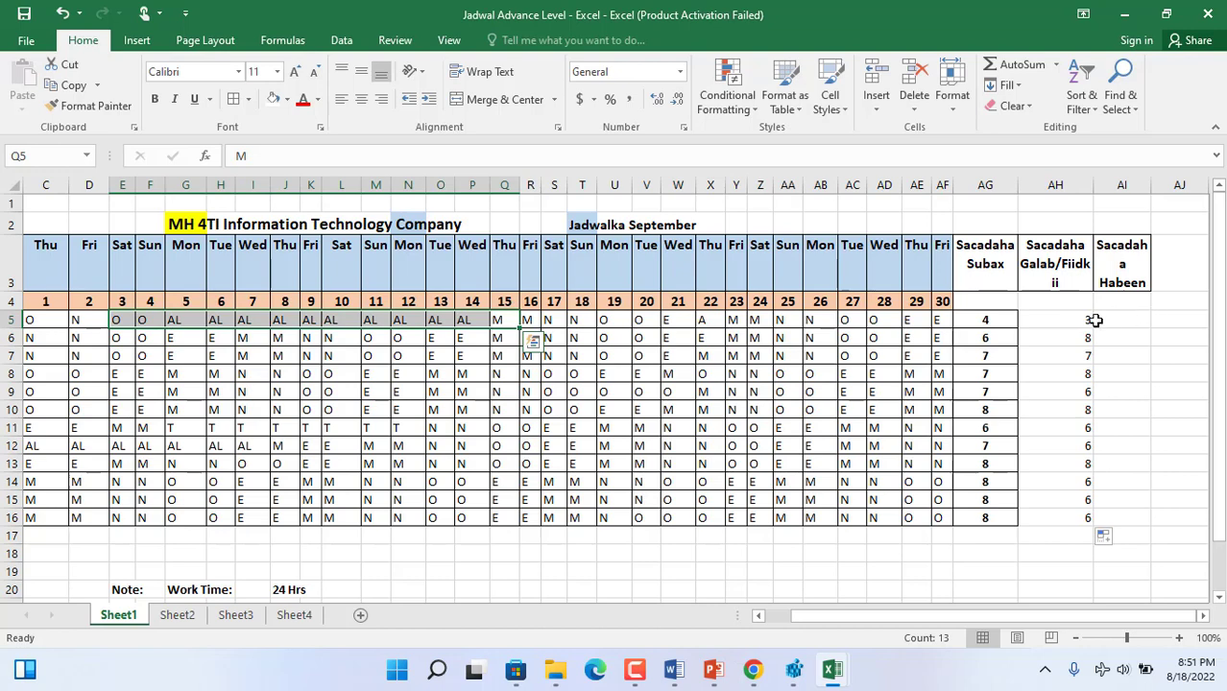
- Make the evening-shift counts in AH5:AH16 bold and centred
click(1054, 319)
drag(1053, 318, 1066, 518)
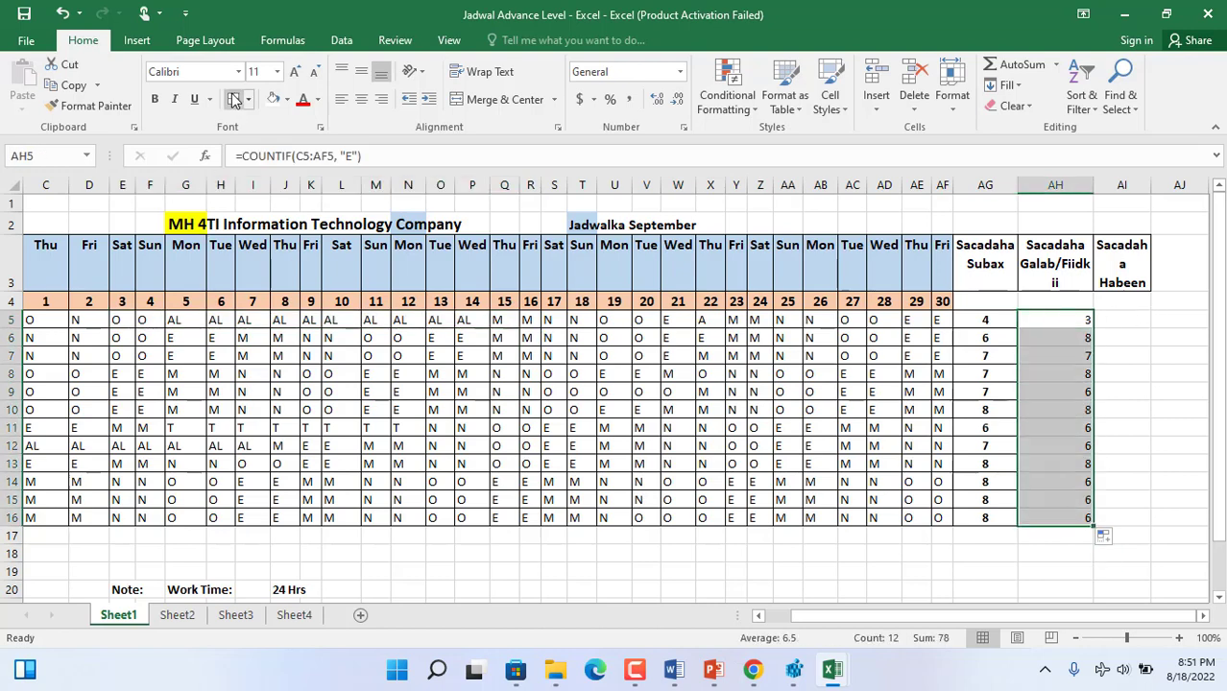
click(155, 99)
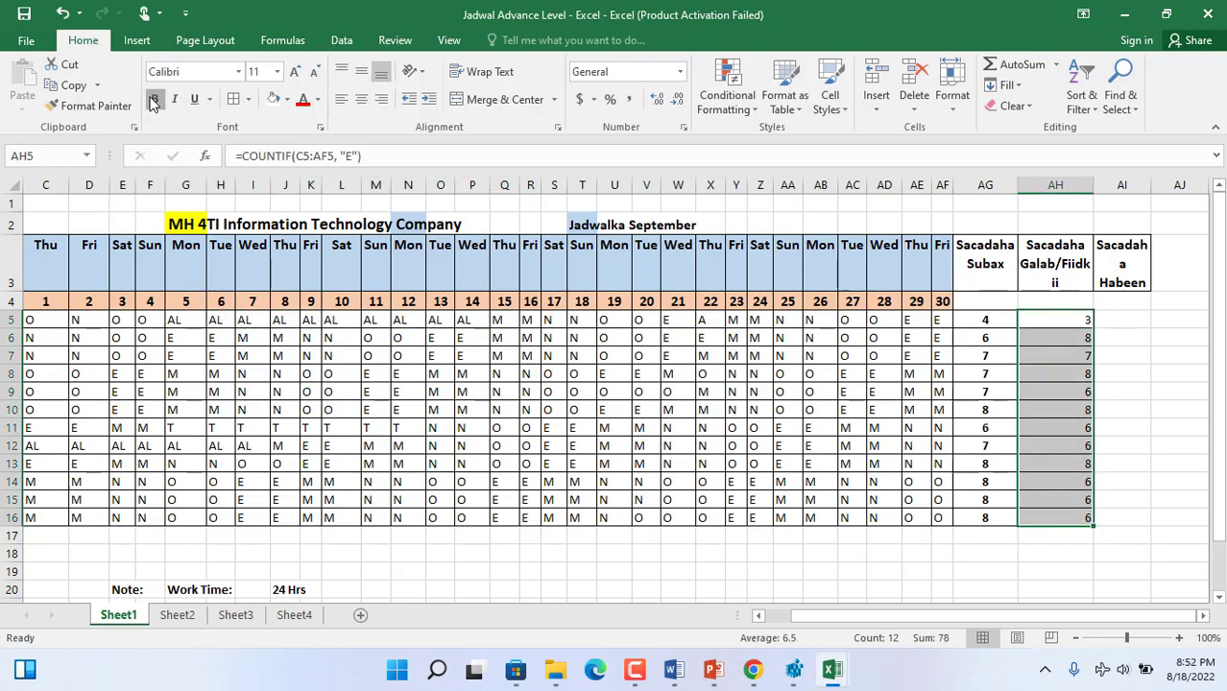
click(362, 99)
- Count the first staff member's night shifts in AI5, under the "Sacadaha Habeen" heading, with the formula =COUNTIF(C5:AF5, "N")
click(1119, 321)
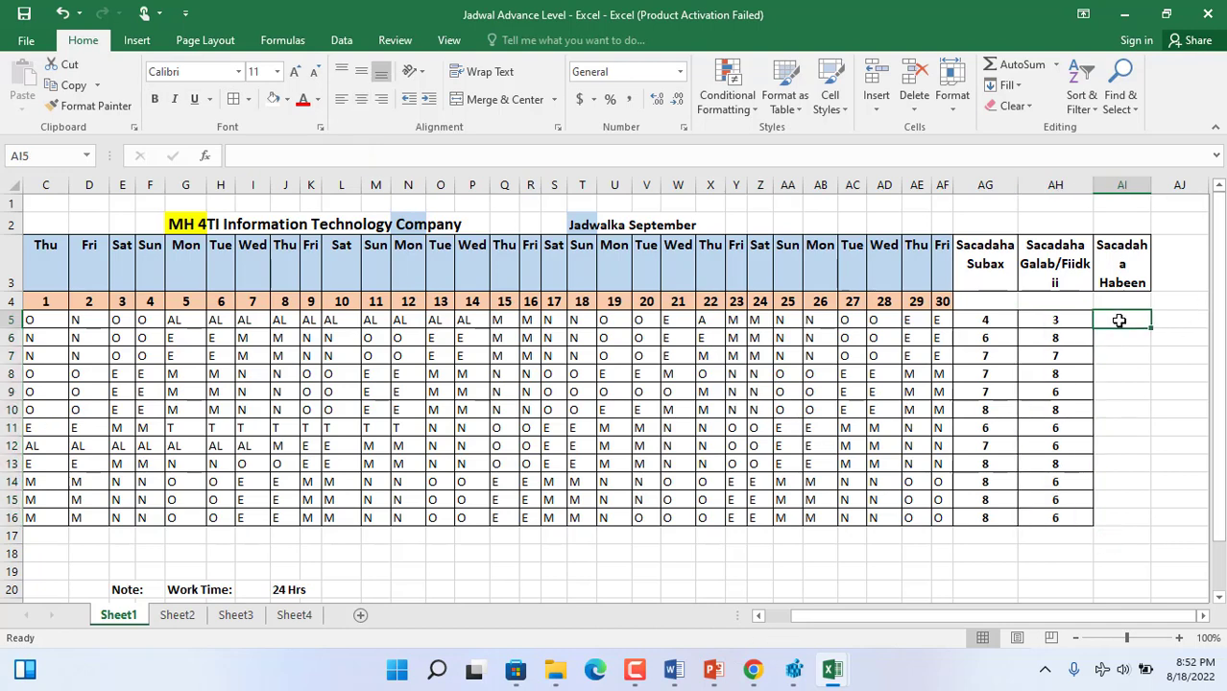
text(=)
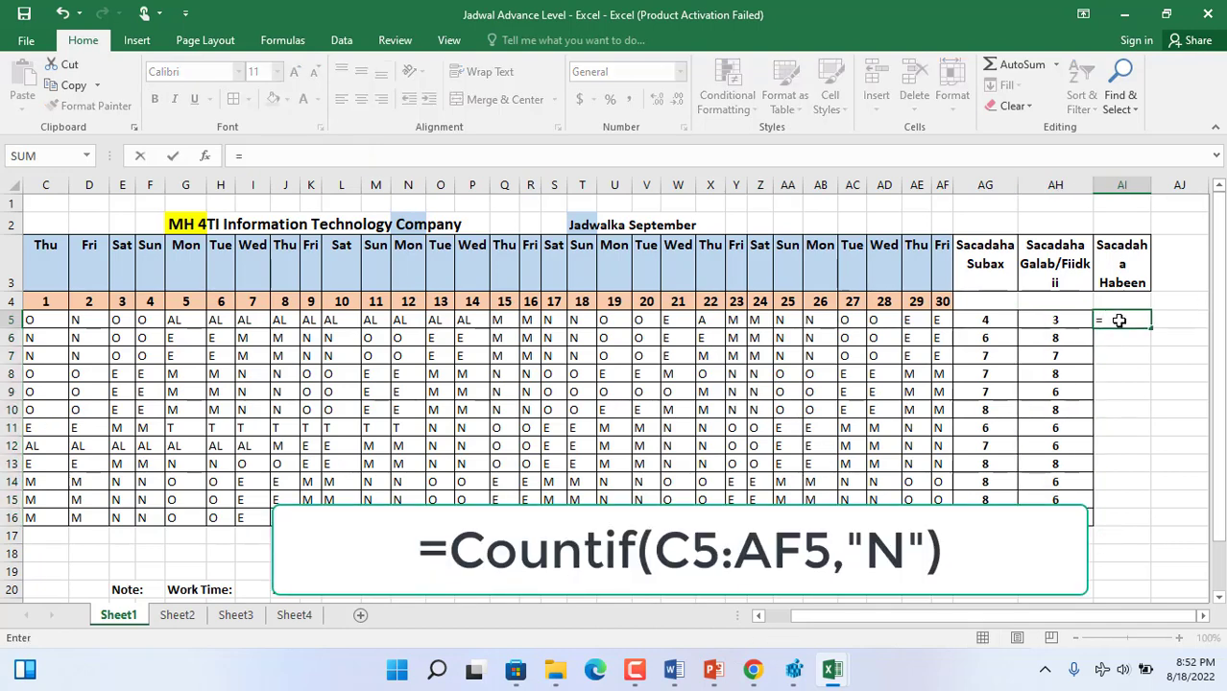
text(countif)
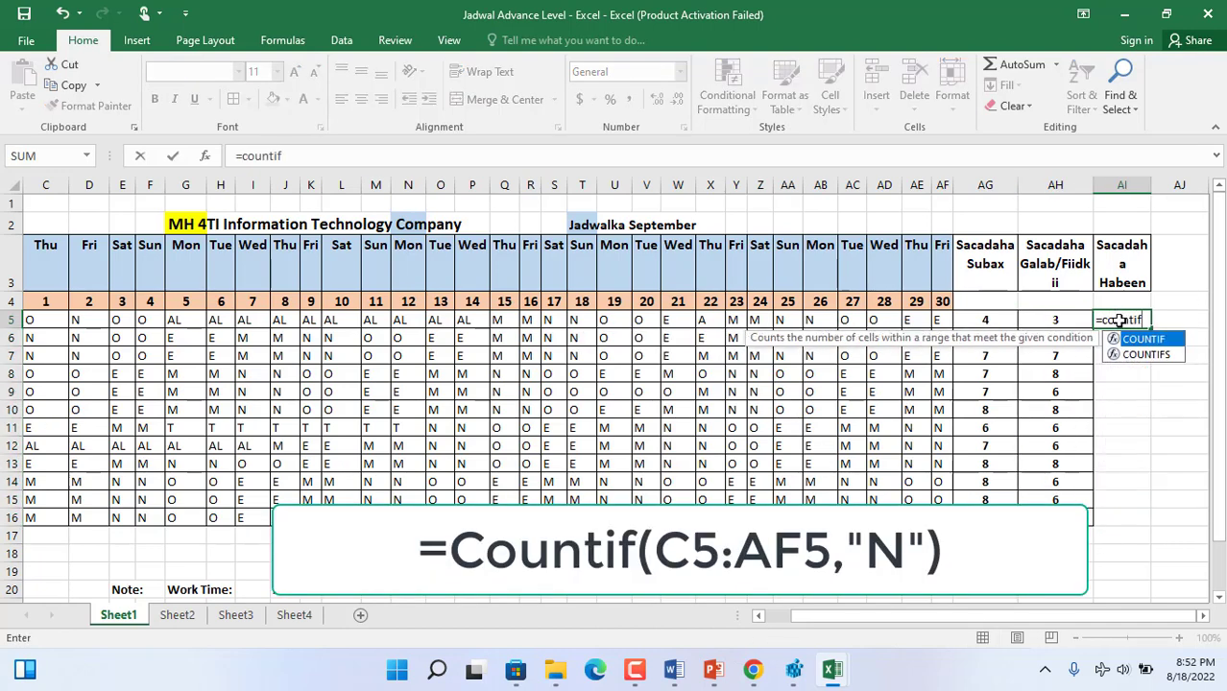
text(()
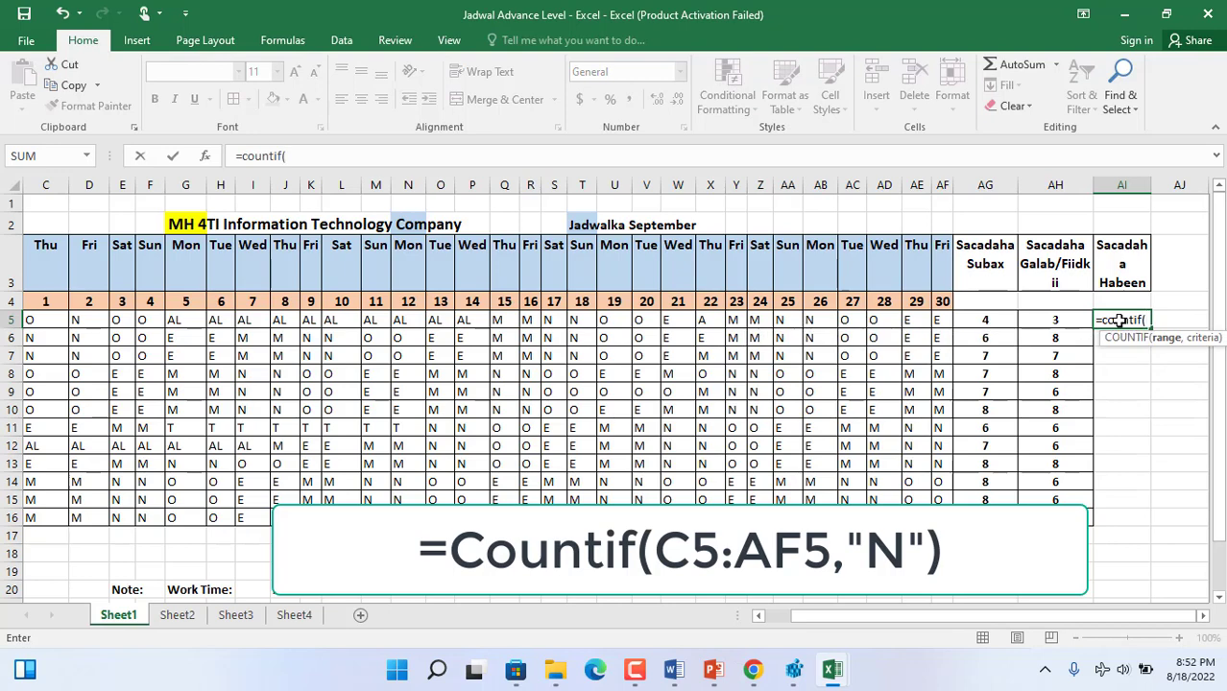
text(c6:)
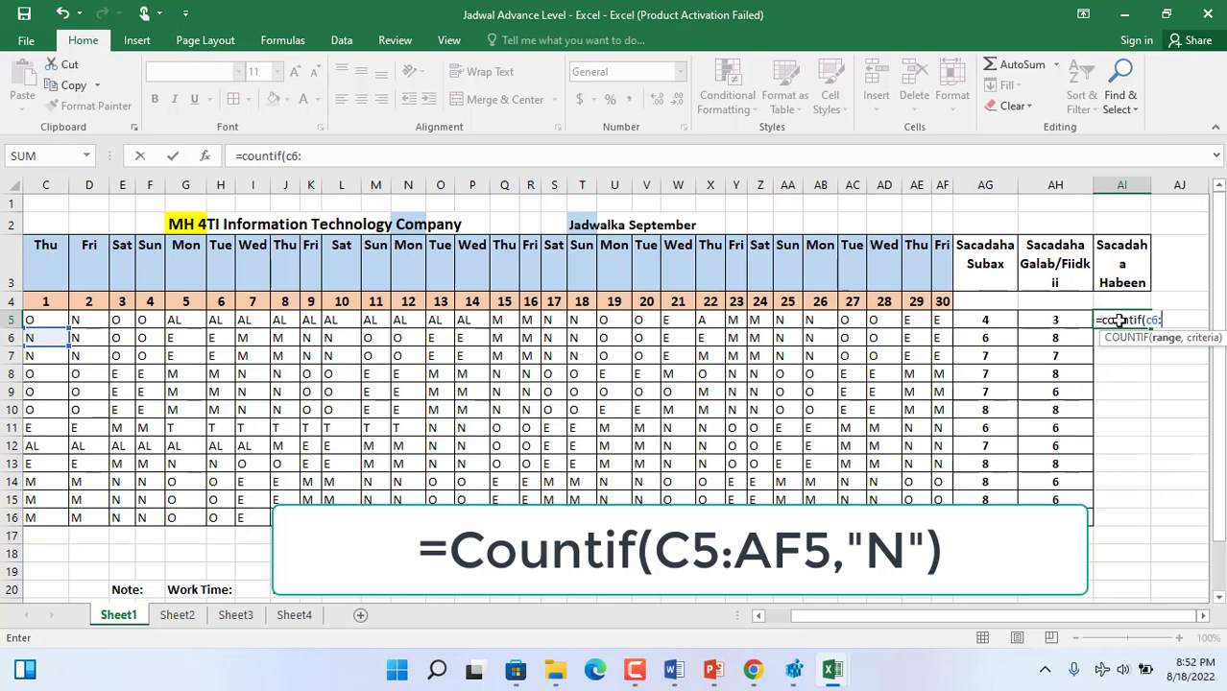
text(af6)
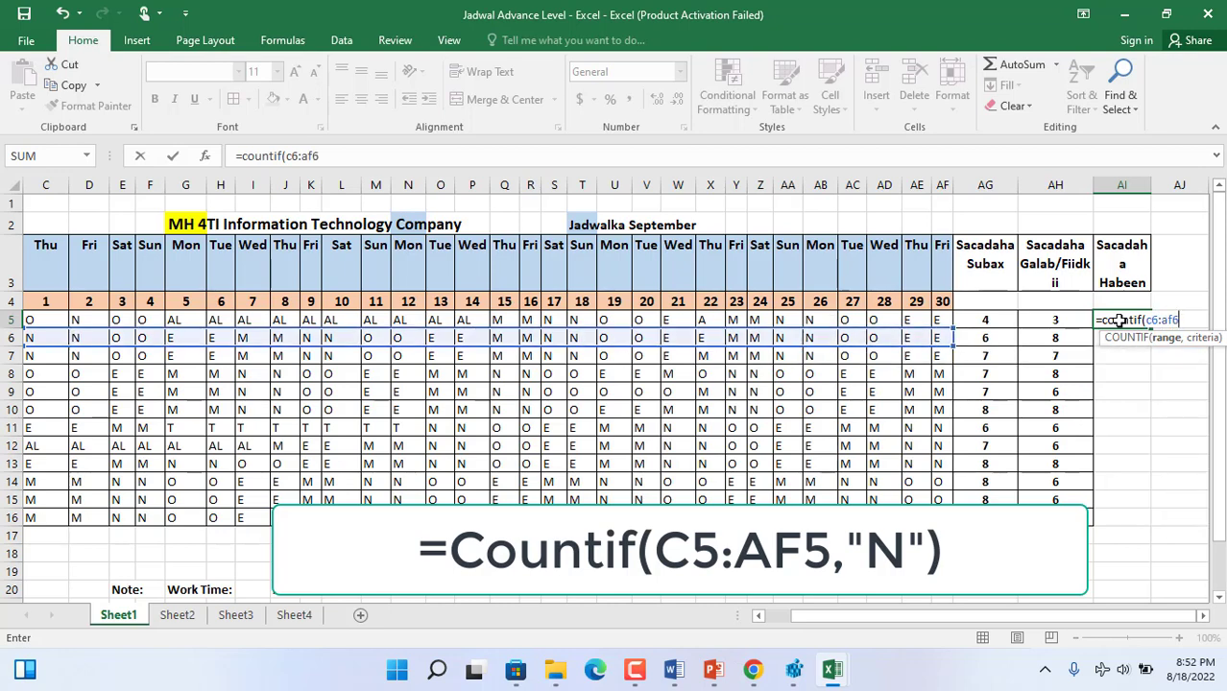
key(BackSpace)
key(BackSpace)
key(BackSpace)
key(BackSpace)
key(BackSpace)
text(5)
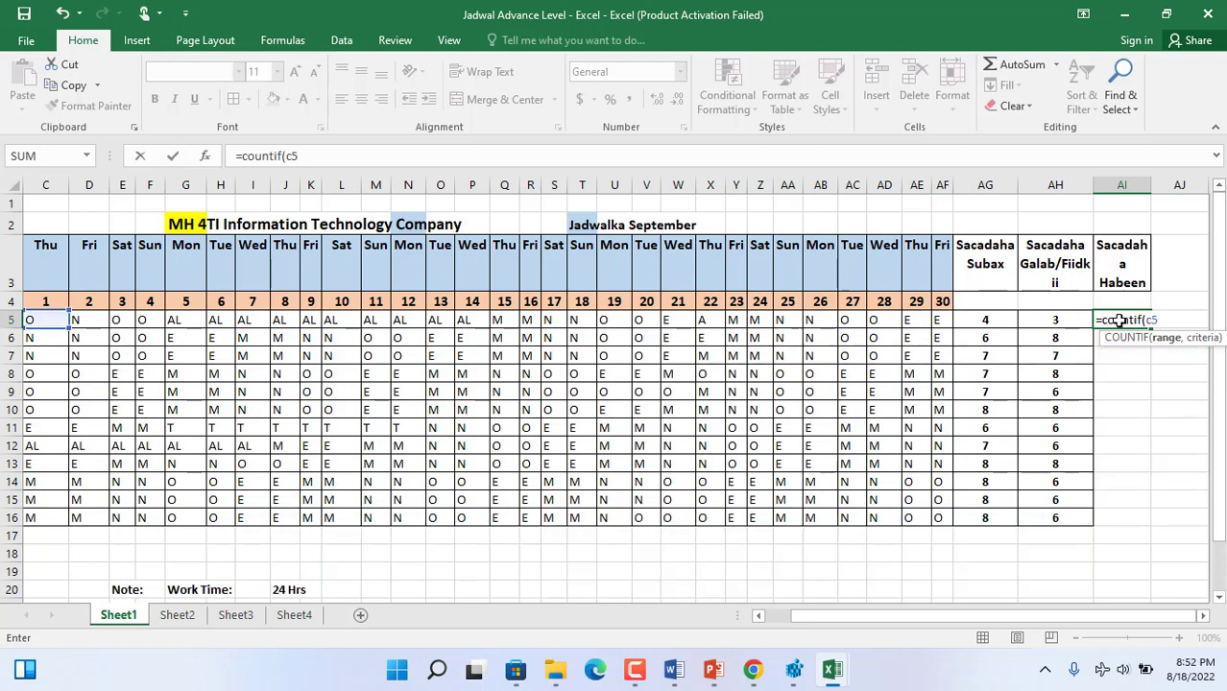
text(af)
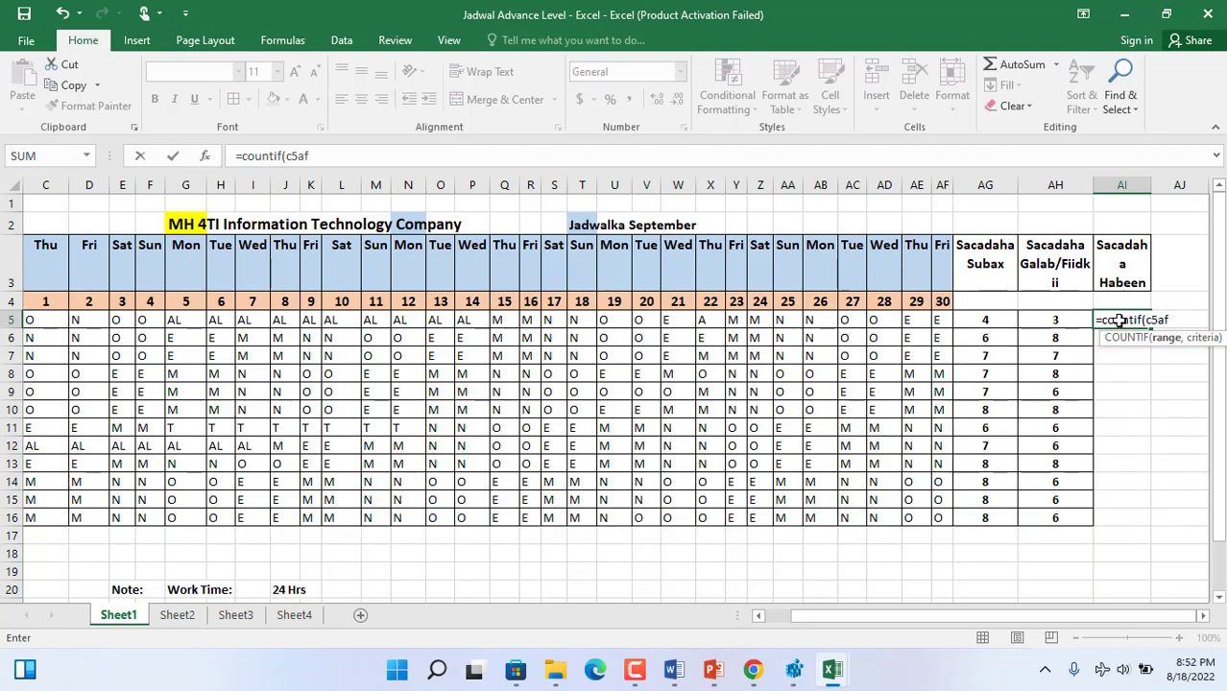
key(BackSpace)
key(BackSpace)
text(:a)
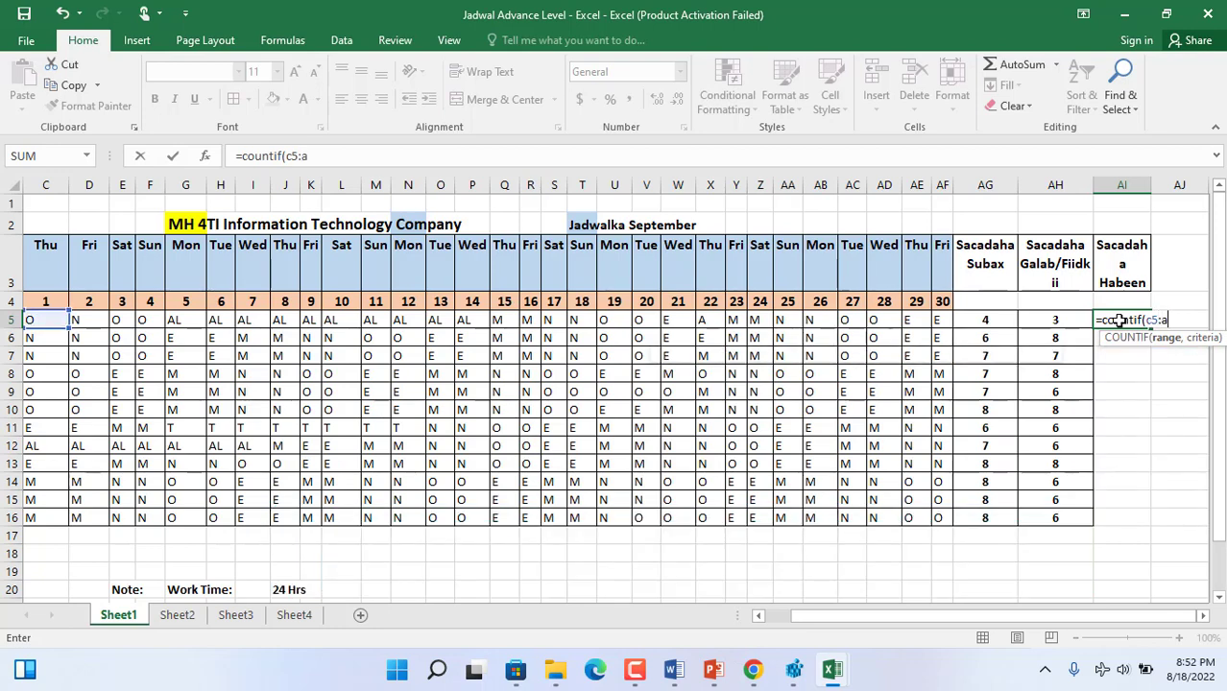
text(f5))
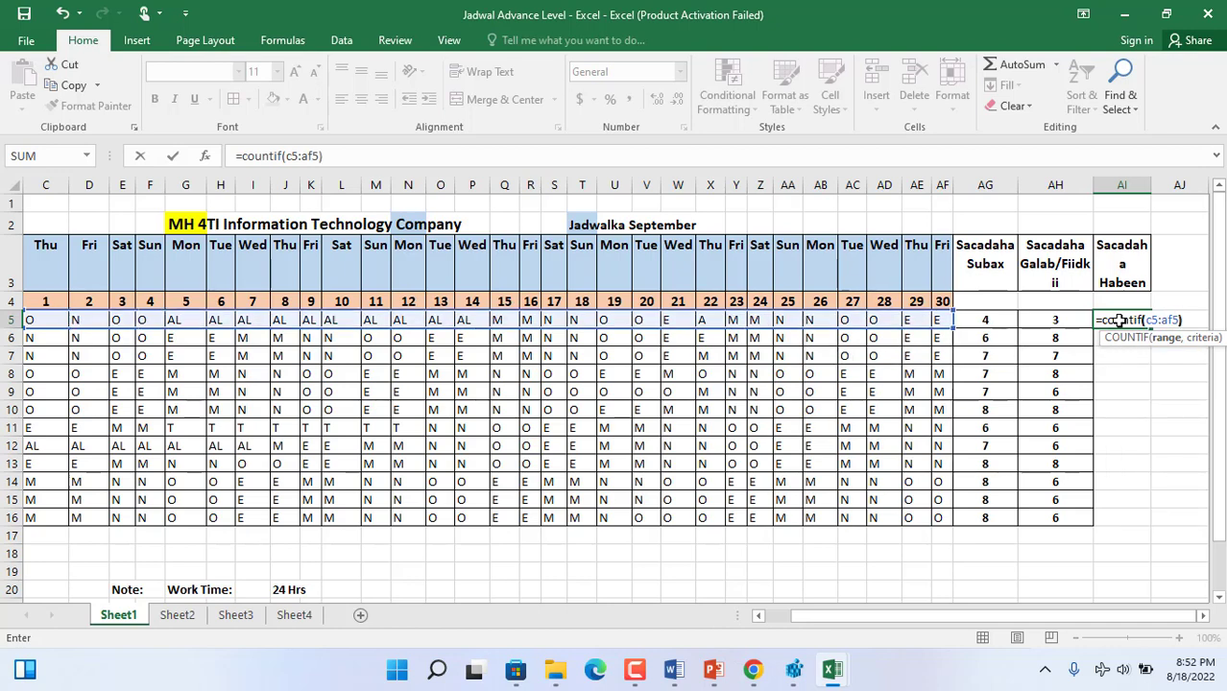
key(BackSpace)
text(,)
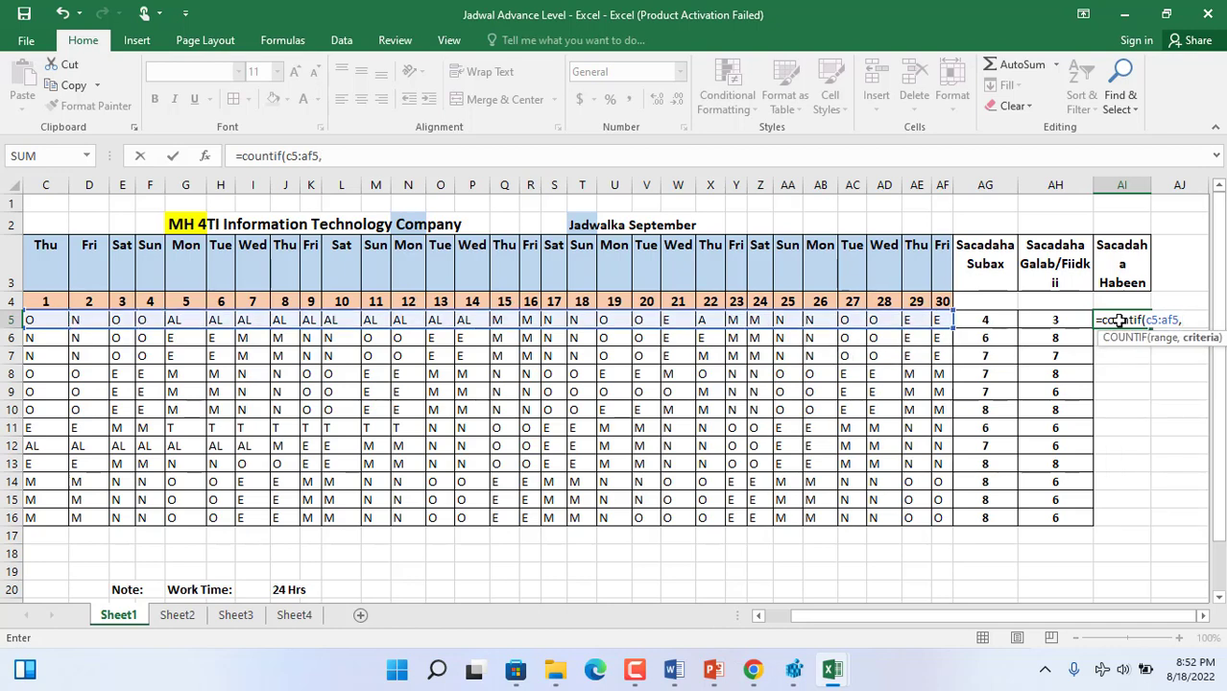
text( "N"))
key(Return)
- Fill the AI5 night-shift formula down to AI16 for all staff
click(1133, 320)
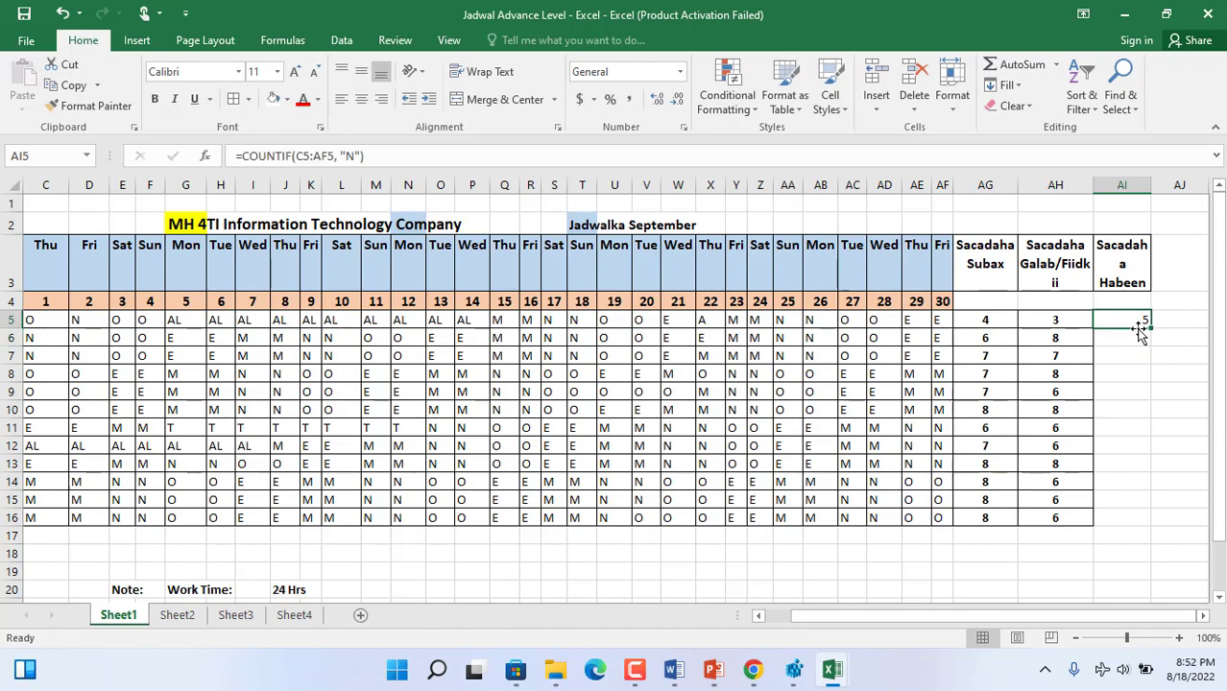
drag(1149, 328, 1123, 425)
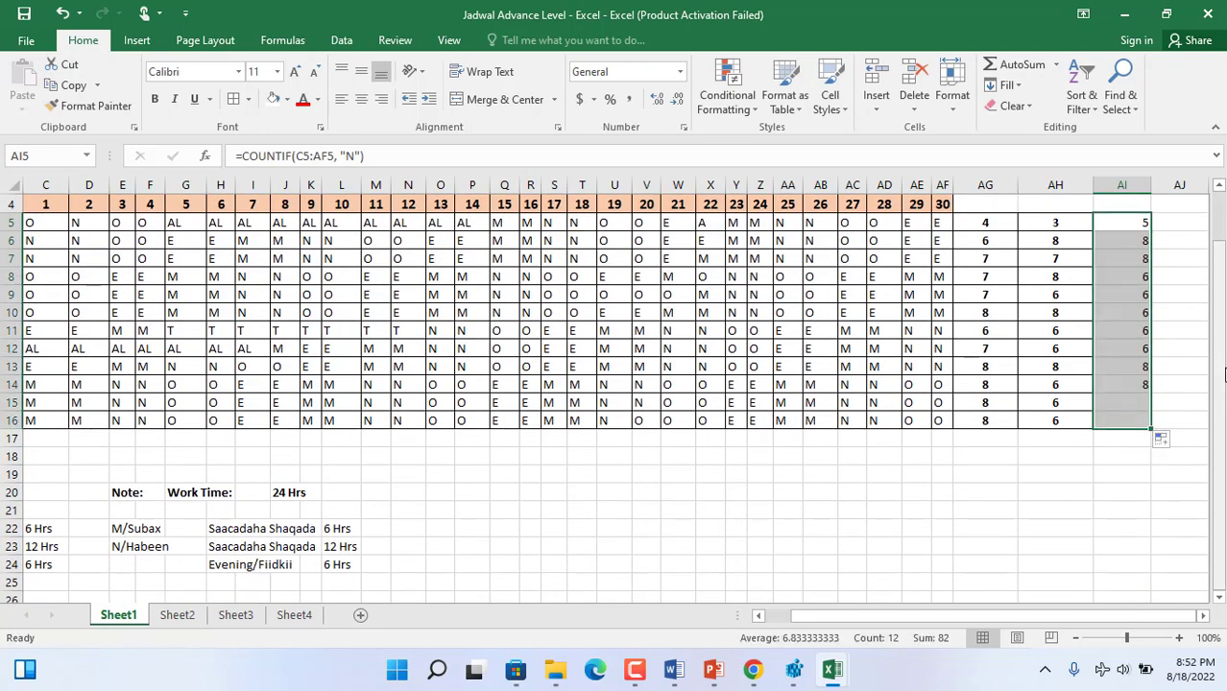
scroll(1152, 365, up, 1)
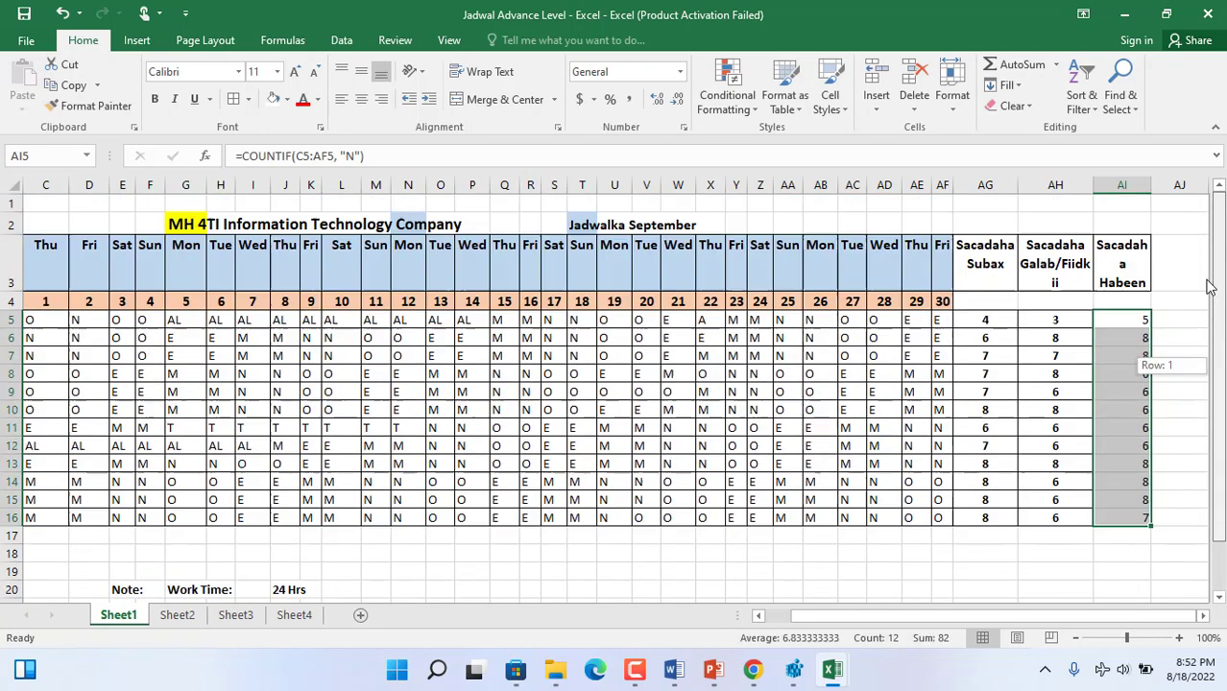
- Format the night-shift counts in AI5:AI16 as bold, centred and font size 12
click(154, 99)
click(294, 71)
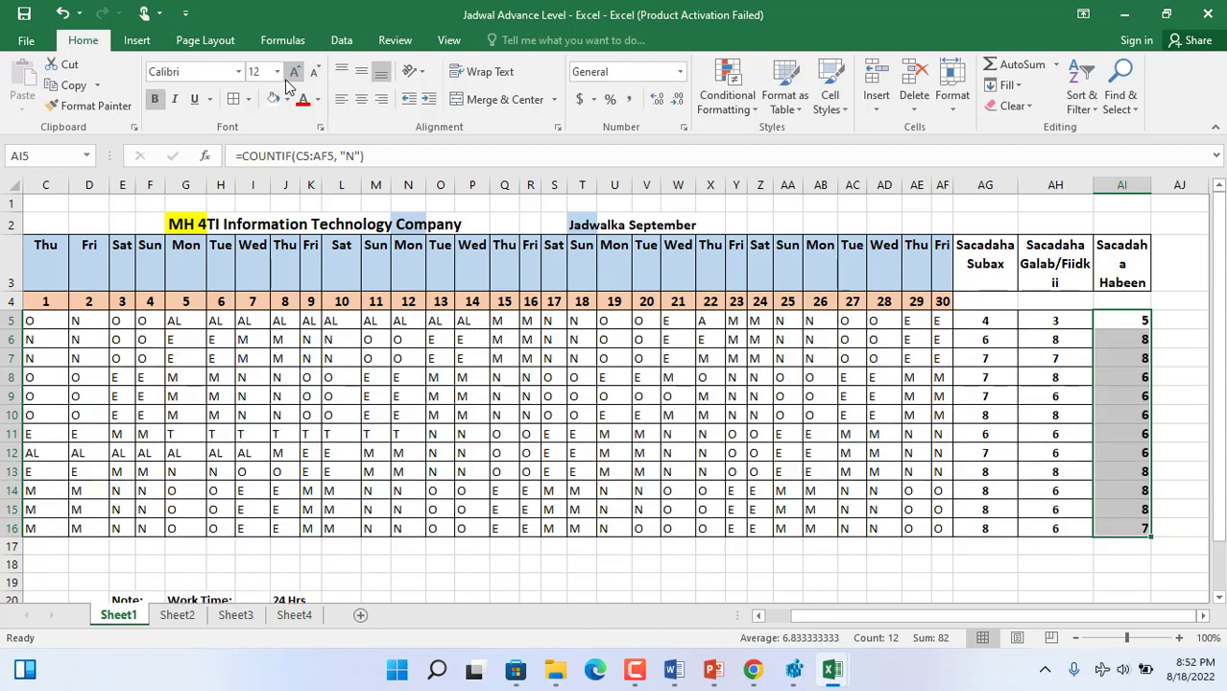
click(361, 99)
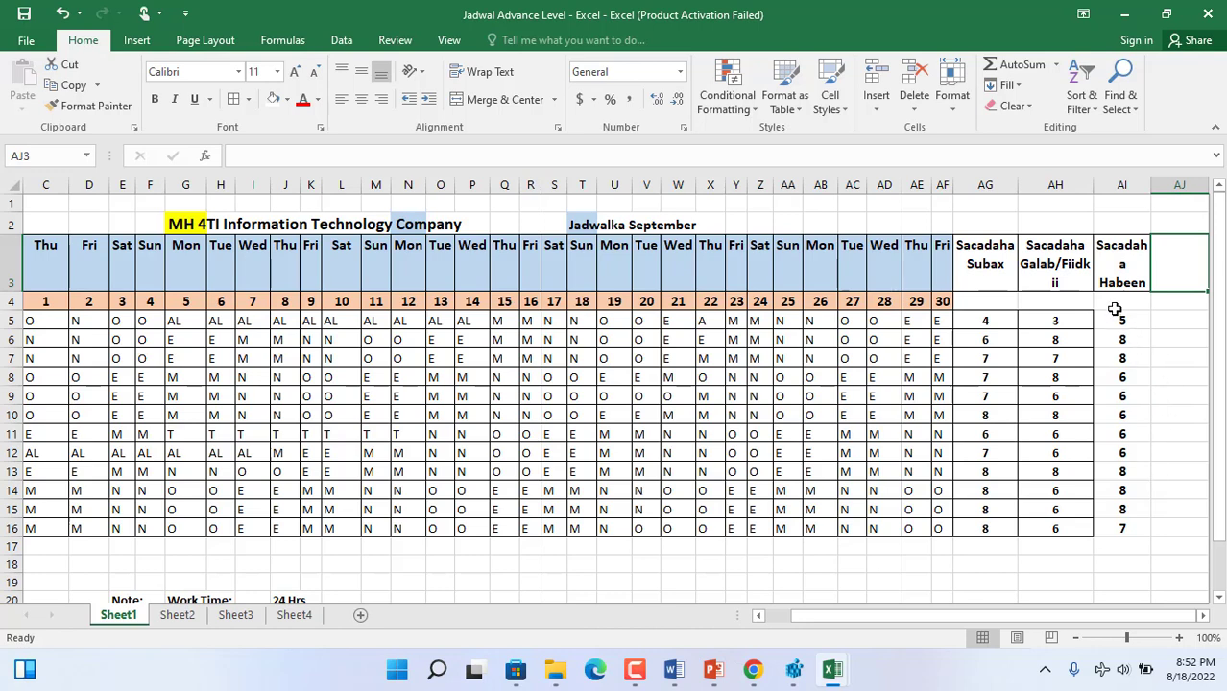
drag(1118, 320, 1126, 528)
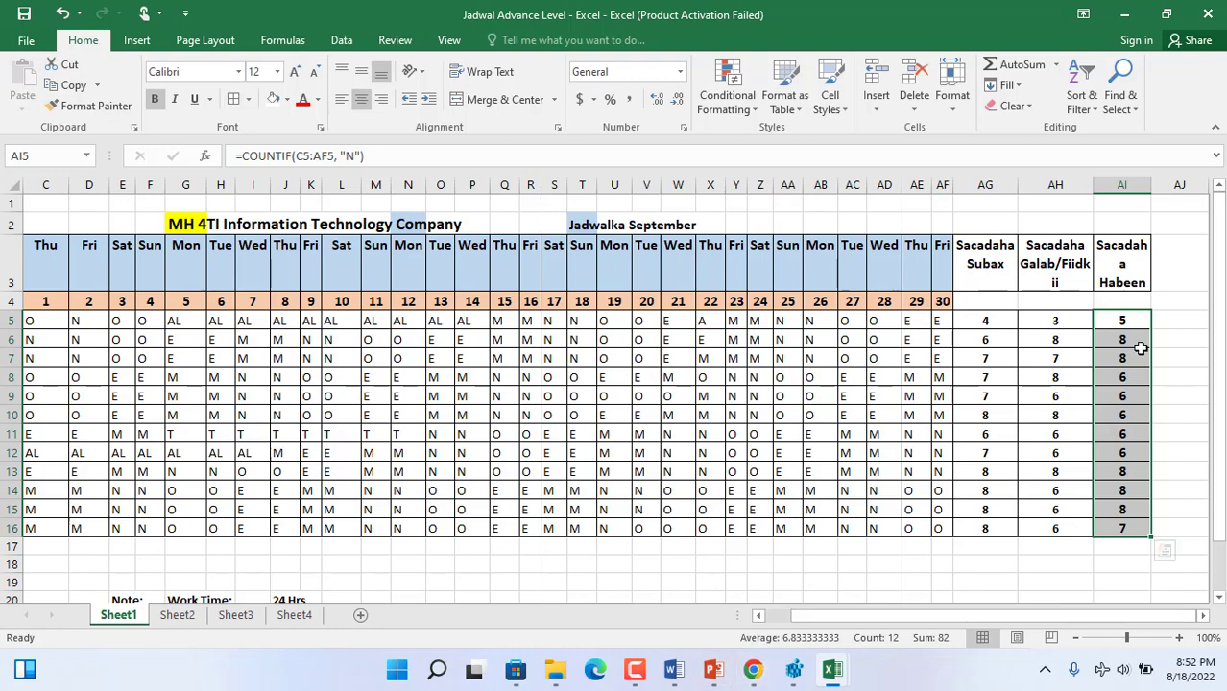
- Add the heading "Dhamaan Sacadaha" in AJ3, beside the night-shift heading
click(1172, 320)
key(Right)
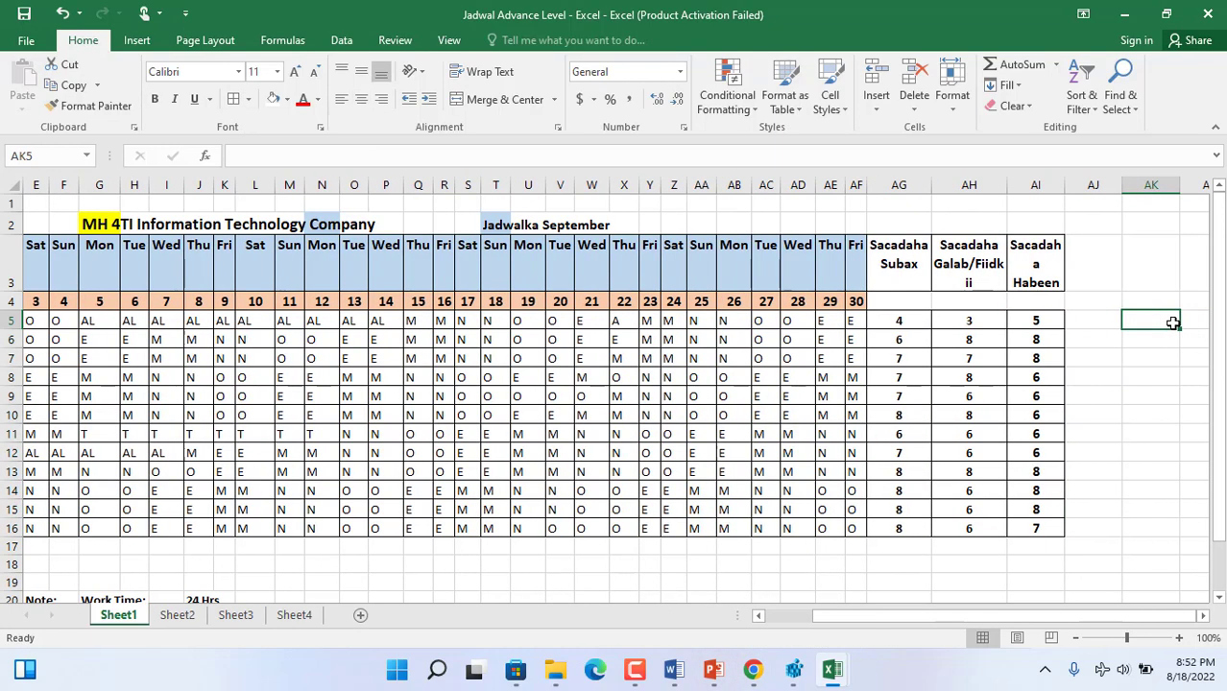
key(Right)
click(1030, 262)
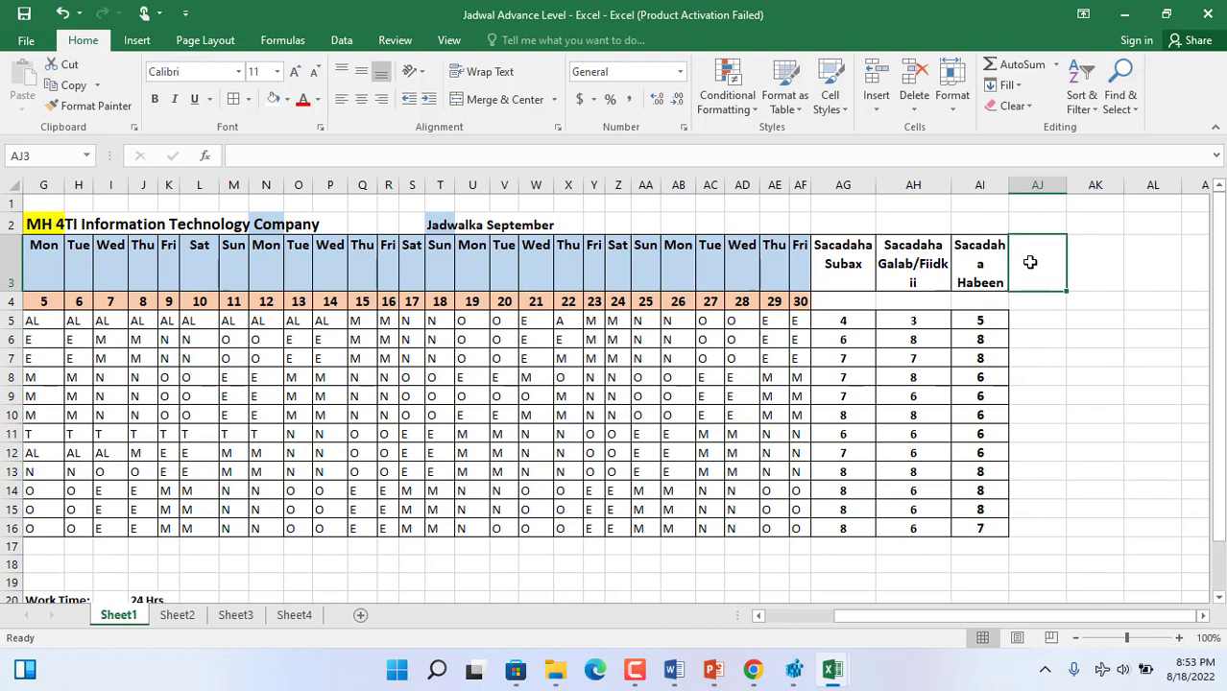
text(Dham)
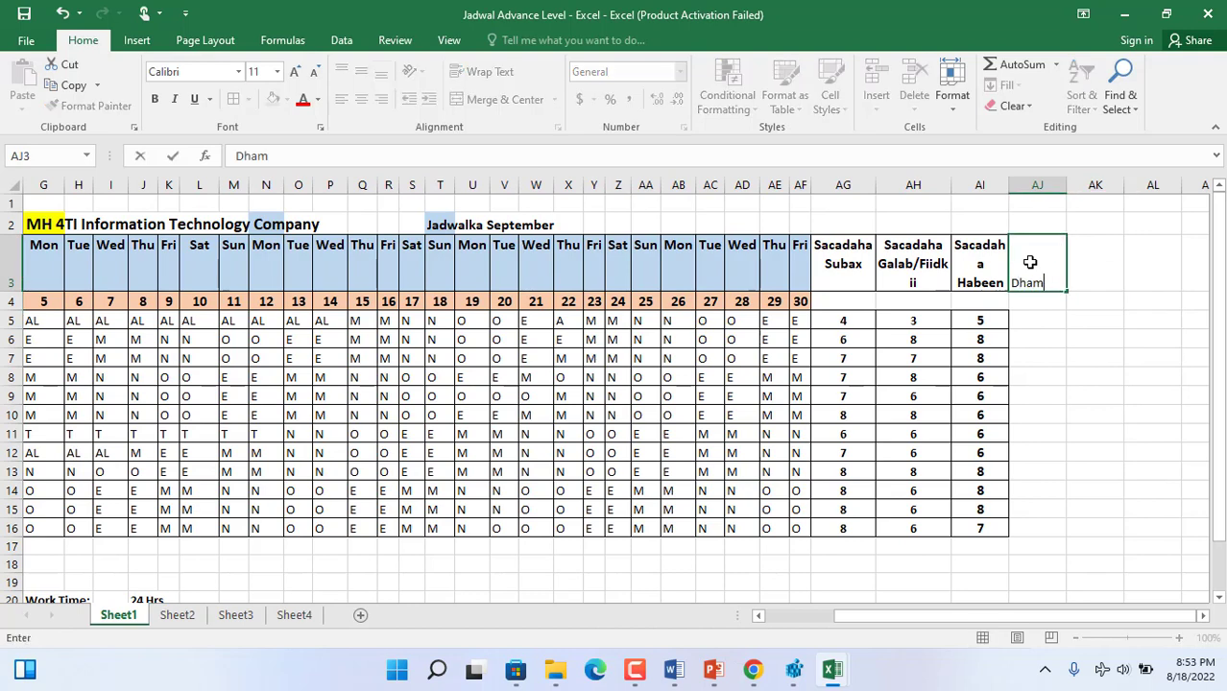
text(aan Sa)
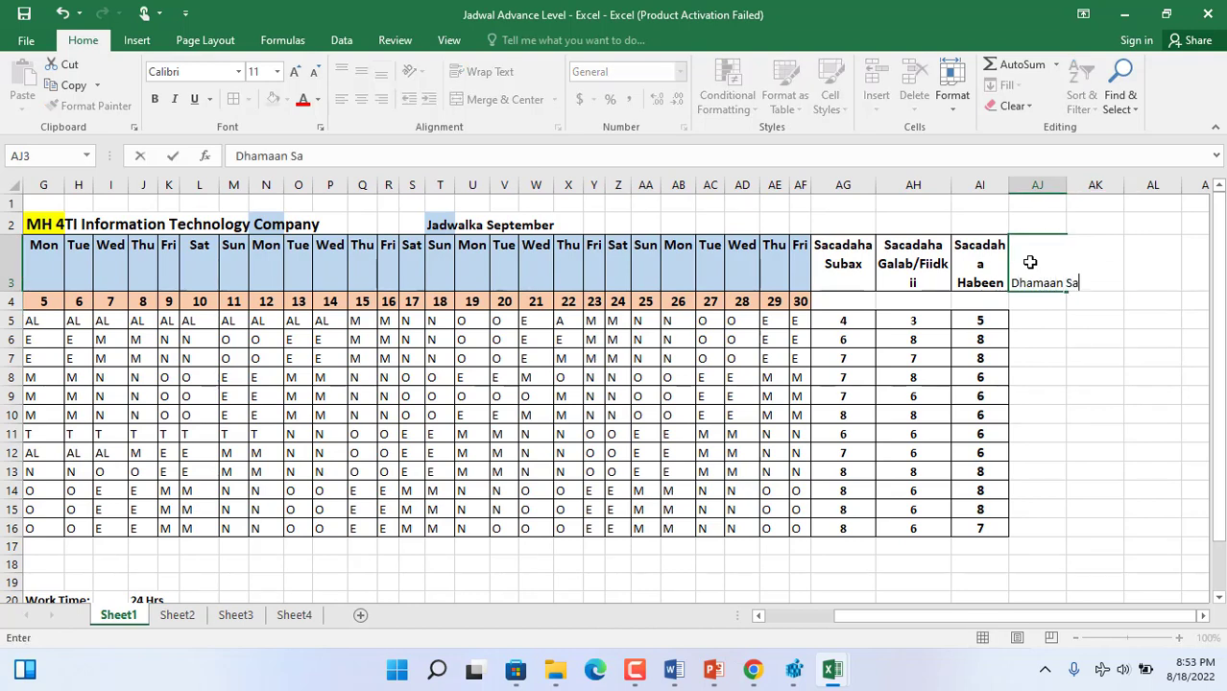
text(cadaha)
key(Return)
- Widen column AJ so the "Dhamaan Sacadaha" heading wraps between its two words
click(1044, 278)
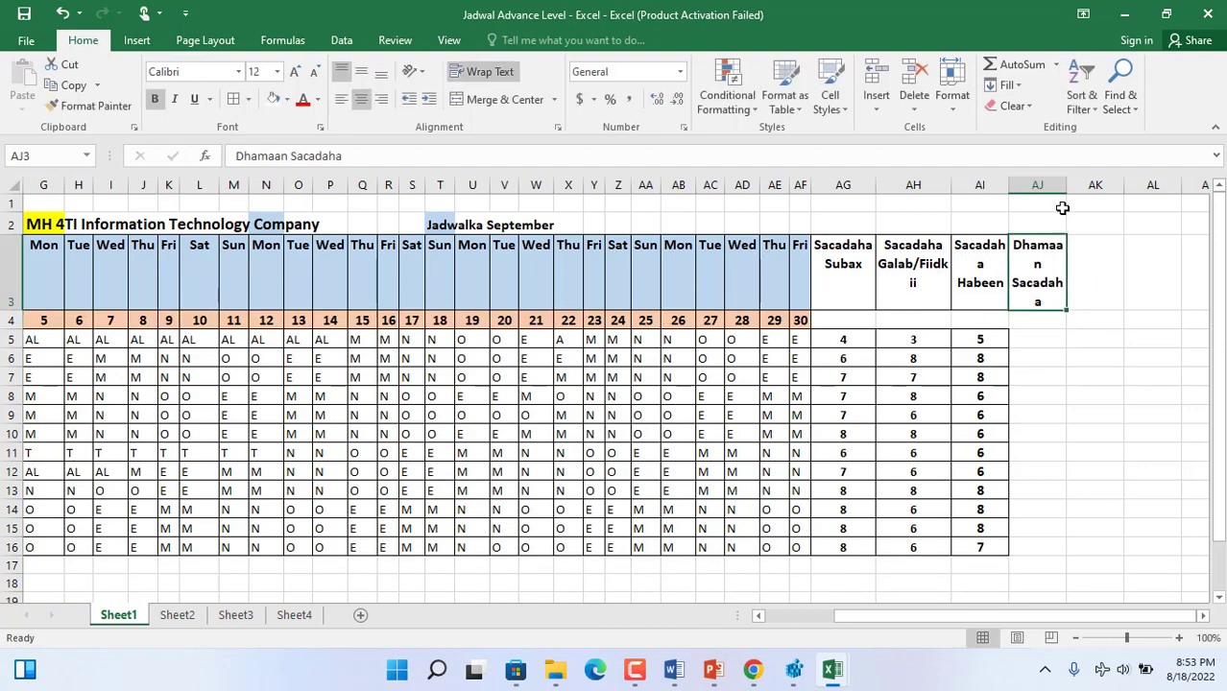
right_click(1039, 185)
key(Escape)
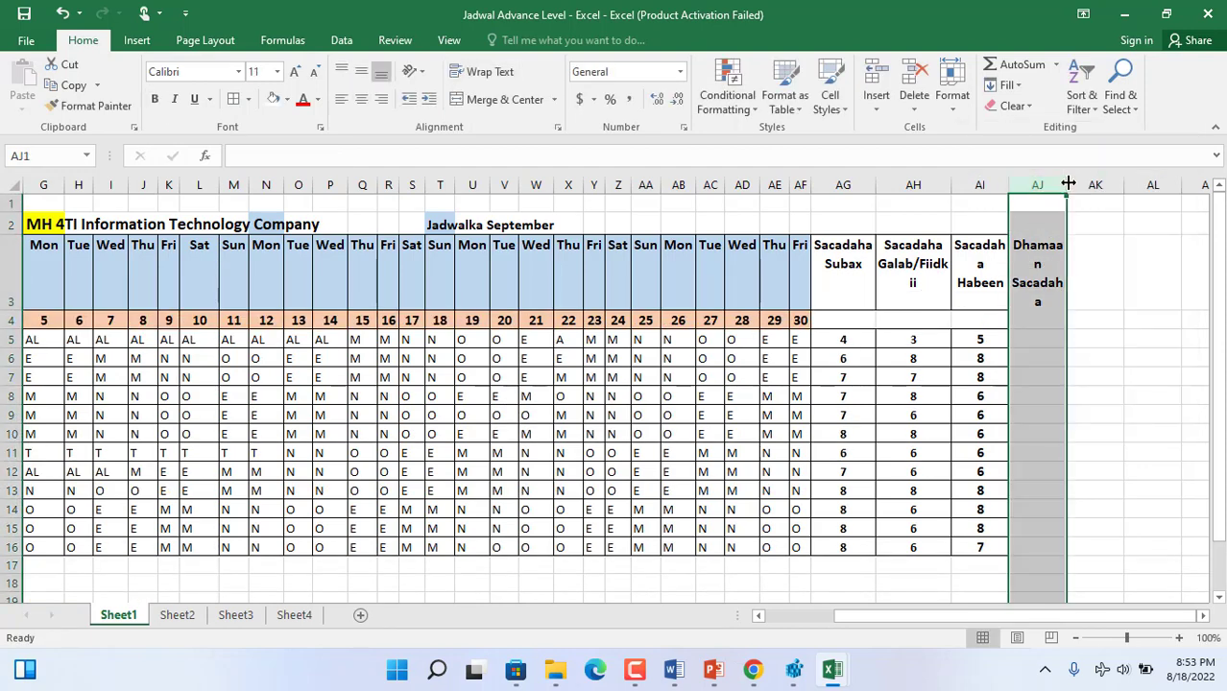
drag(1065, 184, 1075, 184)
- Add the heading "Dhamaan Malmaha Fasaxa" in AK3 and widen column AK so its words are not split
click(1114, 241)
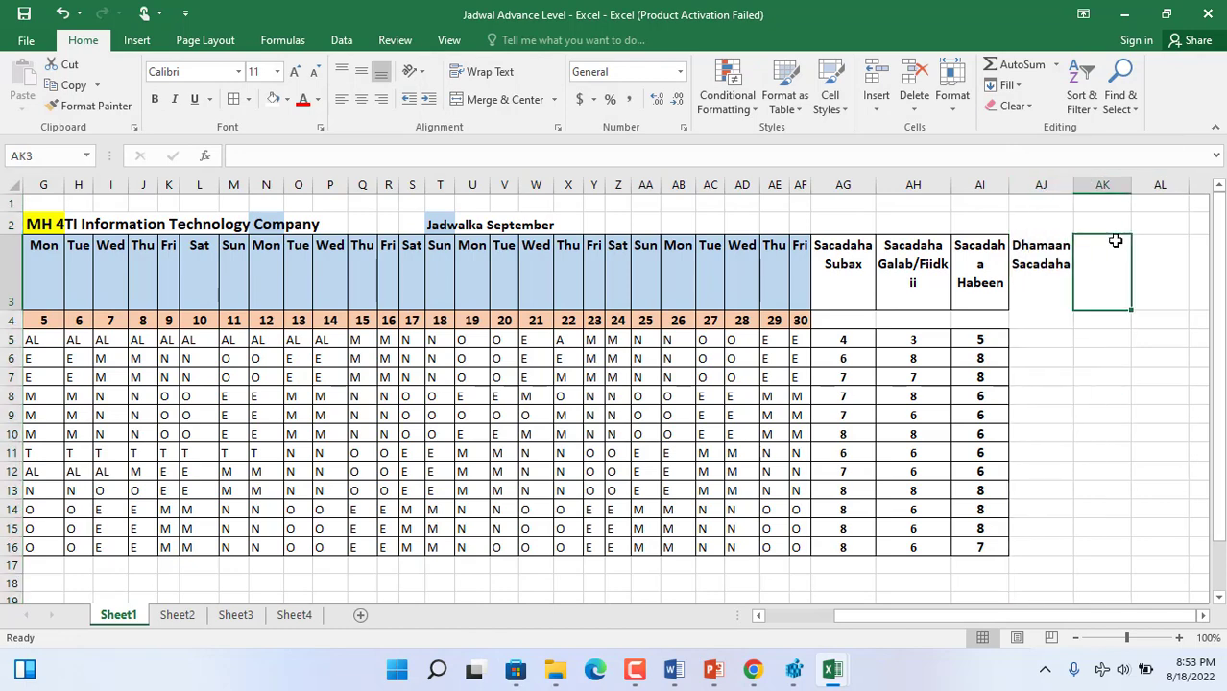
text(Dha)
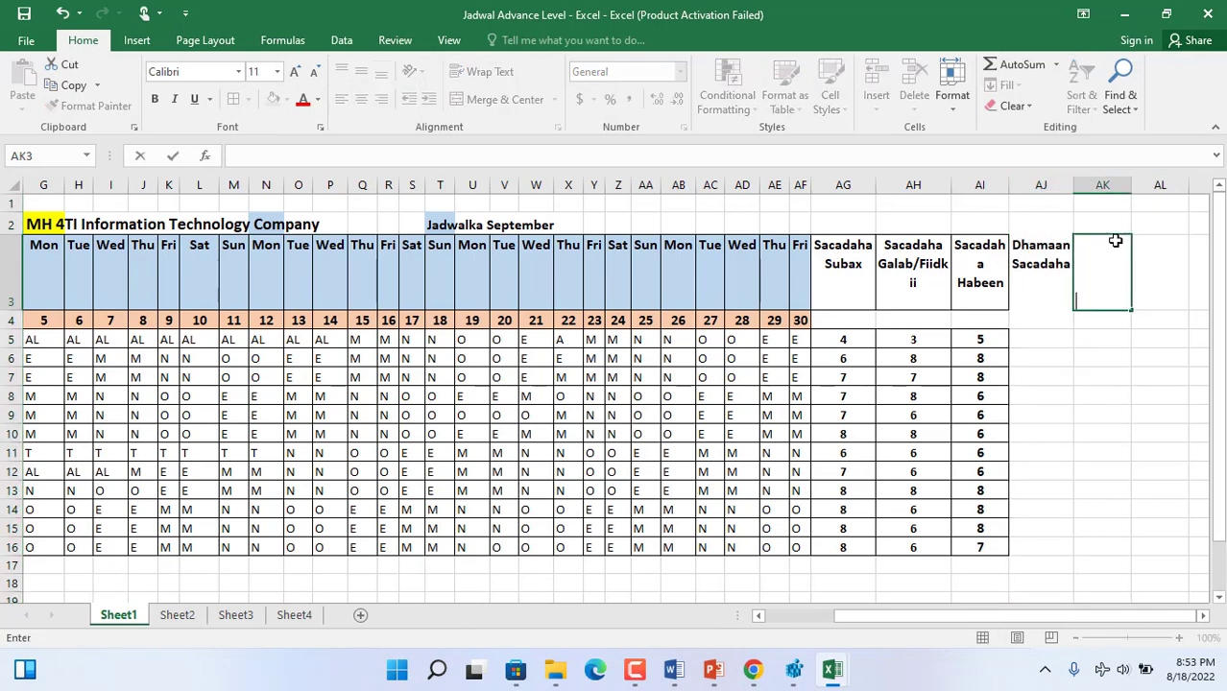
text(maan M)
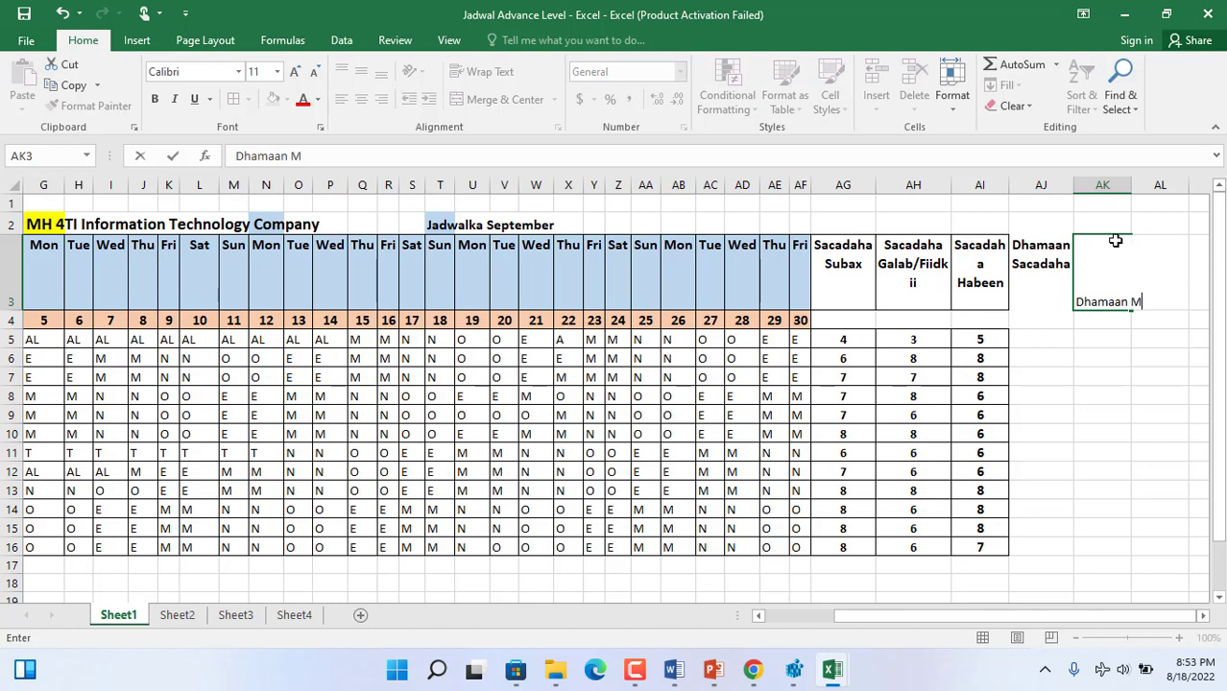
text(almaha Fasax)
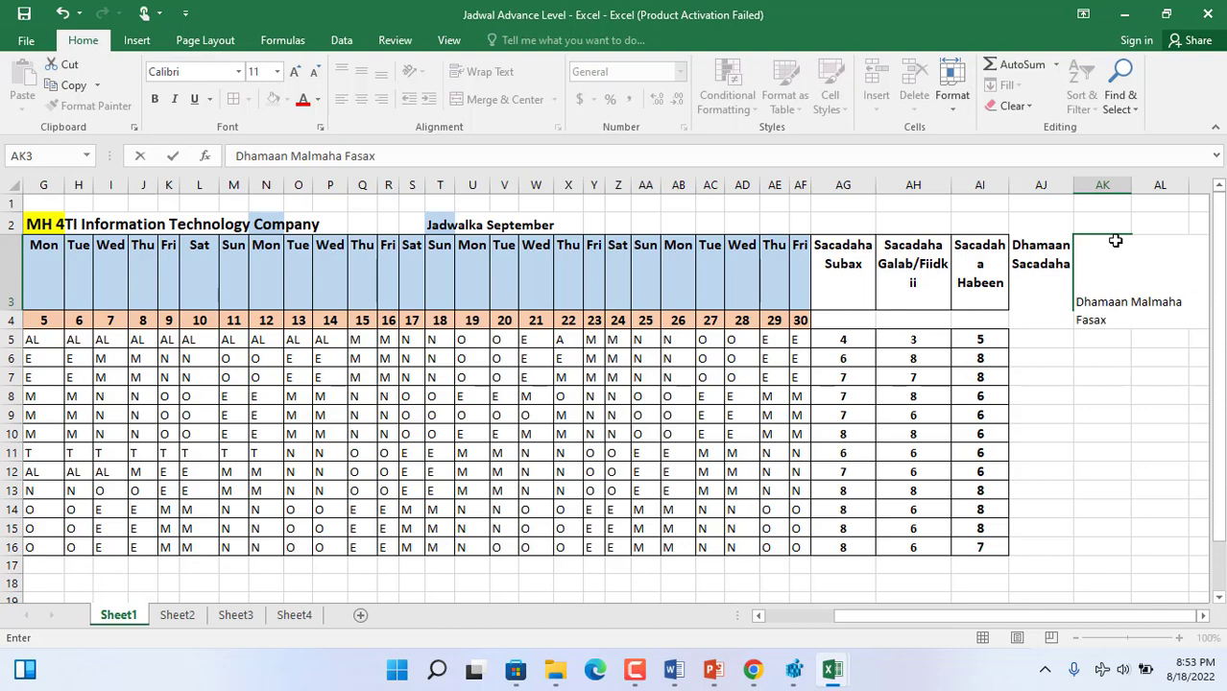
text(a)
click(1134, 434)
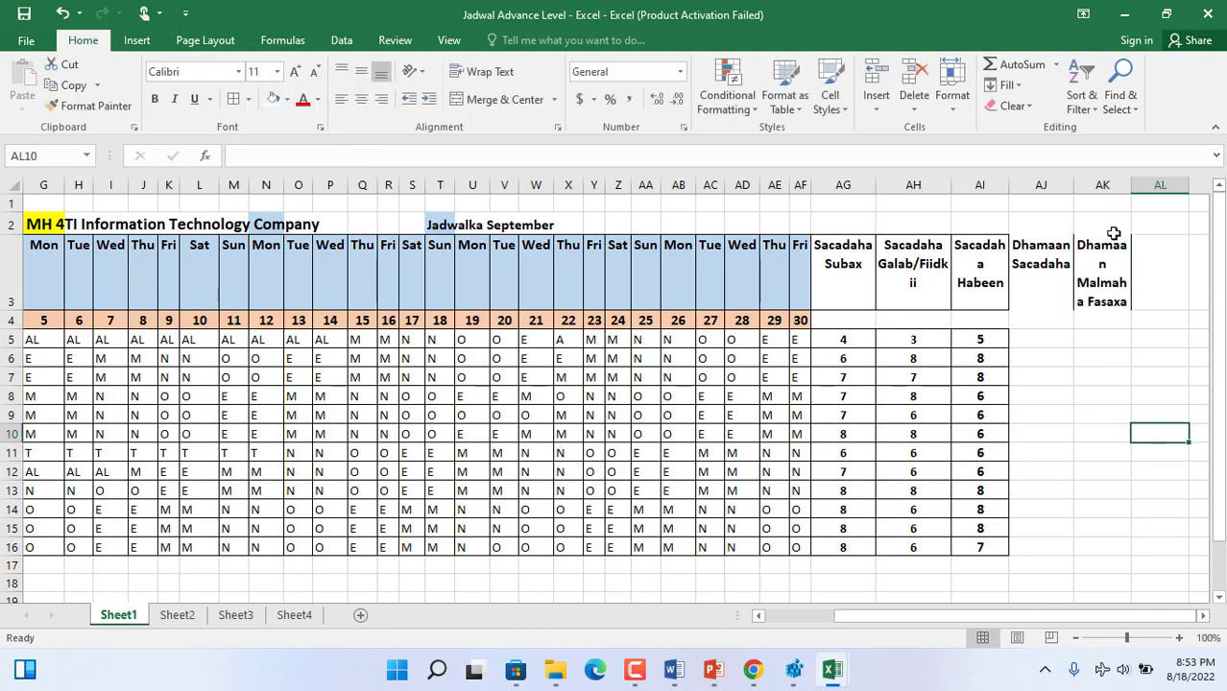
drag(1129, 188, 1142, 188)
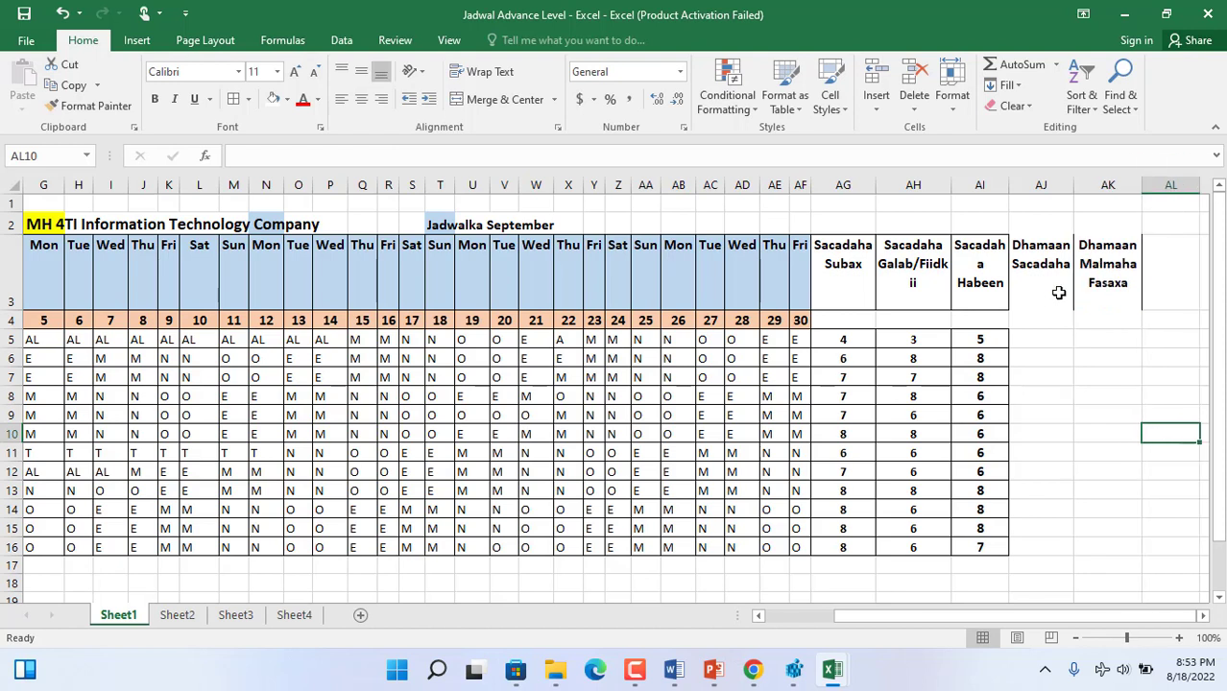
- Check the hours per shift in the legend and total the first staff member's hours in AJ5 with =6*AG5+6*AH5*AI5+12
click(1044, 334)
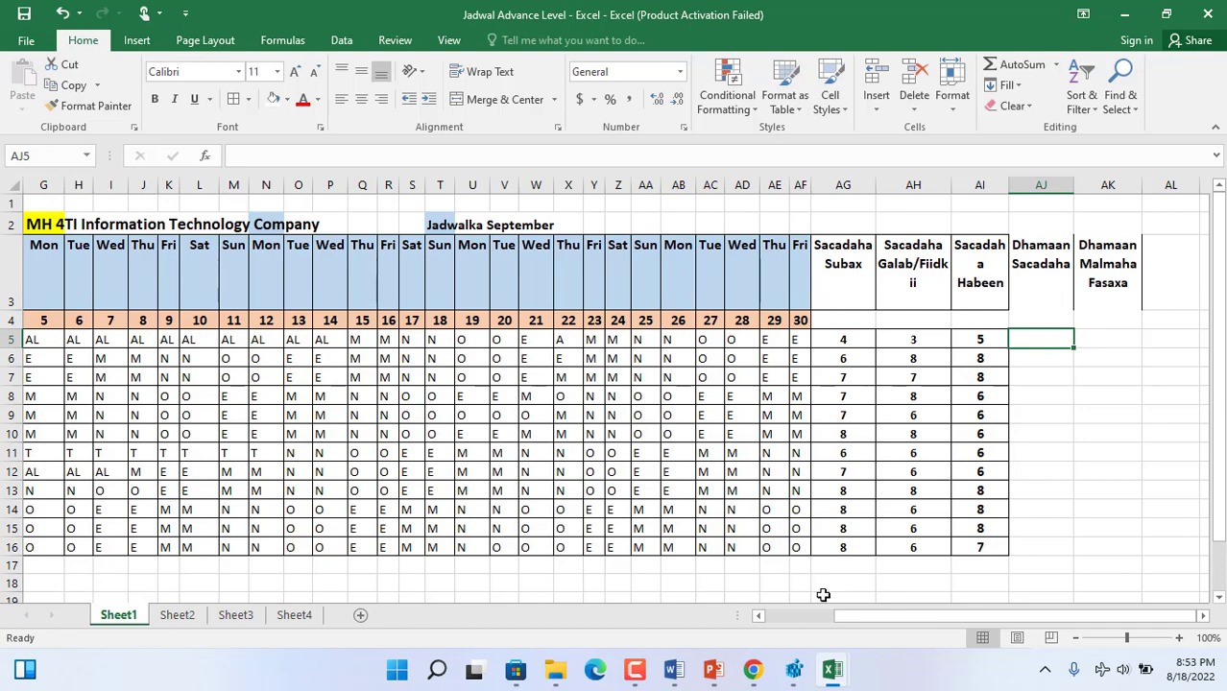
click(799, 614)
scroll(1224, 440, down, 1)
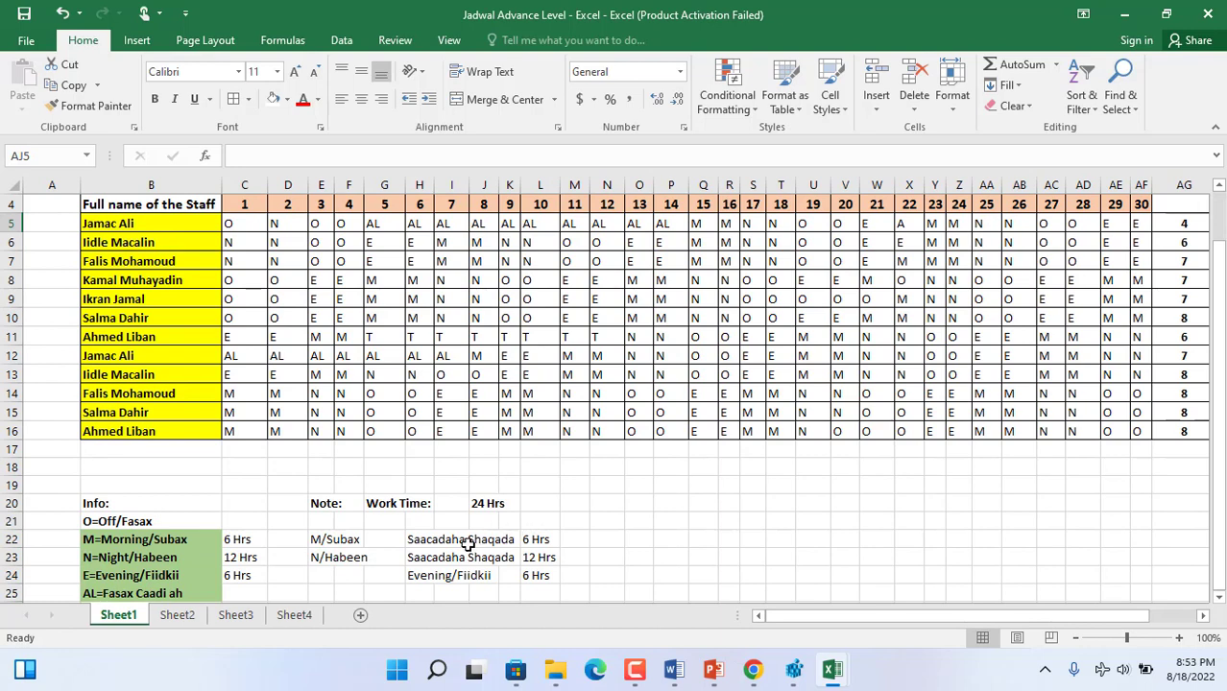
click(535, 543)
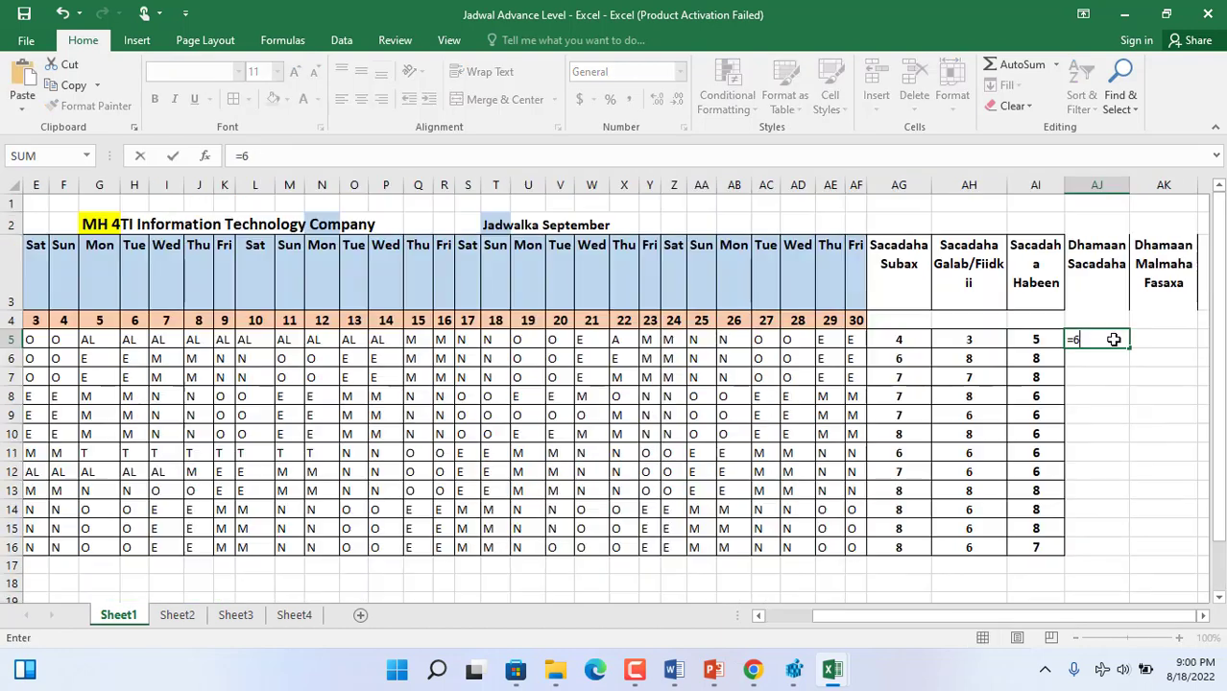
text(*ag5+6)
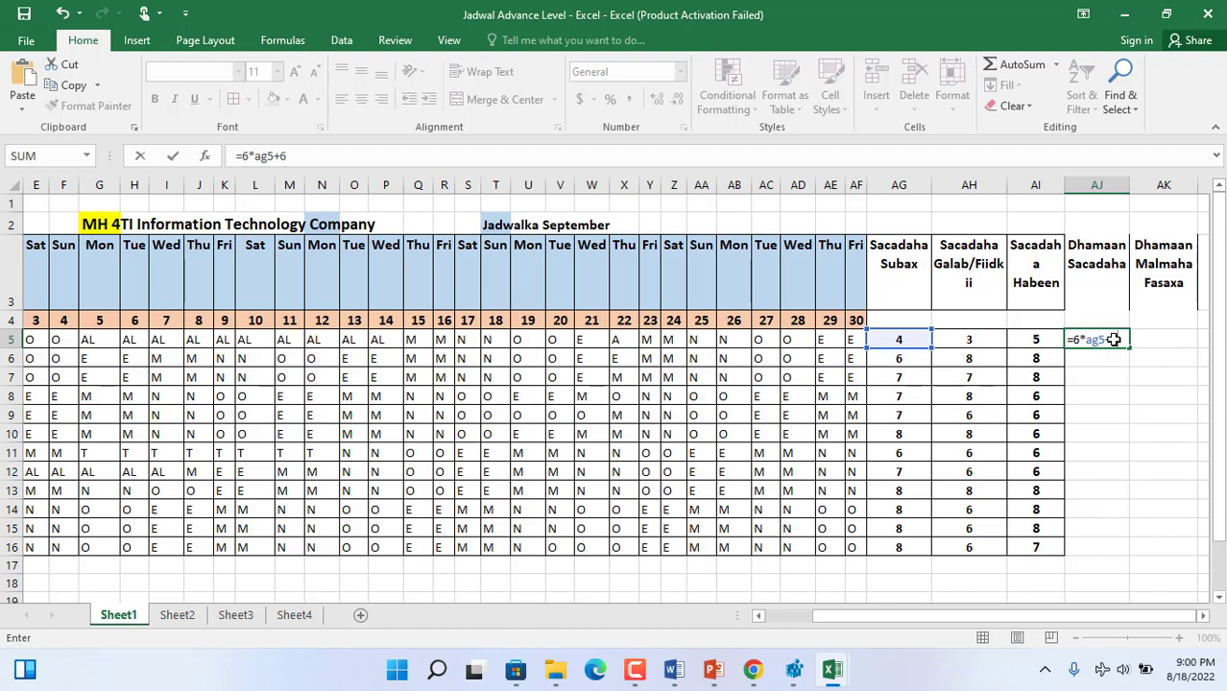
text(*AH5)
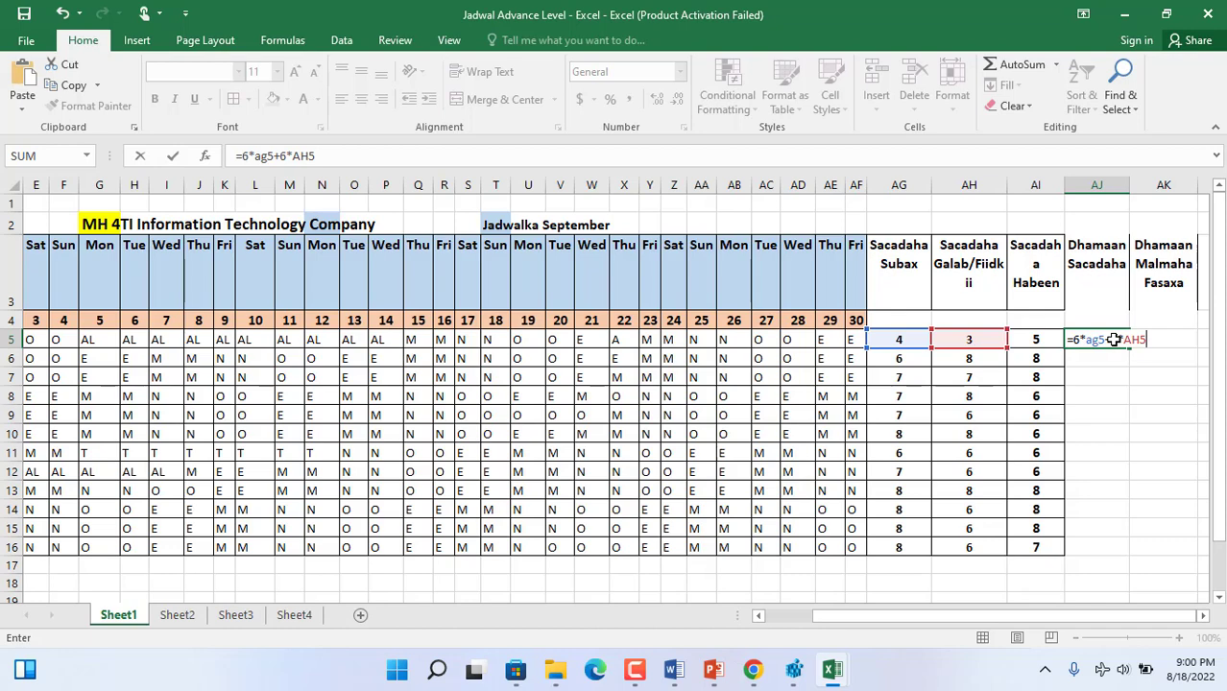
text(*AI5+)
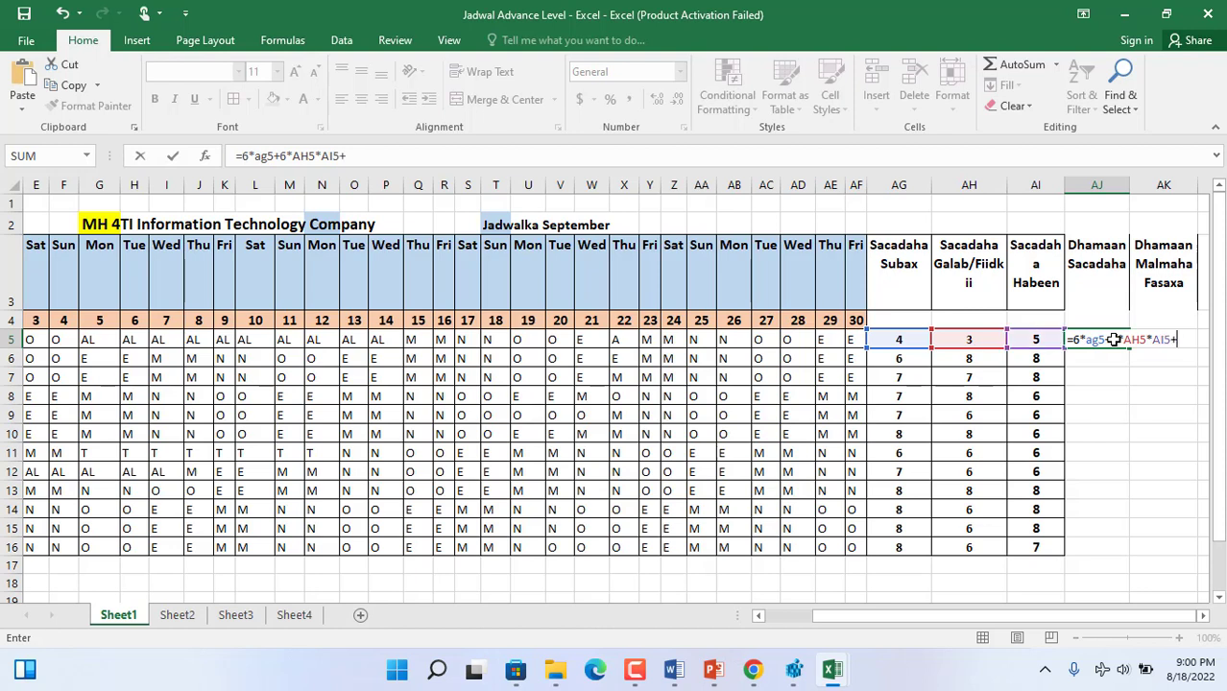
text(12)
key(Return)
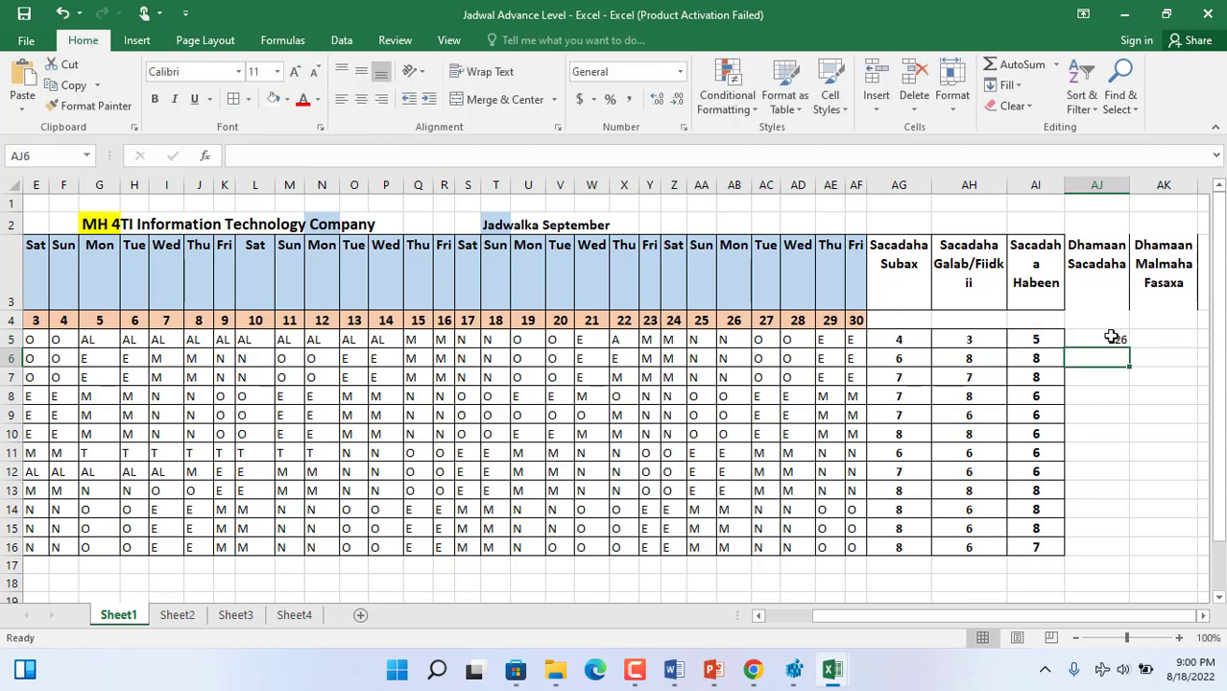
- Fill the AJ5 total-hours formula down to AJ16 and make the results bold and centred
click(1106, 338)
drag(1128, 348, 1132, 555)
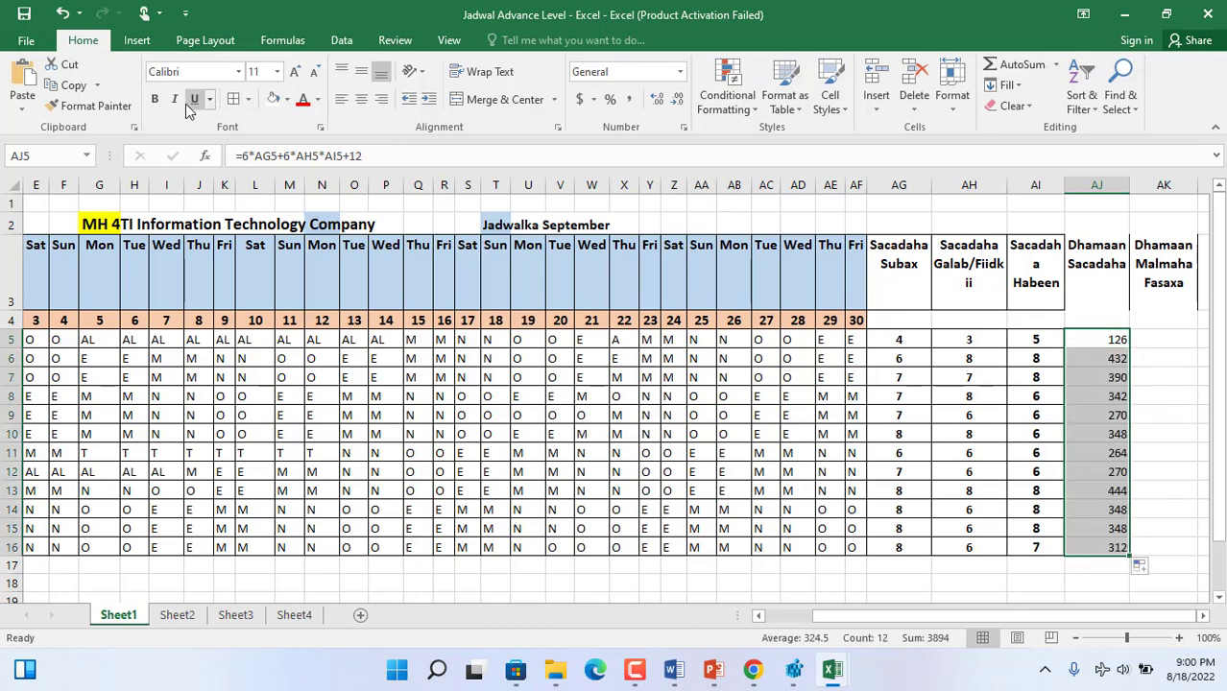
click(154, 99)
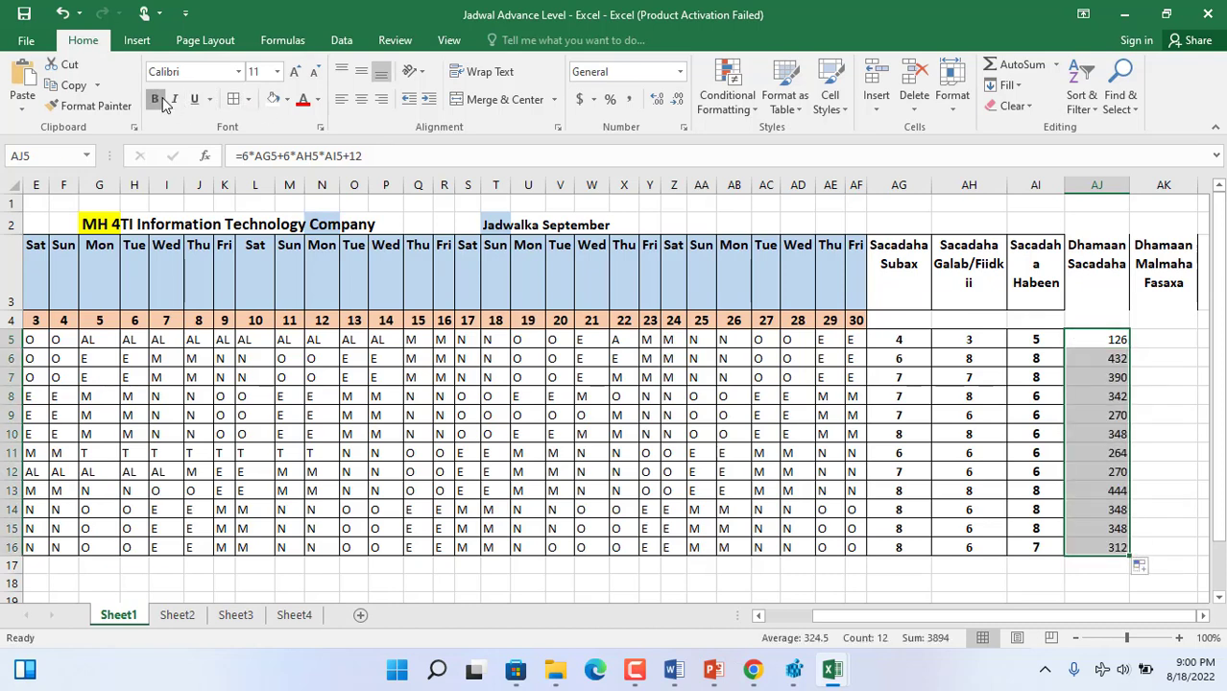
click(362, 100)
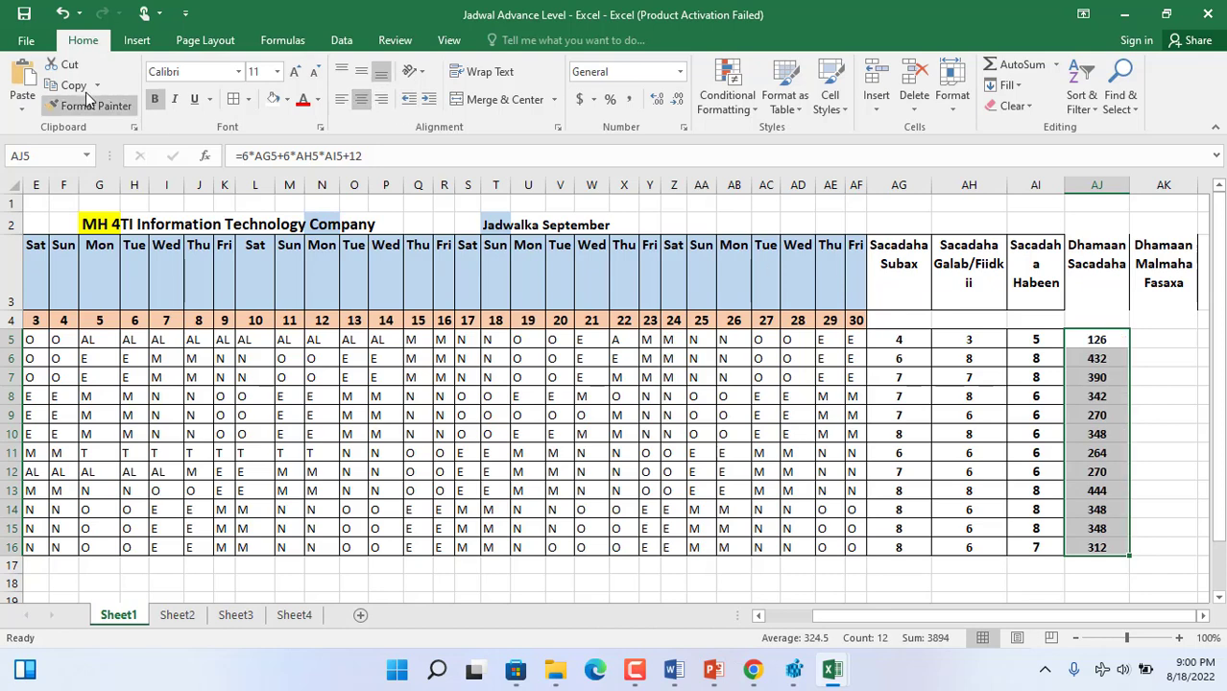
click(1076, 336)
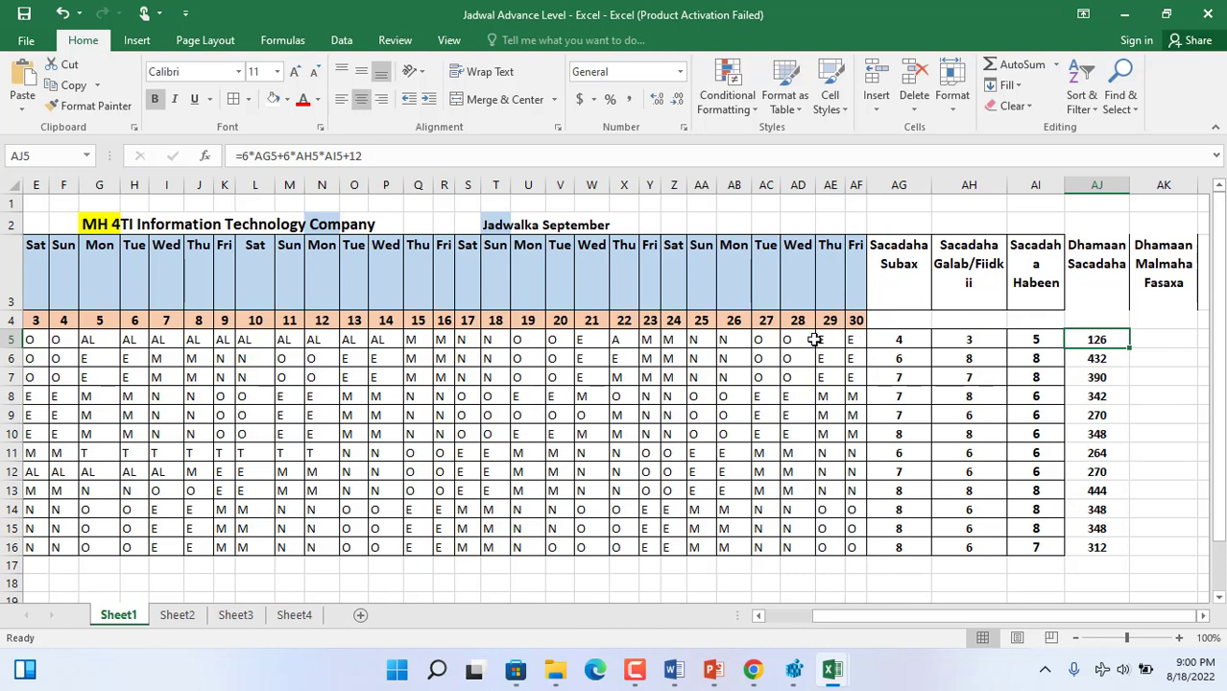
- Make the first staff member's AL cells in G5:P5 bold and fill them yellow
drag(396, 338, 99, 331)
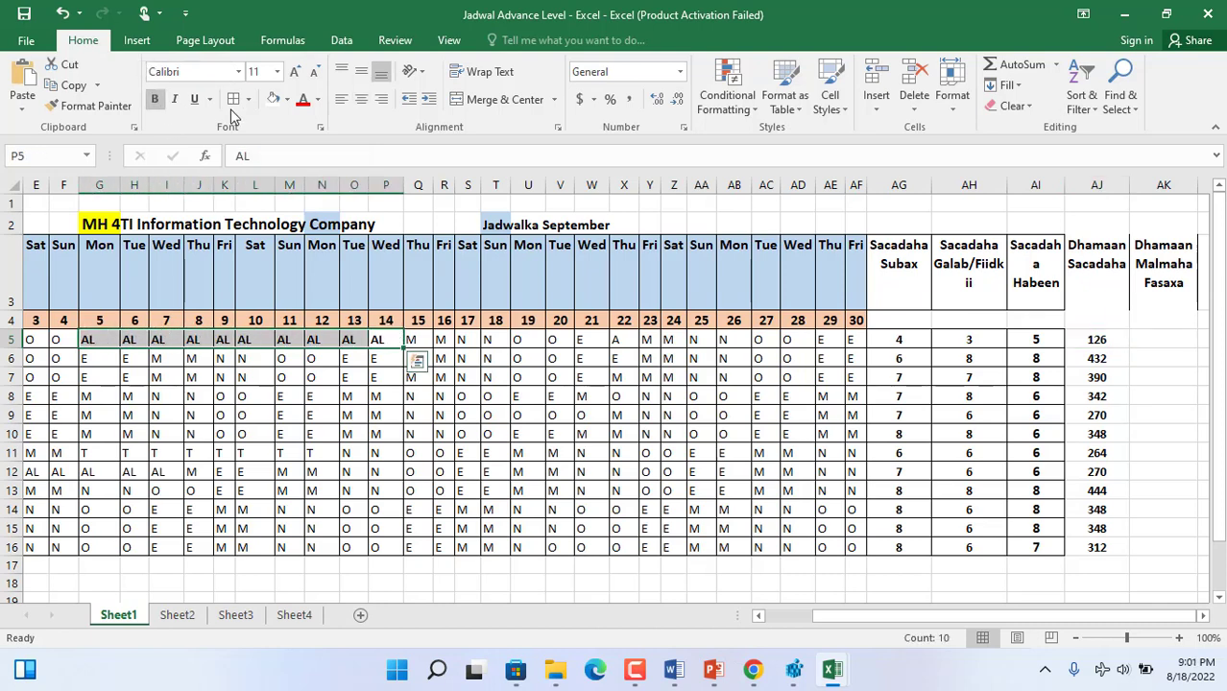
click(286, 99)
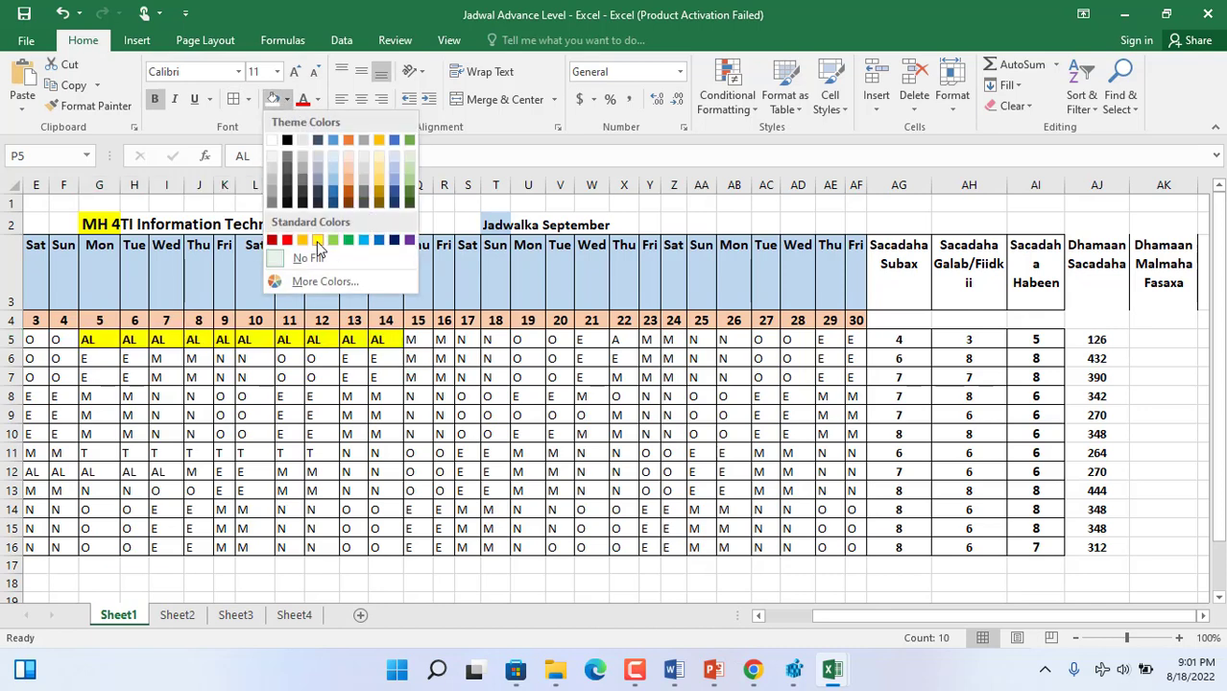
click(319, 242)
drag(392, 345, 112, 335)
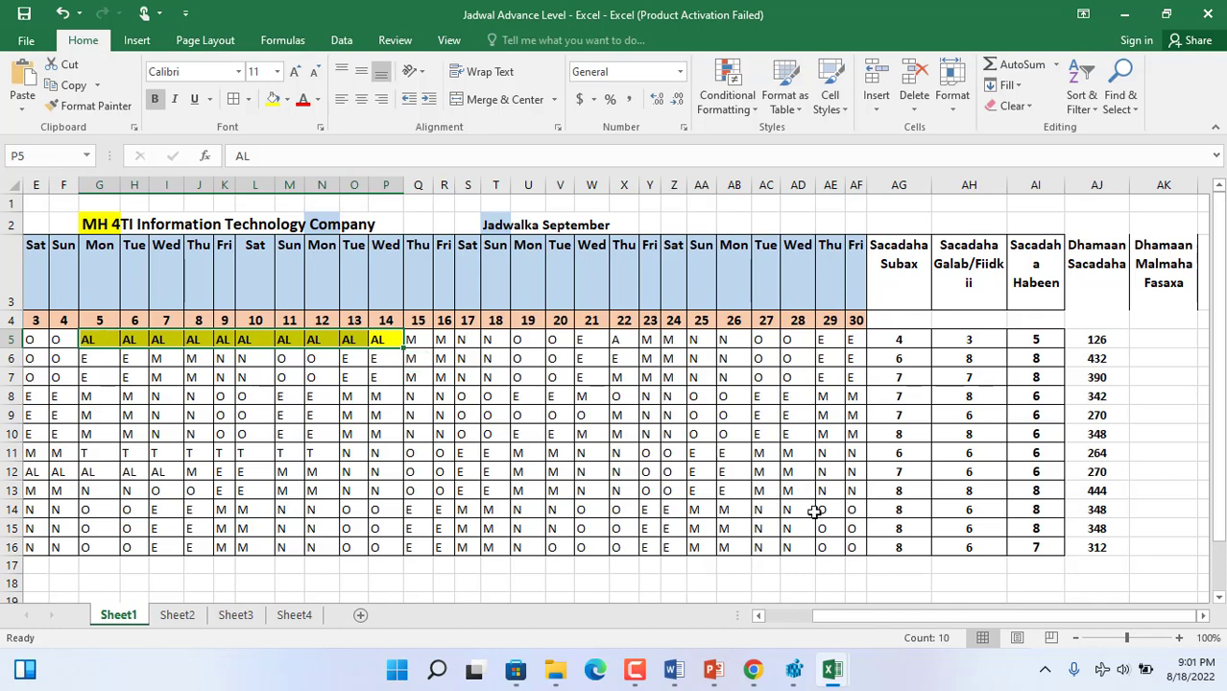
- Fill all of the first staff member's "O" cells yellow: AC5:AD5, U5:V5, E5:F5 and C5
click(798, 340)
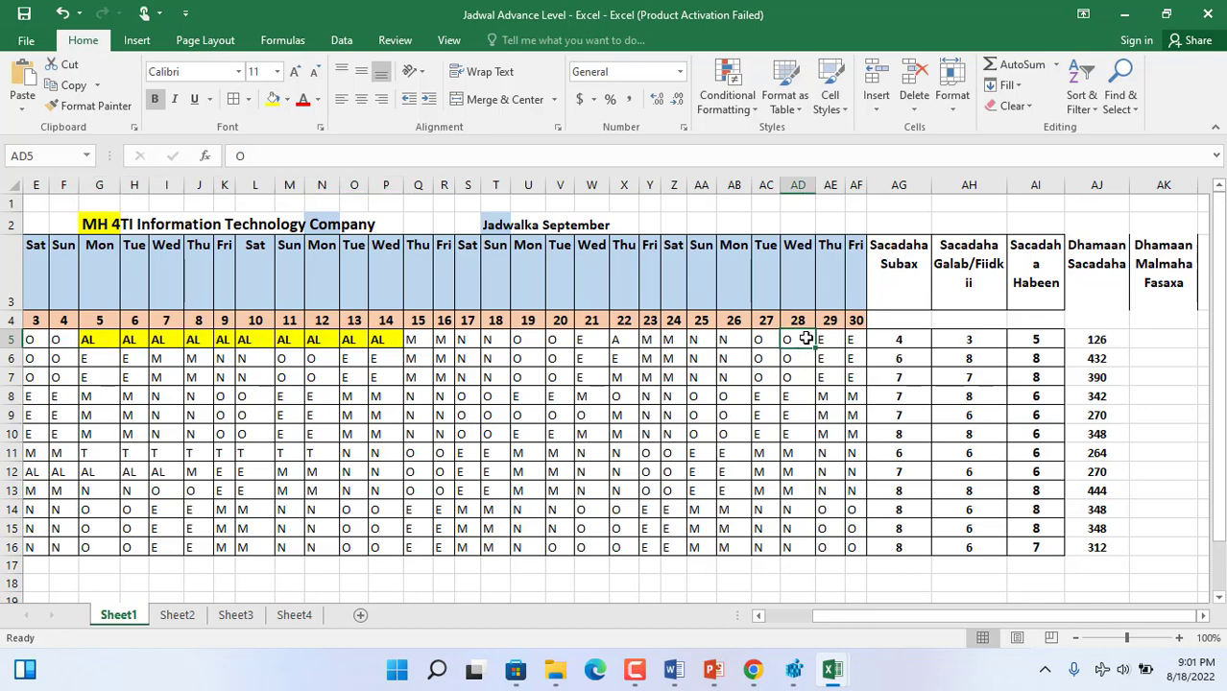
ctrl+click(768, 341)
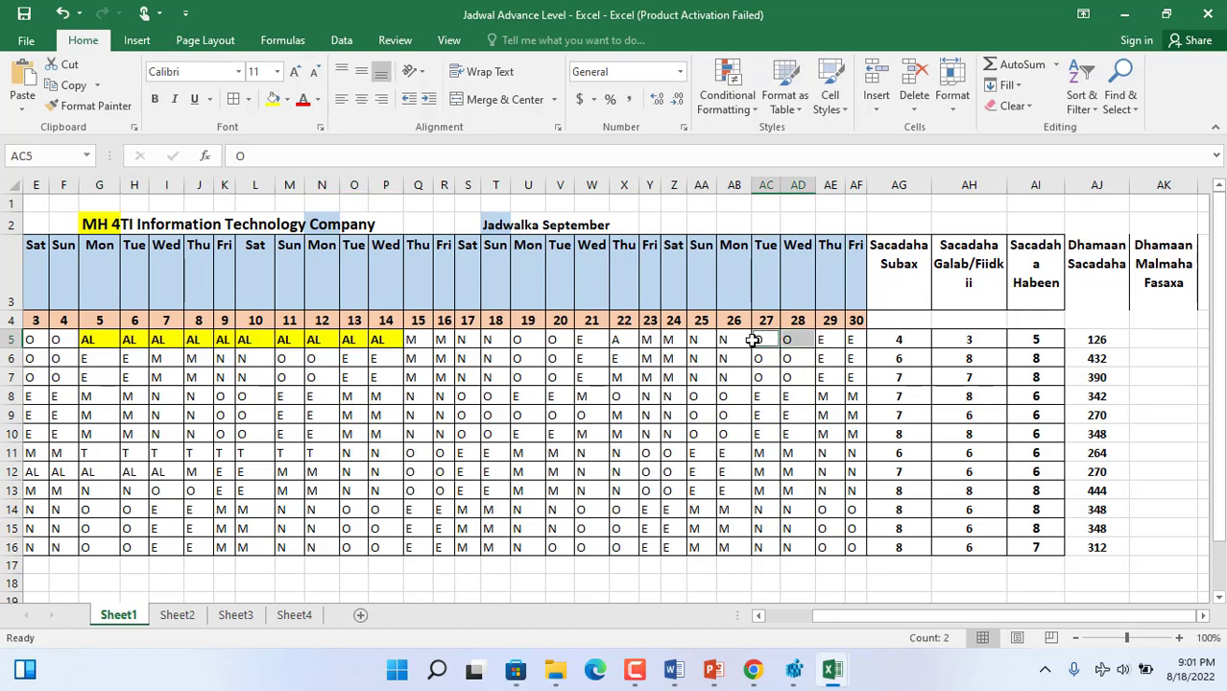
ctrl+click(554, 341)
ctrl+click(526, 342)
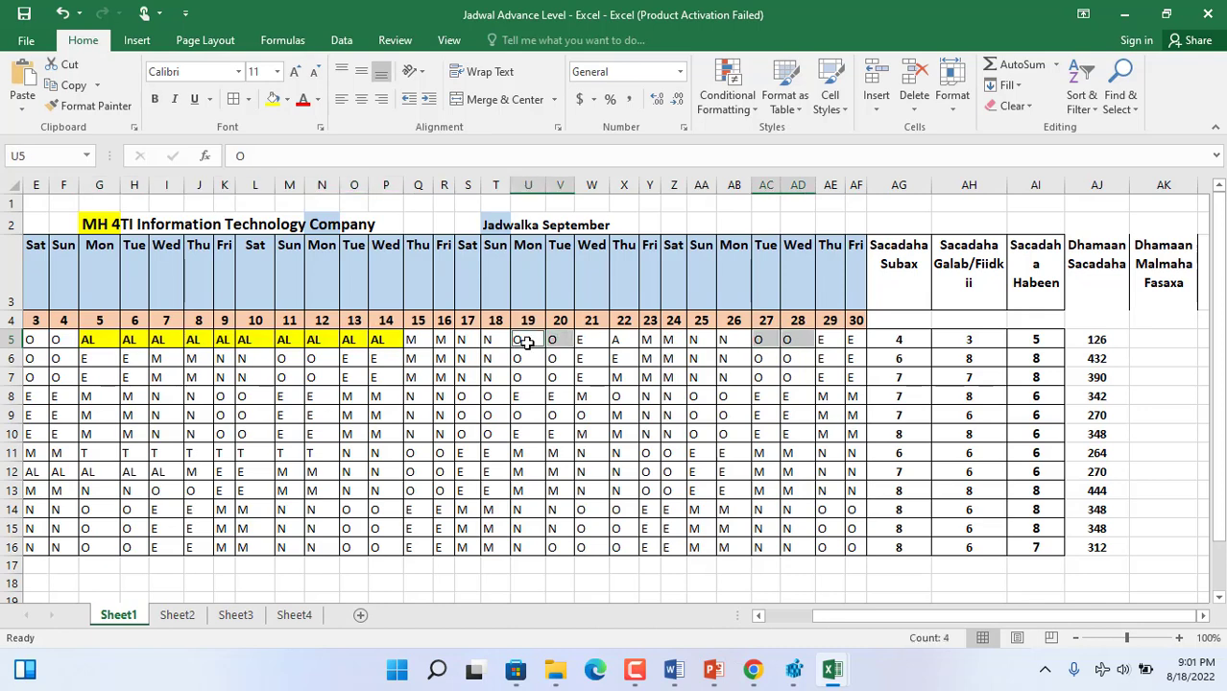
ctrl+click(67, 339)
click(758, 617)
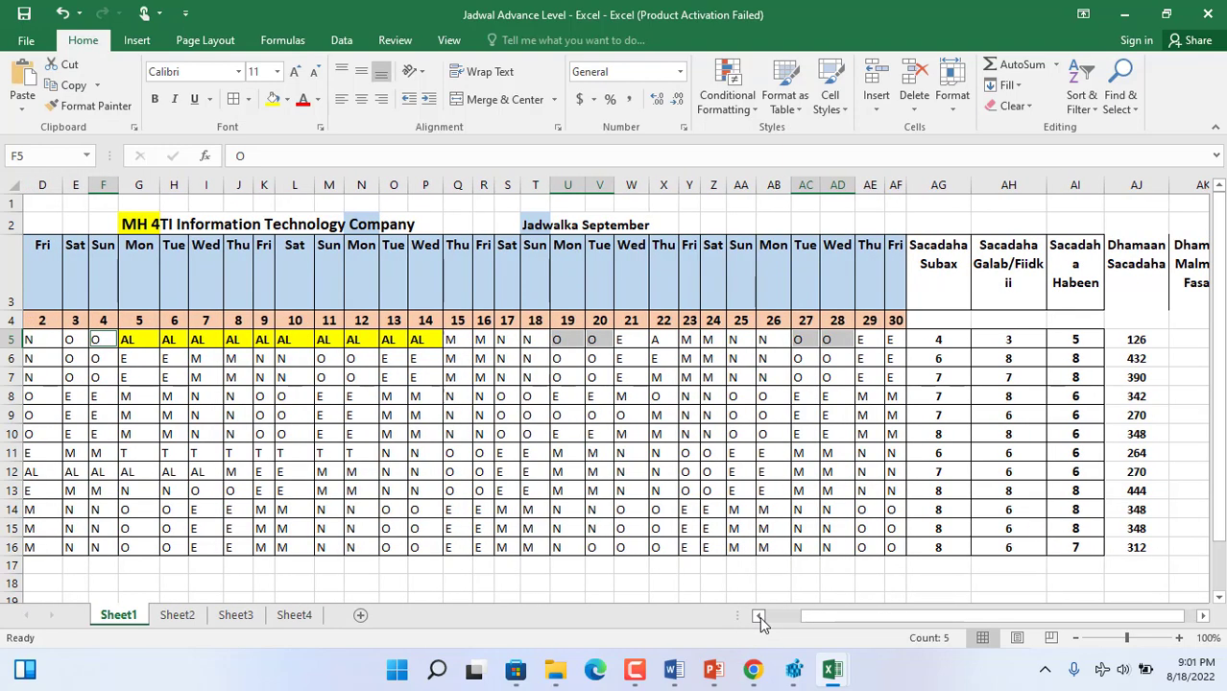
click(758, 618)
click(759, 617)
click(758, 618)
ctrl+click(320, 339)
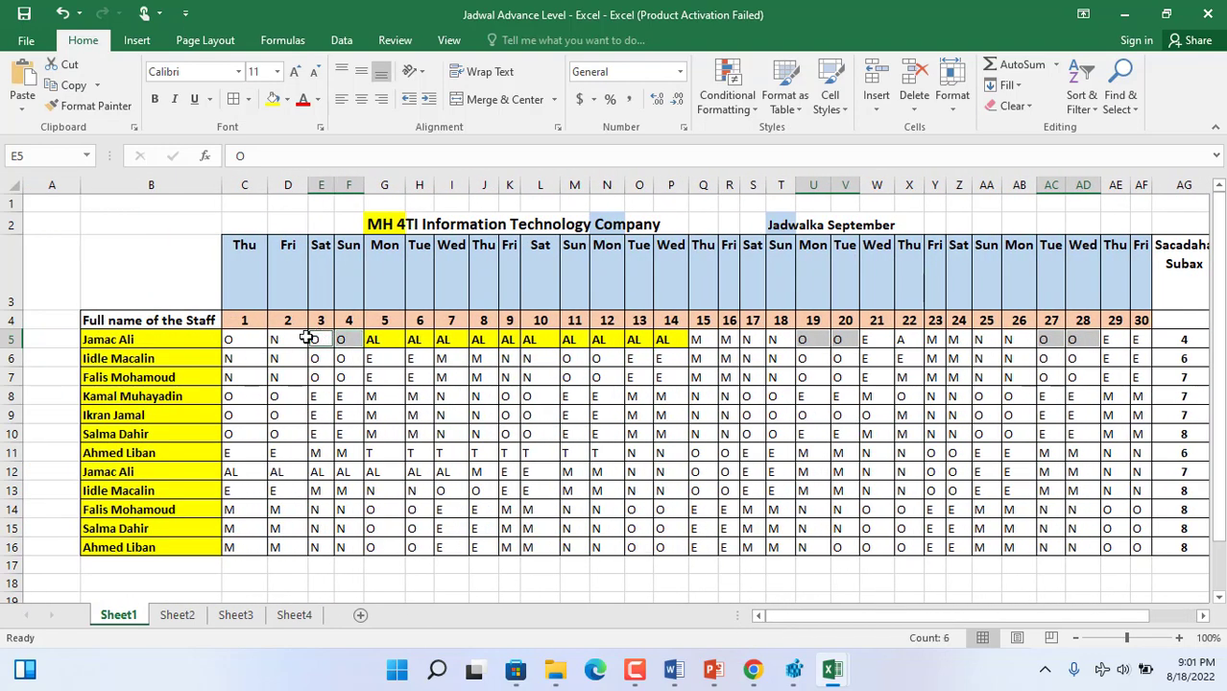
ctrl+click(254, 339)
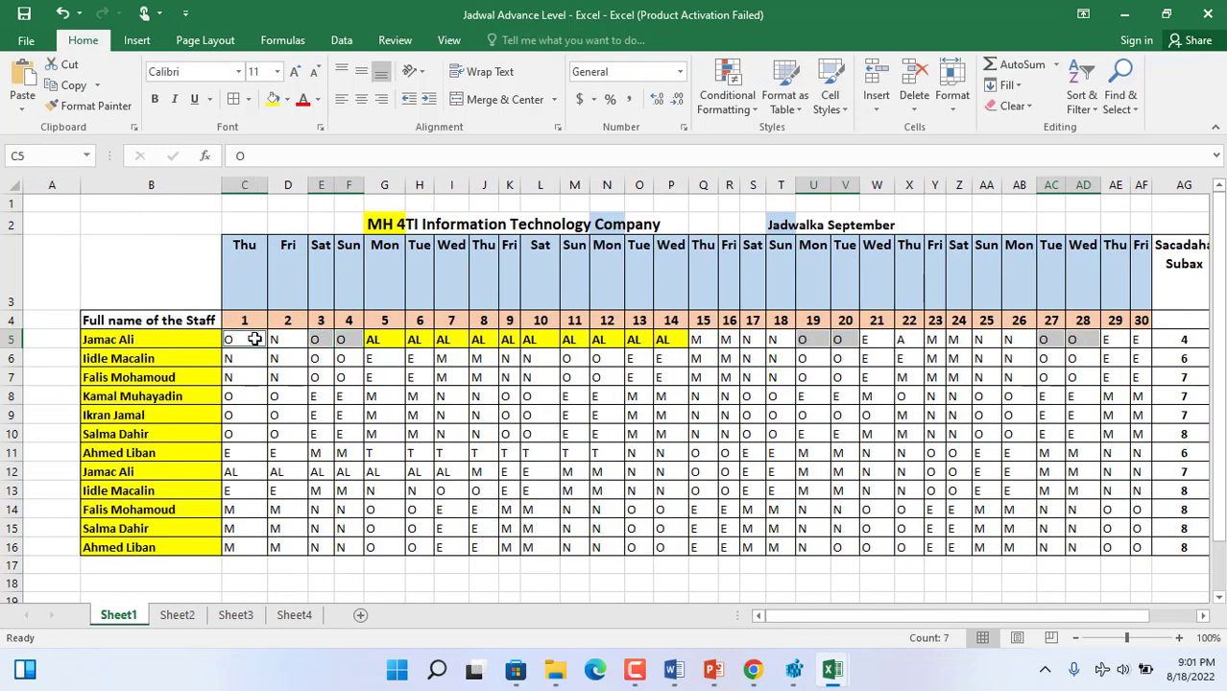
click(273, 99)
- Add cell borders to the hour totals in AJ5:AJ16 and fill the blank cells AG4:AJ4 light green
drag(1009, 620, 1164, 616)
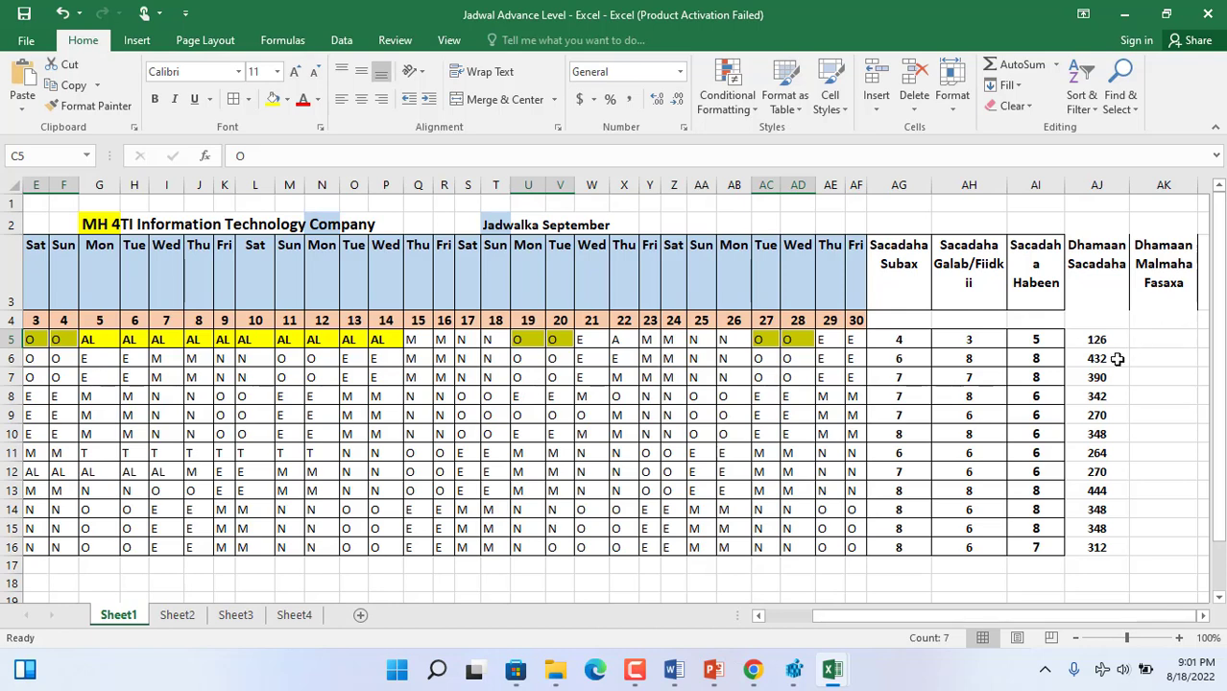
drag(1085, 339, 1097, 547)
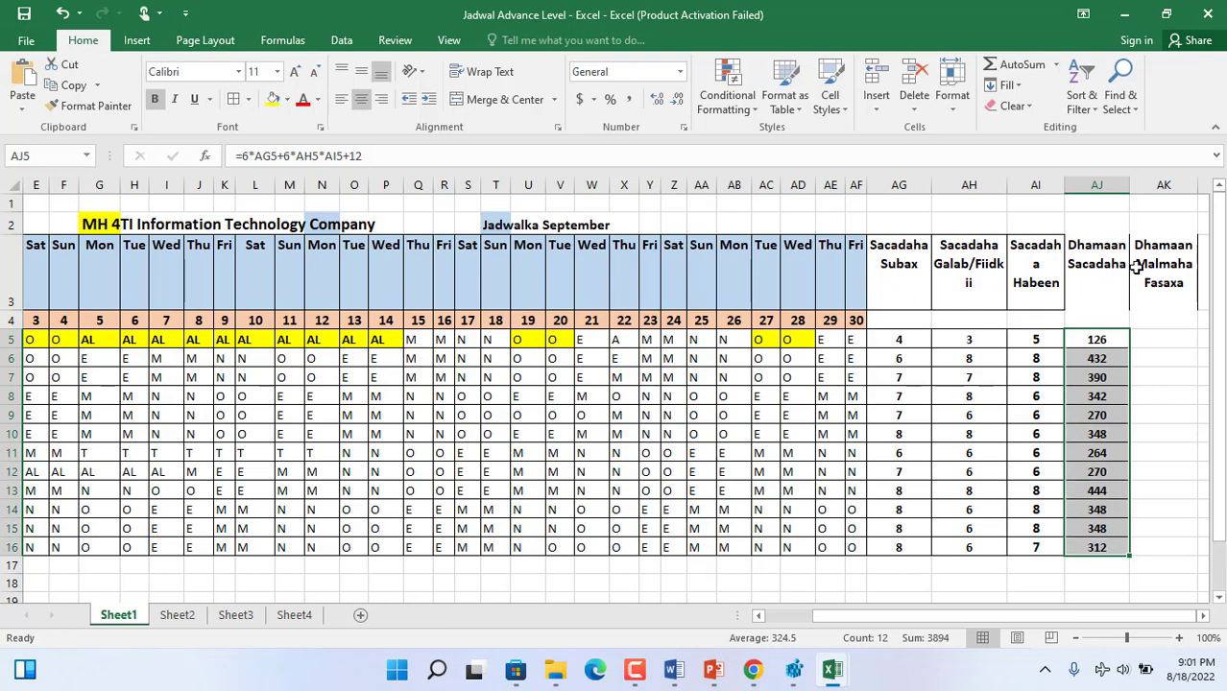
drag(1101, 317, 879, 320)
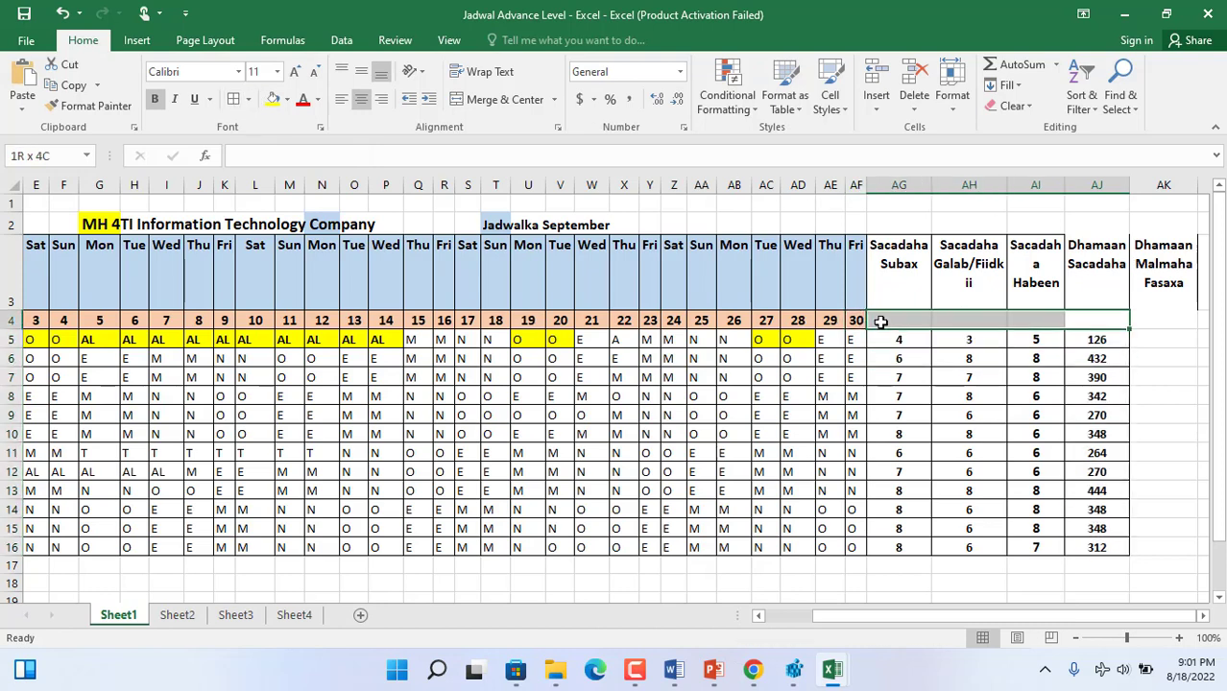
click(286, 99)
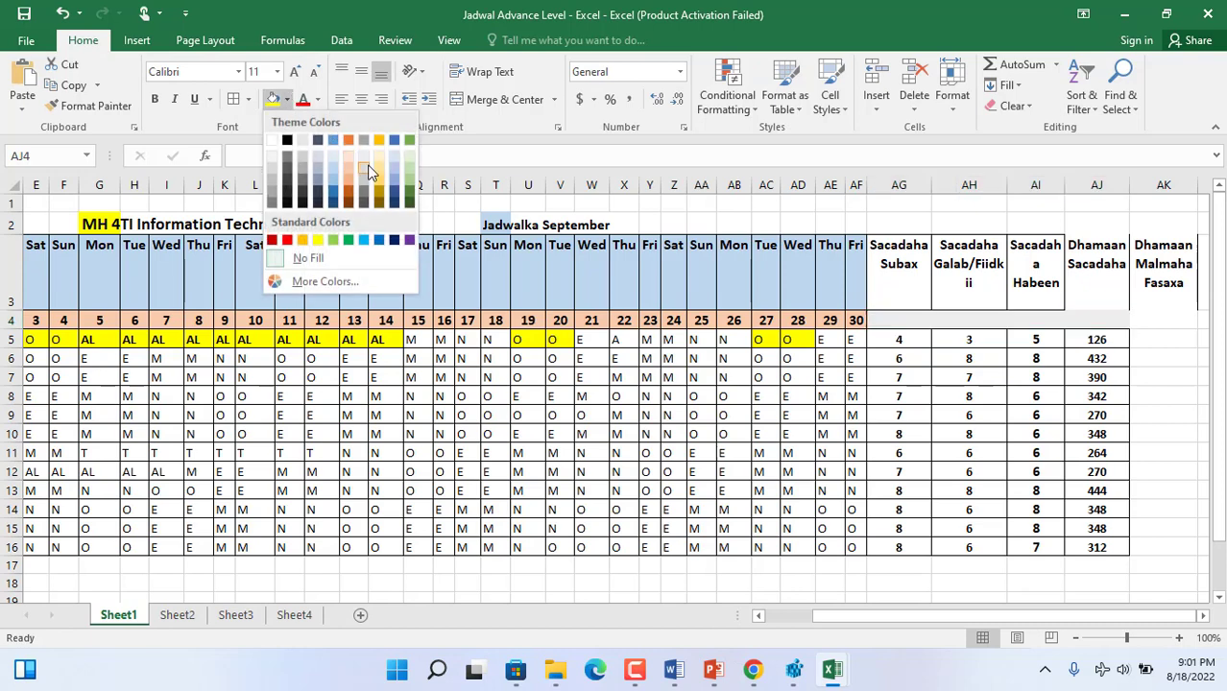
click(407, 168)
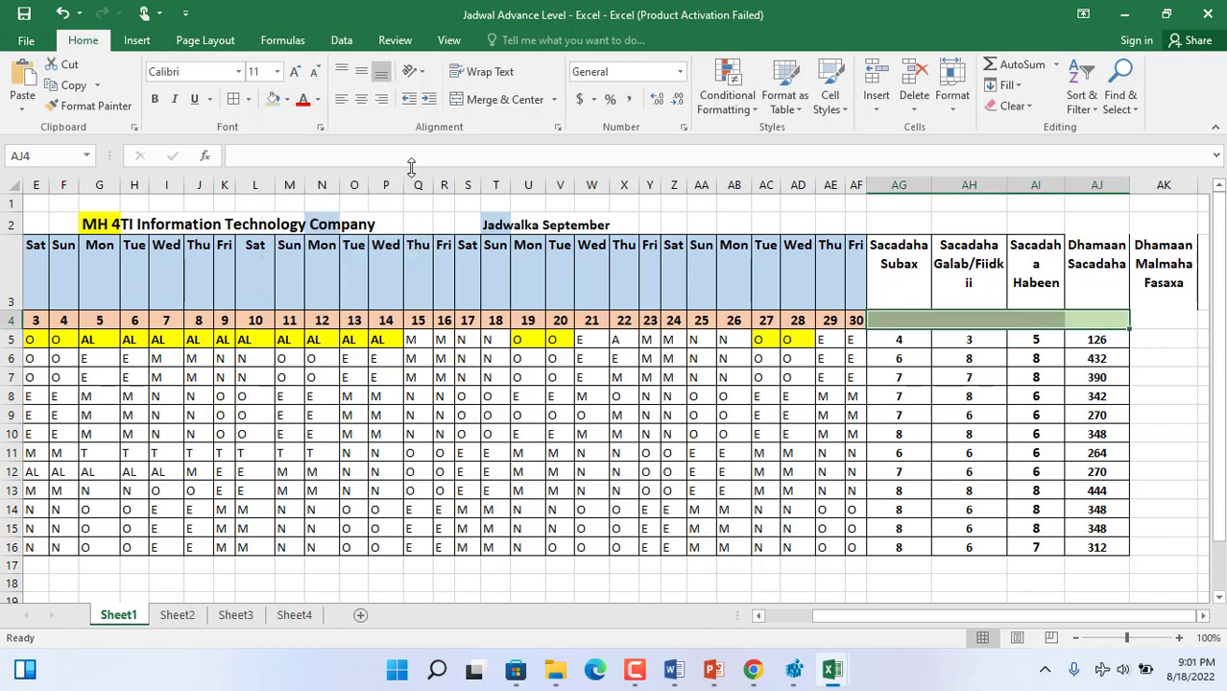
- Enter the formula =COUNTIF(C5:AF5, "O") in AK4 to count the first staff member's days off
click(1163, 325)
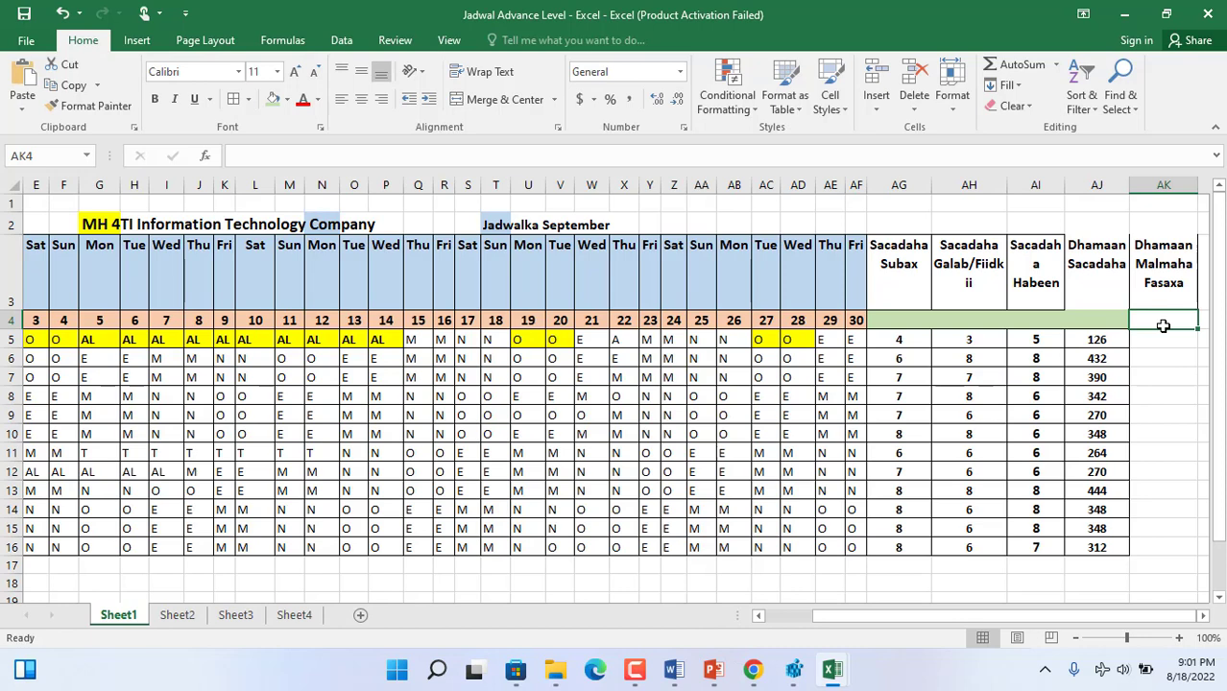
text(=count)
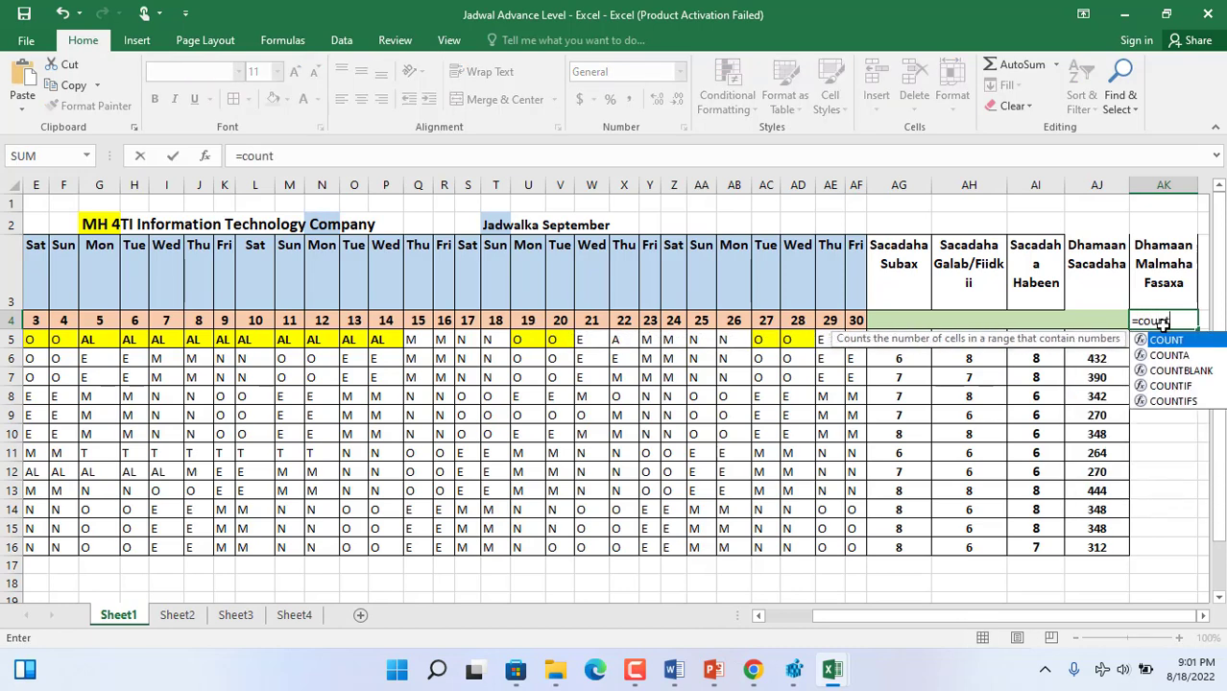
text(if)
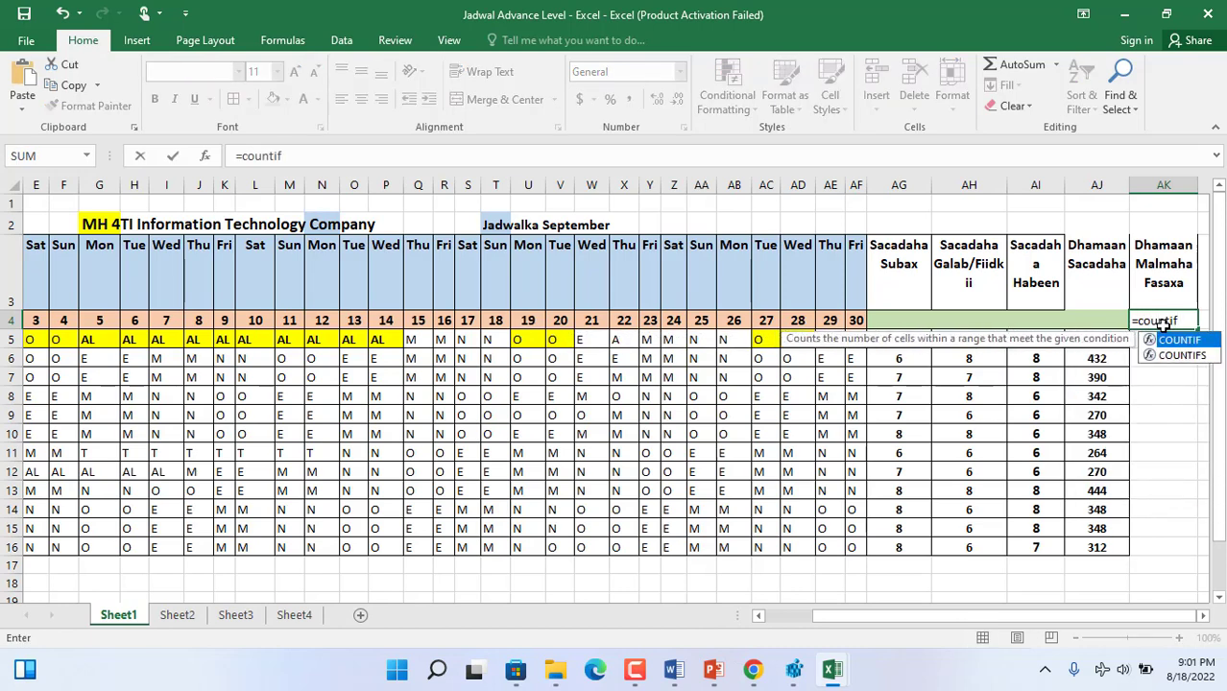
text(()
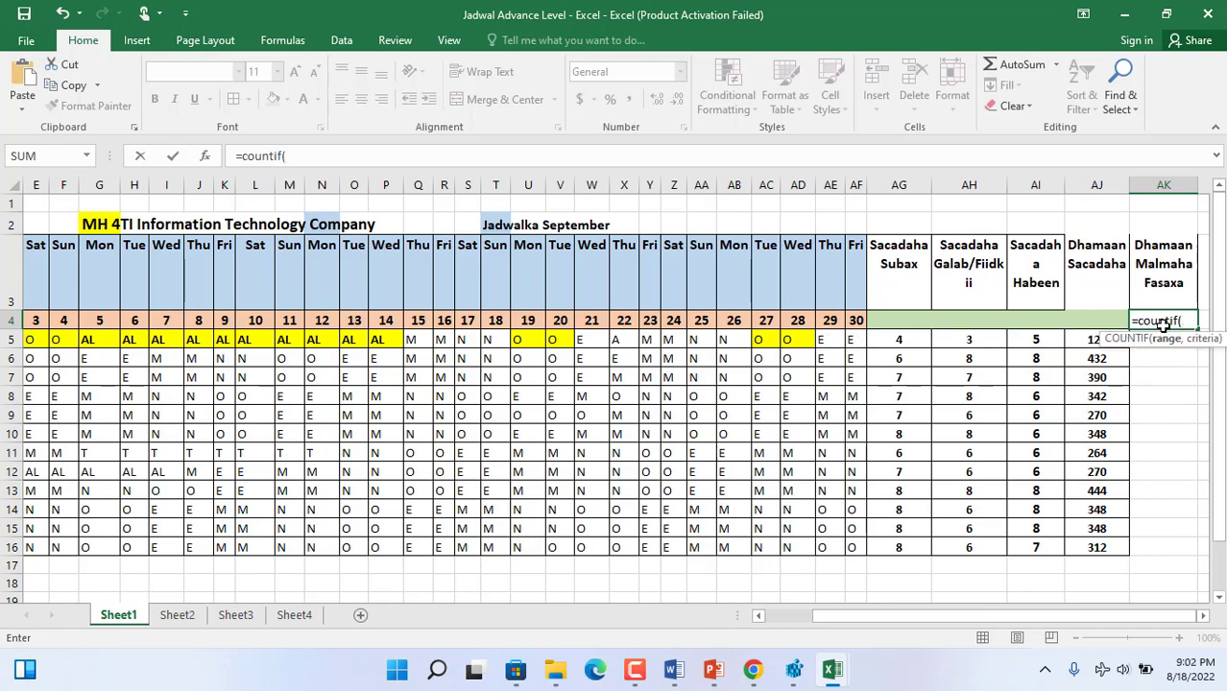
text(c)
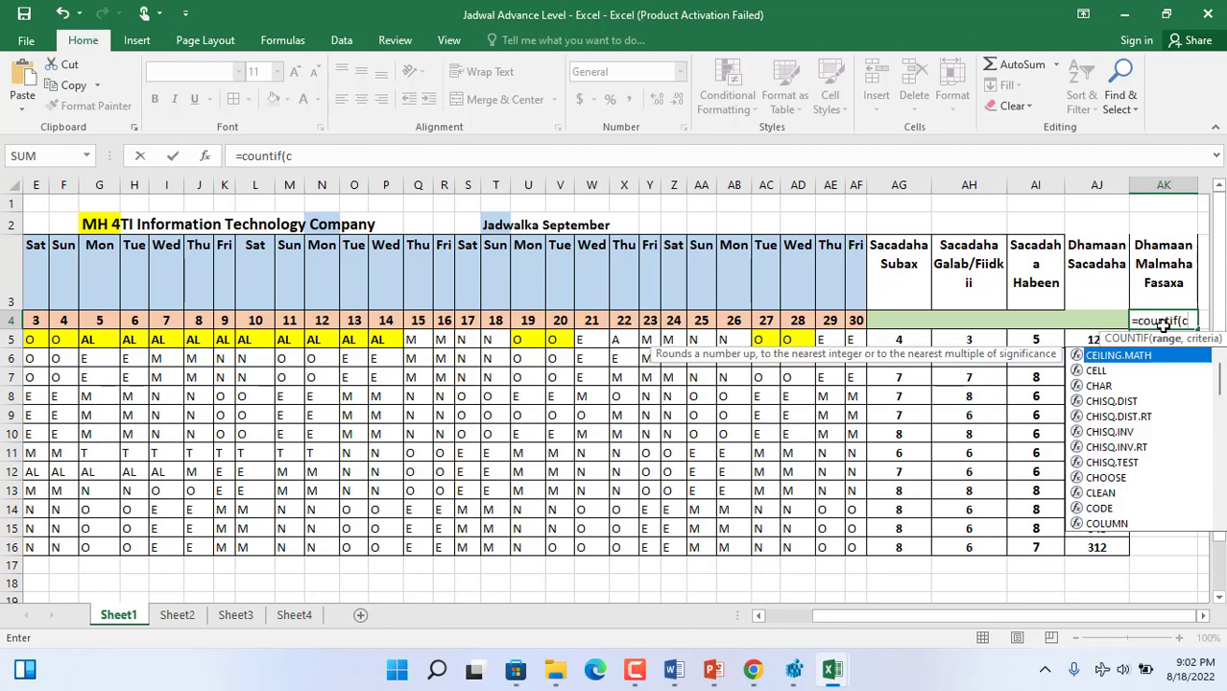
text(5)
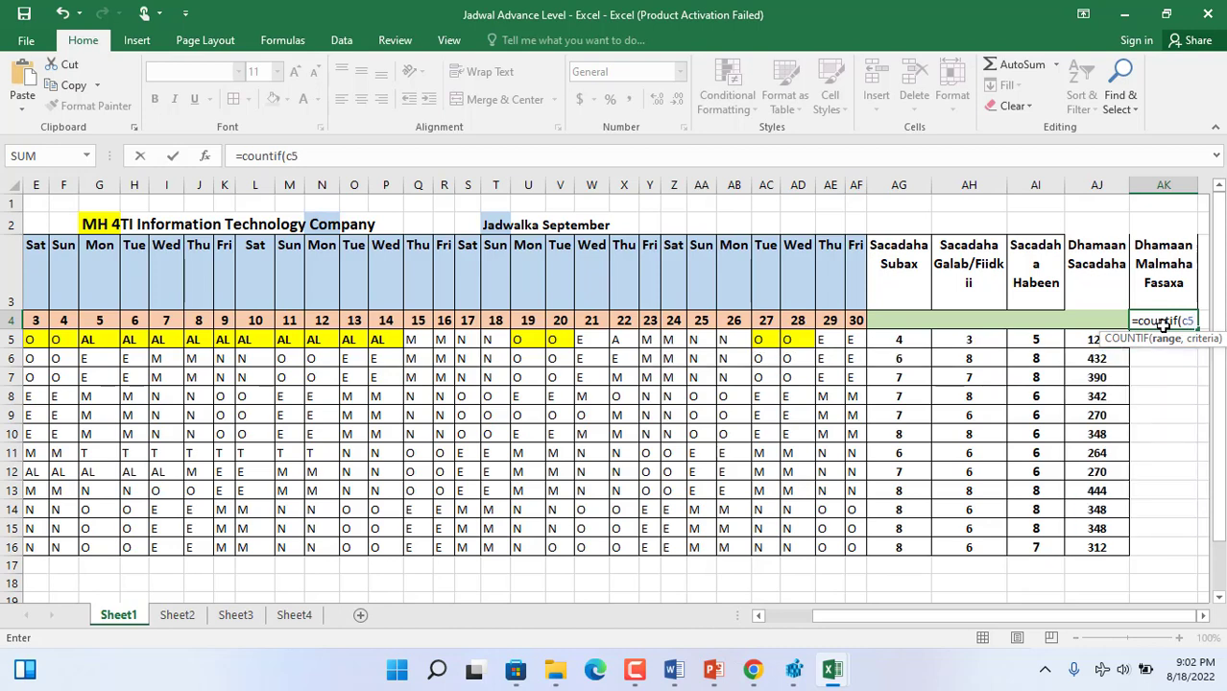
text(:af5)
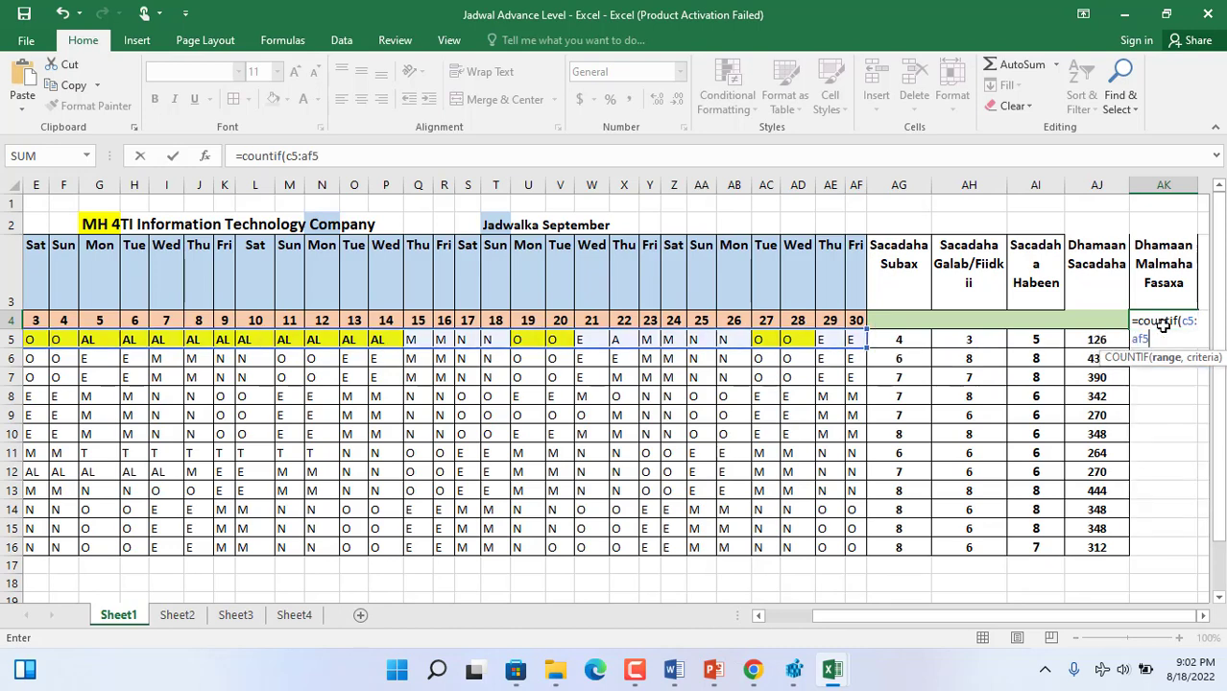
text(,)
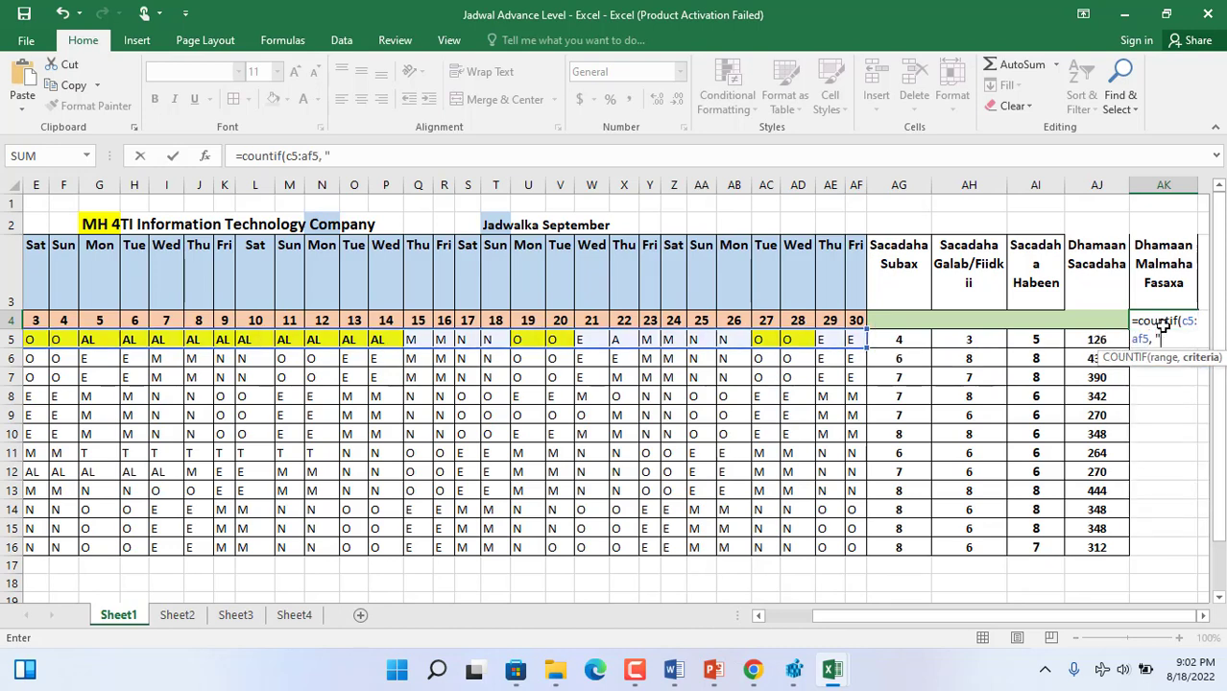
text( "O"))
key(Return)
- Fill the AK4 days-off formula down to AK16 and make the results bold and centred
click(1164, 318)
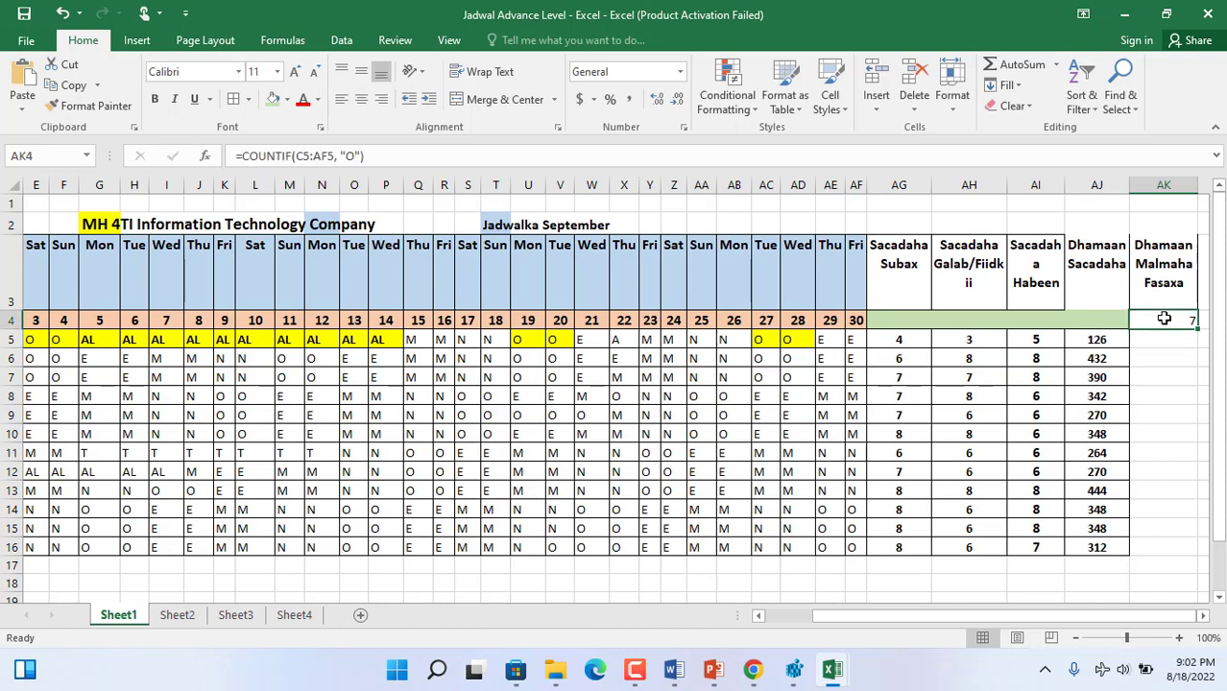
drag(1196, 329, 1197, 555)
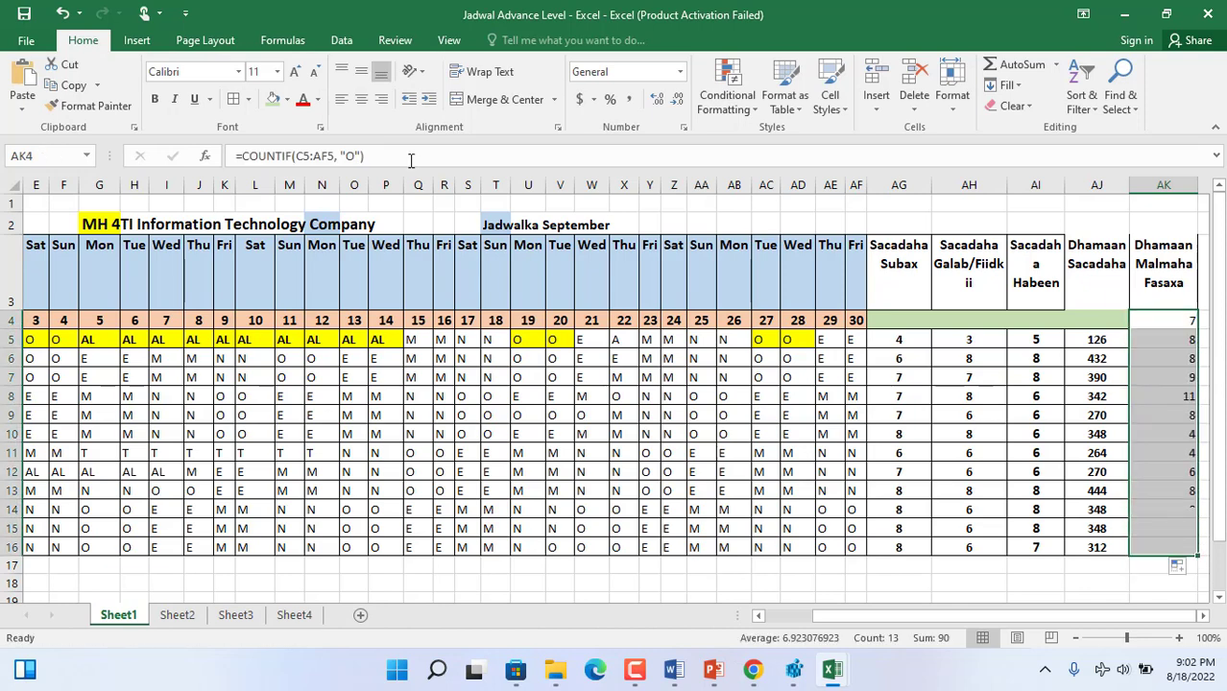
click(154, 100)
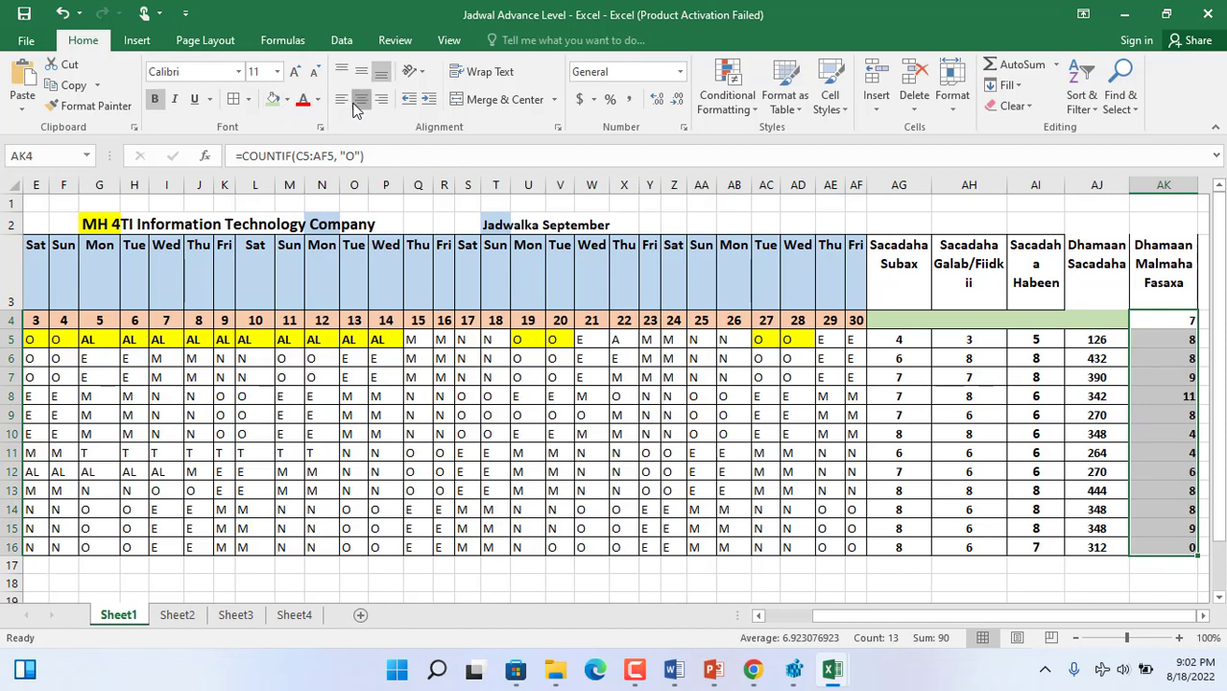
click(353, 107)
- Check the first staff member's "O" cells across row 5 against the days-off count
drag(787, 336, 766, 336)
drag(558, 335, 530, 337)
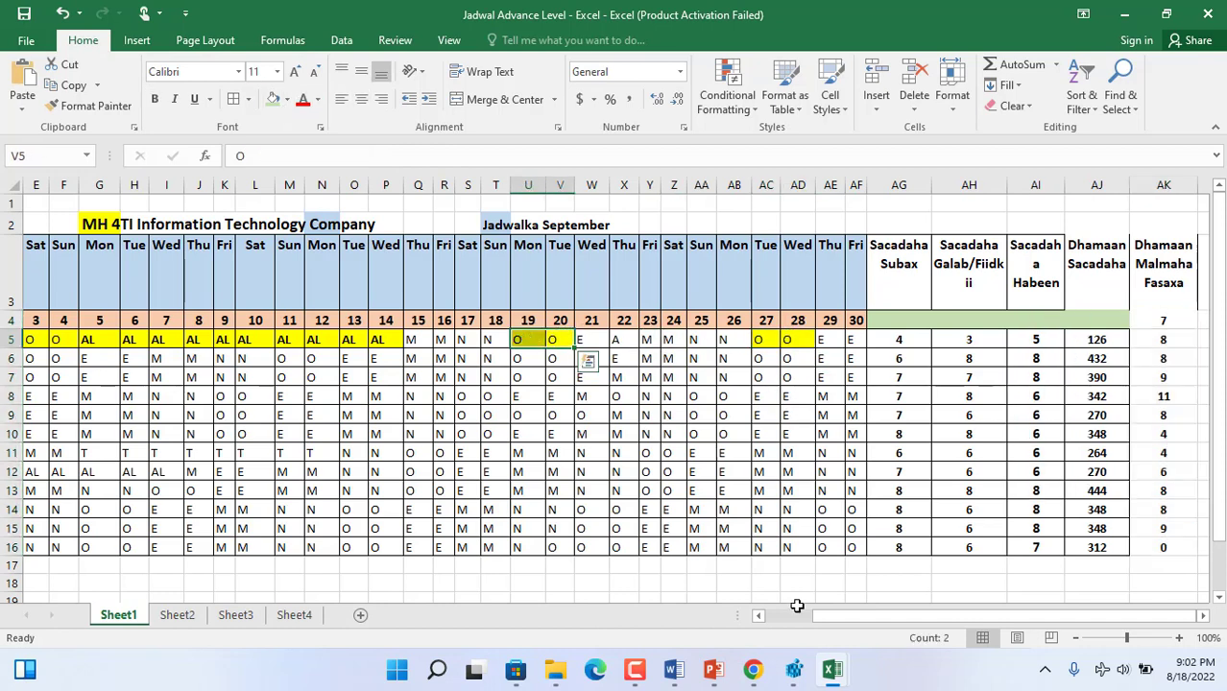
click(798, 617)
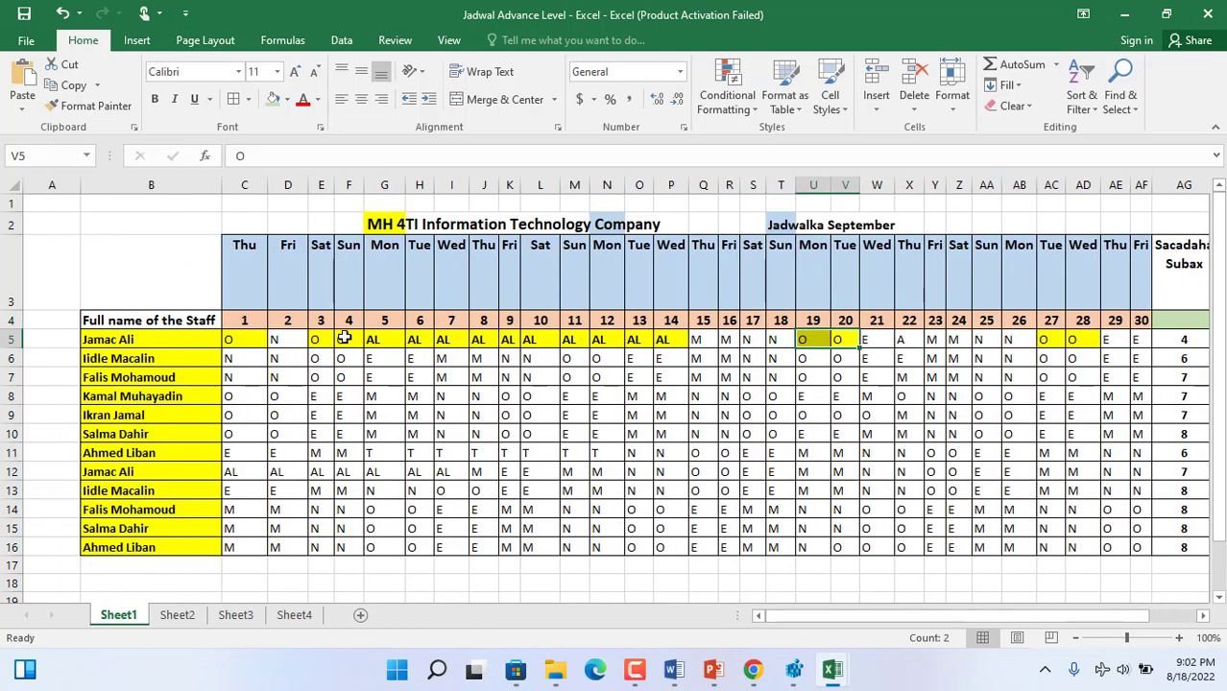
drag(342, 339, 247, 339)
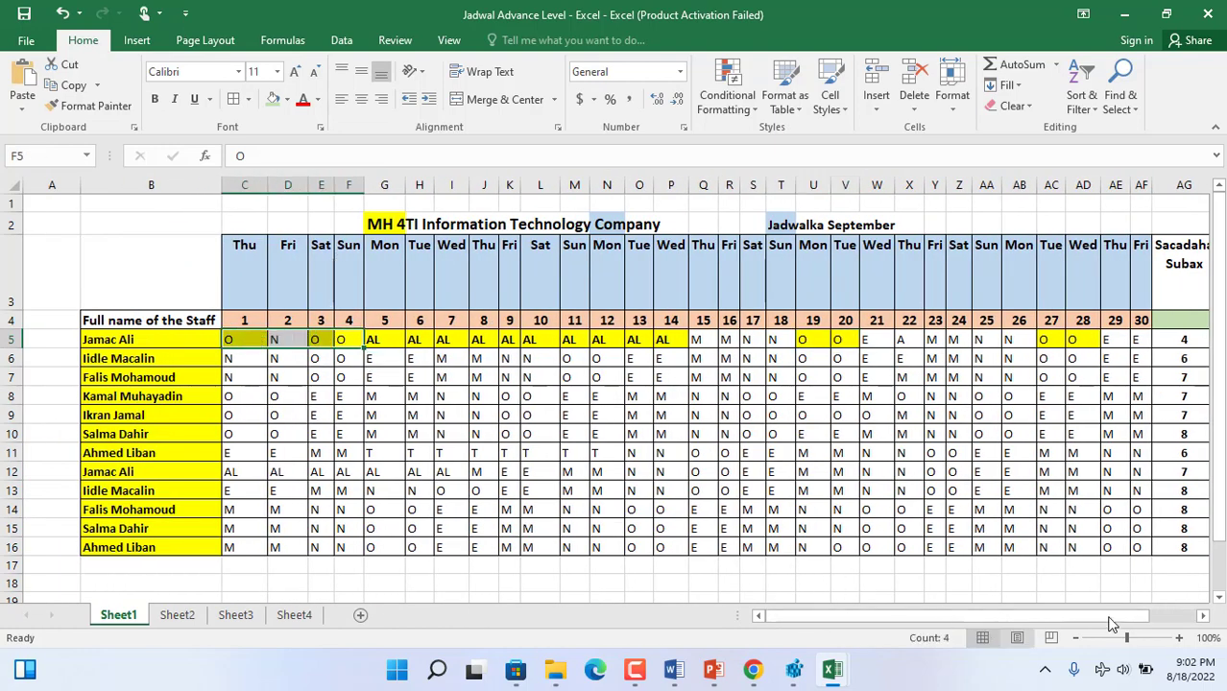
click(1173, 617)
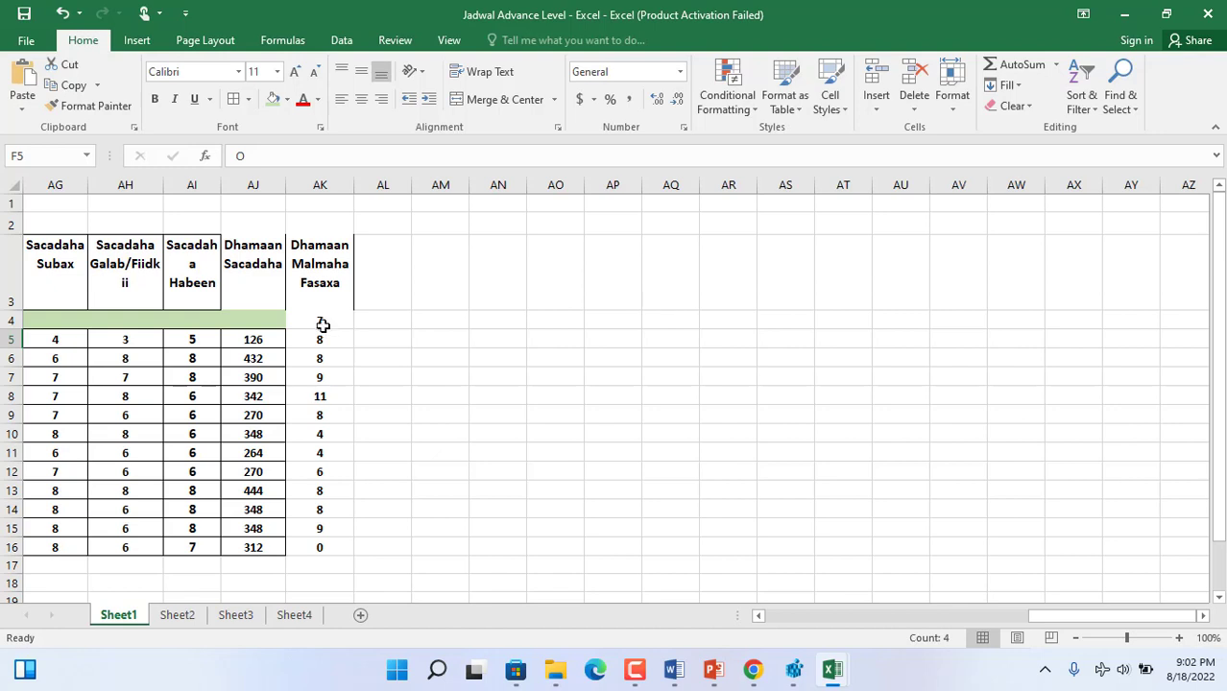
- Add cell borders to the days-off counts in AK4:AK16
drag(324, 325, 337, 547)
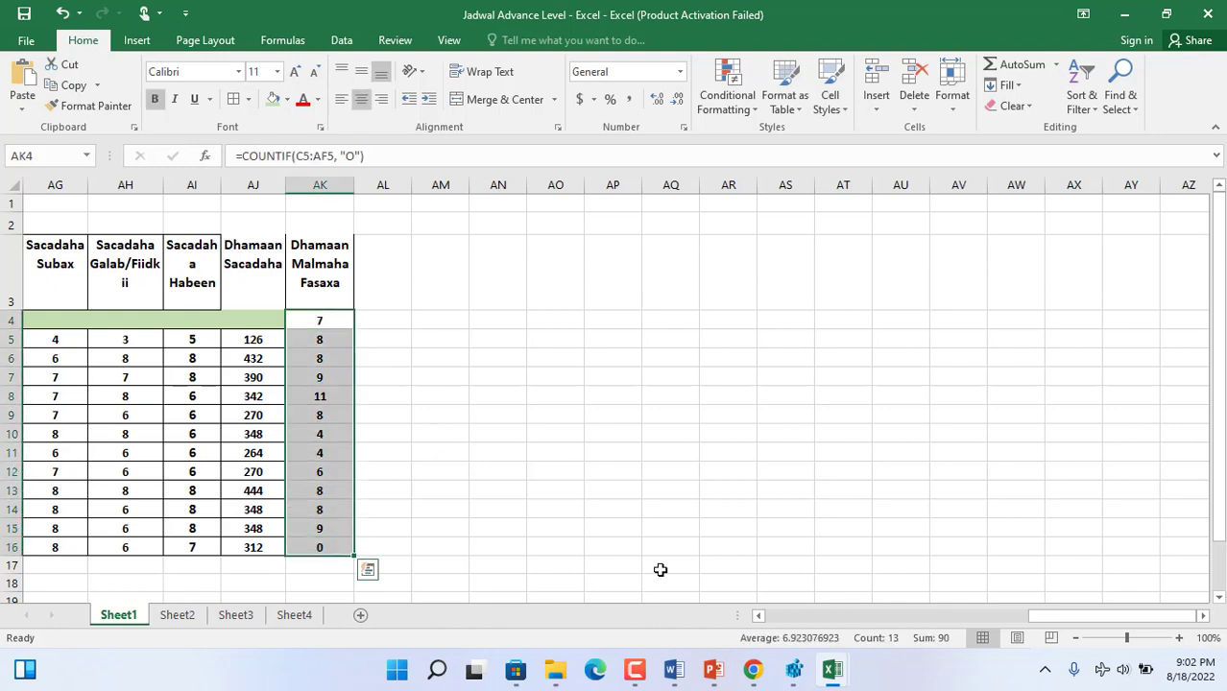
click(759, 615)
click(759, 615)
click(758, 615)
click(758, 616)
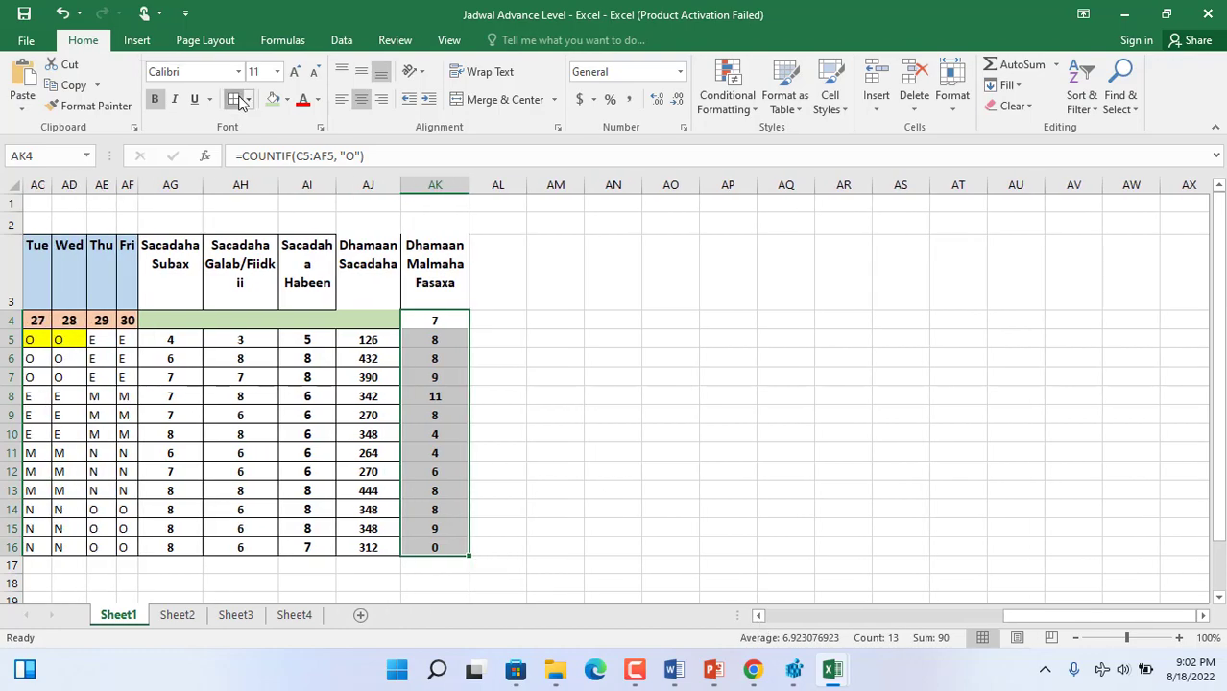
- Merge and centre the company title across F2:P2 and fill it light green
drag(809, 616, 789, 609)
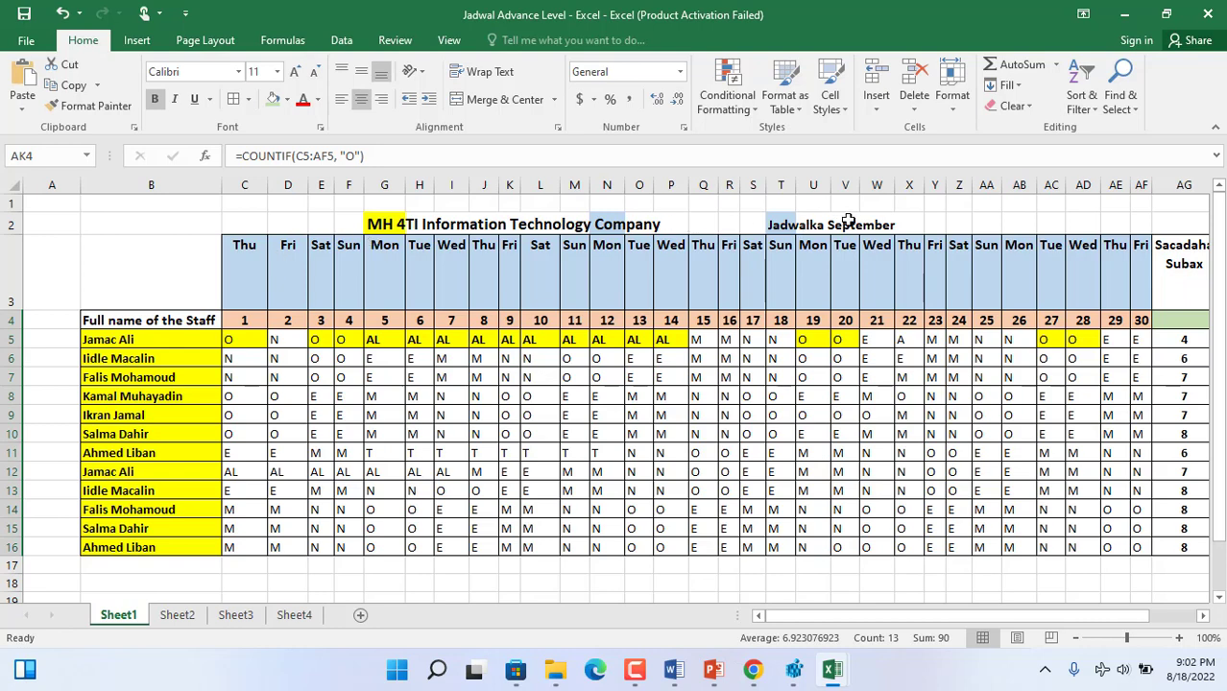
drag(664, 221, 346, 223)
click(467, 102)
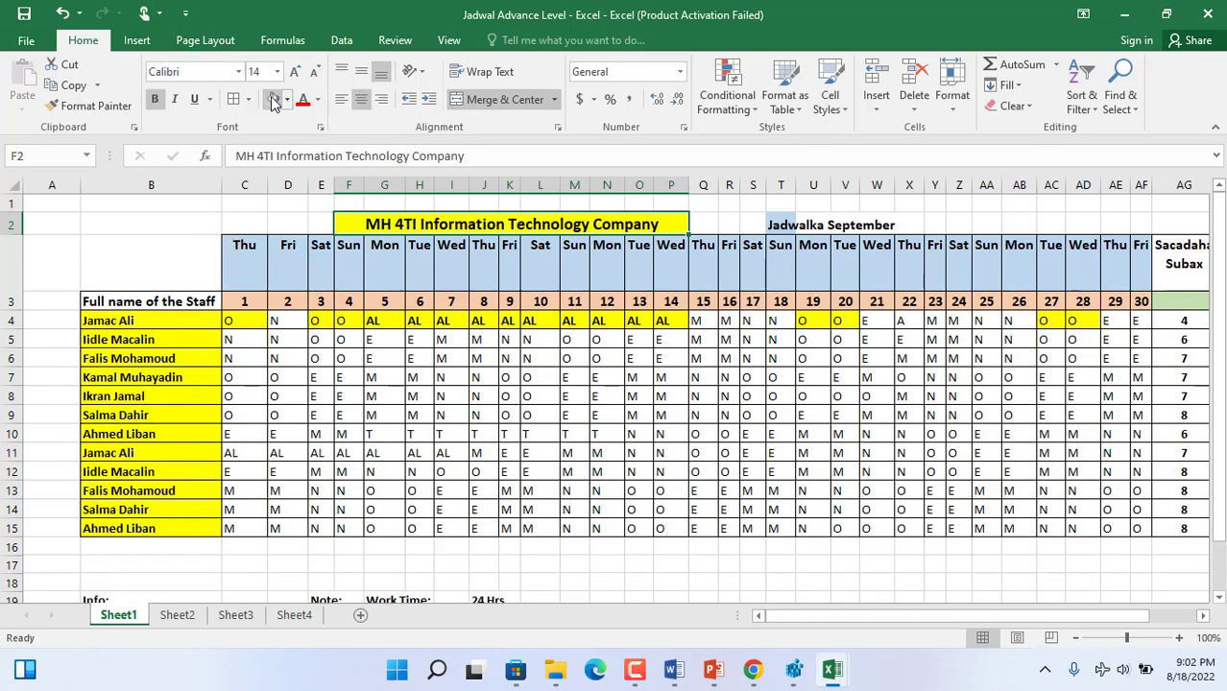
click(235, 178)
click(208, 222)
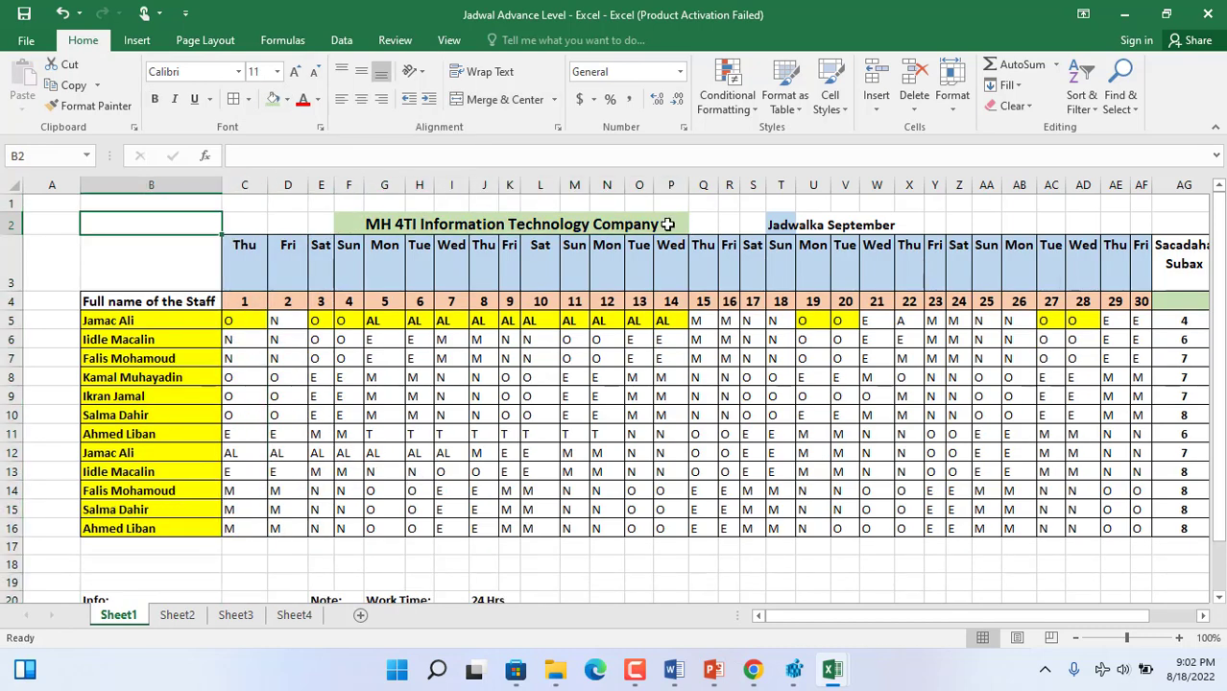
- Merge and centre the "Jadwalka September" heading across T2:X2
drag(910, 224, 779, 229)
click(506, 104)
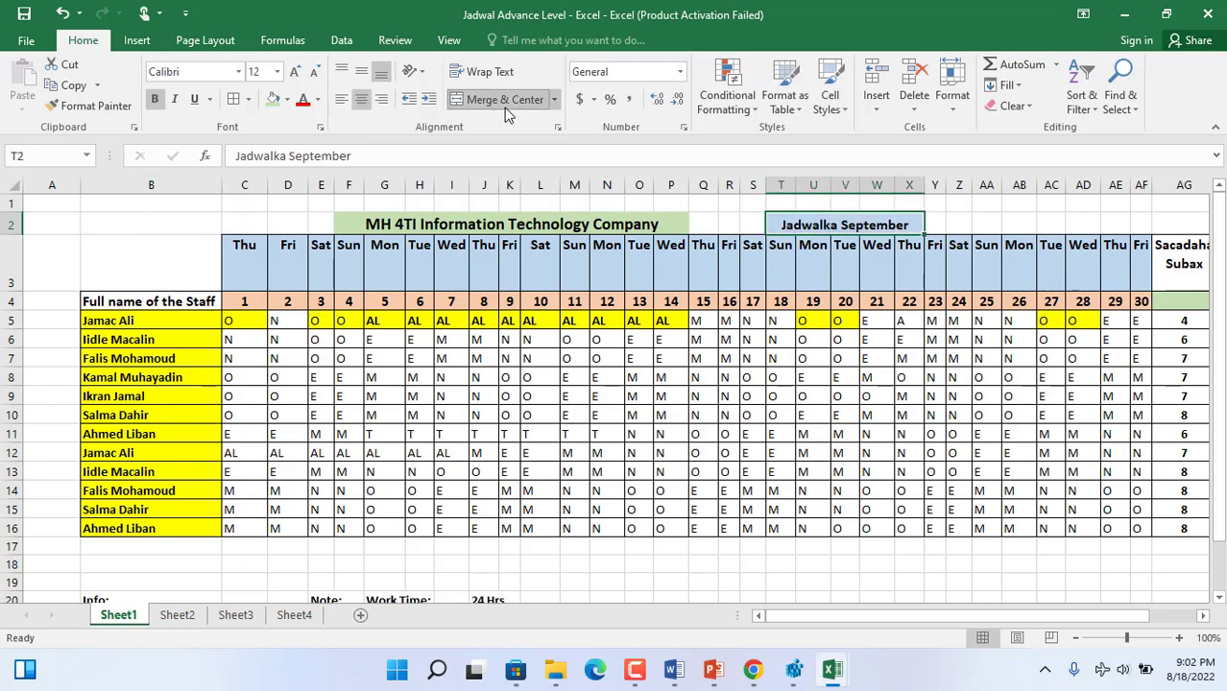
click(595, 382)
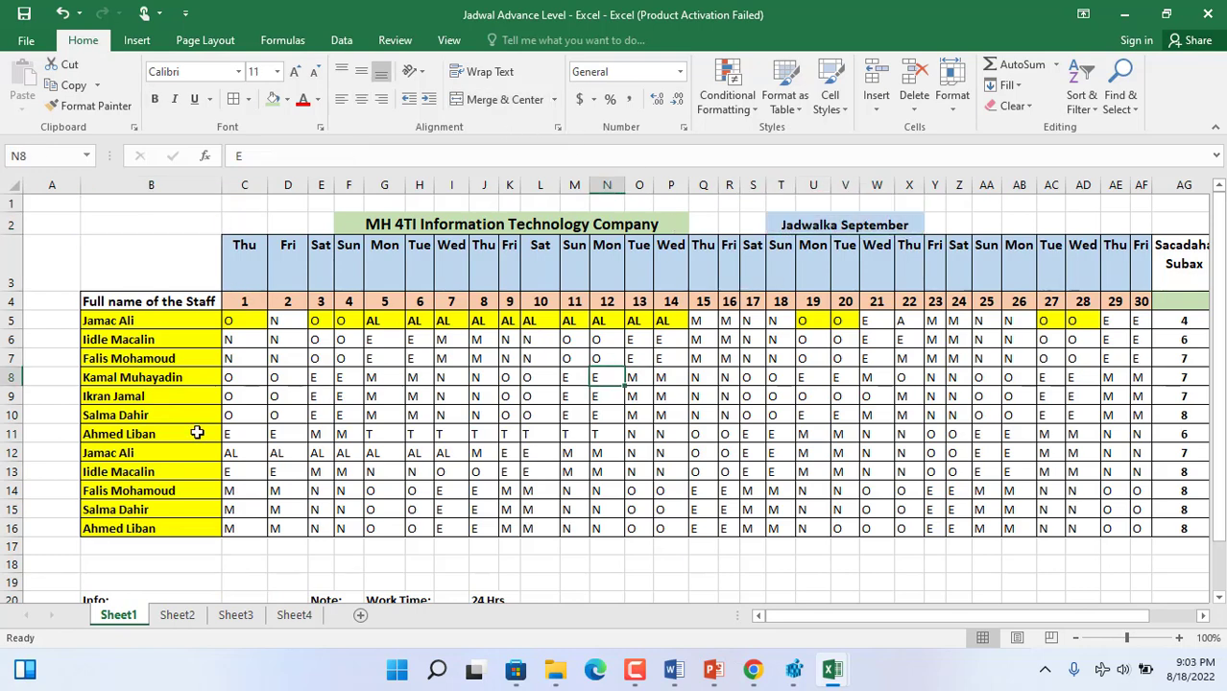
- Number the staff rows 1 to 12 in A5:A16 as a filled series
click(53, 318)
text(1)
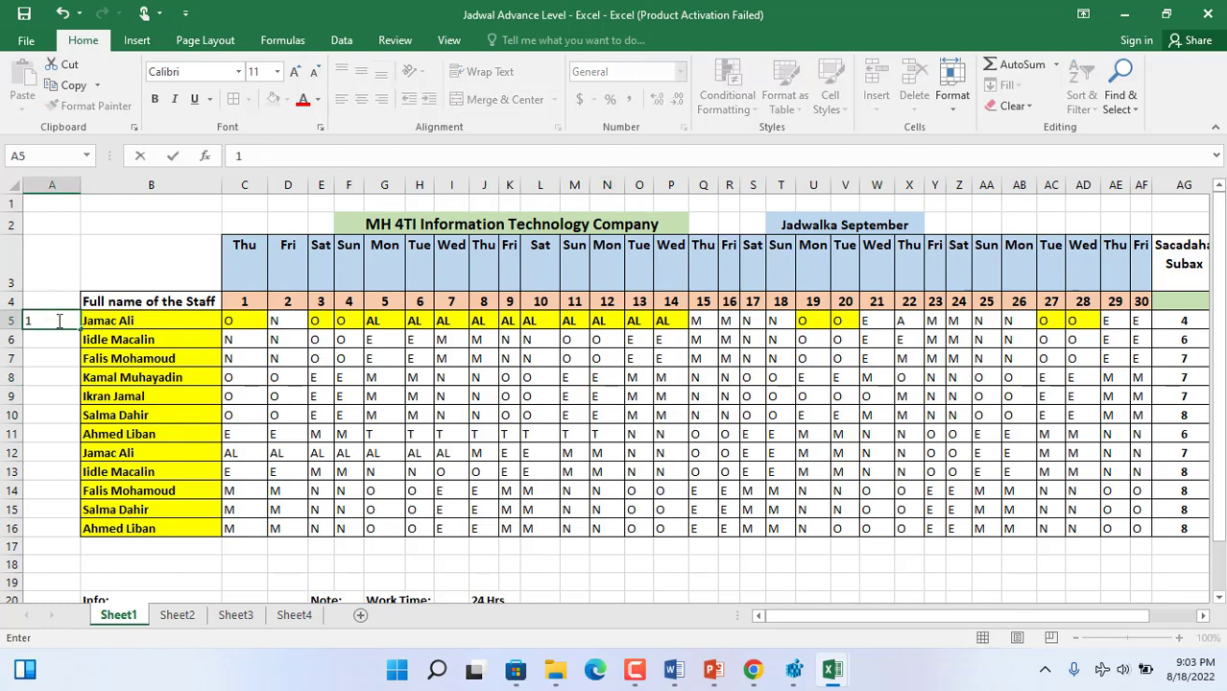
click(85, 328)
drag(84, 329, 87, 533)
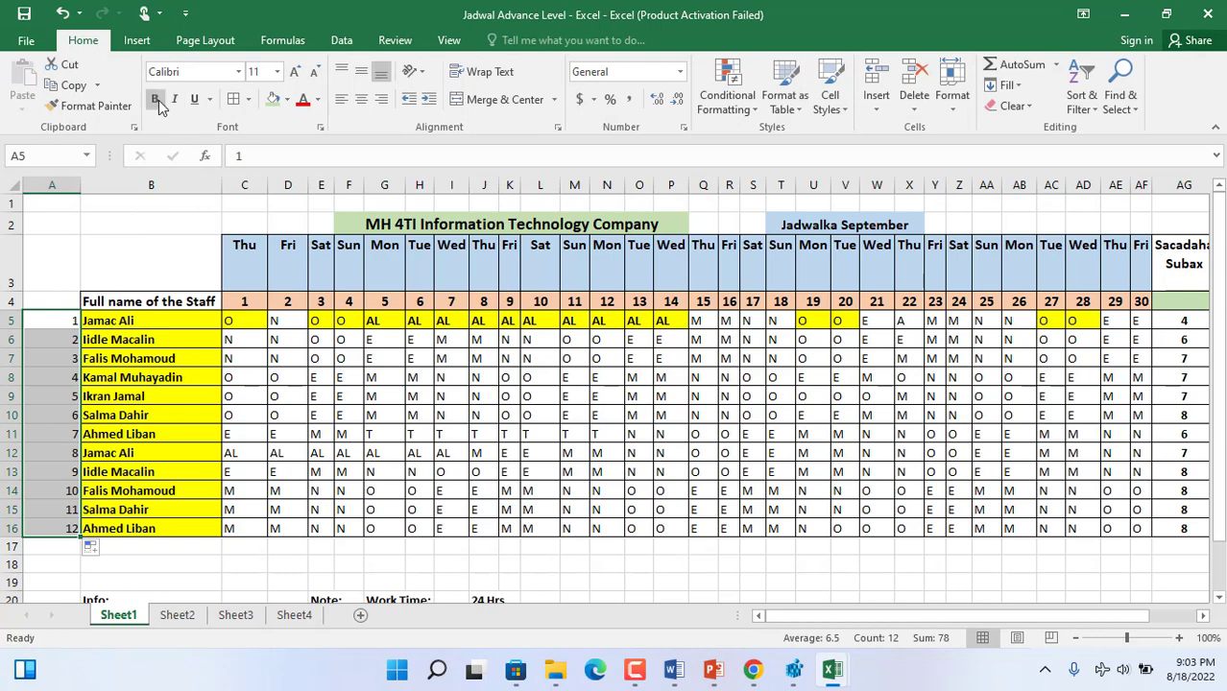
- Make the row numbers in A5:A16 bold, centred and size 12, and narrow column A to fit them
click(361, 98)
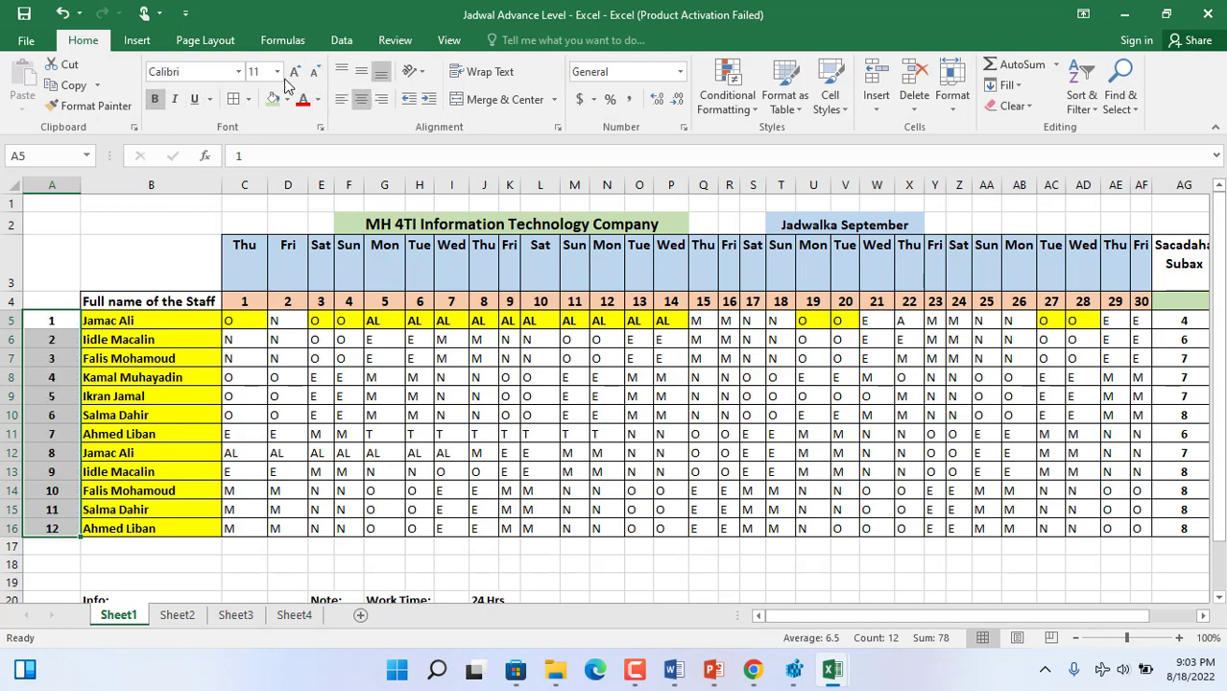
click(298, 72)
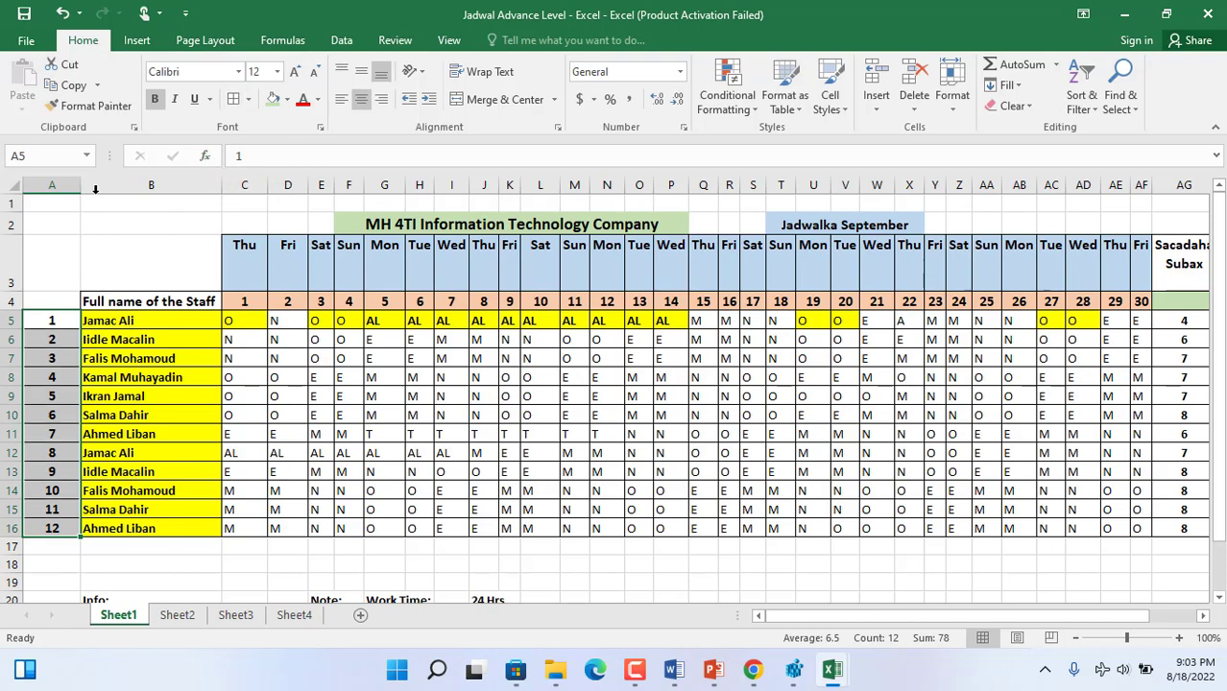
drag(84, 189, 61, 189)
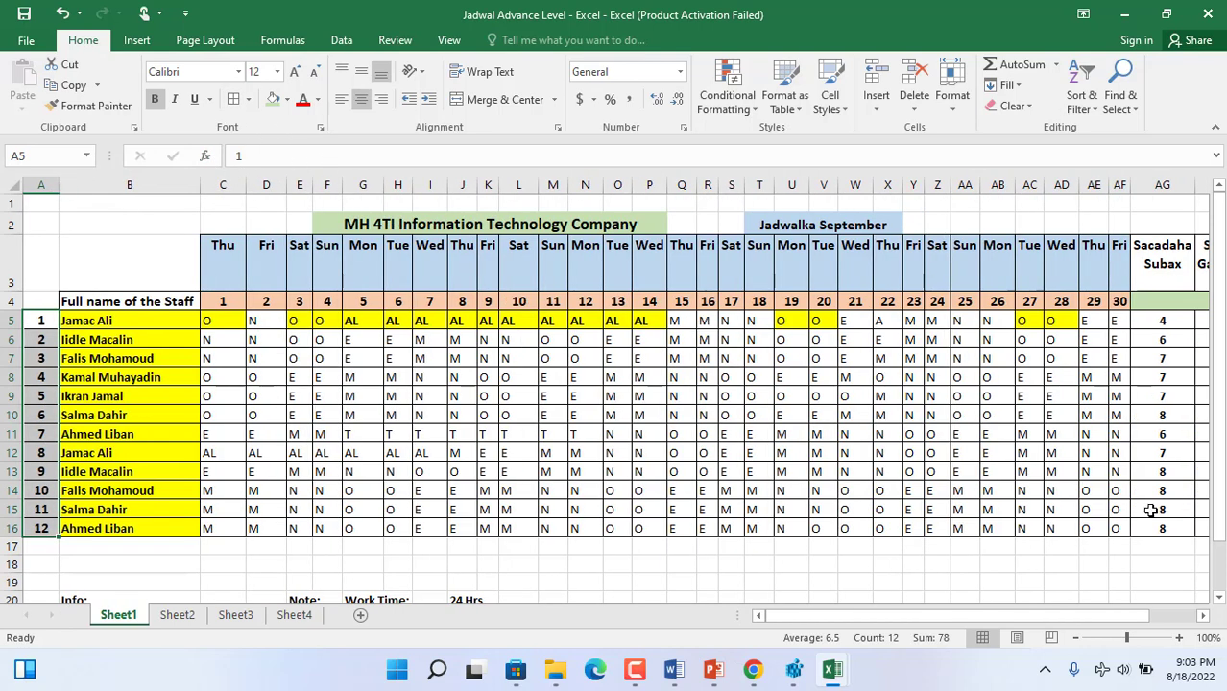
- Enter the heading "Xog Muhiim AH" in the light green cell AG4 below the shift-total headers
drag(1071, 616, 1123, 615)
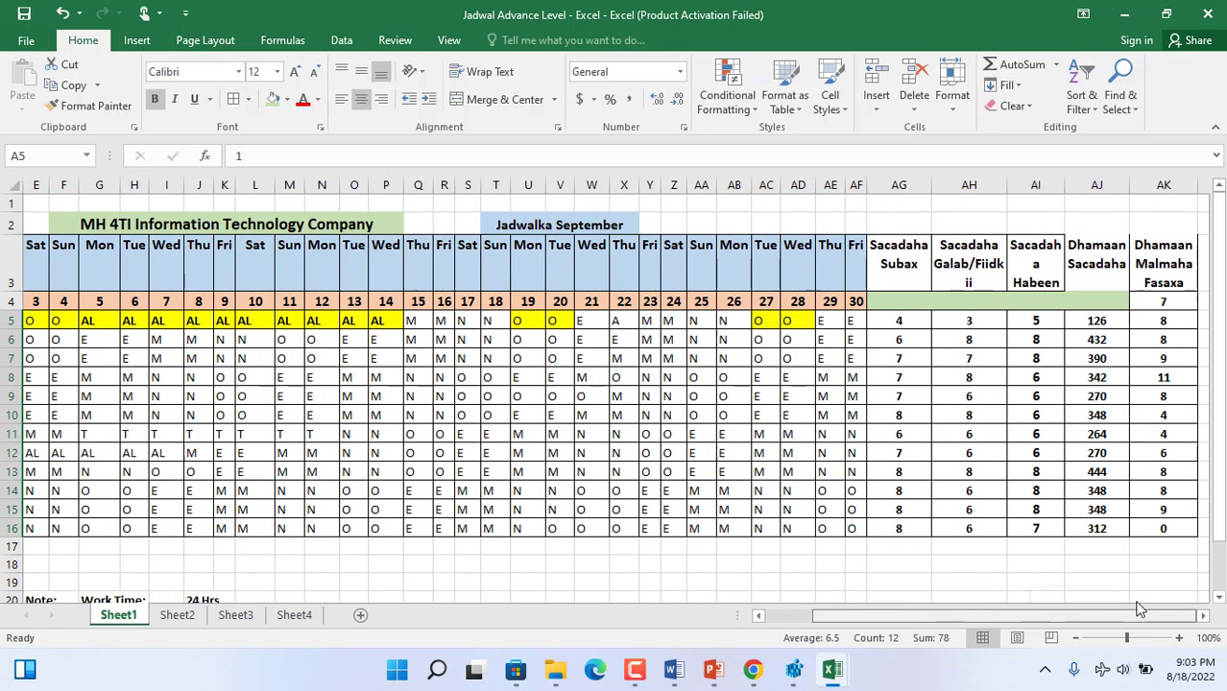
drag(1169, 257, 905, 247)
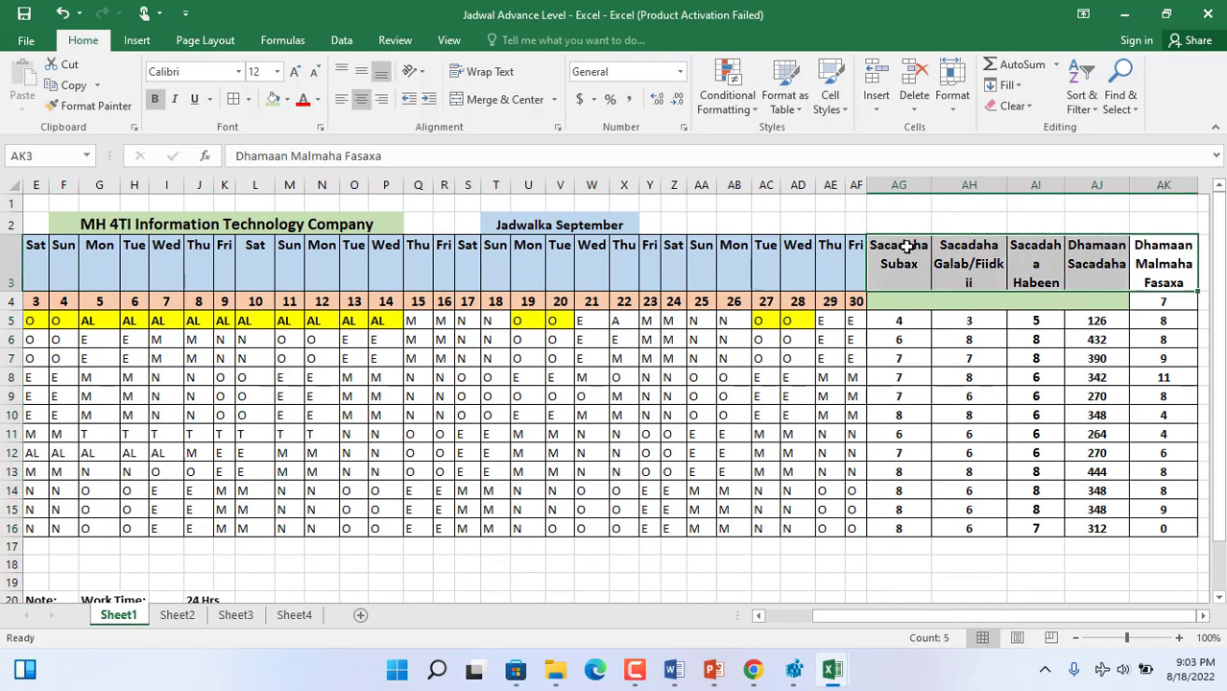
drag(1213, 544, 1219, 534)
click(1083, 306)
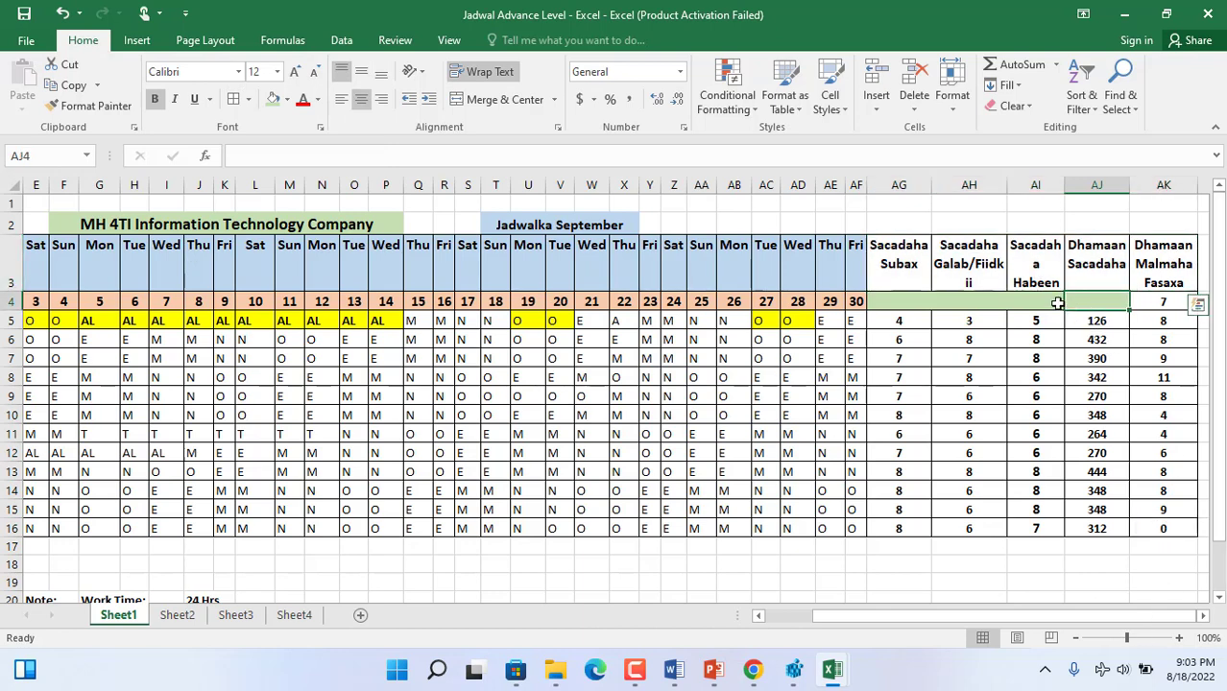
drag(1057, 304, 928, 306)
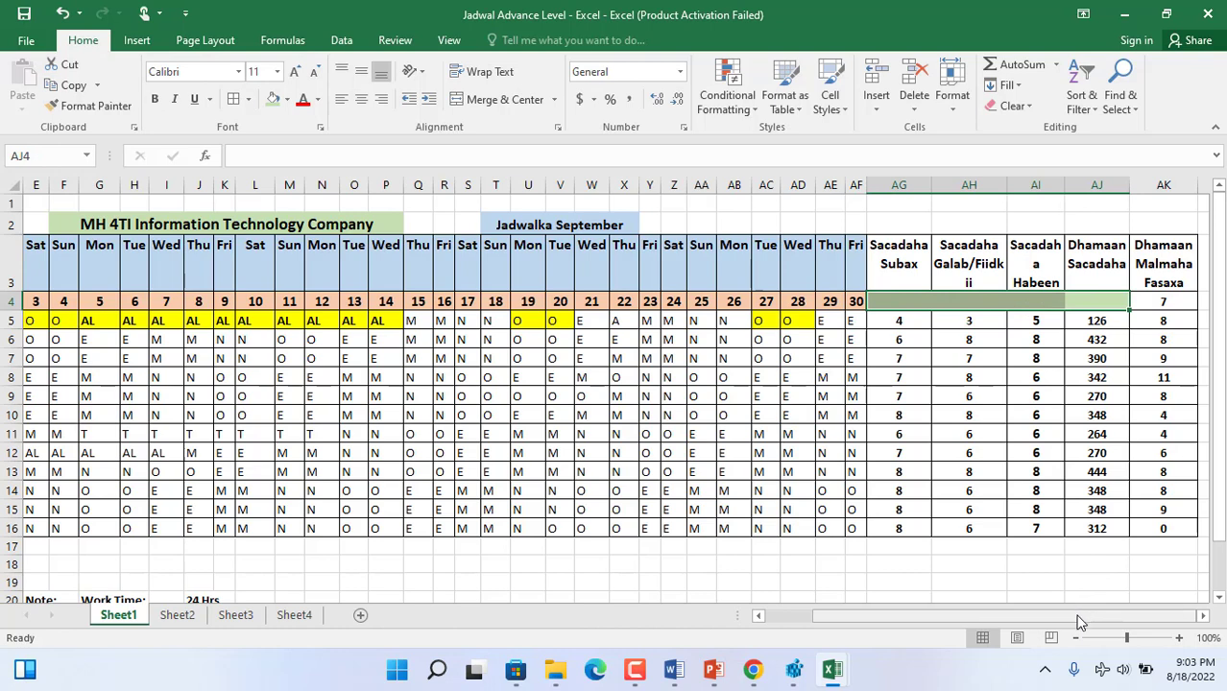
double_click(919, 301)
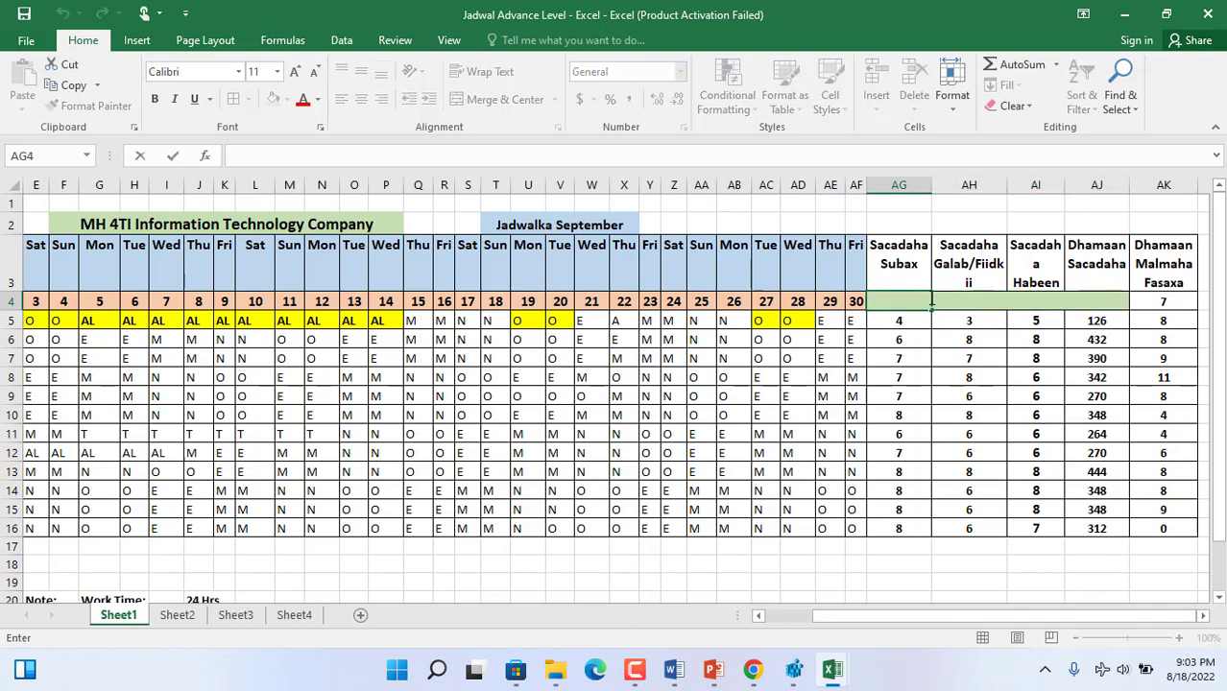
text(TAXO)
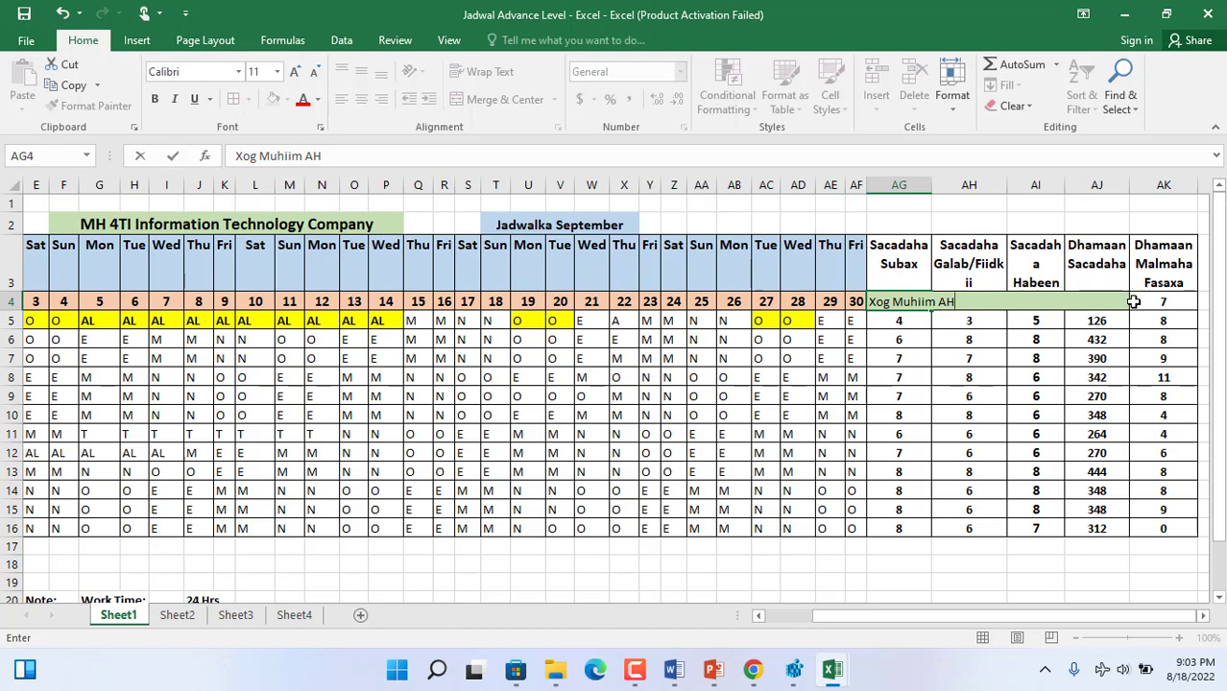
key(Return)
- Merge and centre the "Xog Muhiim AH" heading across AG4:AJ4 and make it bold
drag(1097, 301, 893, 302)
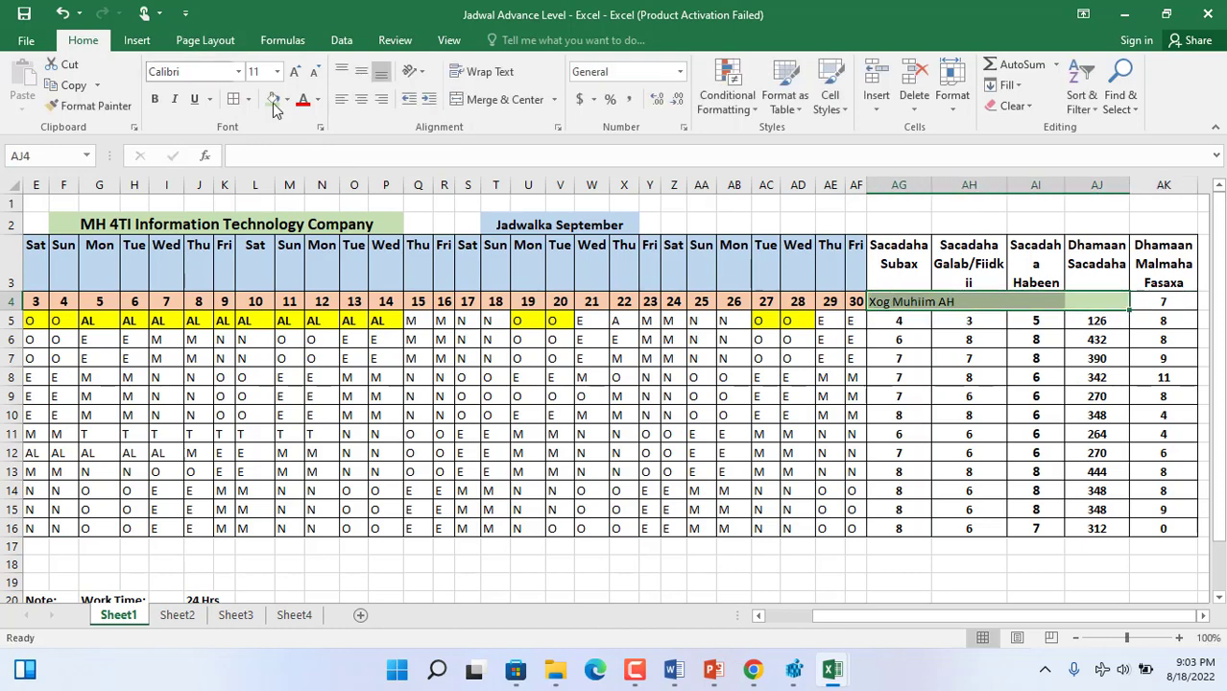
click(501, 99)
click(154, 99)
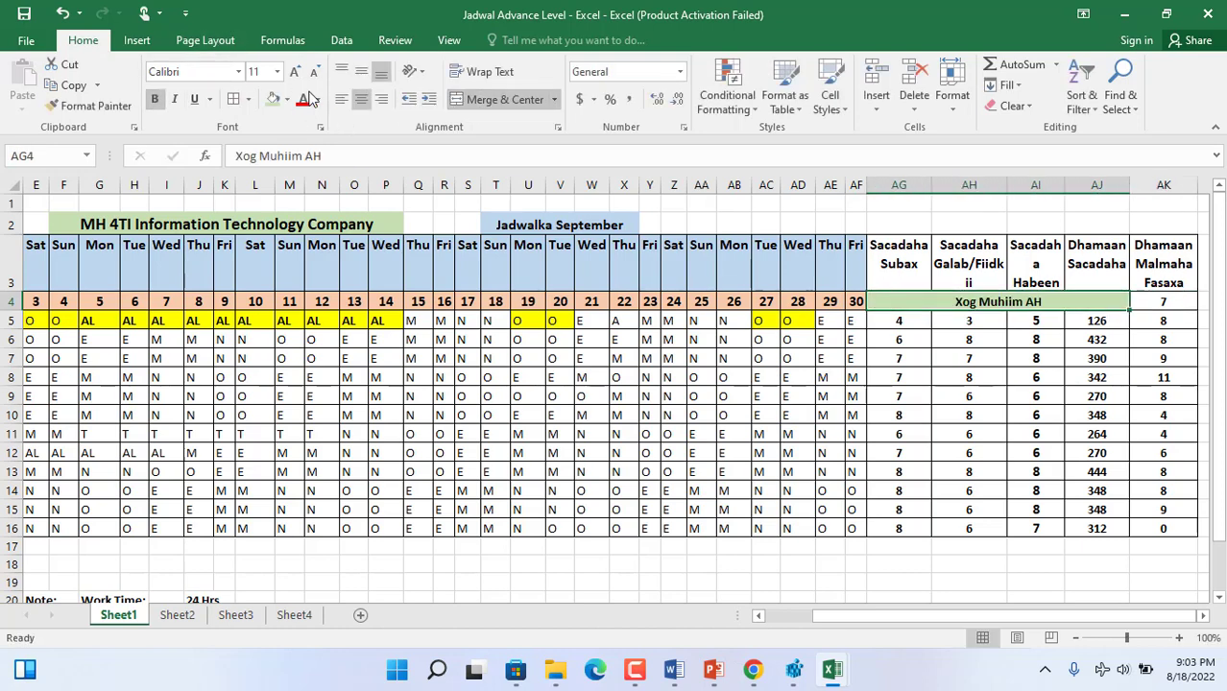
- Set the merged "Xog Muhiim AH" heading in AG4:AJ4 to font size 16 and colour its text red
click(294, 71)
click(293, 71)
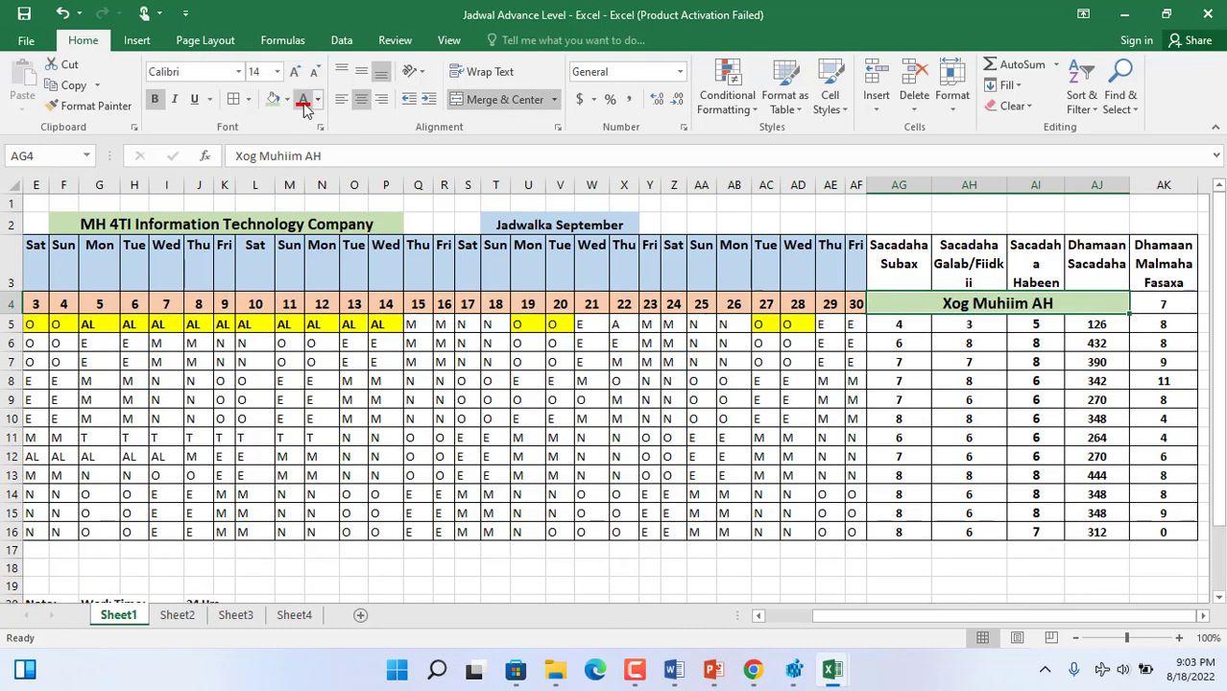
click(303, 100)
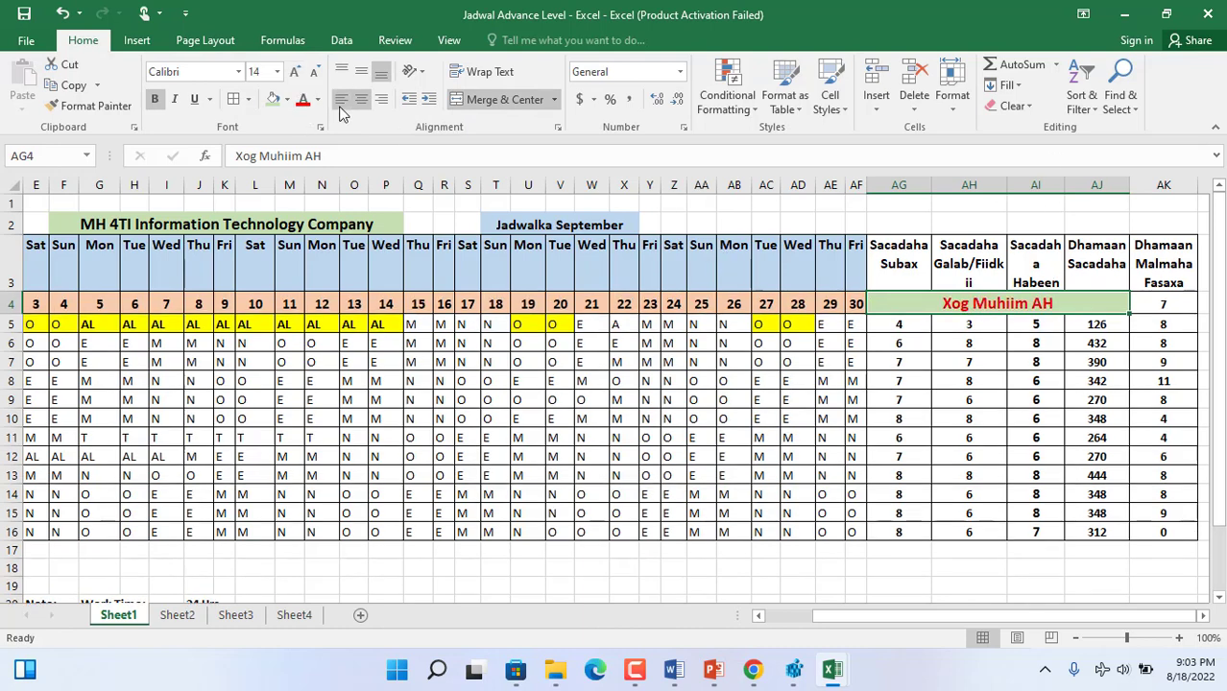
click(313, 71)
click(314, 71)
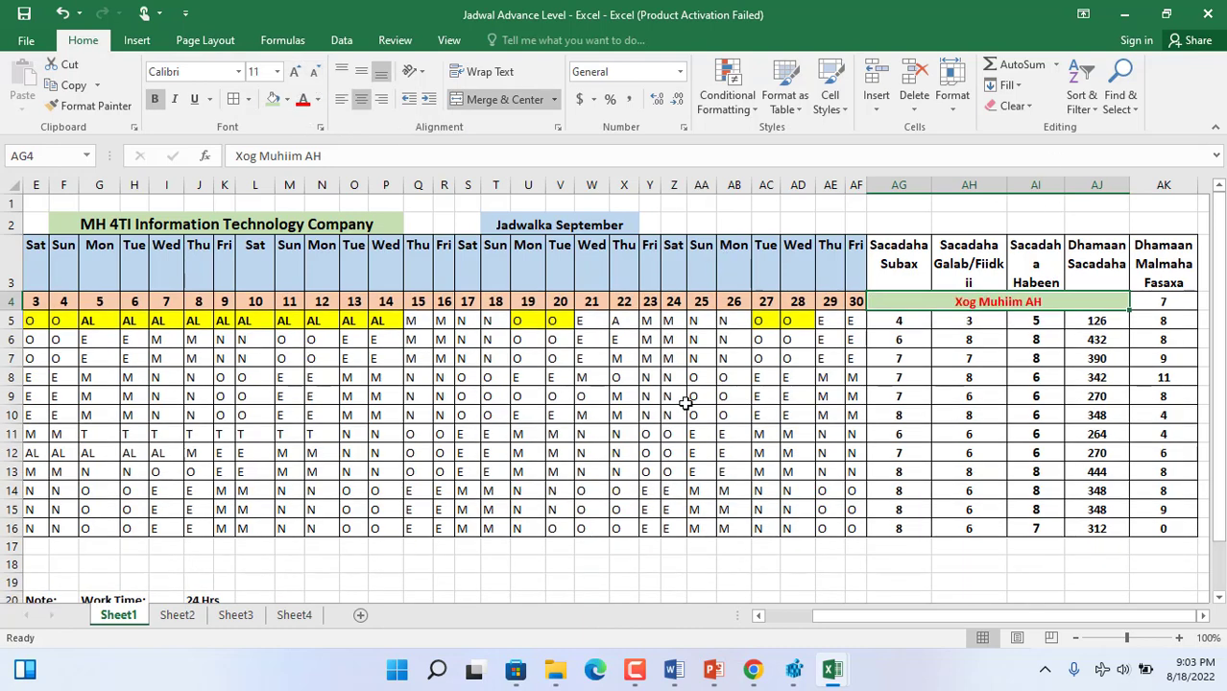
click(294, 71)
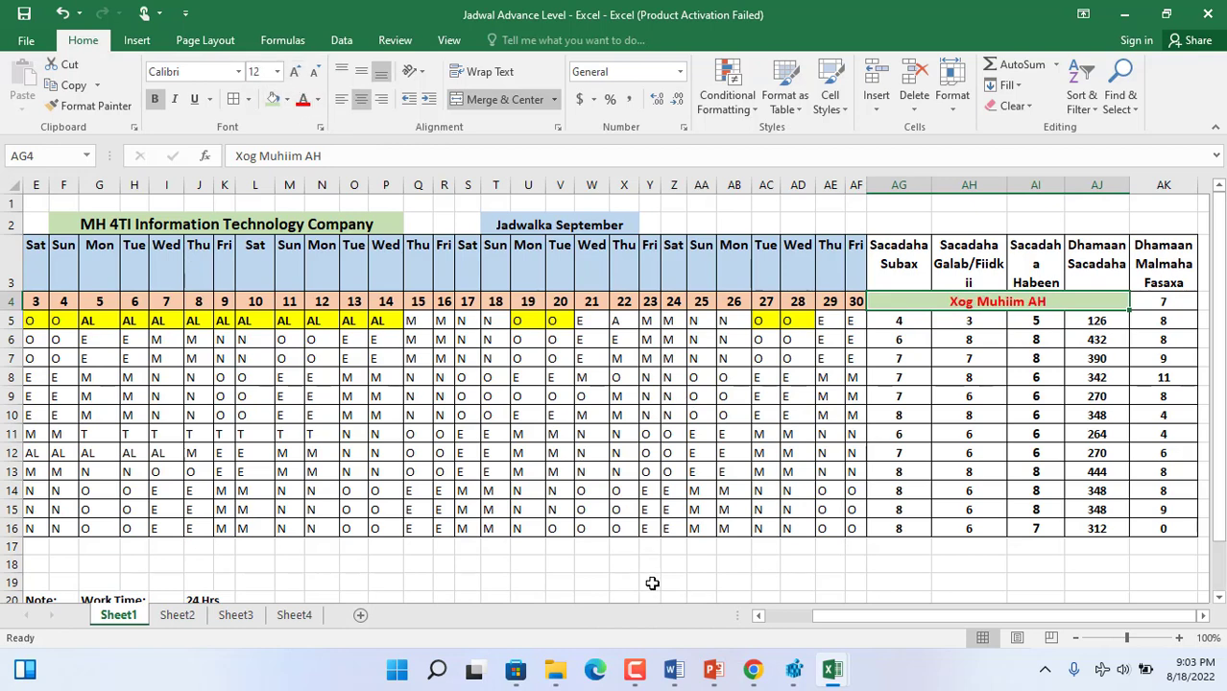
click(294, 71)
click(294, 71)
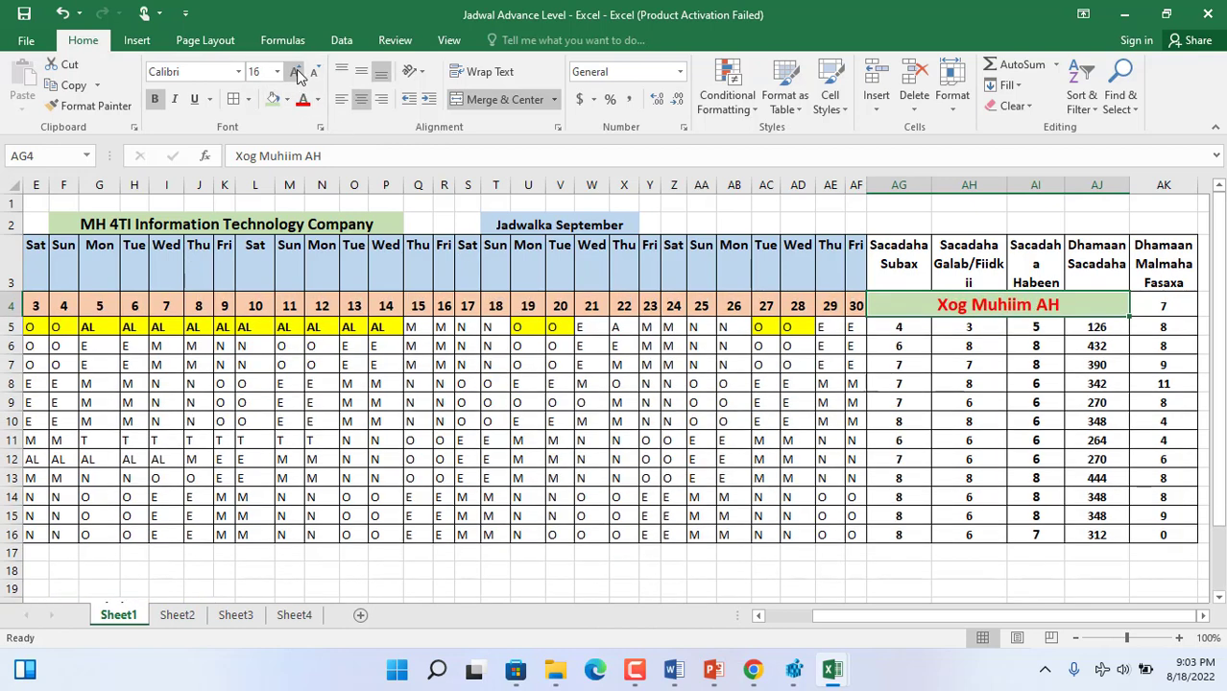
click(501, 572)
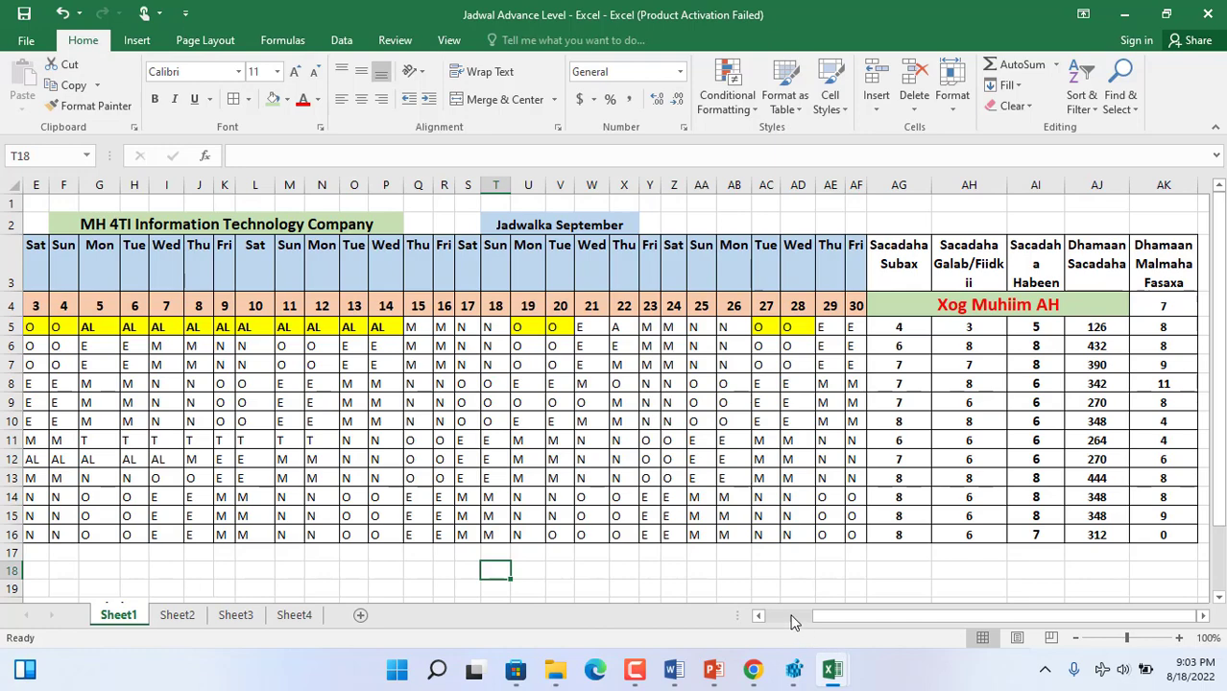
- Review the shift legend in B20:B25, the shift hours and work-time notes beside it, and the first staff row's shift codes
click(793, 623)
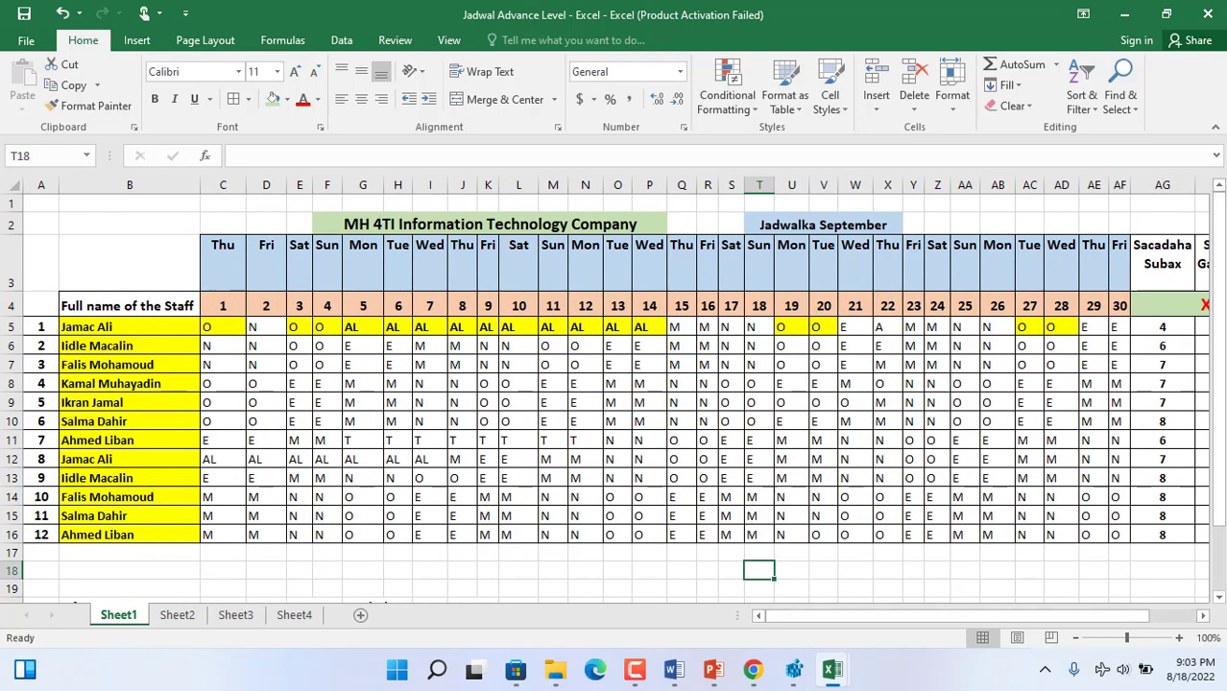
drag(1219, 405, 1222, 490)
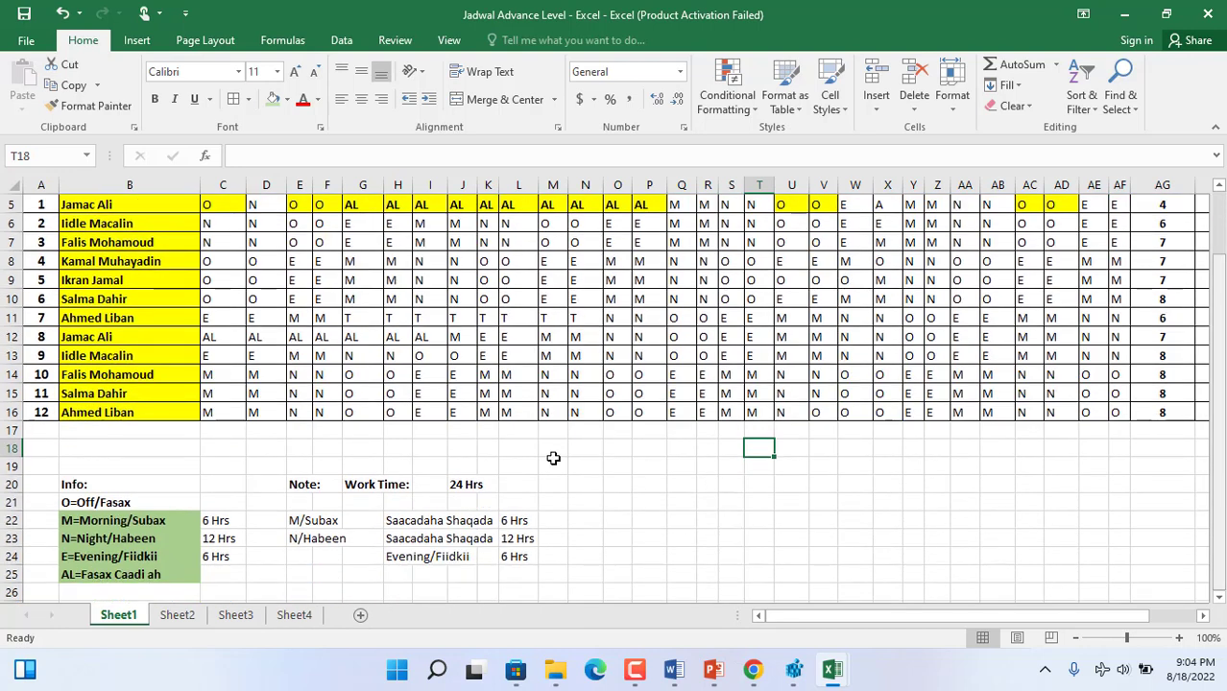
drag(77, 488, 95, 572)
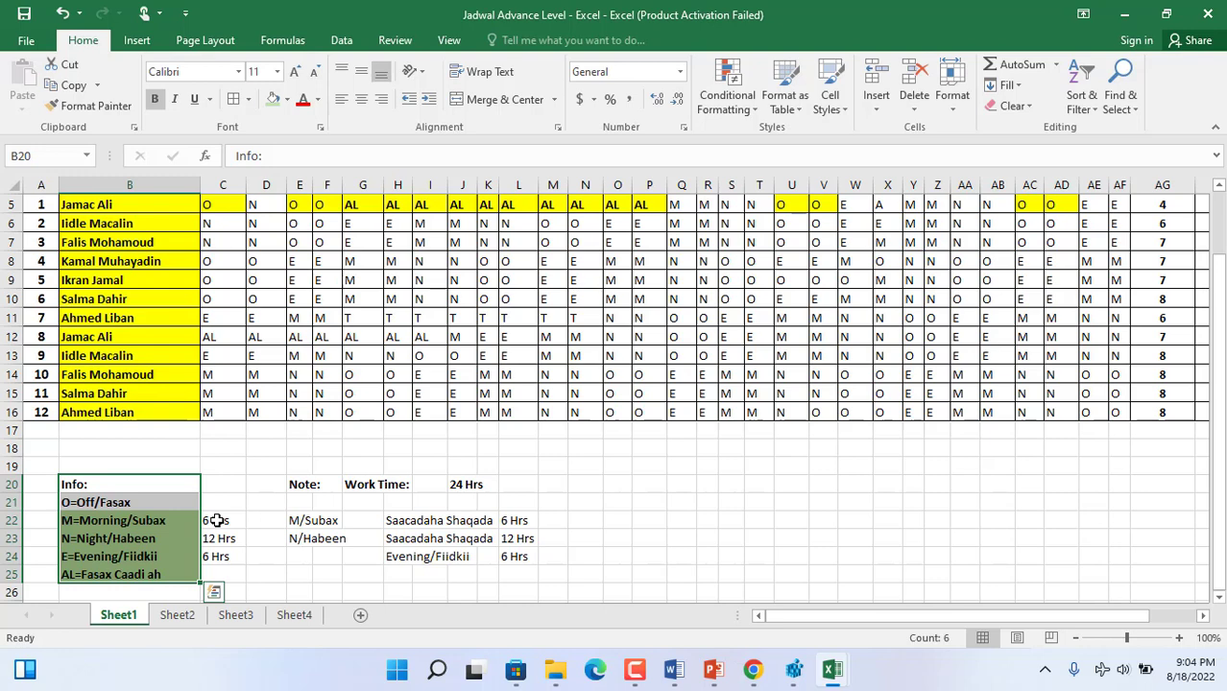
drag(217, 520, 220, 557)
click(318, 527)
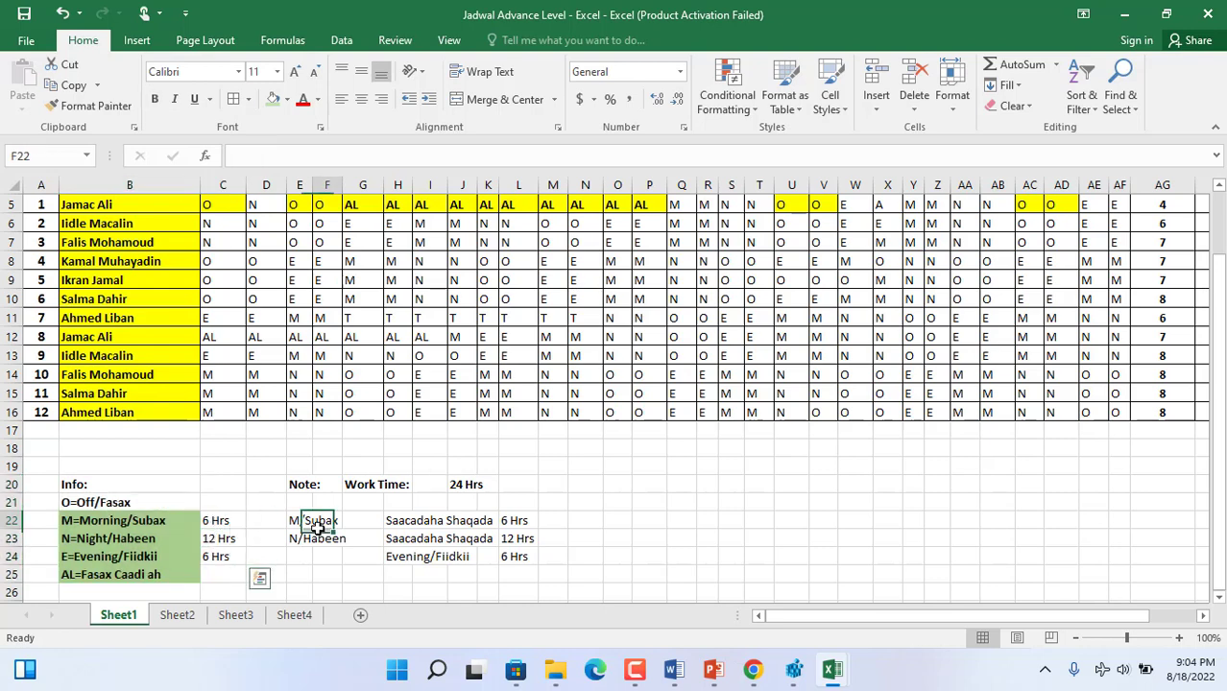
drag(318, 527, 323, 555)
drag(478, 482, 455, 484)
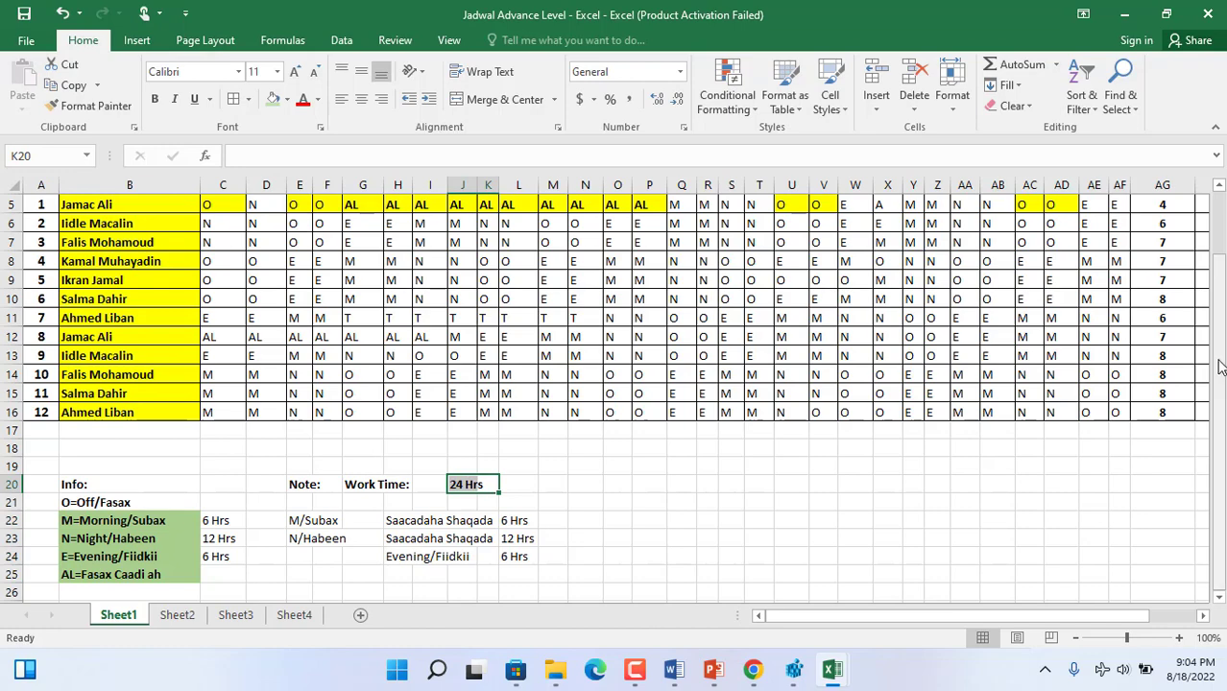
drag(1219, 366, 1196, 275)
click(211, 329)
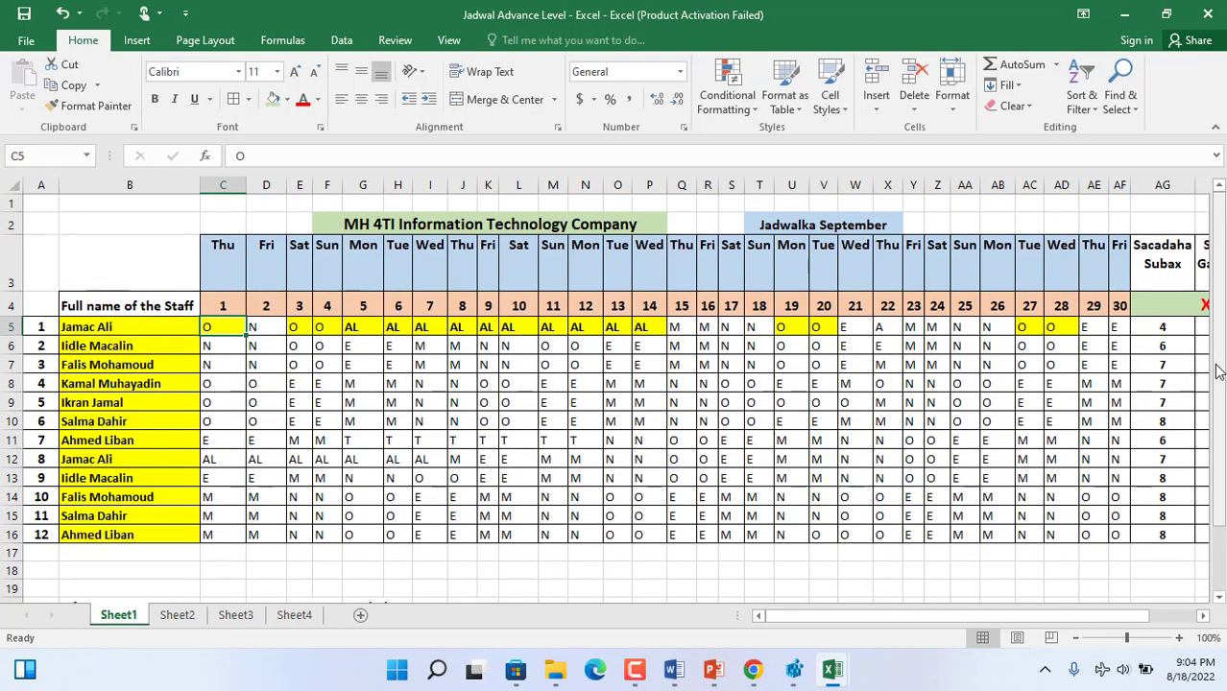
drag(1217, 371, 1217, 385)
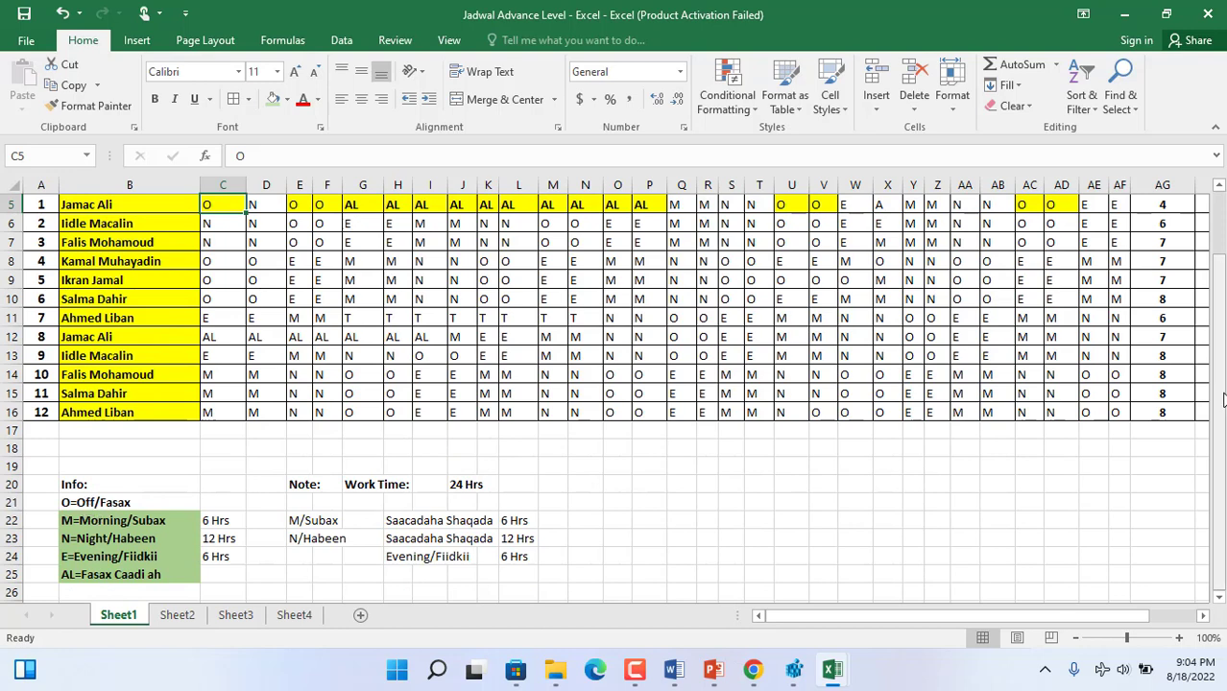
drag(1219, 394, 1219, 338)
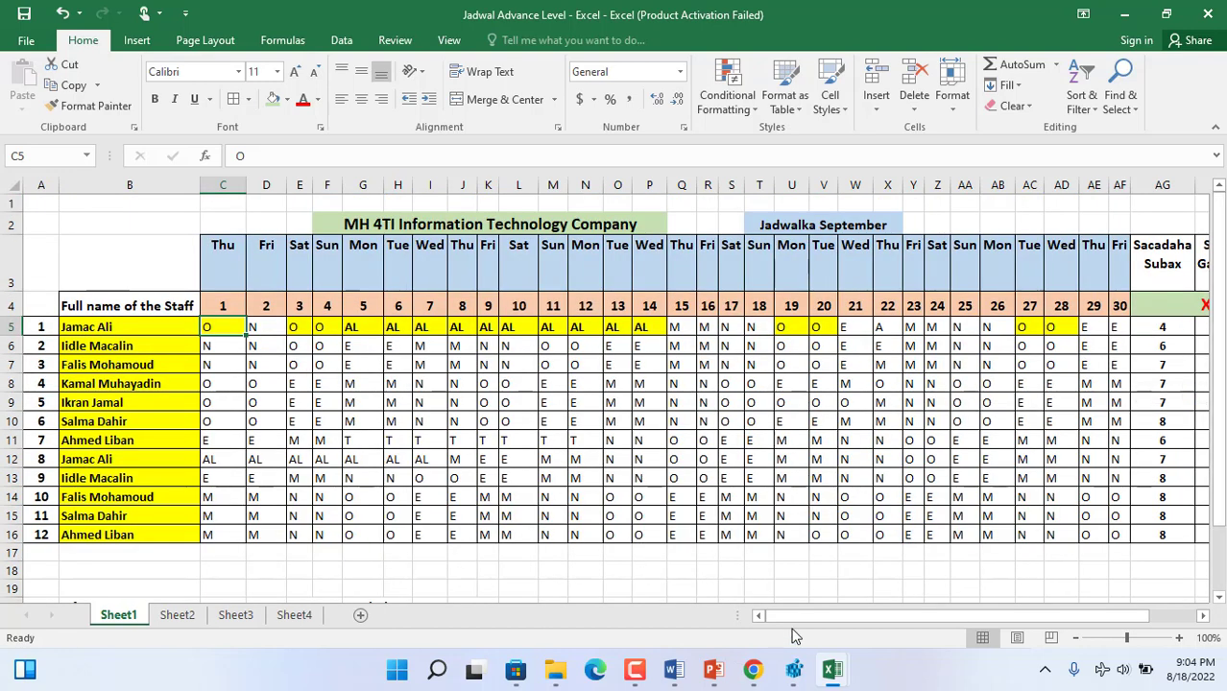
- Check the "Dhamaan Malmaha Fasaxa" totals in AK4:AK16 and fill the count formula down from AK15
drag(791, 614, 783, 586)
drag(841, 616, 946, 615)
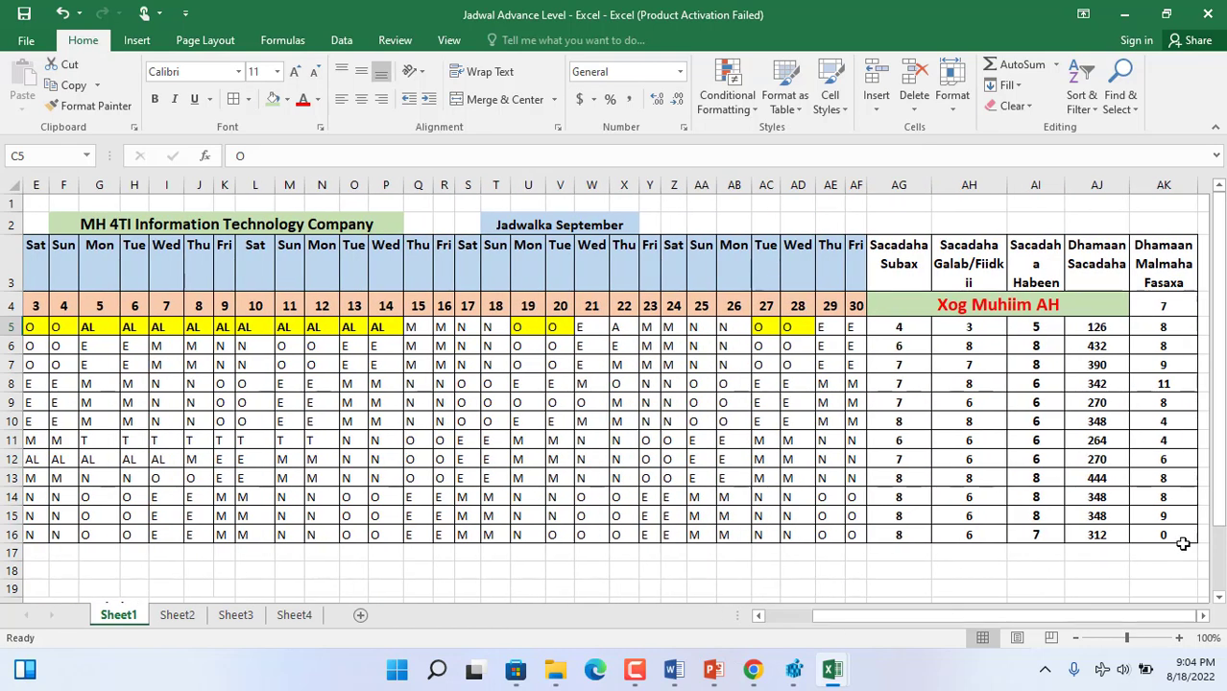
drag(1159, 304, 1180, 532)
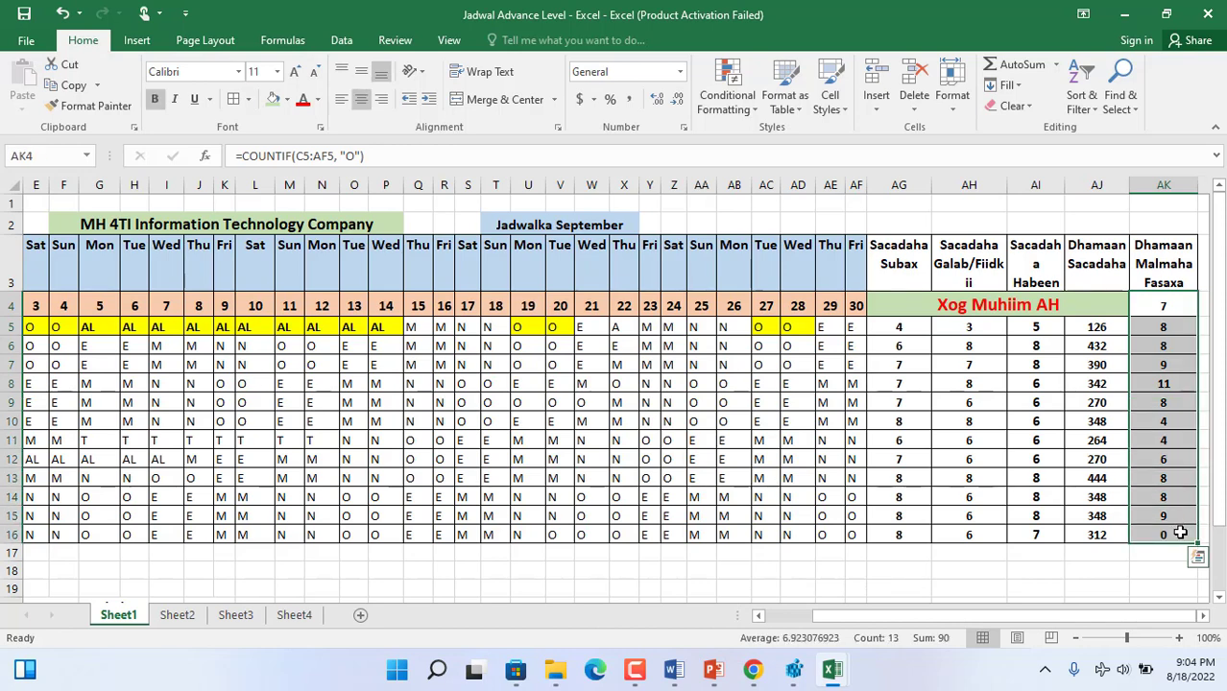
click(1166, 515)
drag(1196, 525, 1195, 552)
drag(972, 607, 803, 626)
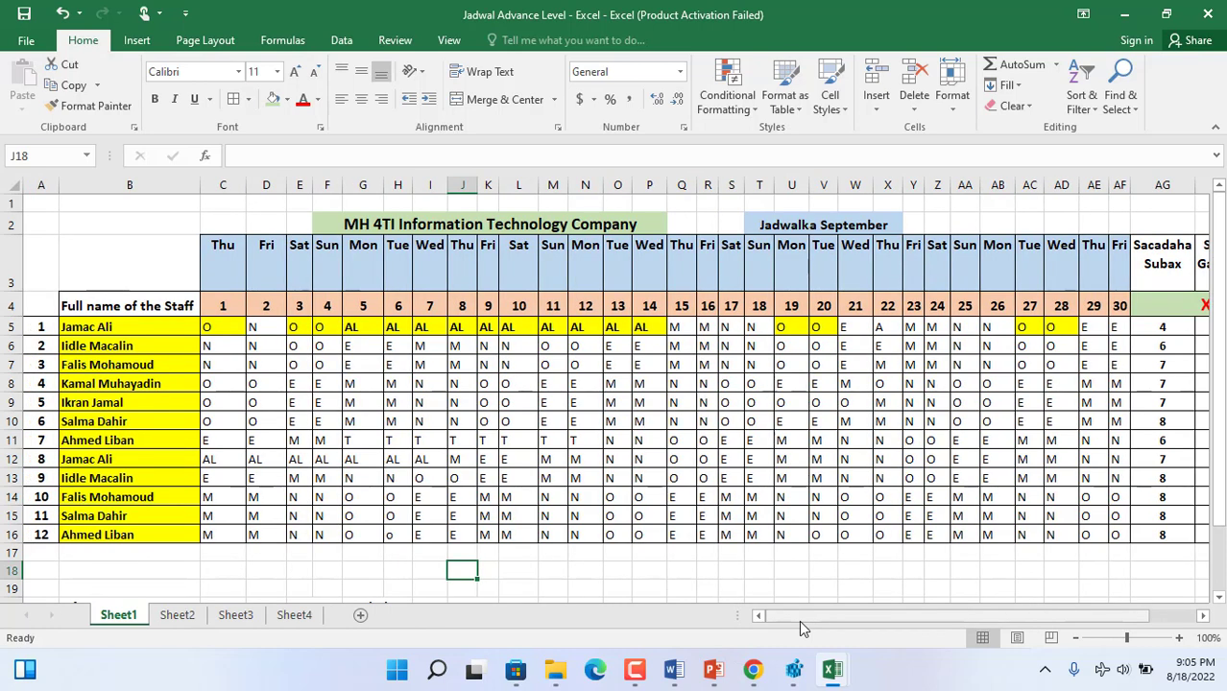